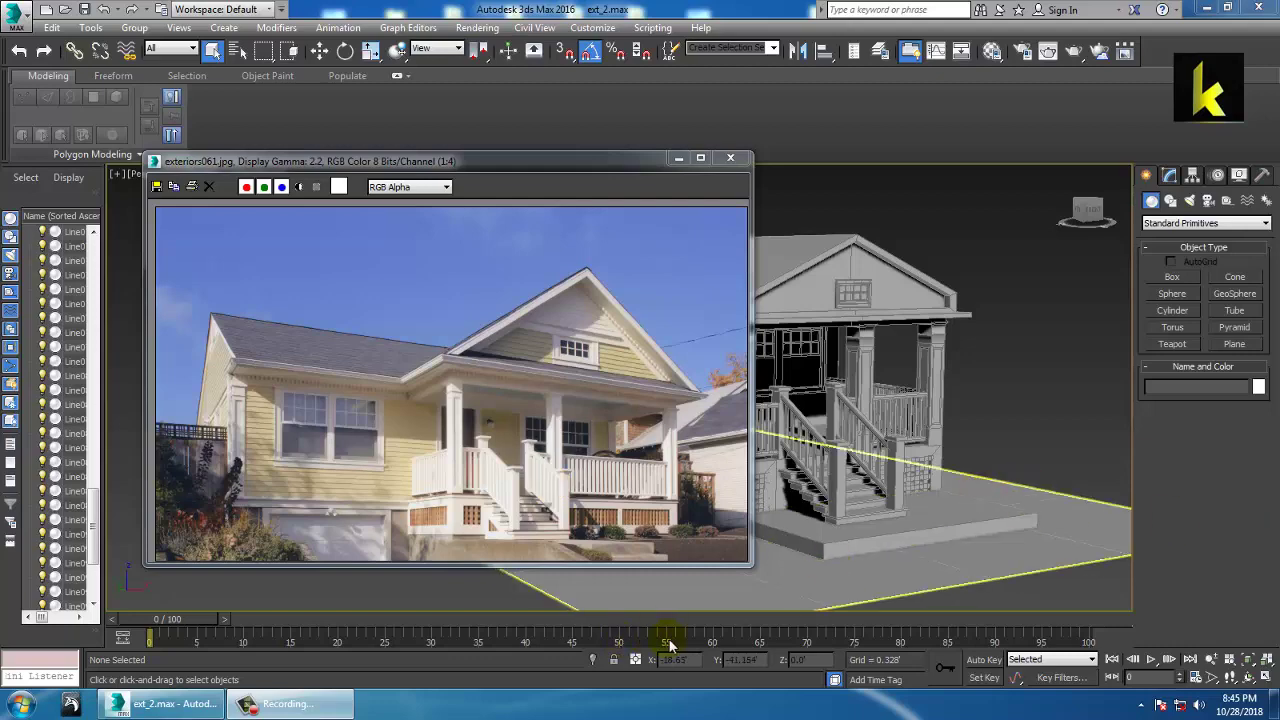
Step: Place the reference photo beside the model and examine the trim under the eave above the front window
{"action": "left_click_drag", "start_coordinate": [640, 165], "coordinate": [358, 147]}
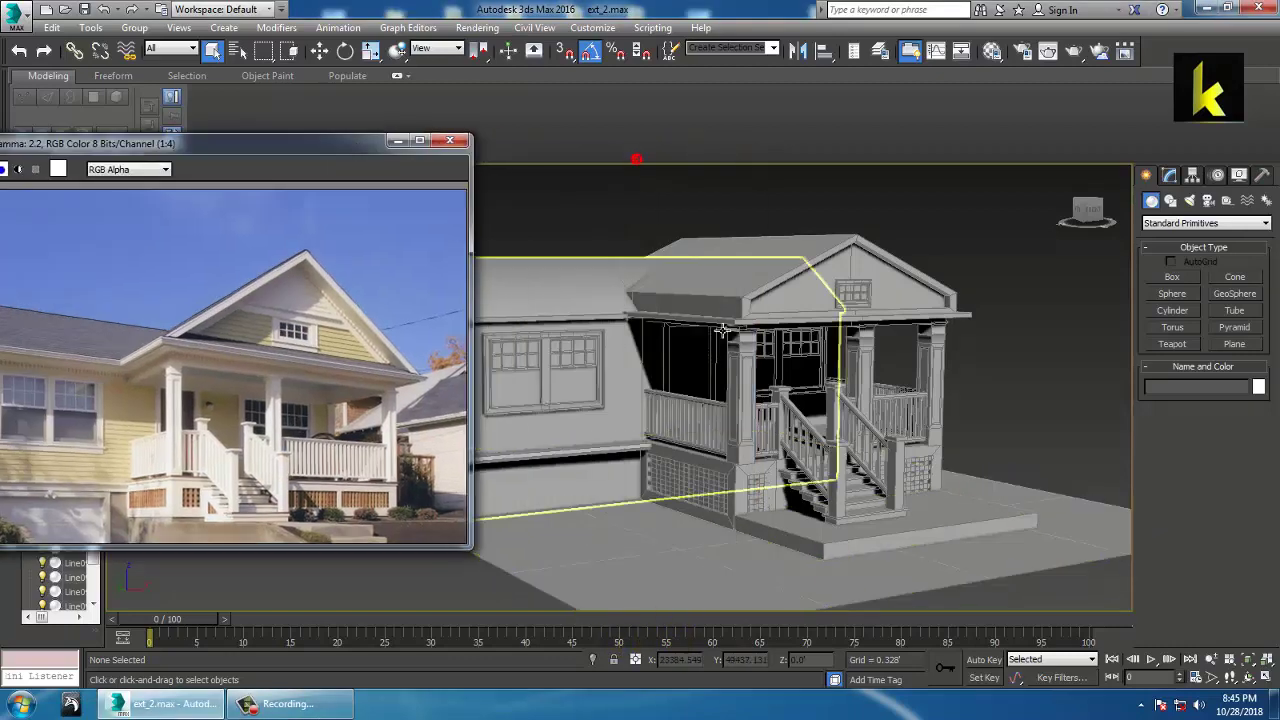
{"action": "left_click", "coordinate": [830, 284]}
{"action": "middle_click_drag", "start_coordinate": [830, 284], "coordinate": [907, 411], "text": "alt"}
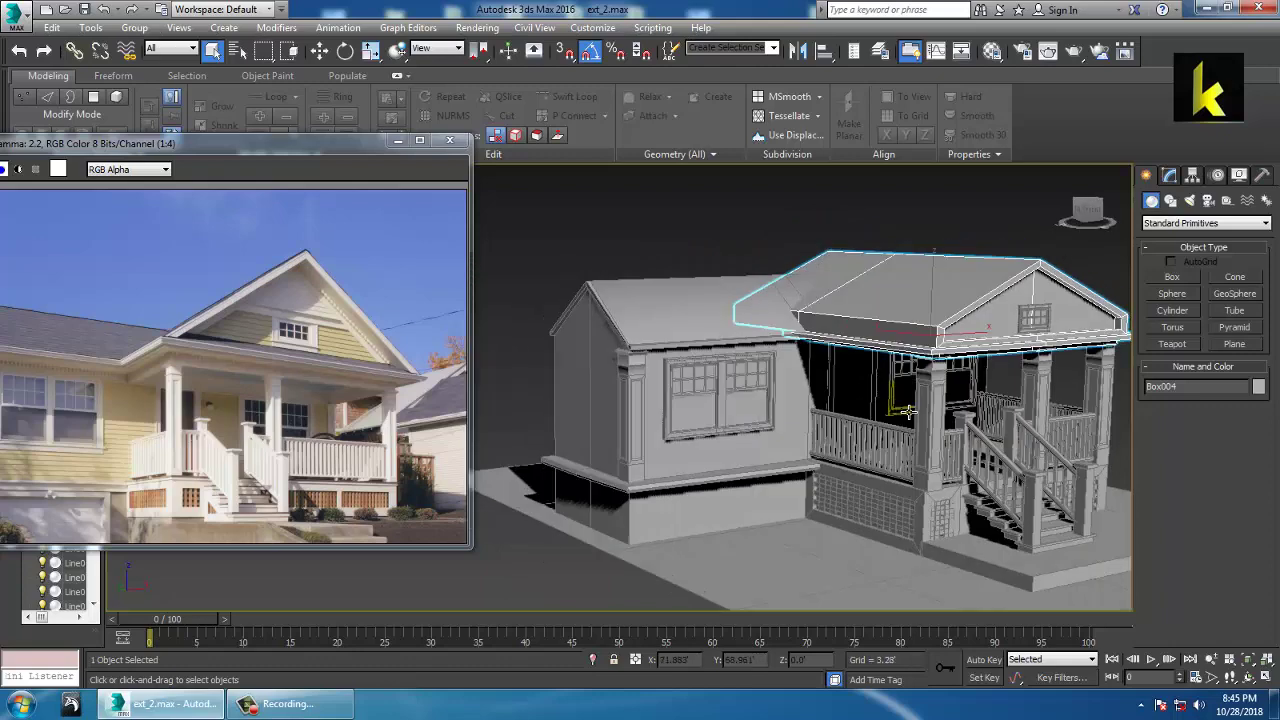
{"action": "left_click_drag", "start_coordinate": [202, 143], "coordinate": [422, 138]}
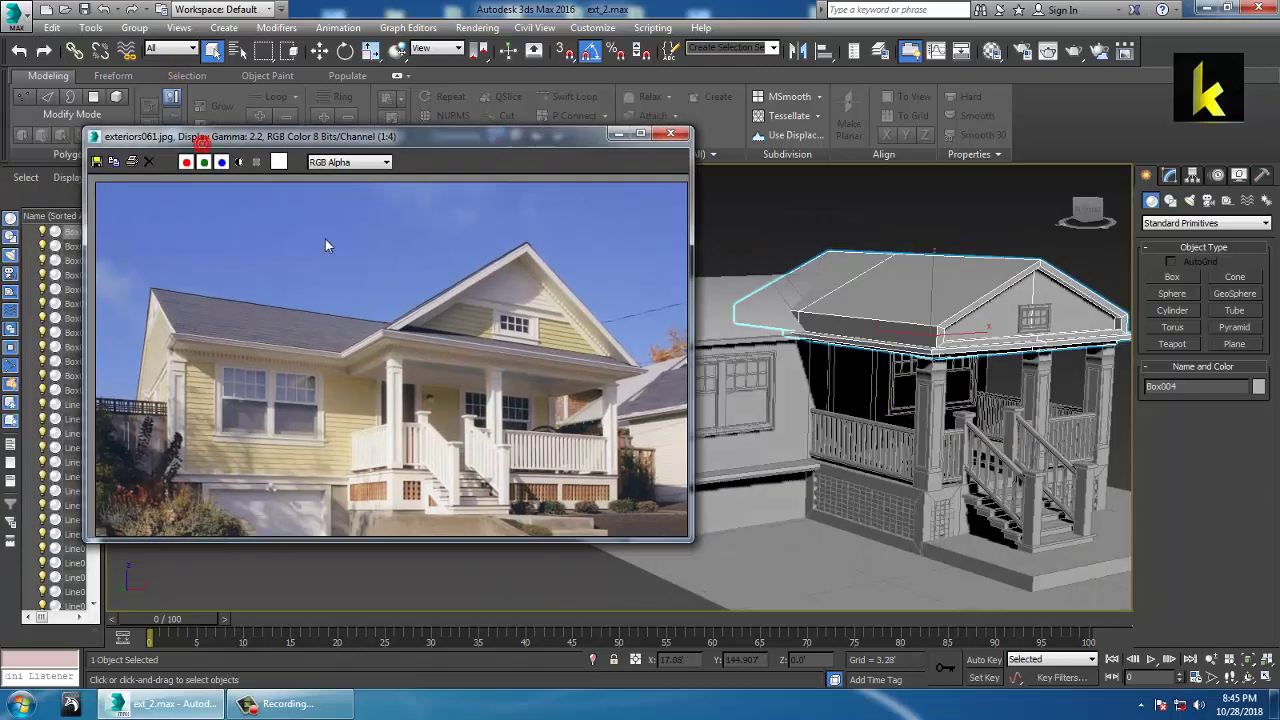
{"action": "scroll", "coordinate": [207, 402], "scroll_direction": "up", "scroll_amount": 2}
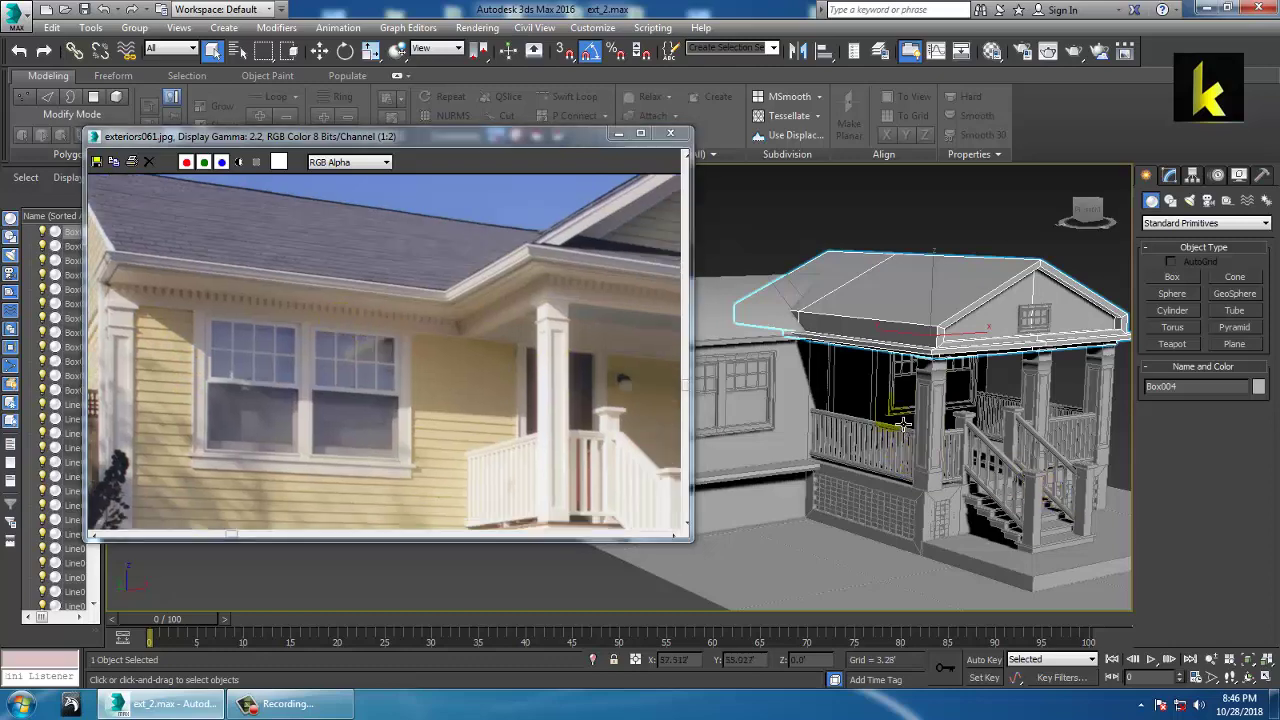
{"action": "scroll", "coordinate": [909, 414], "scroll_direction": "up", "scroll_amount": 5}
{"action": "scroll", "coordinate": [880, 390], "scroll_direction": "up", "scroll_amount": 3}
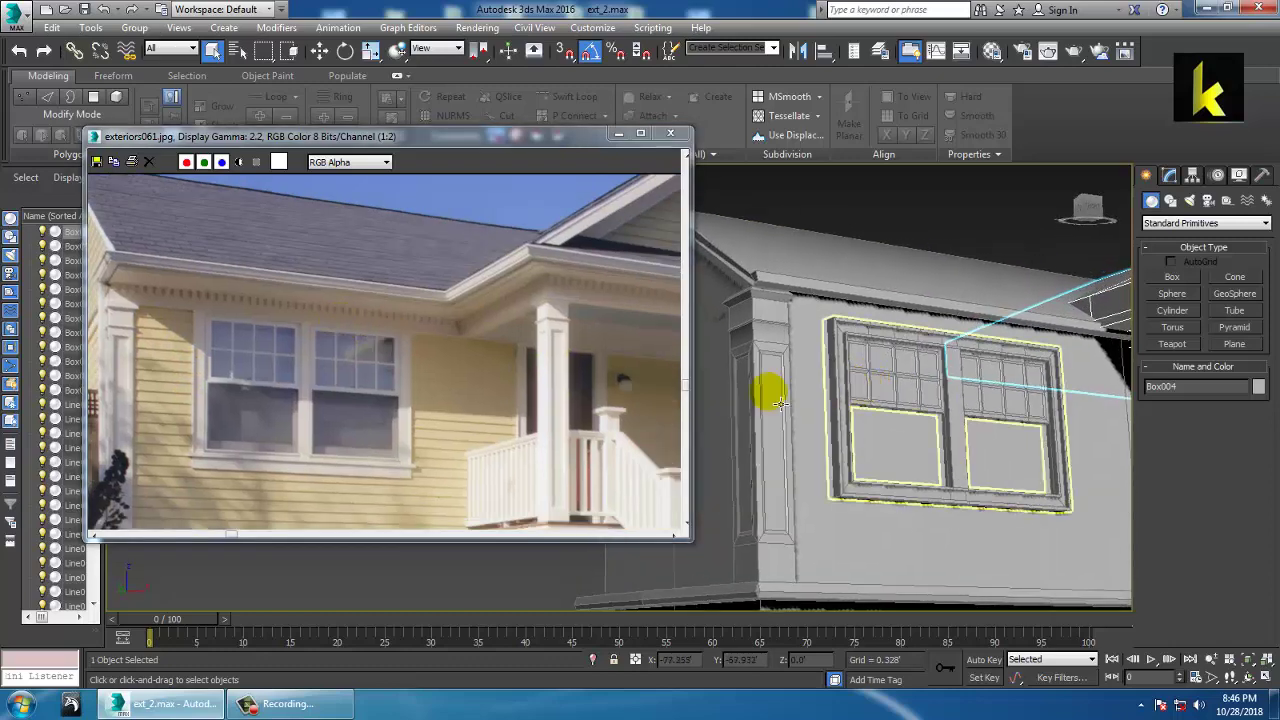
Step: Create a small box, about 0.41' long and 0.20' wide, on the front wall beneath the eave using AutoGrid
{"action": "left_click", "coordinate": [1173, 278]}
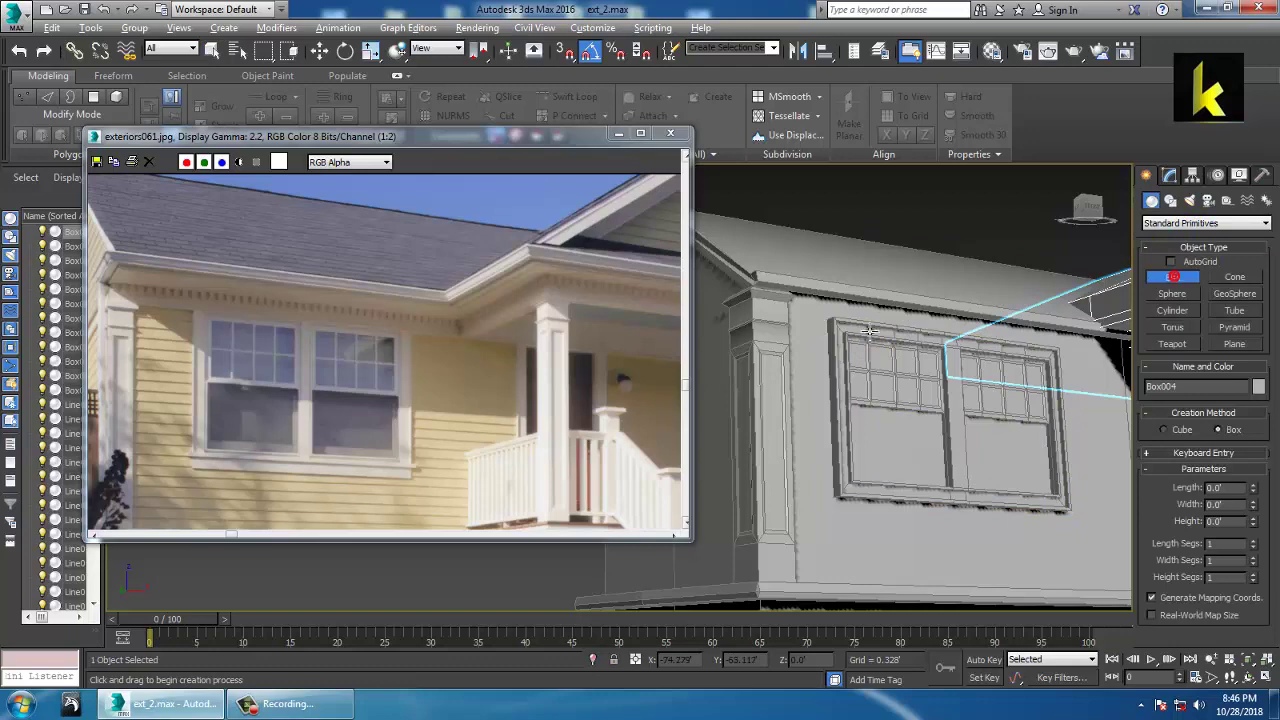
{"action": "scroll", "coordinate": [870, 345], "scroll_direction": "up", "scroll_amount": 6}
{"action": "middle_click_drag", "start_coordinate": [900, 358], "coordinate": [858, 310], "text": "alt"}
{"action": "middle_click_drag", "start_coordinate": [997, 293], "coordinate": [1046, 338]}
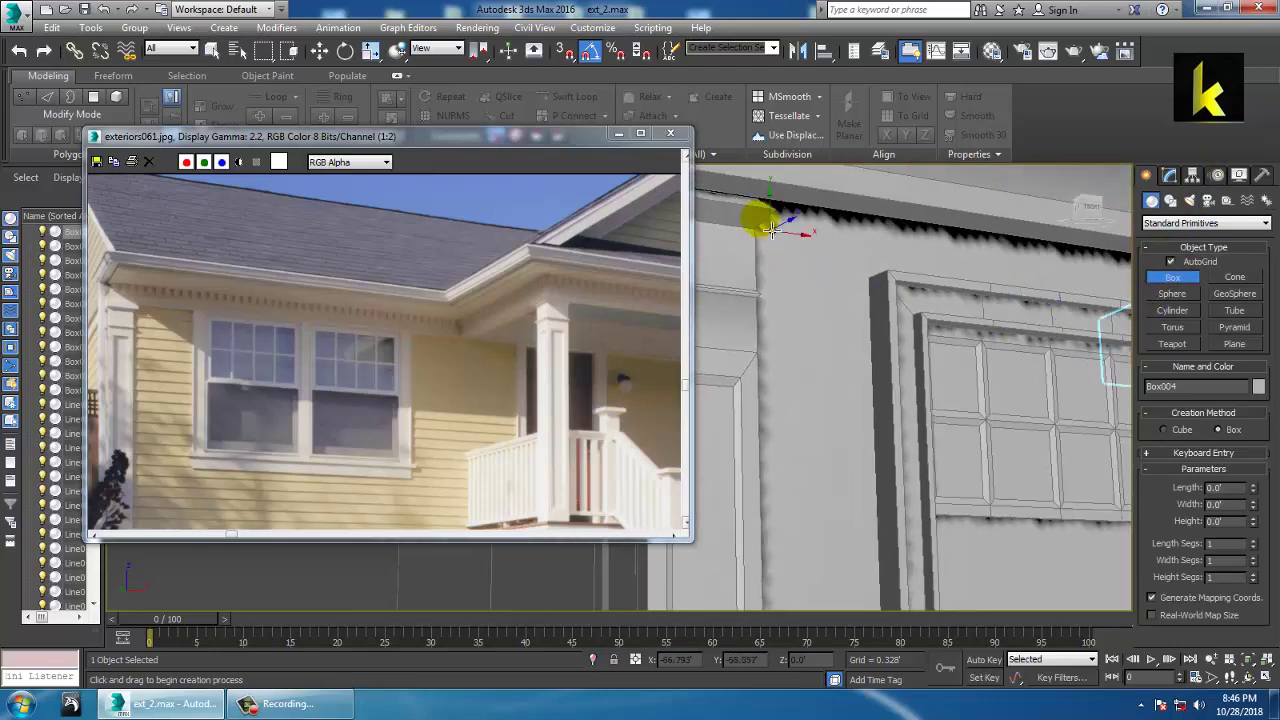
{"action": "left_click_drag", "start_coordinate": [805, 220], "coordinate": [815, 240]}
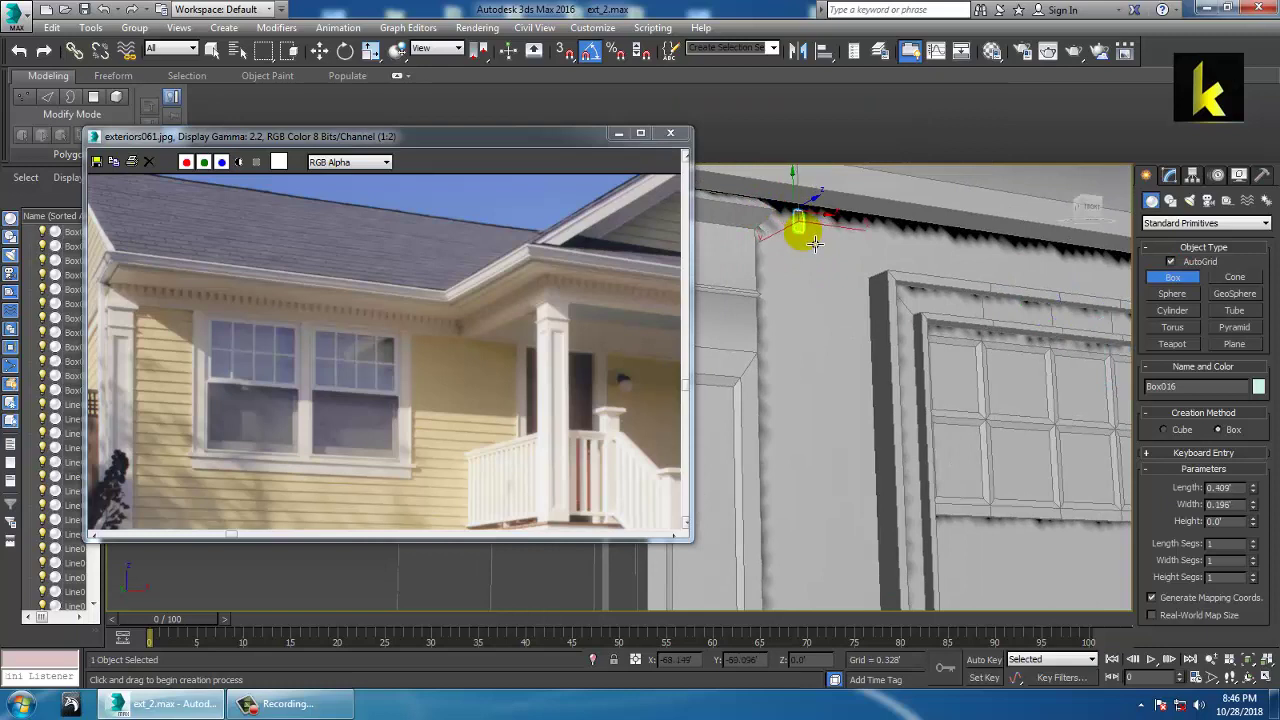
{"action": "left_click", "coordinate": [820, 251]}
Step: Nudge the new box slightly along the Y axis and scale it to fit against the wall
{"action": "key", "text": "w"}
{"action": "key", "text": "z"}
{"action": "scroll", "coordinate": [890, 301], "scroll_direction": "down", "scroll_amount": 3}
{"action": "middle_click_drag", "start_coordinate": [890, 301], "coordinate": [915, 362], "text": "alt"}
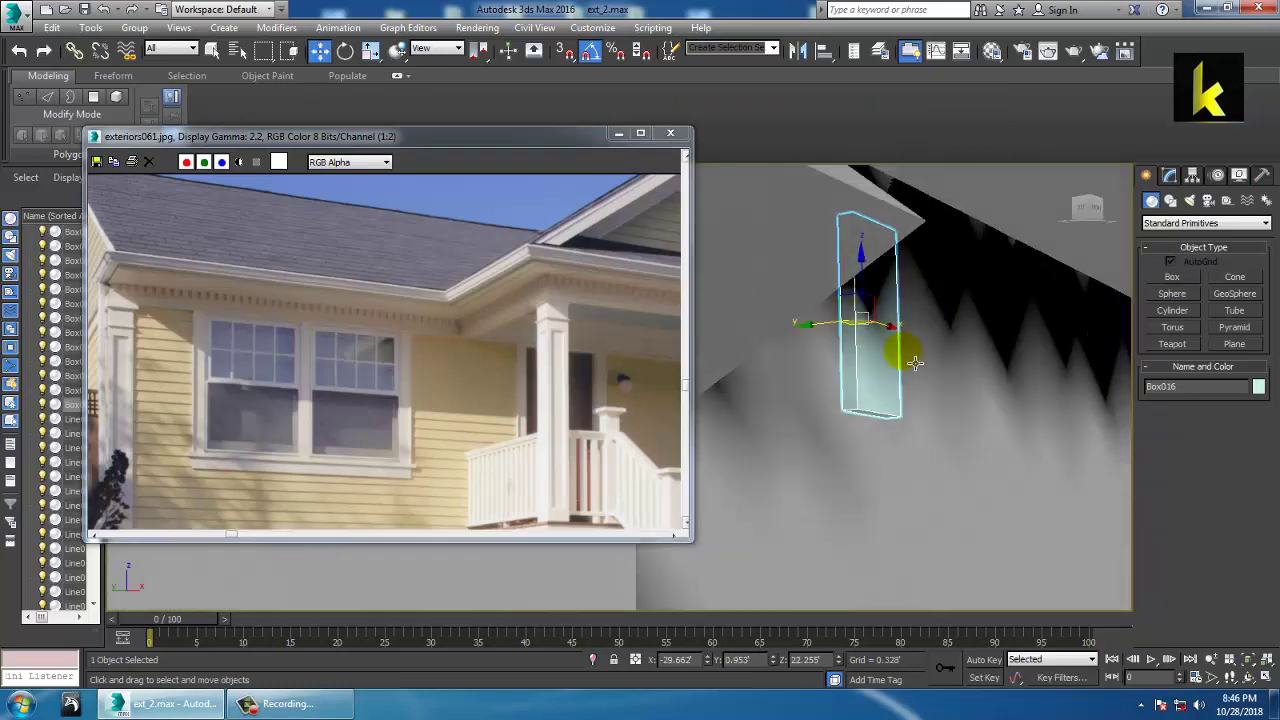
{"action": "mouse_move", "coordinate": [836, 331]}
{"action": "left_mouse_down"}
{"action": "mouse_move", "coordinate": [848, 330]}
{"action": "mouse_move", "coordinate": [830, 329]}
{"action": "left_mouse_up"}
{"action": "key", "text": "r"}
{"action": "left_click_drag", "start_coordinate": [948, 324], "coordinate": [989, 315]}
Step: Convert the small box to an Editable Poly in the front view
{"action": "key", "text": "w"}
{"action": "key", "text": "f"}
{"action": "key", "text": "z"}
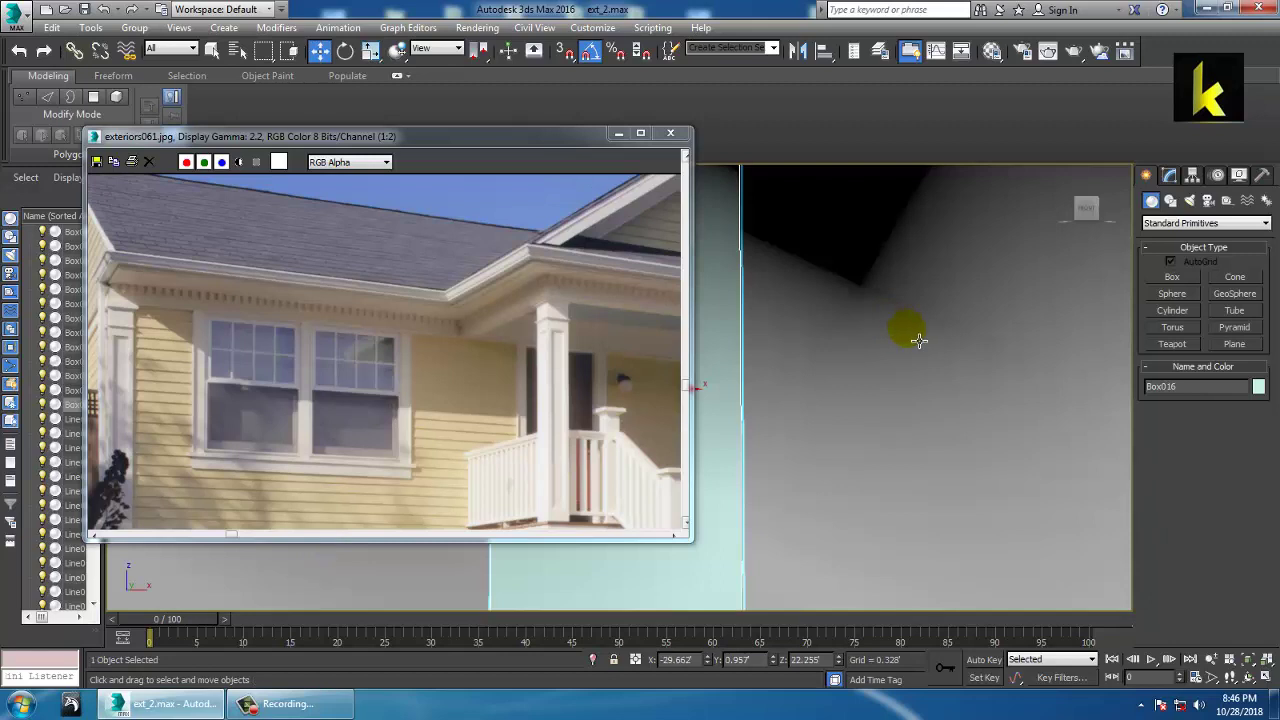
{"action": "scroll", "coordinate": [910, 339], "scroll_direction": "down", "scroll_amount": 5}
{"action": "middle_click_drag", "start_coordinate": [903, 337], "coordinate": [937, 329]}
{"action": "right_click", "coordinate": [849, 262]}
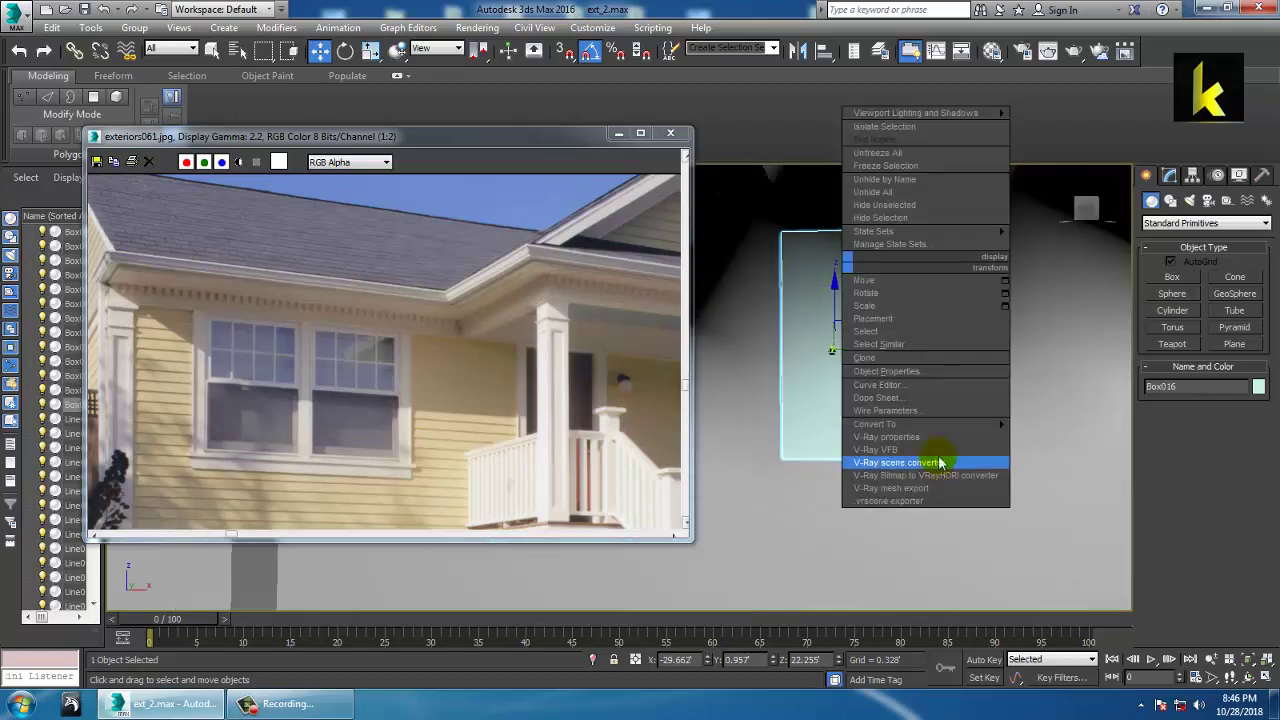
{"action": "mouse_move", "coordinate": [942, 424]}
{"action": "left_click", "coordinate": [1050, 434]}
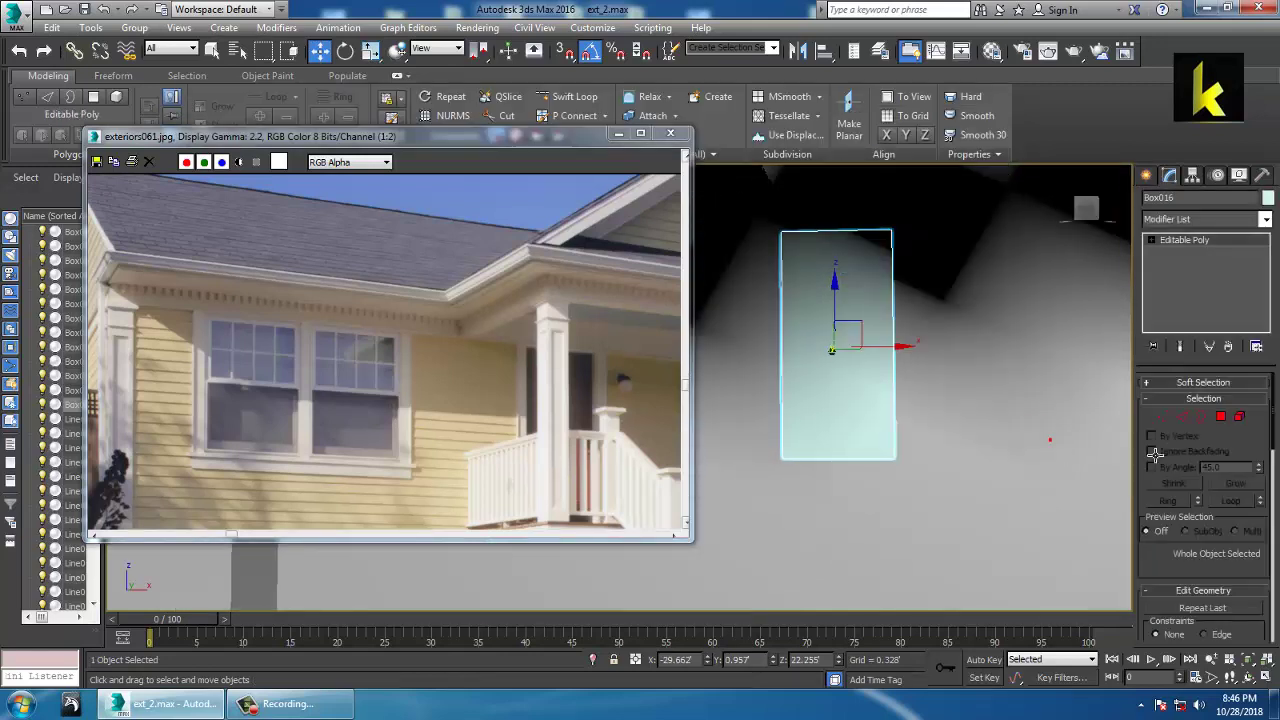
Step: Add two vertical edge loops to the box with Swift Loop, one toward each side
{"action": "left_click", "coordinate": [567, 100]}
{"action": "left_click", "coordinate": [828, 245]}
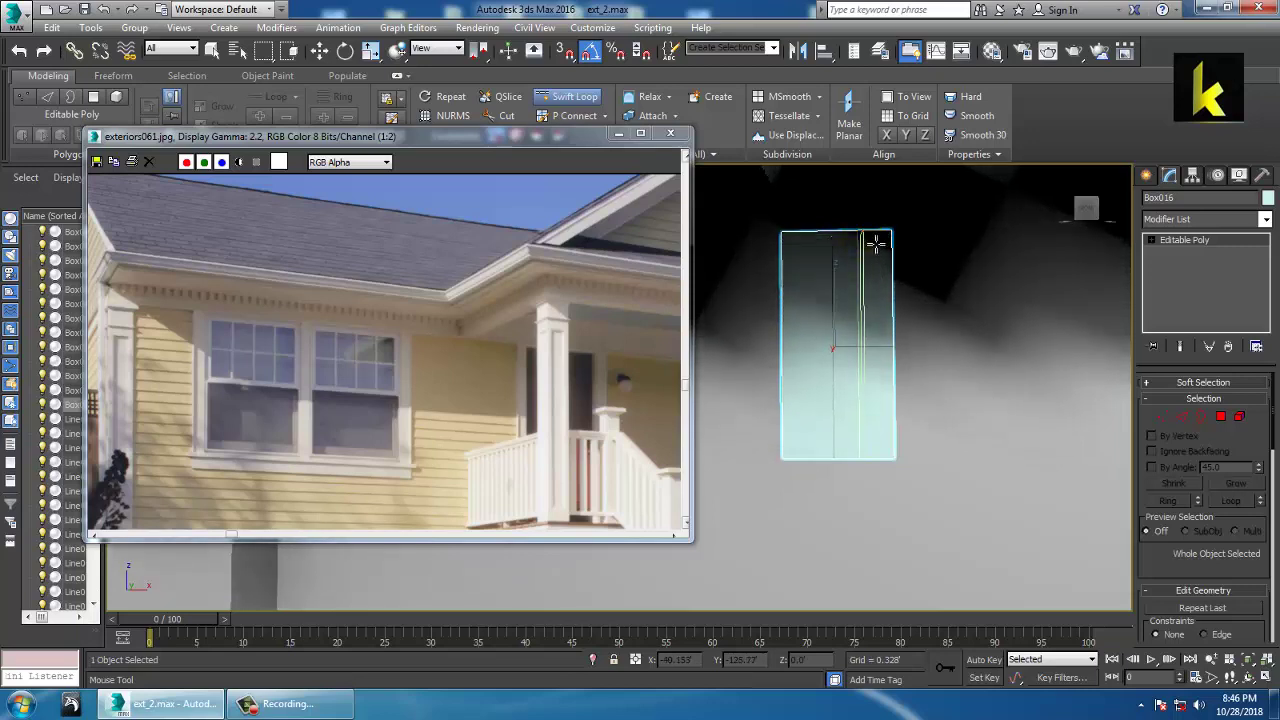
{"action": "left_click", "coordinate": [876, 244]}
{"action": "right_click", "coordinate": [878, 247]}
{"action": "key", "text": "1"}
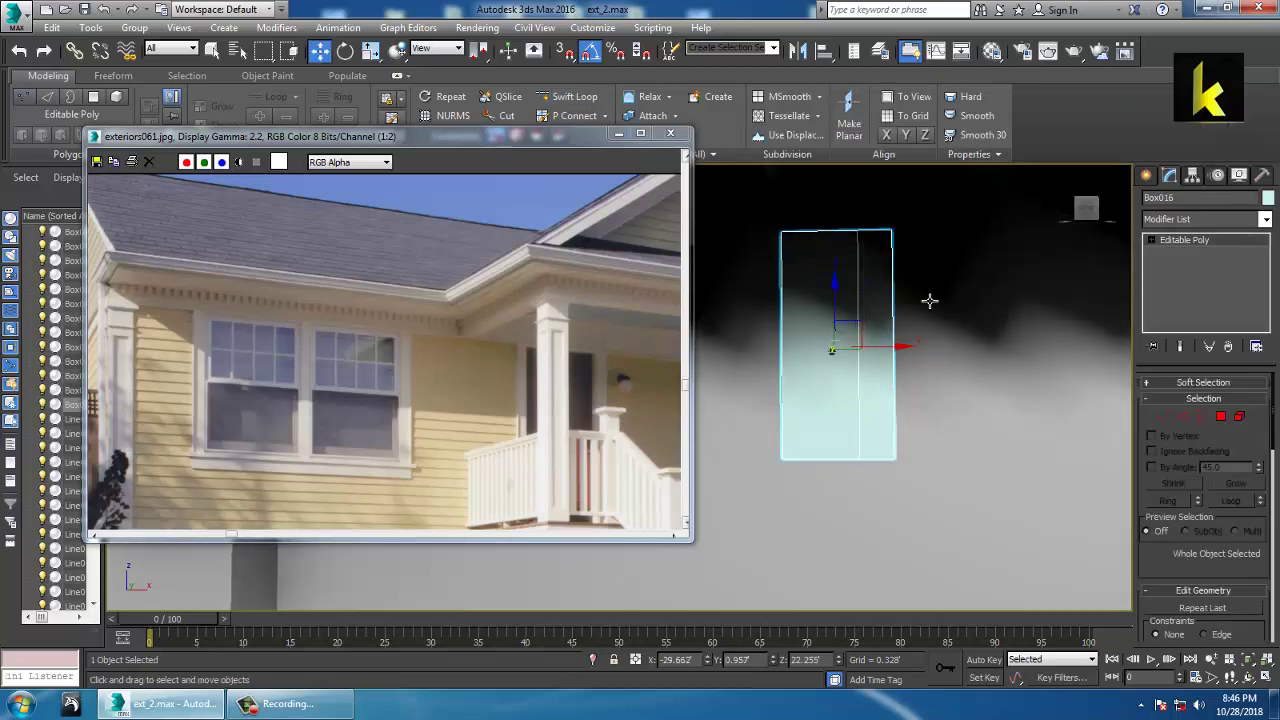
{"action": "left_click", "coordinate": [575, 96]}
{"action": "key", "text": "F3"}
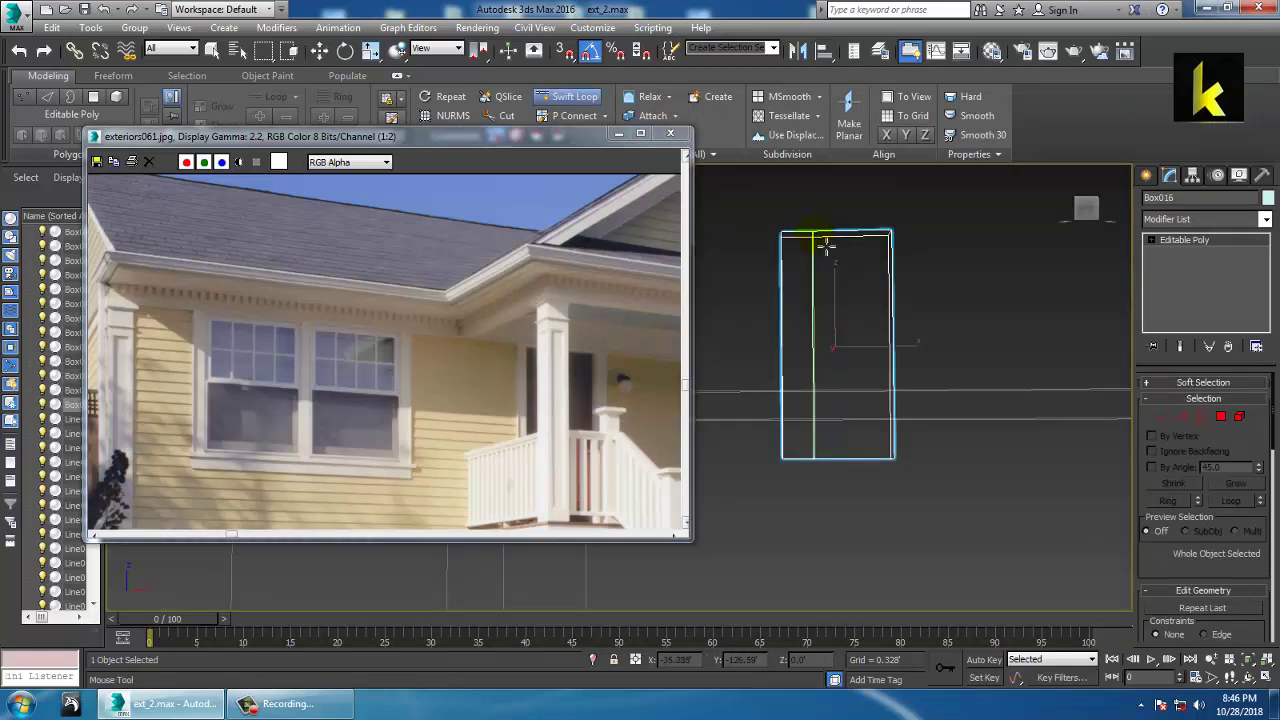
{"action": "right_click", "coordinate": [862, 240]}
Step: Move the box's middle top vertices up and its middle bottom vertices slightly down to give the bracket angled ends
{"action": "key", "text": "1"}
{"action": "key", "text": "F3"}
{"action": "left_click_drag", "start_coordinate": [802, 211], "coordinate": [868, 262]}
{"action": "left_click_drag", "start_coordinate": [852, 183], "coordinate": [852, 183]}
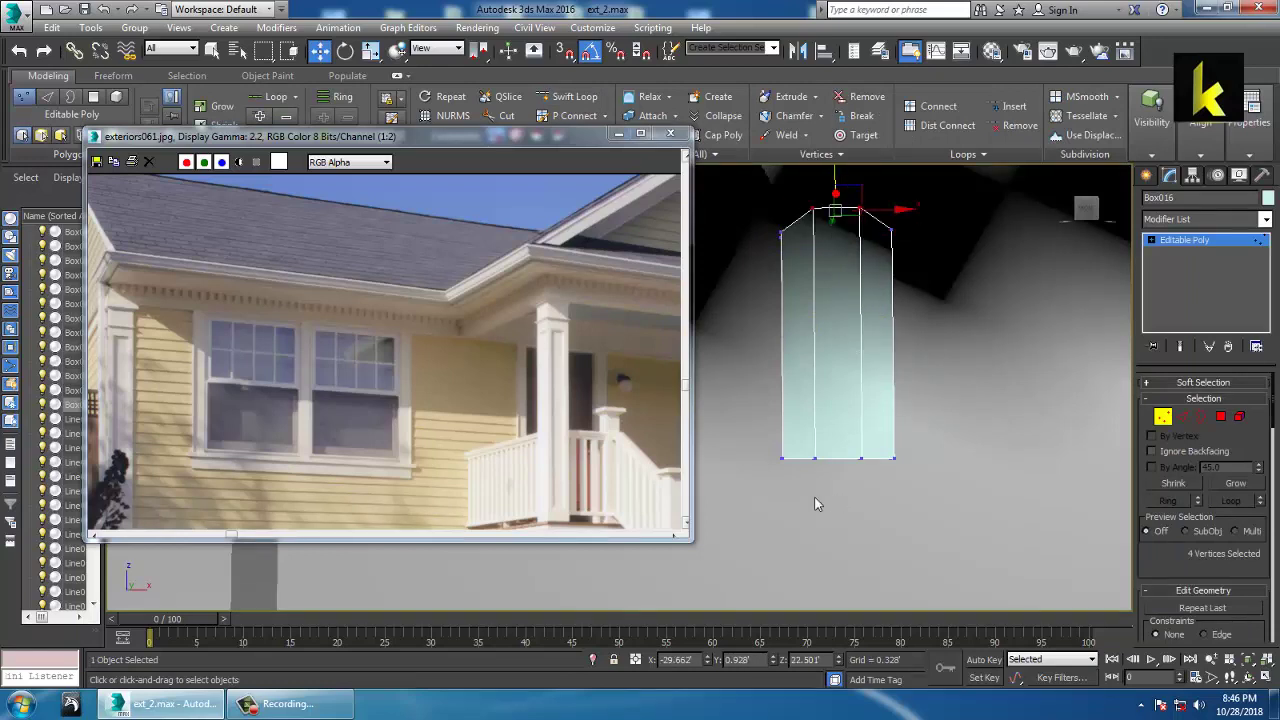
{"action": "left_click_drag", "start_coordinate": [872, 502], "coordinate": [873, 503]}
{"action": "left_click_drag", "start_coordinate": [837, 425], "coordinate": [837, 443]}
{"action": "left_click", "coordinate": [1209, 244]}
Step: Move the bracket vertically to a Z position of about 22.364' so it sits under the eave
{"action": "middle_click_drag", "start_coordinate": [1014, 286], "coordinate": [928, 308], "text": "alt"}
{"action": "scroll", "coordinate": [1043, 291], "scroll_direction": "down", "scroll_amount": 8}
{"action": "scroll", "coordinate": [981, 296], "scroll_direction": "up", "scroll_amount": 5}
{"action": "middle_click_drag", "start_coordinate": [805, 290], "coordinate": [1120, 332]}
{"action": "scroll", "coordinate": [930, 358], "scroll_direction": "up", "scroll_amount": 5}
{"action": "middle_click_drag", "start_coordinate": [979, 375], "coordinate": [986, 358], "text": "alt"}
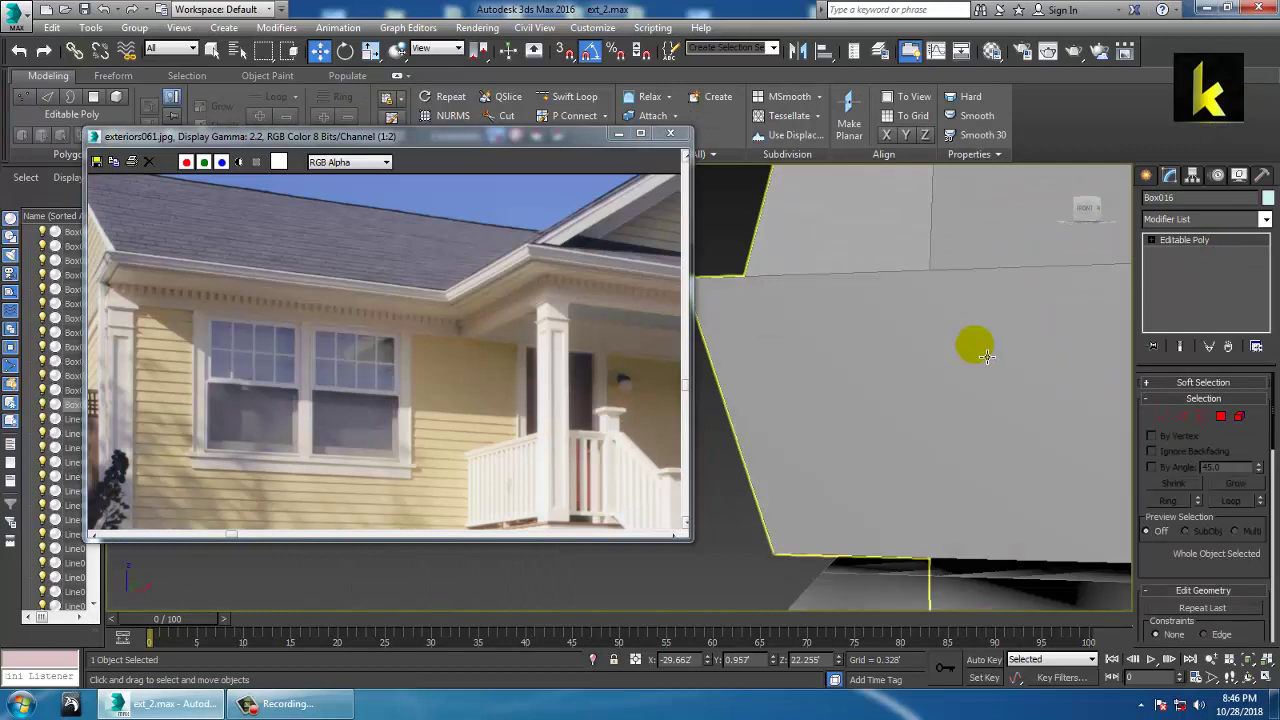
{"action": "scroll", "coordinate": [975, 345], "scroll_direction": "down", "scroll_amount": 7}
{"action": "scroll", "coordinate": [941, 301], "scroll_direction": "up", "scroll_amount": 3}
{"action": "middle_click_drag", "start_coordinate": [967, 287], "coordinate": [943, 263], "text": "alt"}
{"action": "key", "text": "e"}
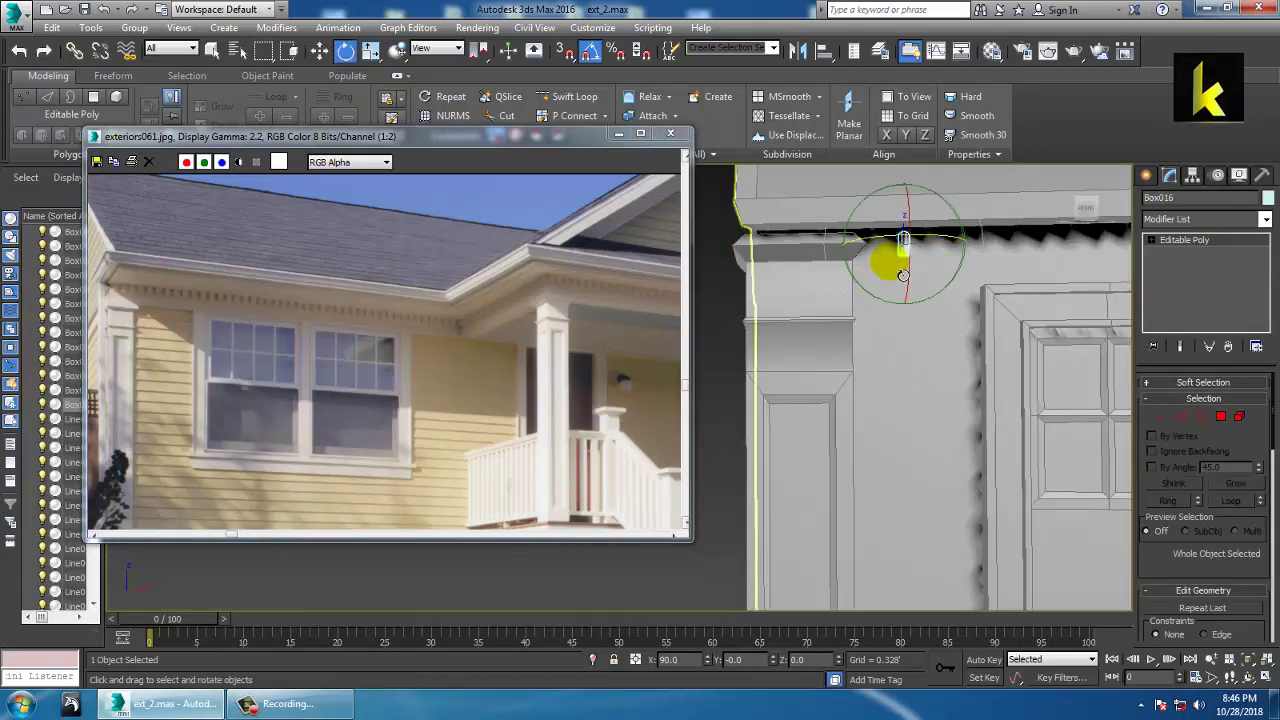
{"action": "key", "text": "r"}
{"action": "key", "text": "w"}
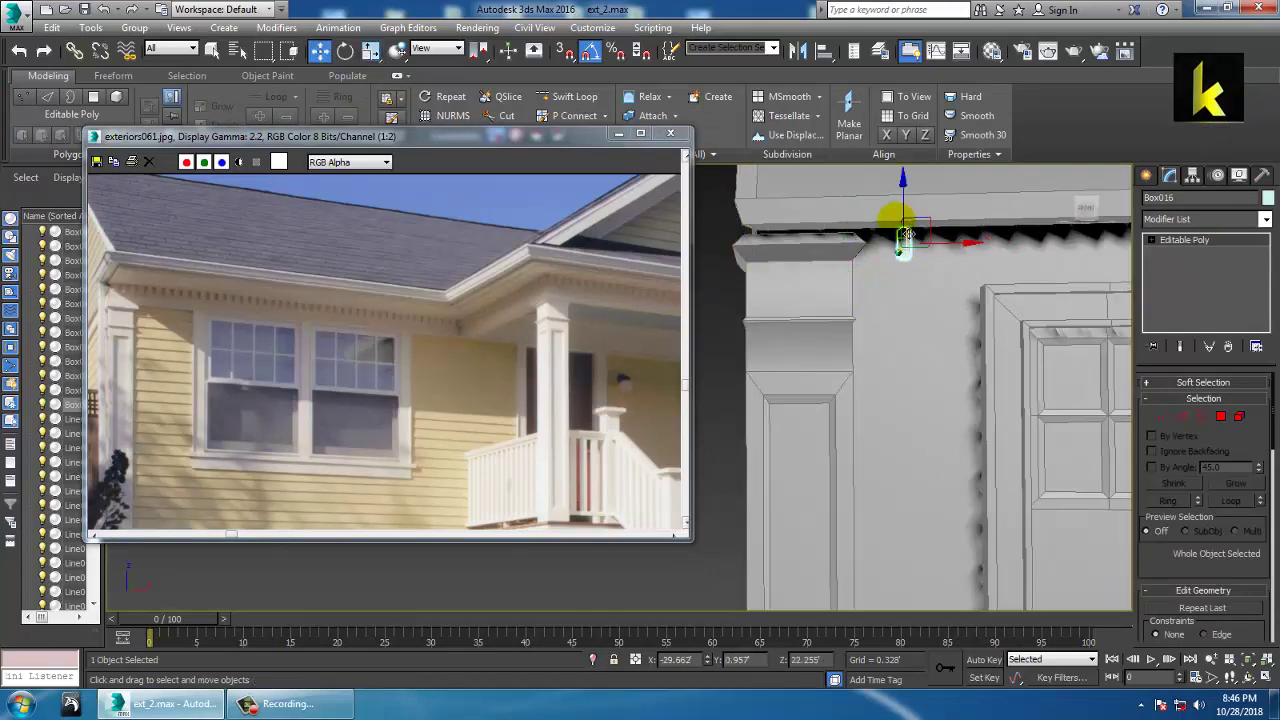
{"action": "key", "text": "z"}
{"action": "middle_click_drag", "start_coordinate": [914, 206], "coordinate": [958, 266], "text": "alt"}
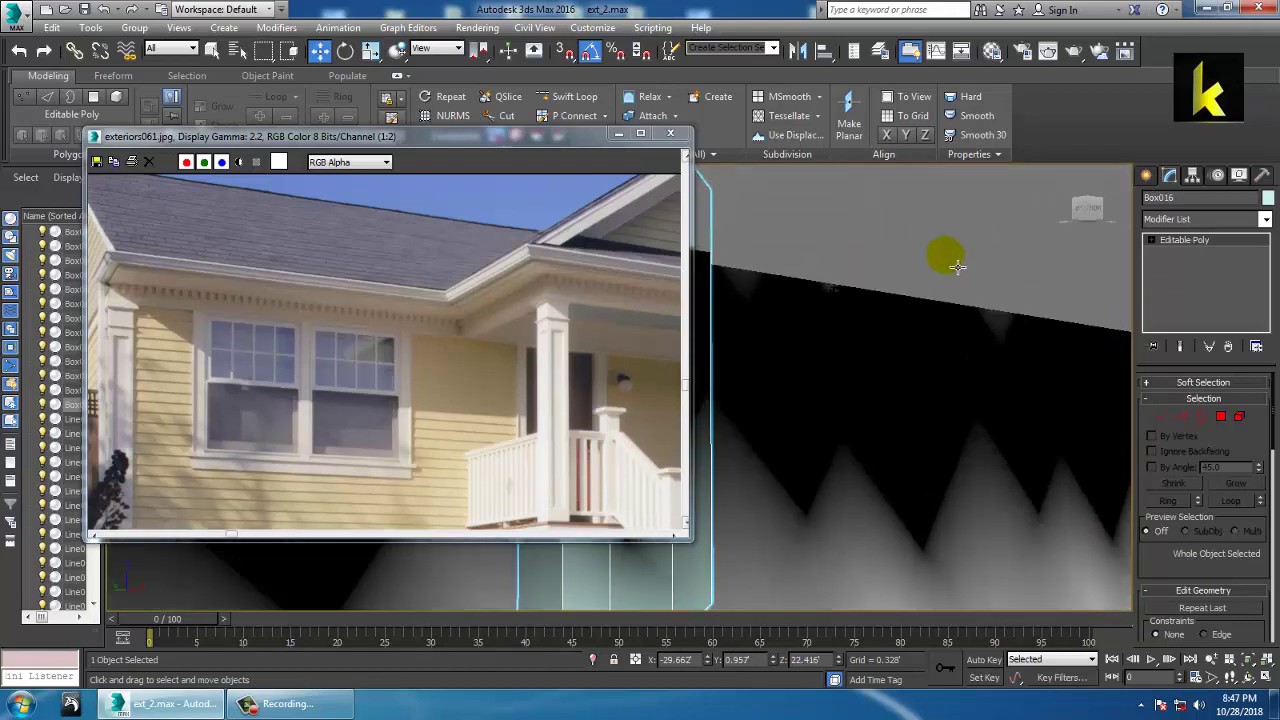
{"action": "scroll", "coordinate": [948, 272], "scroll_direction": "down", "scroll_amount": 5}
{"action": "left_click_drag", "start_coordinate": [843, 255], "coordinate": [843, 269]}
Step: Clone the bracket along the X axis beneath the eave as 23 evenly spaced copies
{"action": "scroll", "coordinate": [846, 290], "scroll_direction": "down", "scroll_amount": 10}
{"action": "middle_click_drag", "start_coordinate": [849, 299], "coordinate": [888, 311], "text": "alt"}
{"action": "scroll", "coordinate": [868, 304], "scroll_direction": "up", "scroll_amount": 4}
{"action": "scroll", "coordinate": [872, 308], "scroll_direction": "up", "scroll_amount": 5}
{"action": "mouse_move", "coordinate": [877, 304]}
{"action": "left_mouse_down"}
{"action": "mouse_move", "coordinate": [835, 305]}
{"action": "mouse_move", "coordinate": [882, 306]}
{"action": "left_mouse_up"}
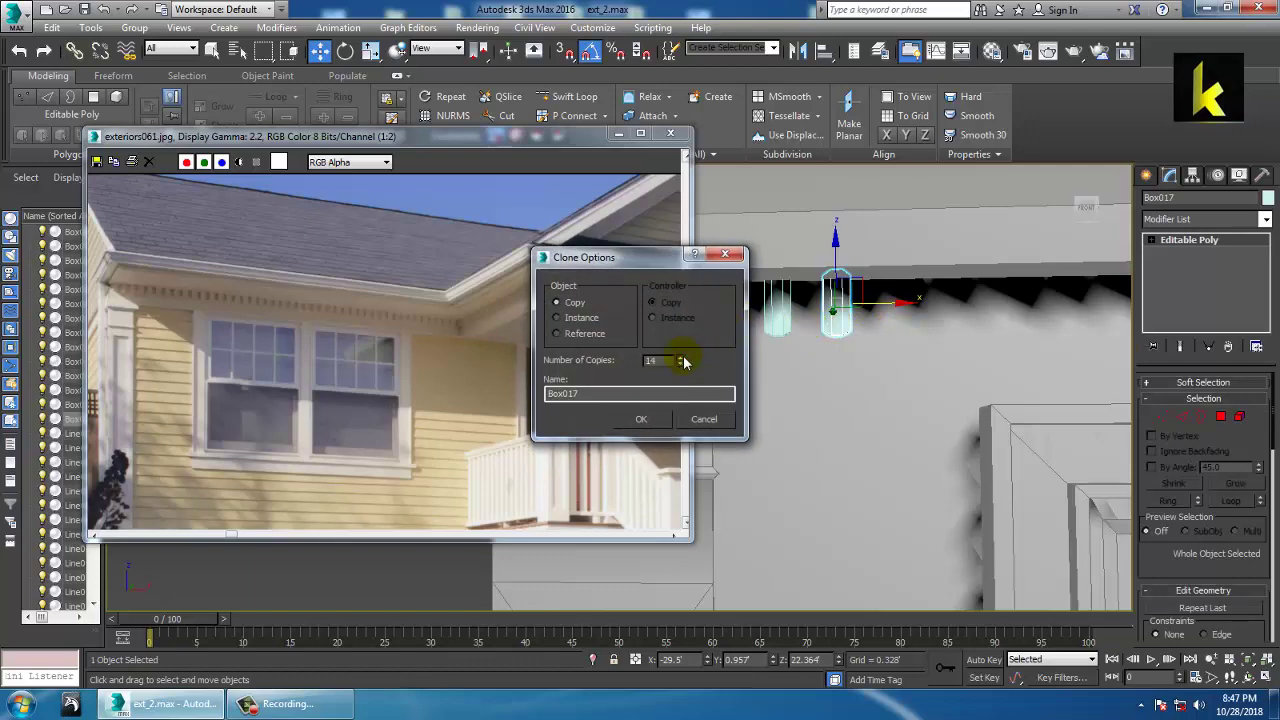
{"action": "left_click", "coordinate": [652, 422]}
Step: Extend the row by cloning its last bracket along the X axis as 19 more copies
{"action": "scroll", "coordinate": [706, 323], "scroll_direction": "down", "scroll_amount": 6}
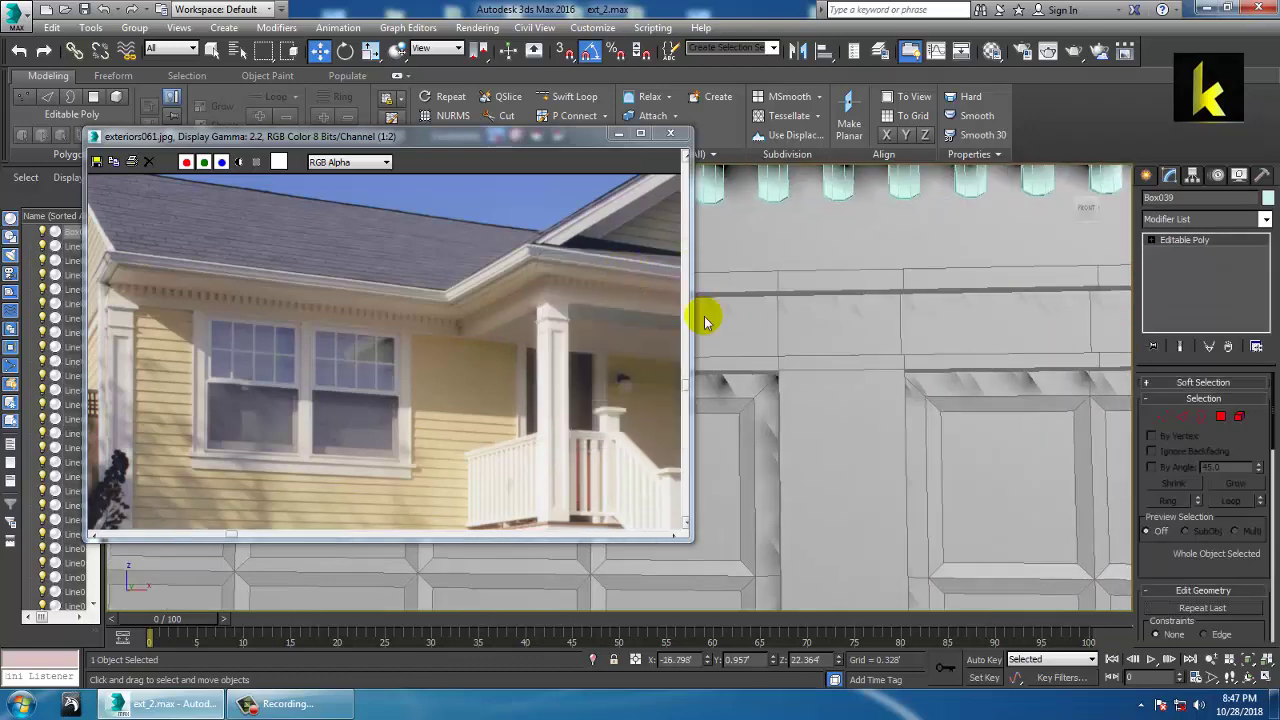
{"action": "scroll", "coordinate": [822, 312], "scroll_direction": "up", "scroll_amount": 3}
{"action": "mouse_move", "coordinate": [818, 310]}
{"action": "middle_mouse_down", "text": "alt"}
{"action": "mouse_move", "coordinate": [869, 360]}
{"action": "mouse_move", "coordinate": [893, 305]}
{"action": "middle_mouse_up", "text": "alt"}
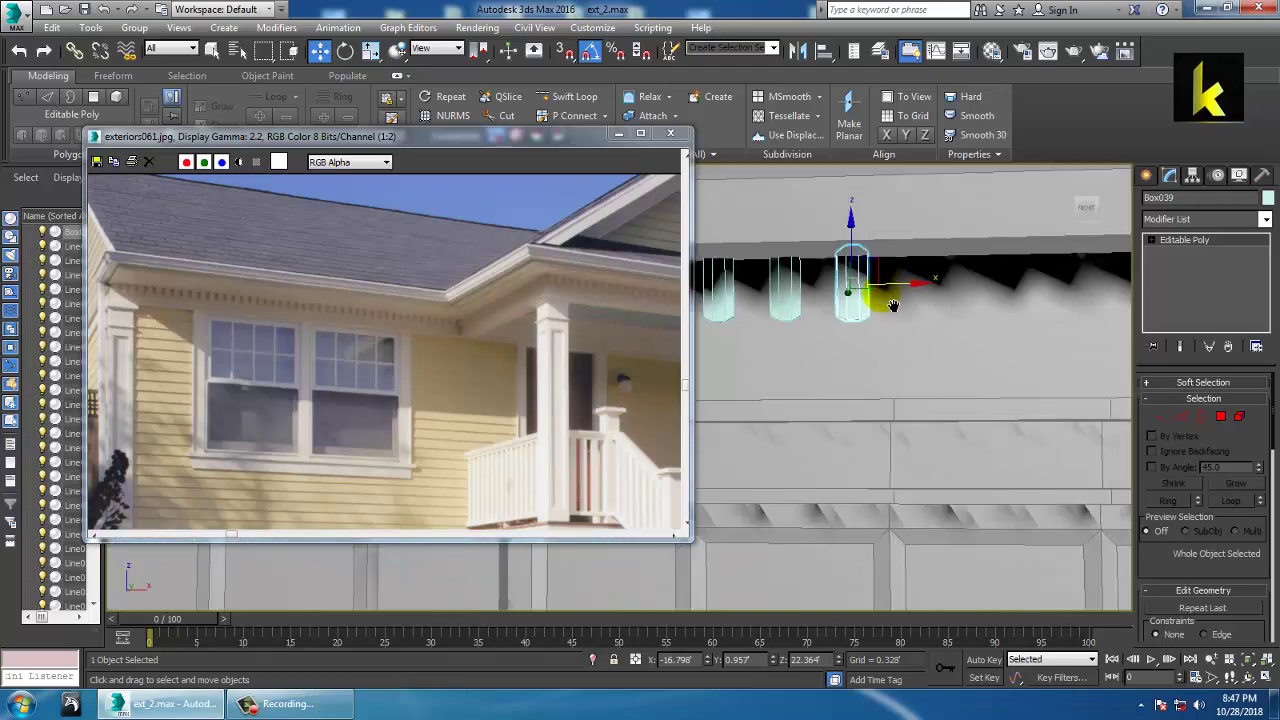
{"action": "mouse_move", "coordinate": [915, 285]}
{"action": "left_mouse_down", "text": "shift"}
{"action": "mouse_move", "coordinate": [1007, 296]}
{"action": "mouse_move", "coordinate": [983, 290]}
{"action": "left_mouse_up", "text": "shift"}
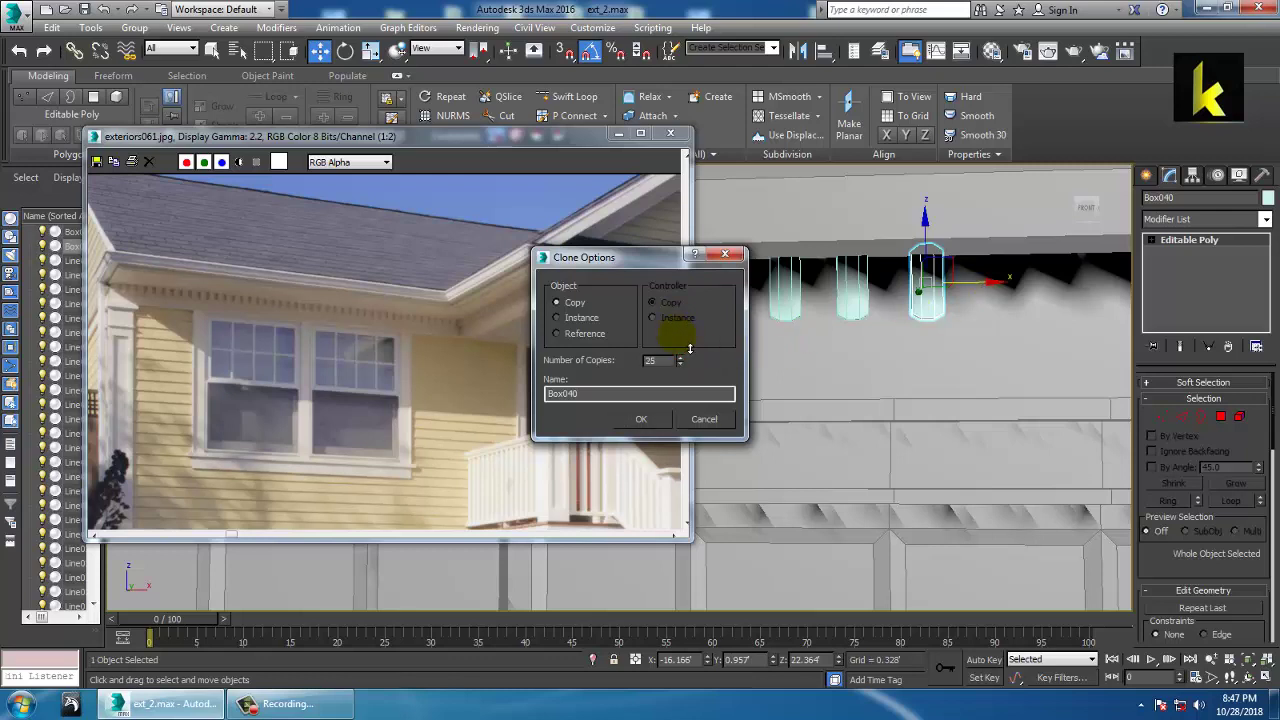
{"action": "left_click", "coordinate": [641, 419]}
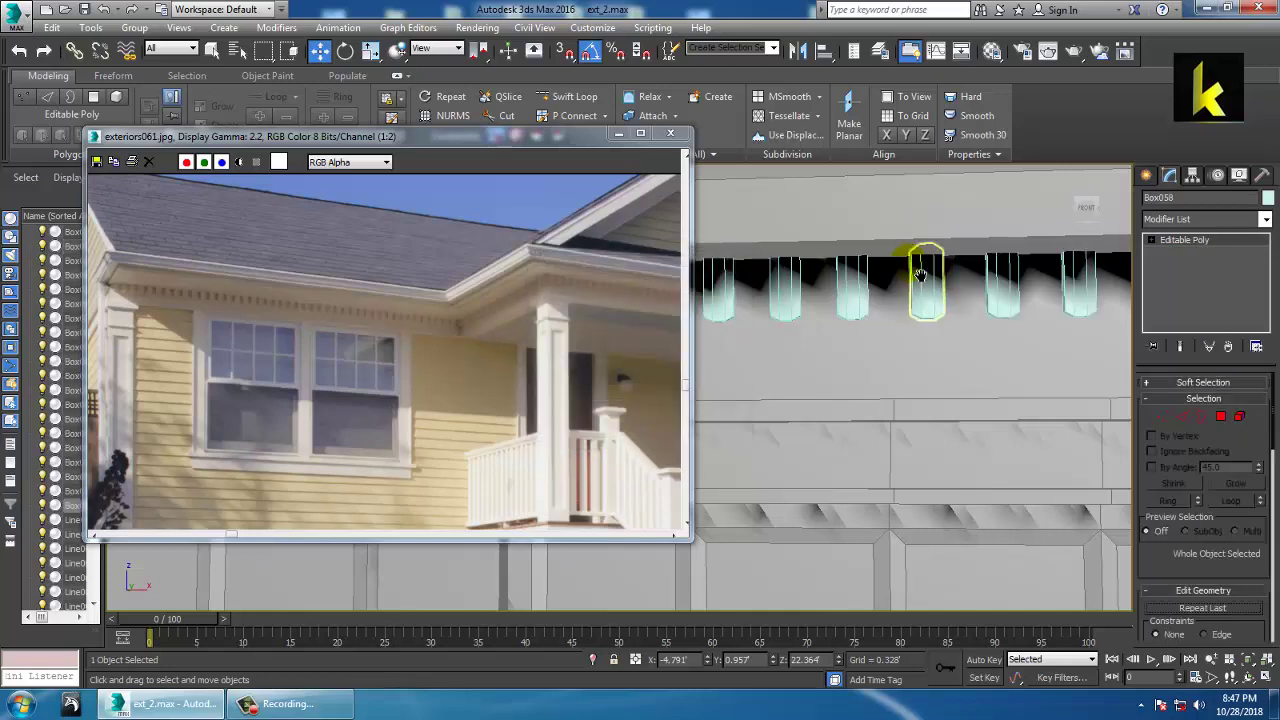
Step: Delete the four surplus brackets at the row's end near the porch, using wireframe display to isolate them from the house parts
{"action": "scroll", "coordinate": [920, 271], "scroll_direction": "down", "scroll_amount": 5}
{"action": "middle_click_drag", "start_coordinate": [828, 306], "coordinate": [975, 393], "text": "alt"}
{"action": "key", "text": "F3"}
{"action": "key", "text": "shift+z"}
{"action": "key", "text": "shift+z"}
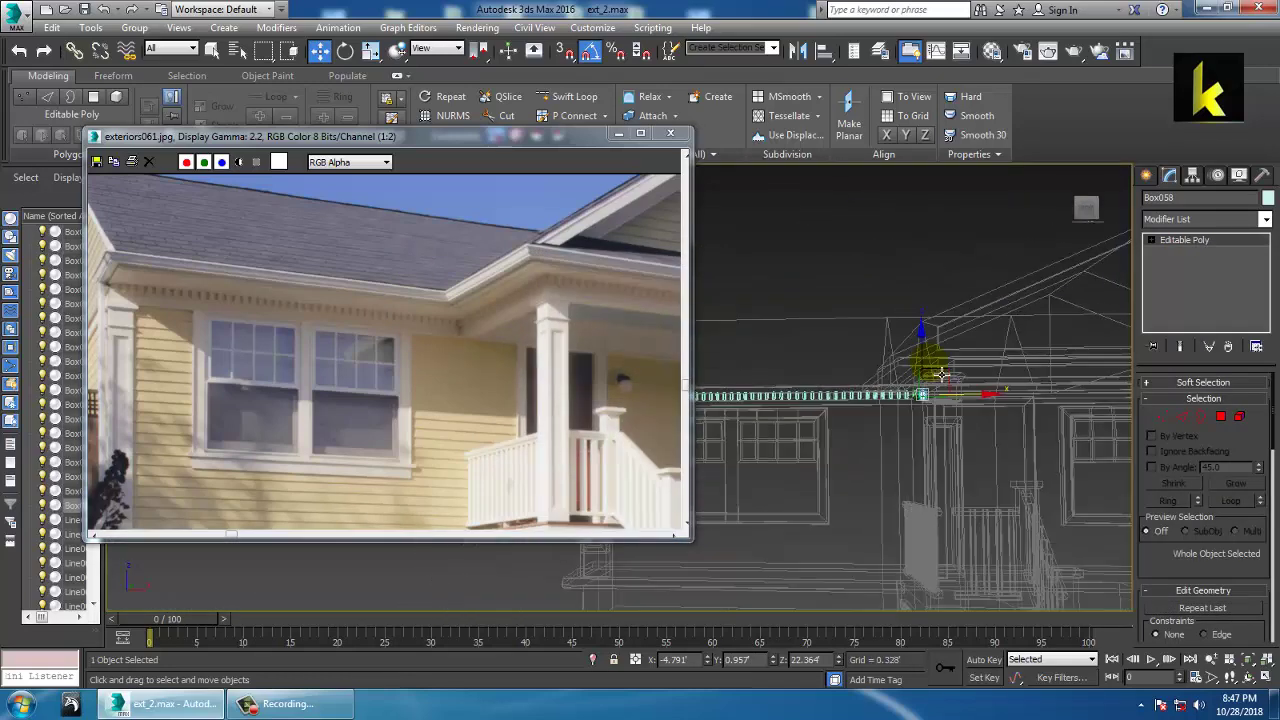
{"action": "left_click_drag", "start_coordinate": [957, 402], "coordinate": [957, 407]}
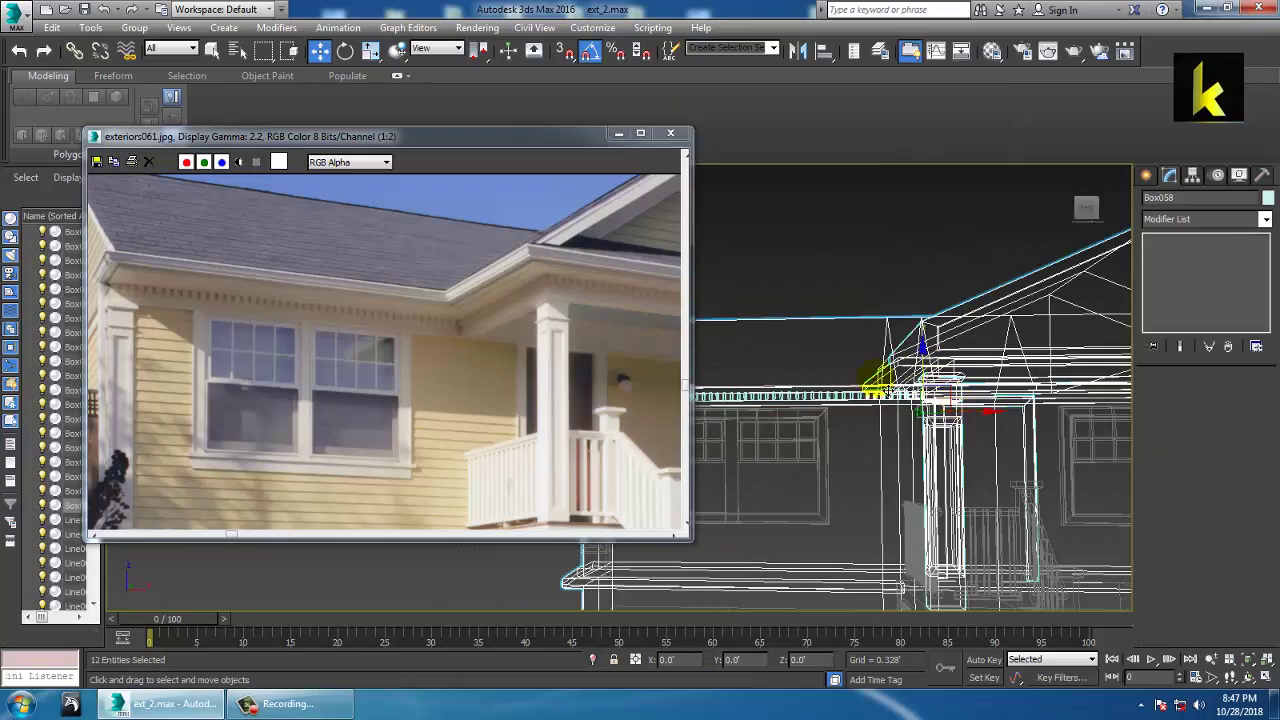
{"action": "left_click", "coordinate": [858, 282]}
{"action": "middle_click_drag", "start_coordinate": [875, 320], "coordinate": [848, 320]}
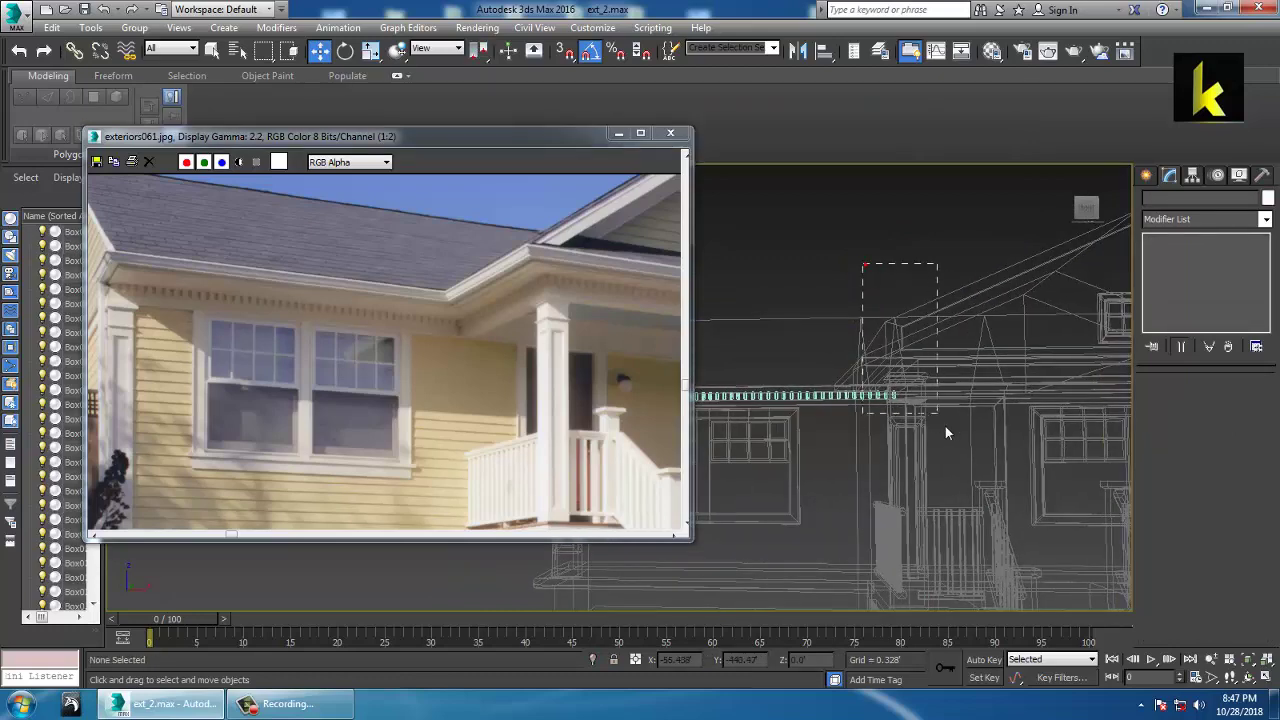
{"action": "left_click_drag", "start_coordinate": [945, 426], "coordinate": [951, 437]}
{"action": "scroll", "coordinate": [891, 487], "scroll_direction": "down", "scroll_amount": 6}
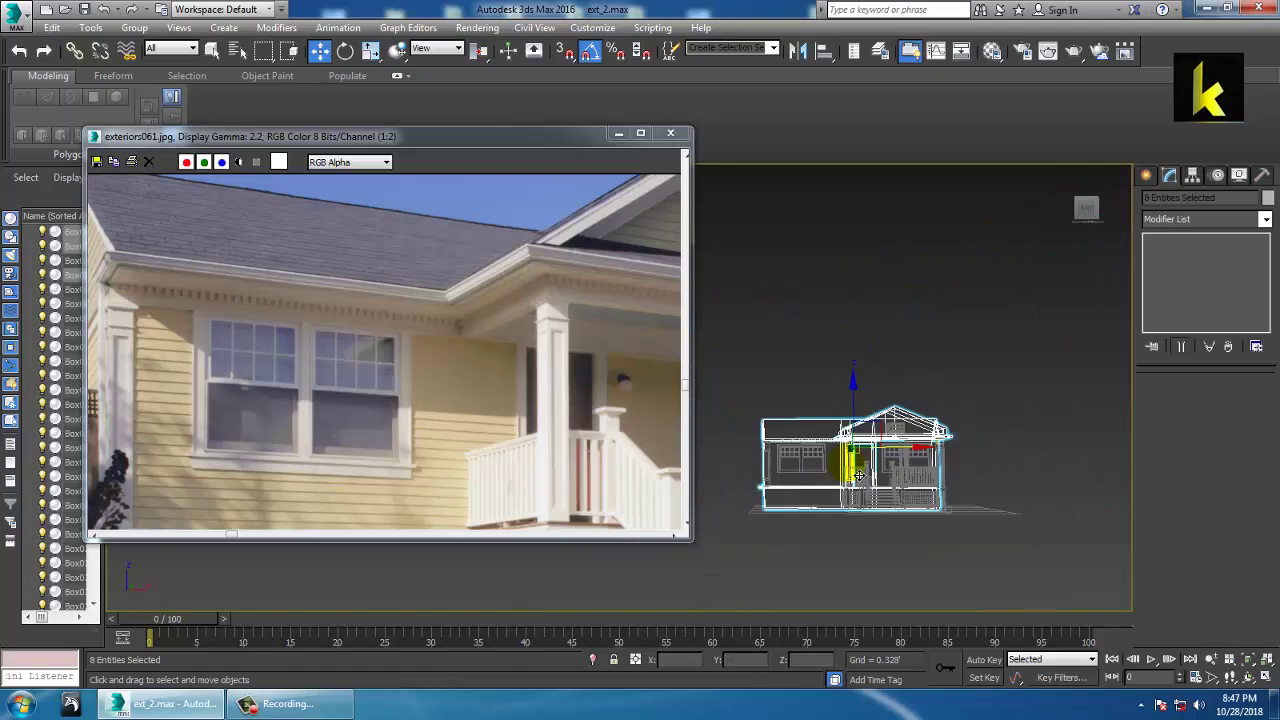
{"action": "left_click_drag", "start_coordinate": [902, 347], "coordinate": [903, 348], "text": "alt"}
{"action": "scroll", "coordinate": [915, 424], "scroll_direction": "up", "scroll_amount": 1}
{"action": "left_click_drag", "start_coordinate": [1002, 477], "coordinate": [611, 545], "text": "alt"}
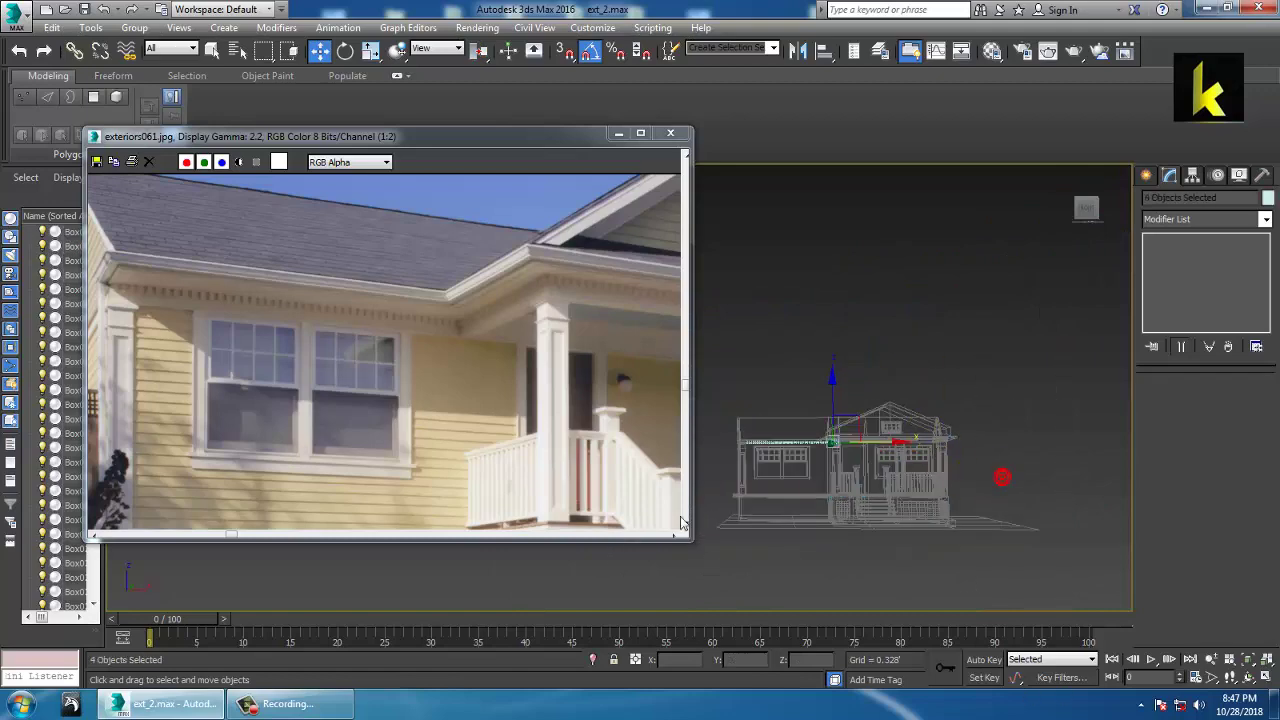
{"action": "left_click", "coordinate": [826, 486]}
{"action": "key", "text": "F3"}
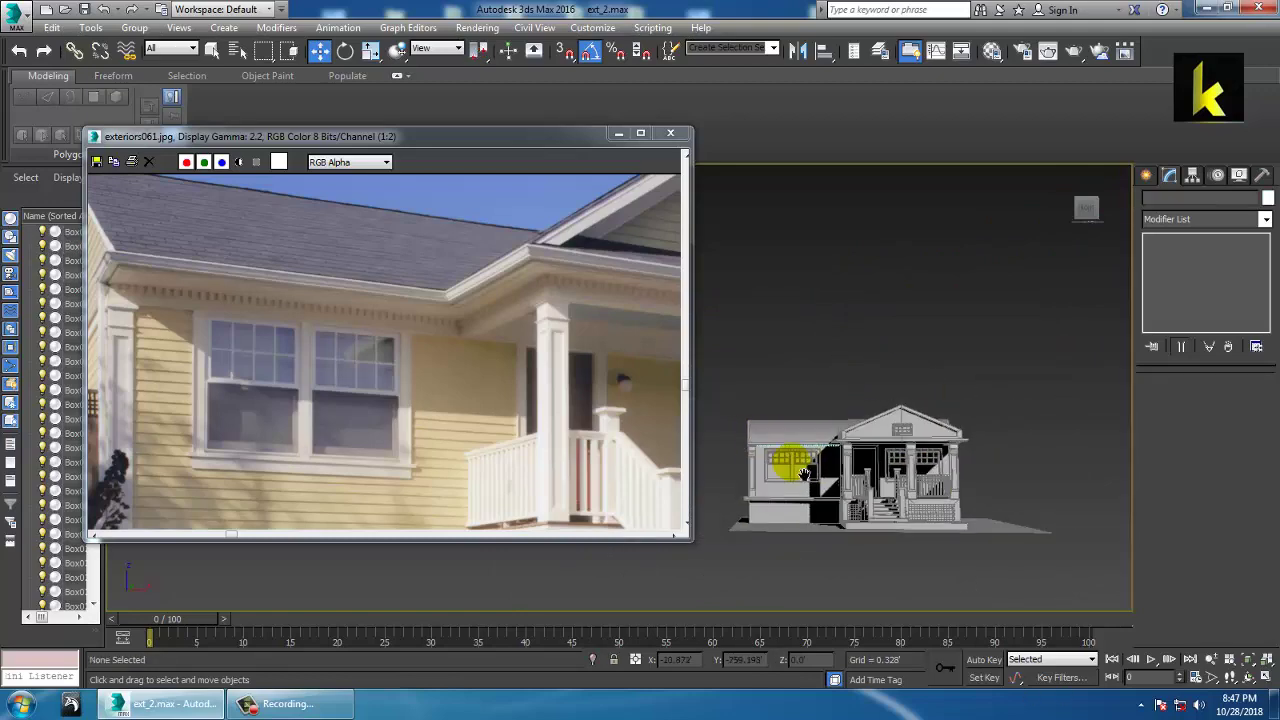
Step: Examine the bracket row where it ends at the porch corner and compare it with the reference photo
{"action": "scroll", "coordinate": [900, 495], "scroll_direction": "up", "scroll_amount": 5}
{"action": "middle_click_drag", "start_coordinate": [919, 505], "coordinate": [840, 418]}
{"action": "middle_click_drag", "start_coordinate": [840, 418], "coordinate": [928, 403], "text": "alt"}
{"action": "scroll", "coordinate": [910, 420], "scroll_direction": "up", "scroll_amount": 5}
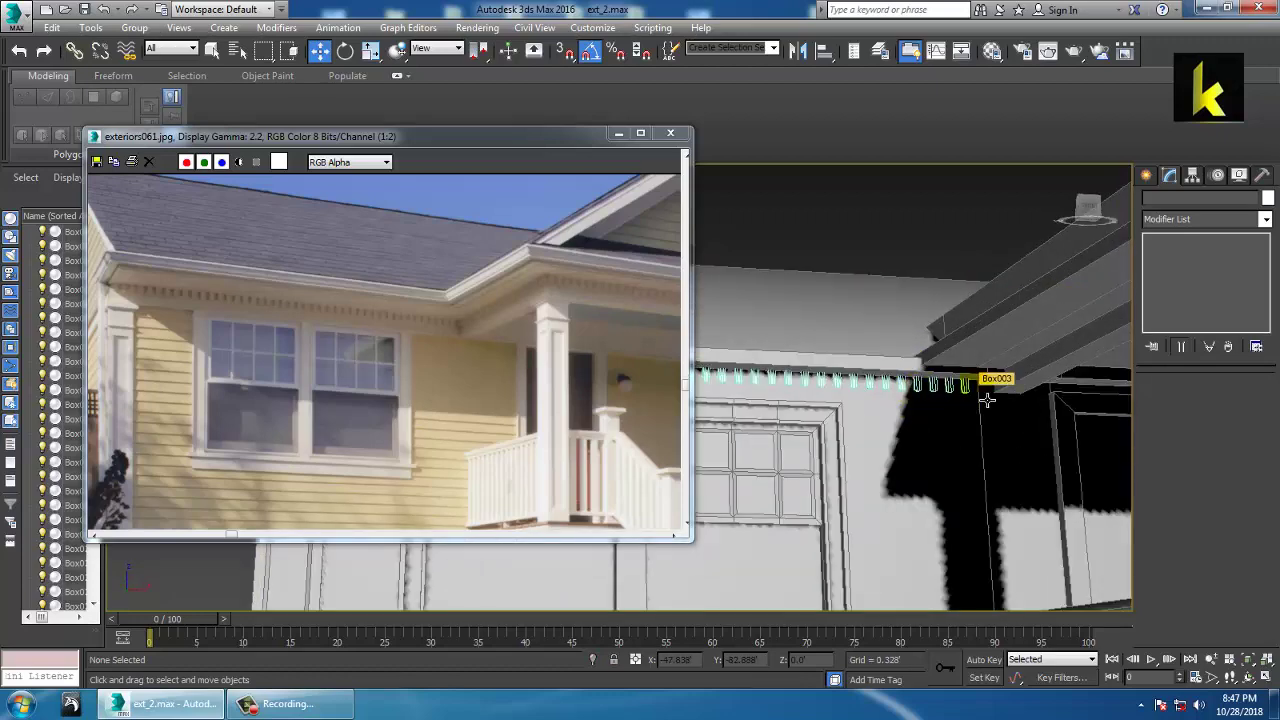
{"action": "scroll", "coordinate": [955, 407], "scroll_direction": "down", "scroll_amount": 5}
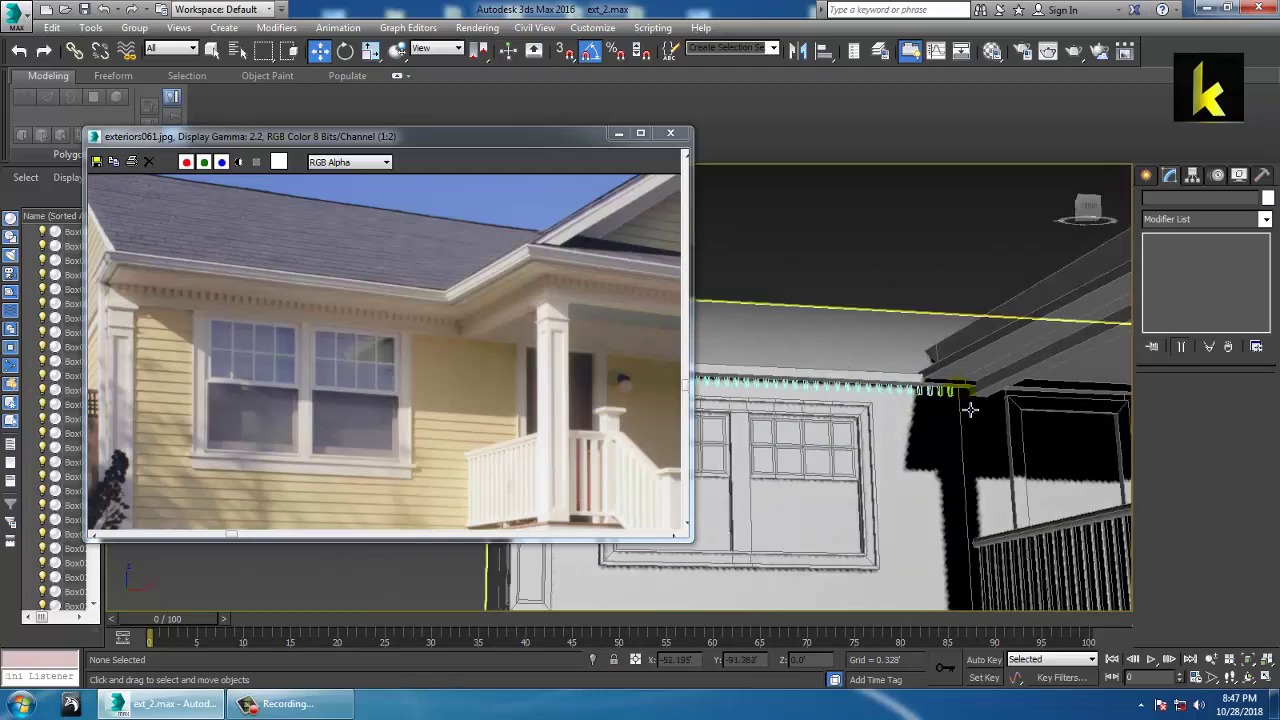
{"action": "scroll", "coordinate": [978, 424], "scroll_direction": "down", "scroll_amount": 2}
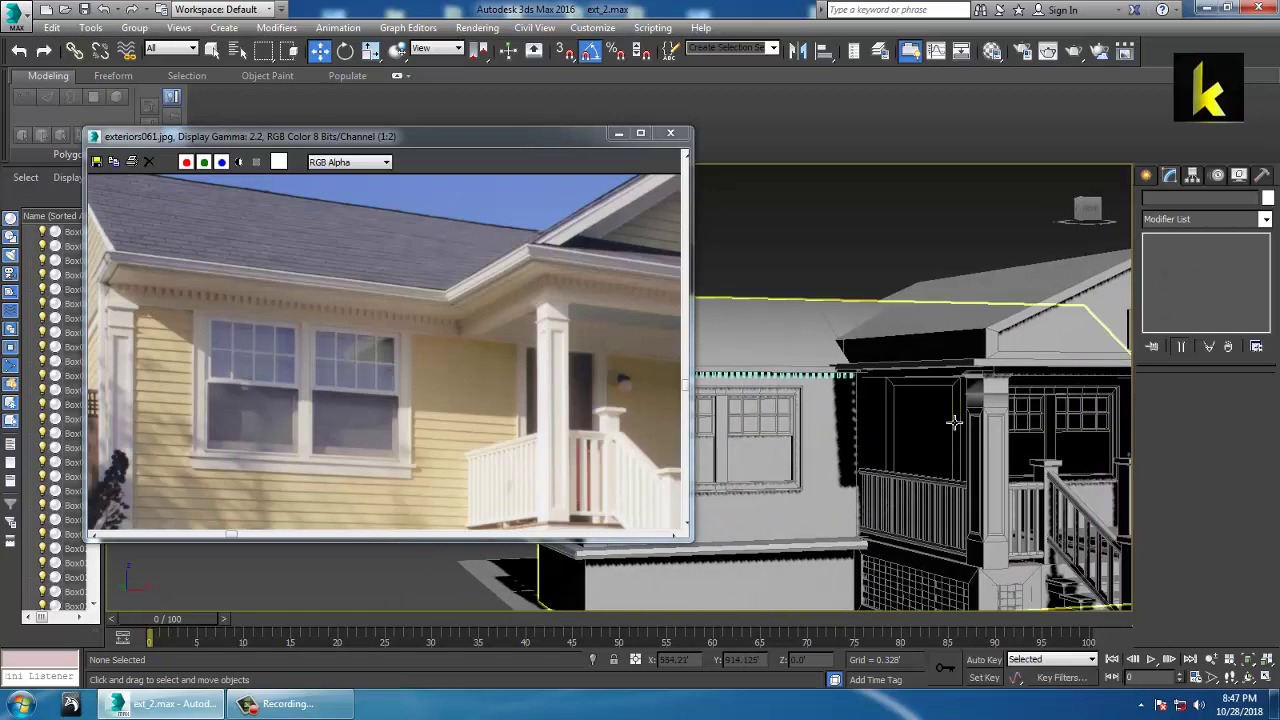
{"action": "middle_click_drag", "start_coordinate": [350, 402], "coordinate": [446, 397]}
{"action": "scroll", "coordinate": [387, 399], "scroll_direction": "down", "scroll_amount": 1}
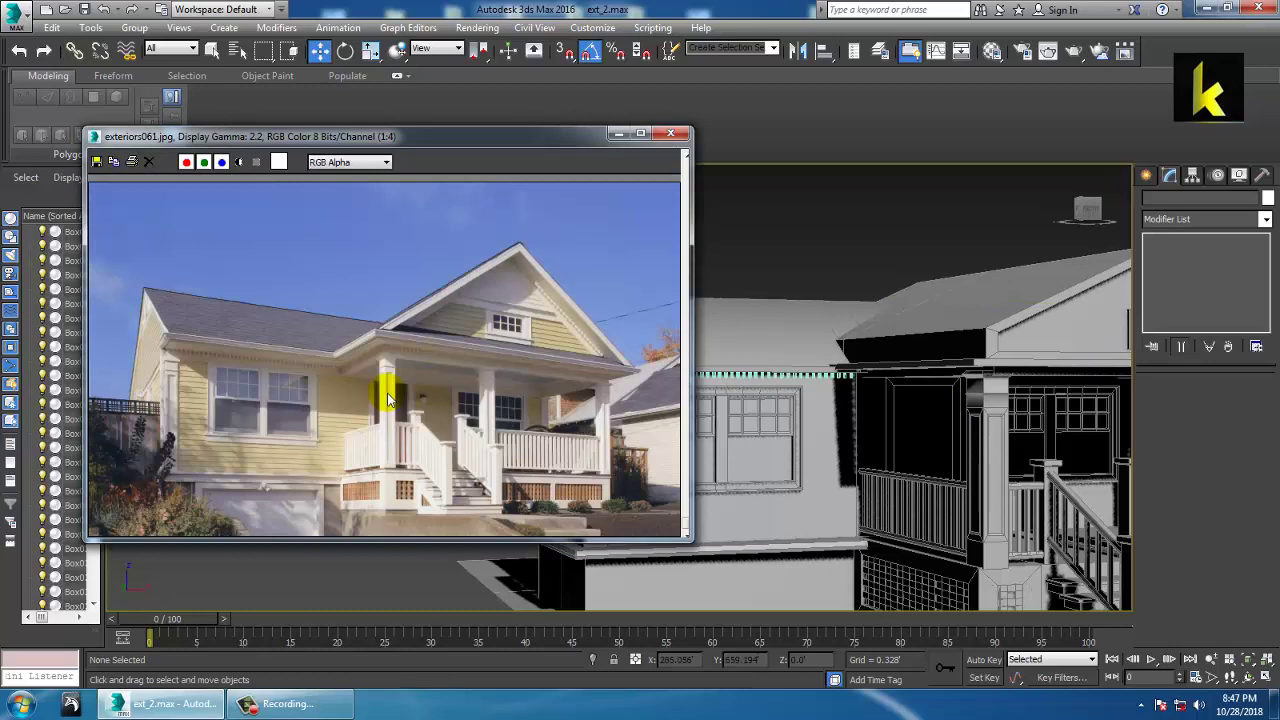
Step: Compare the porch and lower front wall of the house model with the reference photo
{"action": "scroll", "coordinate": [894, 371], "scroll_direction": "down", "scroll_amount": 5}
{"action": "middle_click_drag", "start_coordinate": [894, 371], "coordinate": [903, 400], "text": "alt"}
{"action": "scroll", "coordinate": [900, 405], "scroll_direction": "up", "scroll_amount": 2}
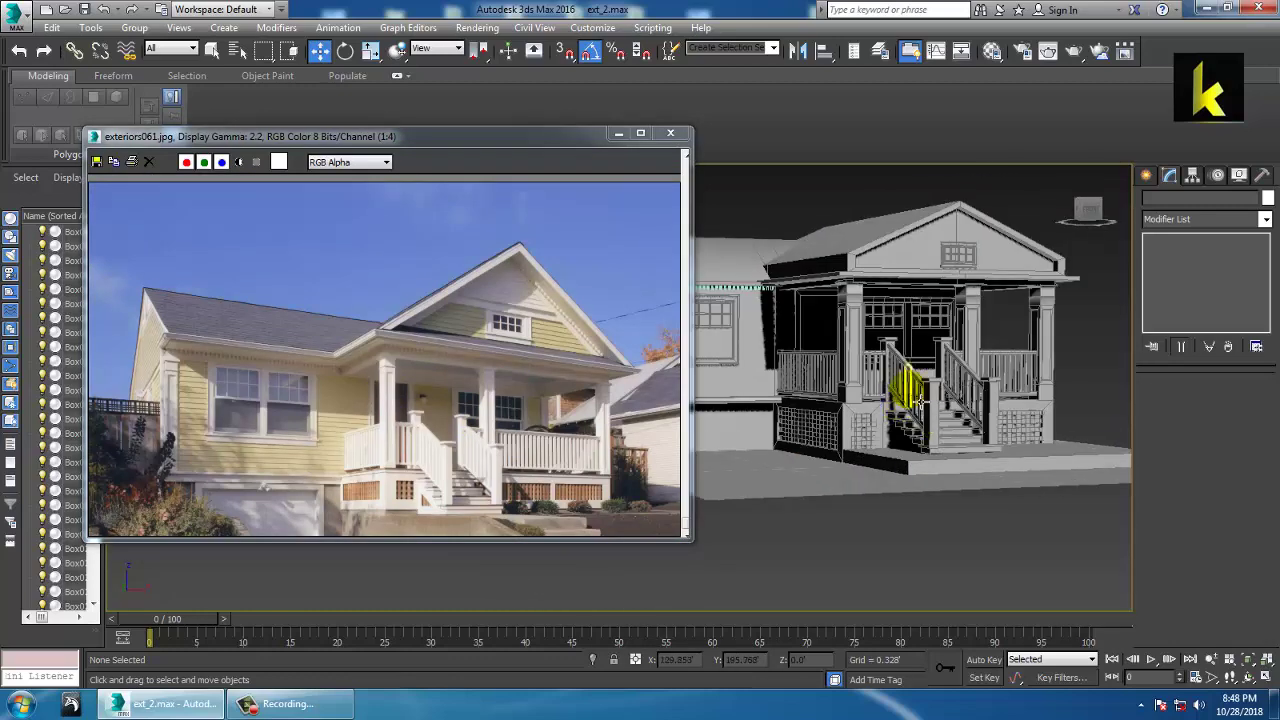
{"action": "mouse_move", "coordinate": [906, 420]}
{"action": "middle_mouse_down", "text": "alt"}
{"action": "mouse_move", "coordinate": [895, 415]}
{"action": "mouse_move", "coordinate": [910, 410]}
{"action": "mouse_move", "coordinate": [965, 445]}
{"action": "mouse_move", "coordinate": [926, 428]}
{"action": "middle_mouse_up", "text": "alt"}
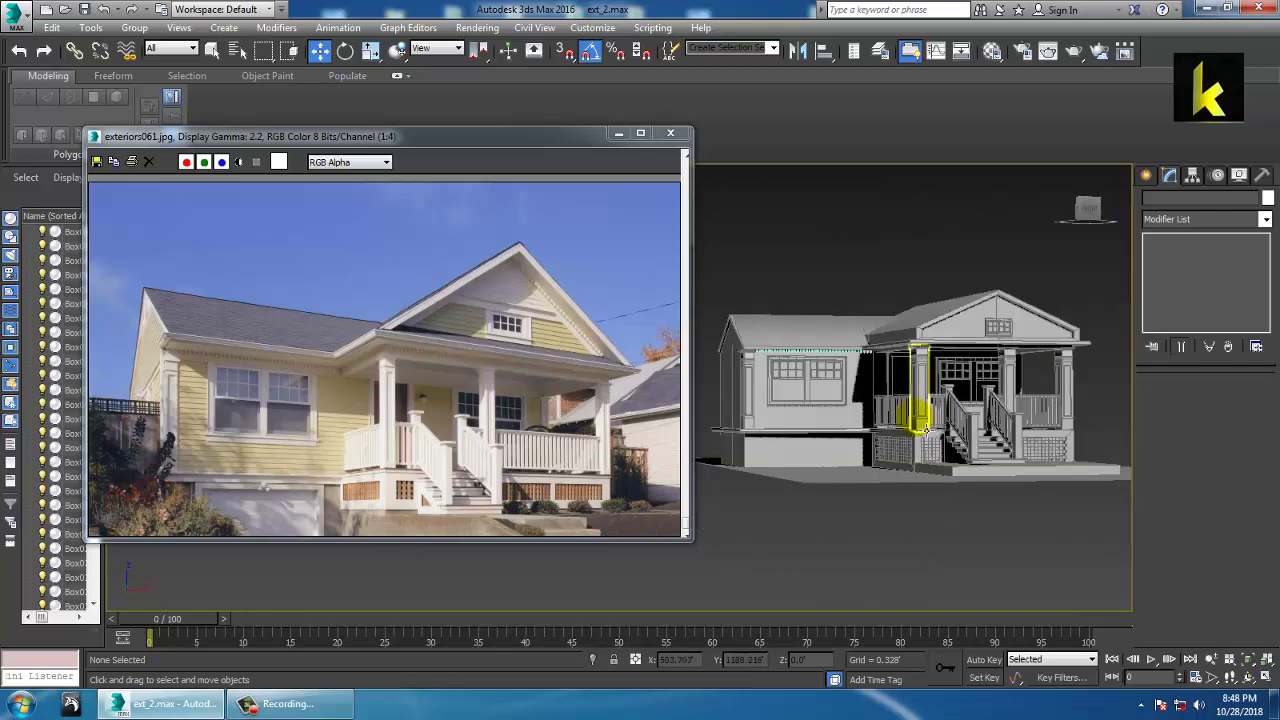
{"action": "scroll", "coordinate": [918, 434], "scroll_direction": "up", "scroll_amount": 4}
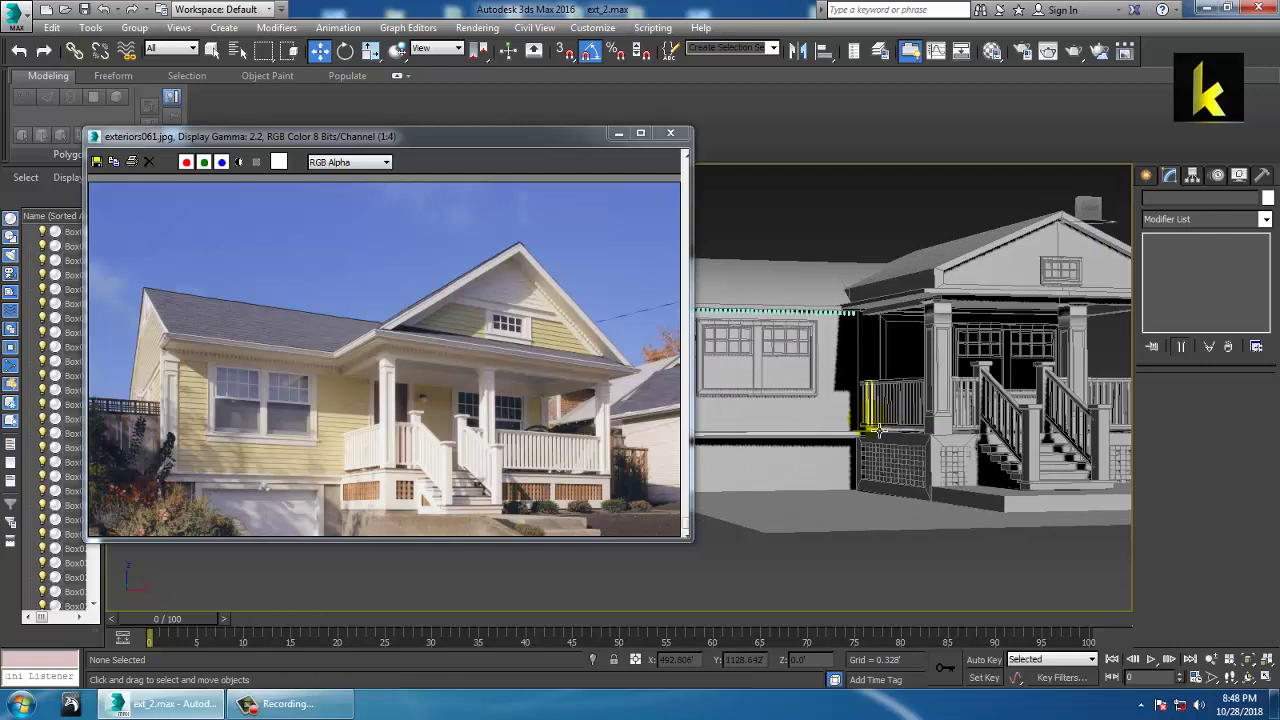
{"action": "scroll", "coordinate": [900, 430], "scroll_direction": "up", "scroll_amount": 6}
Step: In the Front view, draw a rectangle spline about 6.3' high and 12.2' wide on the lower front wall for the garage door
{"action": "left_click", "coordinate": [866, 436]}
{"action": "key", "text": "alt+w"}
{"action": "scroll", "coordinate": [906, 301], "scroll_direction": "down", "scroll_amount": 2}
{"action": "middle_click_drag", "start_coordinate": [924, 306], "coordinate": [947, 296]}
{"action": "key", "text": "alt+w"}
{"action": "middle_click_drag", "start_coordinate": [834, 342], "coordinate": [1063, 272]}
{"action": "scroll", "coordinate": [952, 242], "scroll_direction": "down", "scroll_amount": 2}
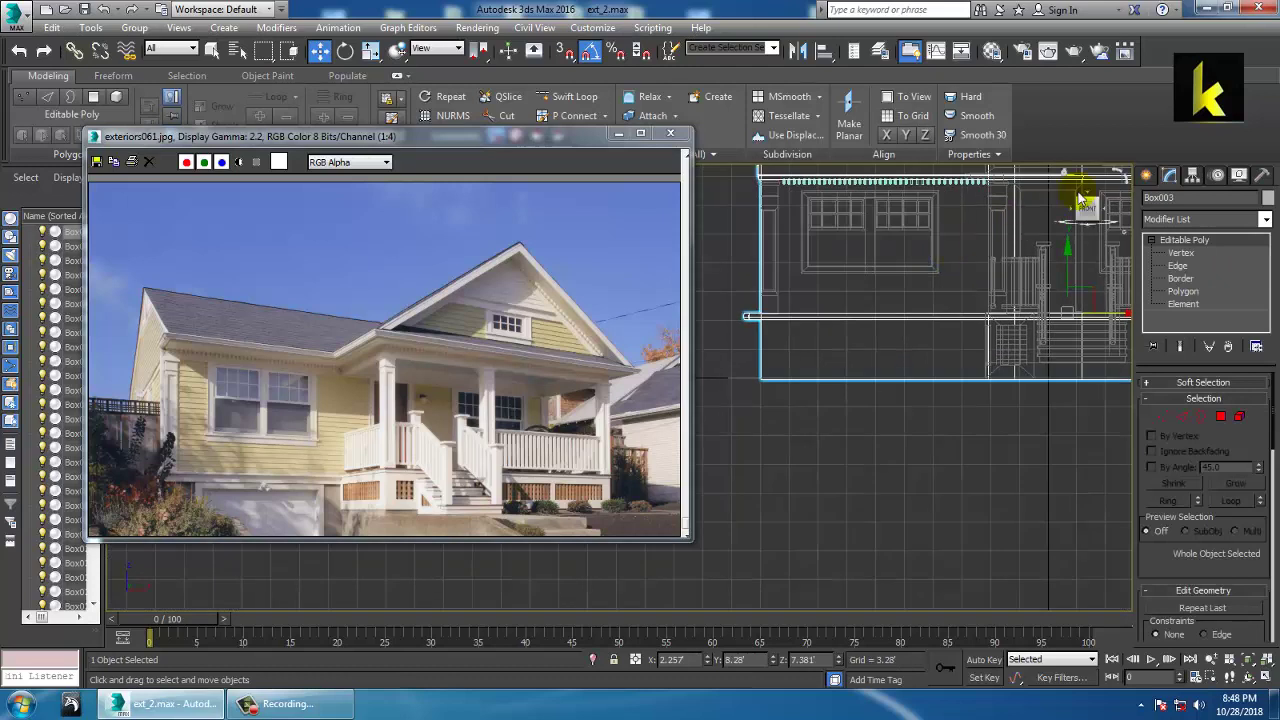
{"action": "left_click", "coordinate": [1147, 175]}
{"action": "left_click", "coordinate": [1171, 201]}
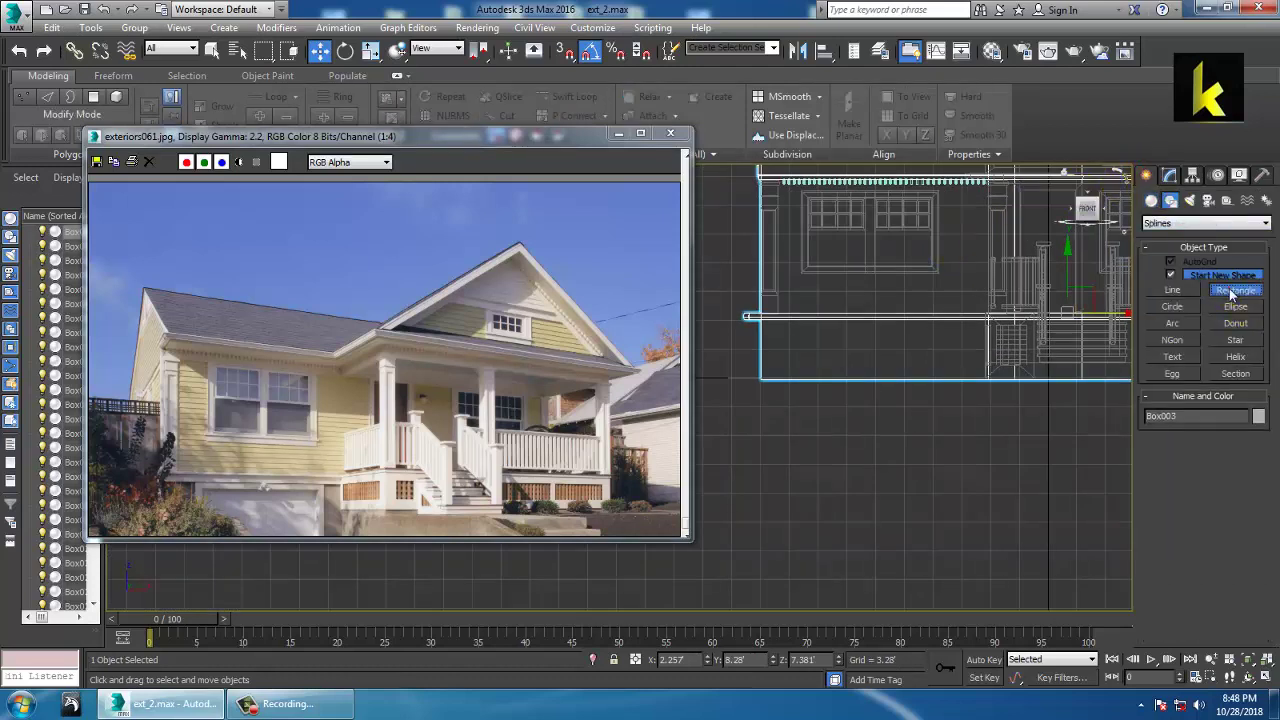
{"action": "left_click", "coordinate": [1233, 290]}
{"action": "left_click_drag", "start_coordinate": [827, 333], "coordinate": [935, 390]}
{"action": "key", "text": "w"}
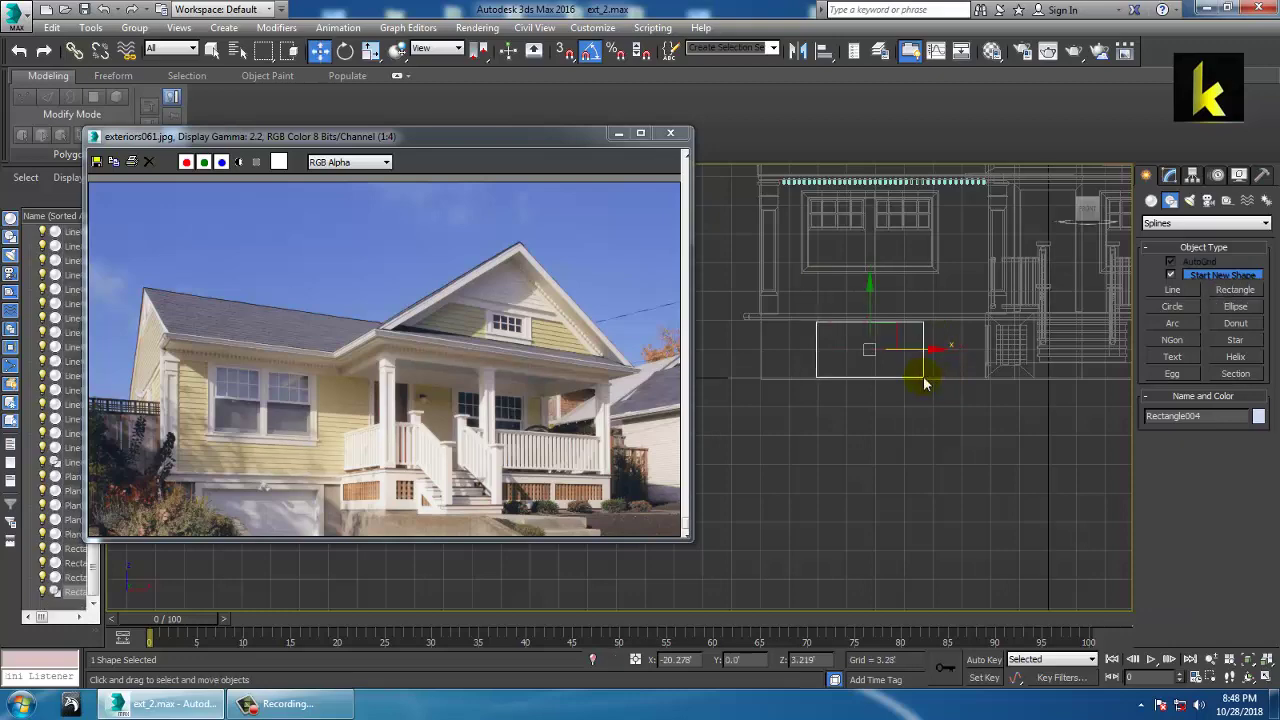
Step: Make the garage door rectangle display as solid geometry in the viewport with a rectangular cross-section
{"action": "key", "text": "alt+w"}
{"action": "middle_click", "coordinate": [949, 497]}
{"action": "key", "text": "alt+w"}
{"action": "key", "text": "z"}
{"action": "scroll", "coordinate": [950, 503], "scroll_direction": "down", "scroll_amount": 3}
{"action": "scroll", "coordinate": [943, 491], "scroll_direction": "down", "scroll_amount": 6}
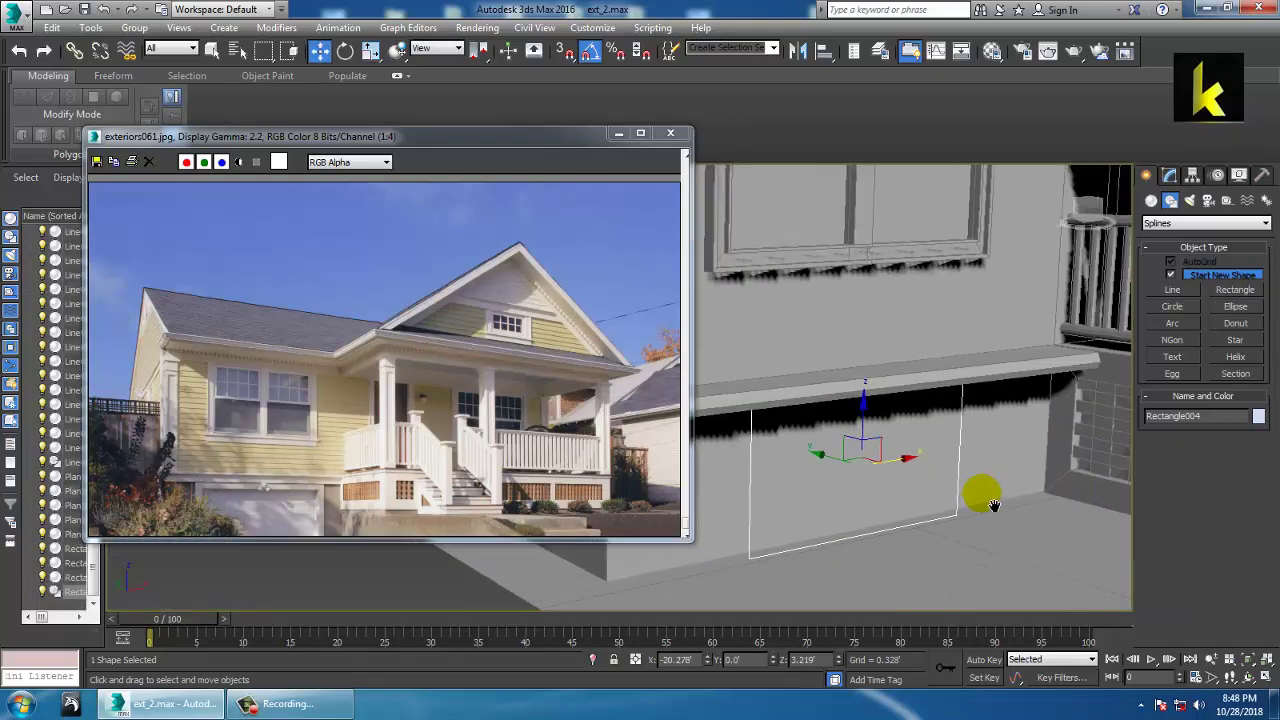
{"action": "left_click", "coordinate": [1169, 175]}
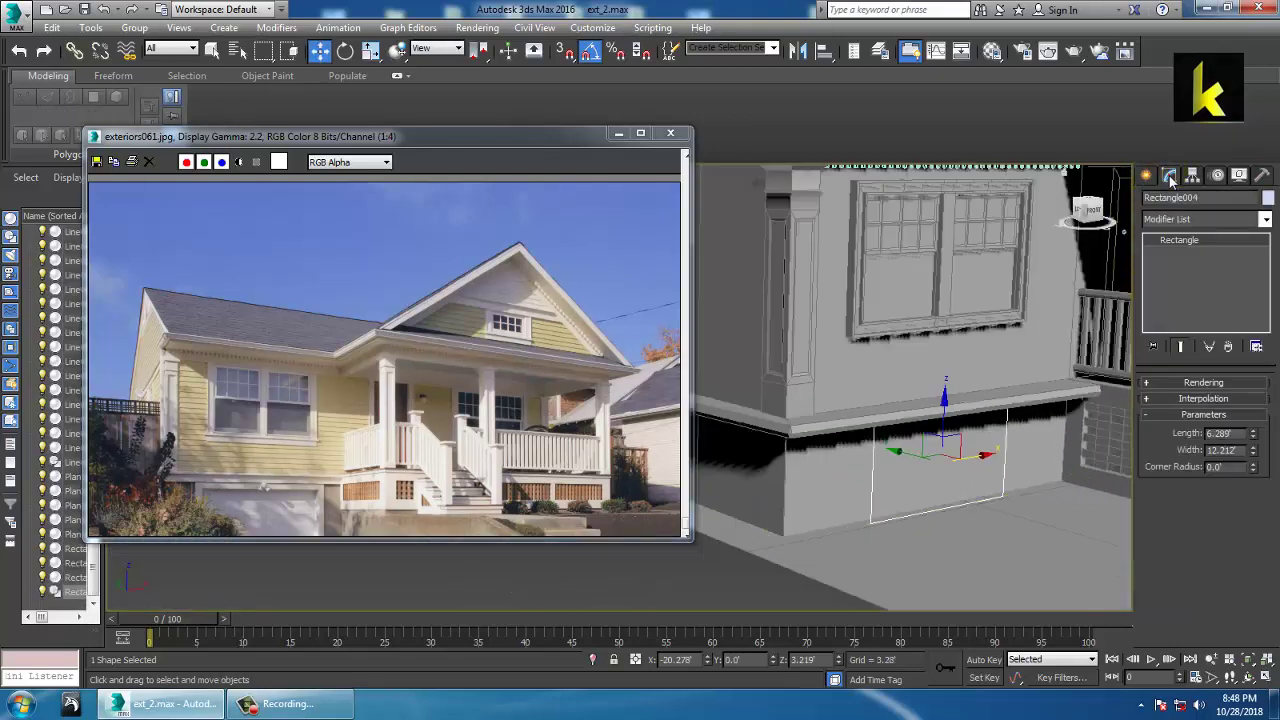
{"action": "left_click", "coordinate": [1190, 383]}
{"action": "left_click", "coordinate": [1190, 407]}
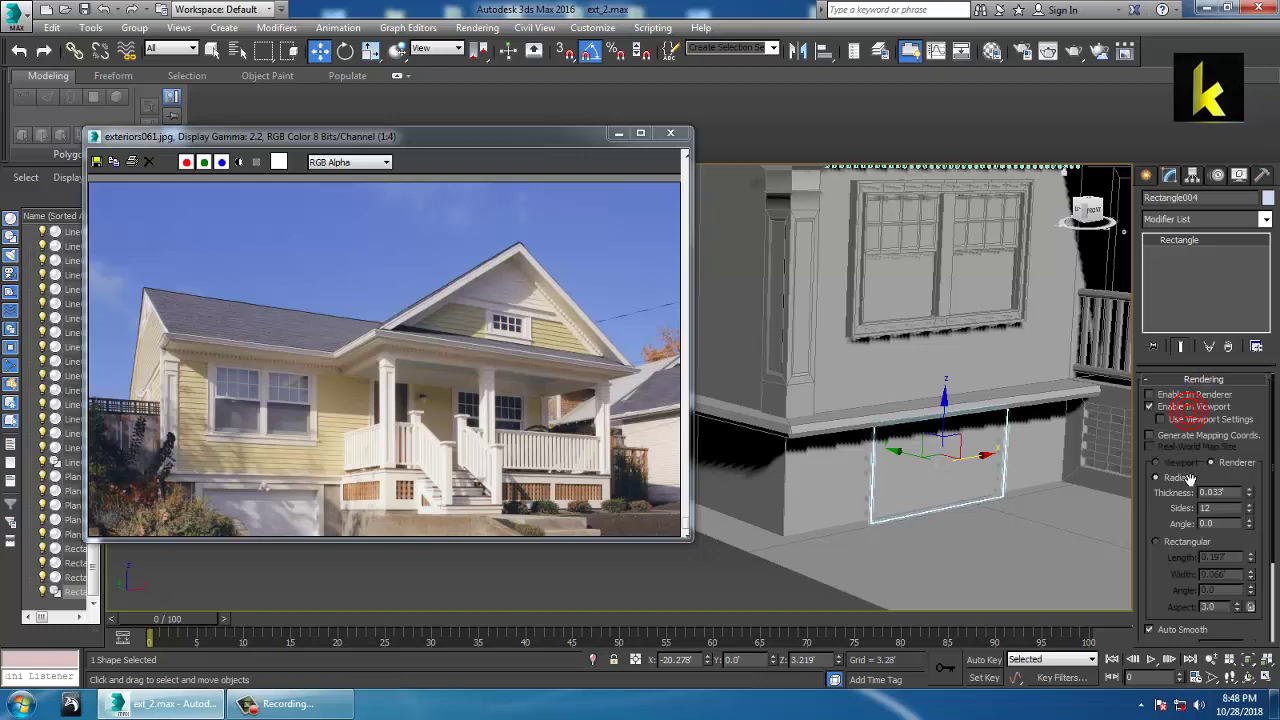
{"action": "left_click", "coordinate": [1172, 543]}
{"action": "scroll", "coordinate": [966, 465], "scroll_direction": "up", "scroll_amount": 3}
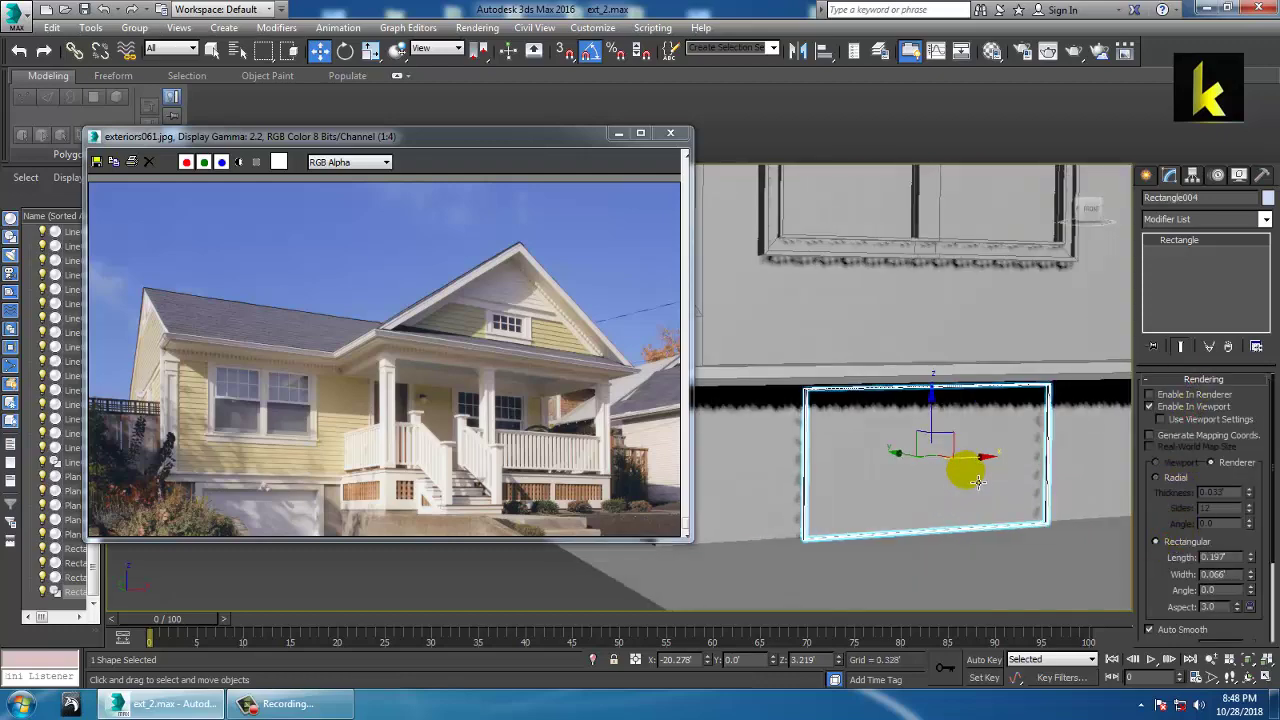
Step: Set the garage door frame's cross-section to length 0.726' and width 0.733', and scale the frame slightly in height
{"action": "left_click_drag", "start_coordinate": [1250, 560], "coordinate": [1250, 505]}
{"action": "left_click_drag", "start_coordinate": [1254, 580], "coordinate": [1254, 560]}
{"action": "left_click_drag", "start_coordinate": [1181, 525], "coordinate": [1207, 397]}
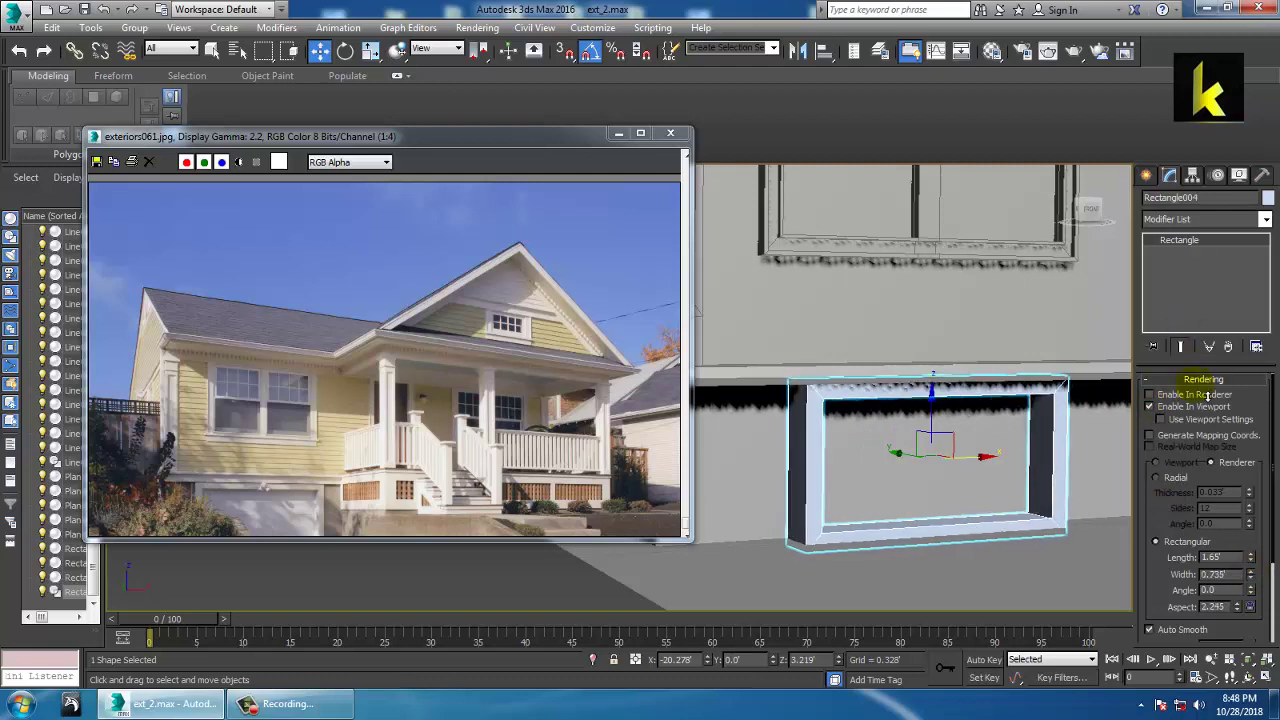
{"action": "left_click_drag", "start_coordinate": [1262, 580], "coordinate": [1249, 562]}
{"action": "key", "text": "r"}
{"action": "left_click_drag", "start_coordinate": [944, 395], "coordinate": [945, 418]}
Step: Move the garage door frame along the Y axis into the lower front wall, to Y 0.892'
{"action": "key", "text": "w"}
{"action": "scroll", "coordinate": [946, 419], "scroll_direction": "up", "scroll_amount": 3}
{"action": "middle_click_drag", "start_coordinate": [946, 419], "coordinate": [908, 434], "text": "alt"}
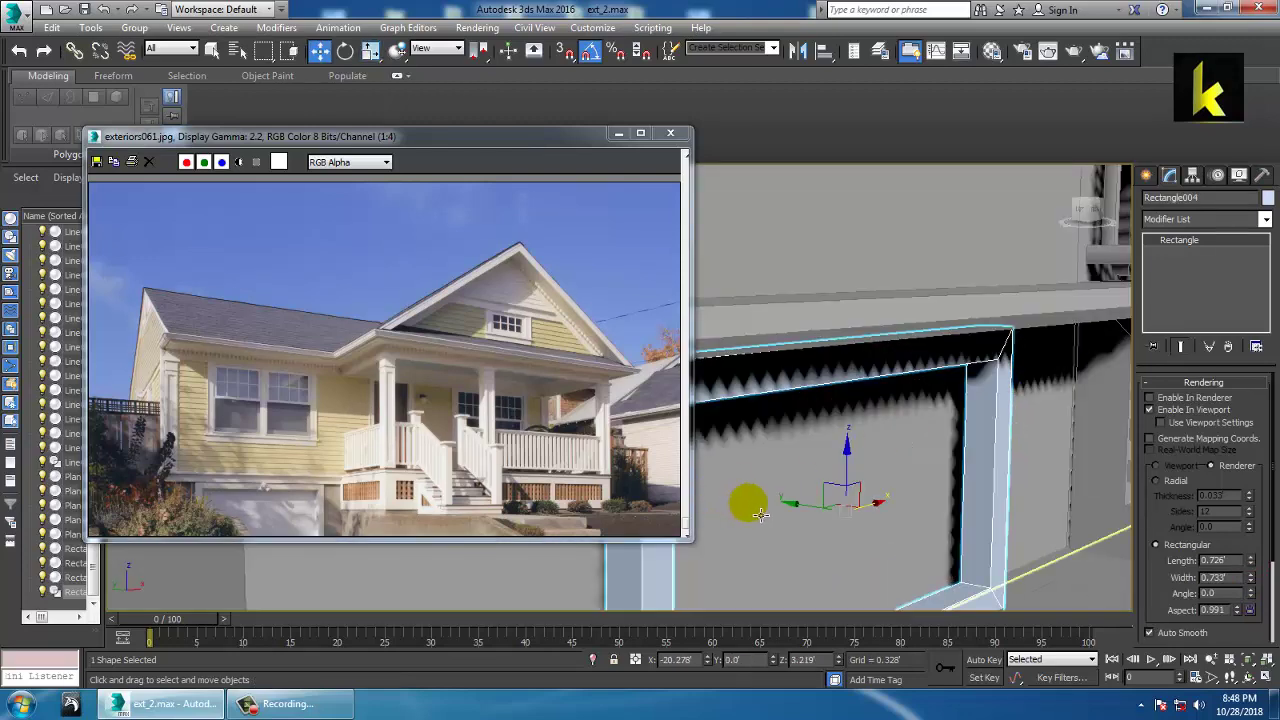
{"action": "left_click_drag", "start_coordinate": [810, 511], "coordinate": [768, 507]}
{"action": "middle_click_drag", "start_coordinate": [768, 507], "coordinate": [913, 474], "text": "alt"}
Step: Convert the garage door frame to an Editable Poly and add an edge loop around its inner faces with Swift Loop
{"action": "right_click", "coordinate": [808, 340]}
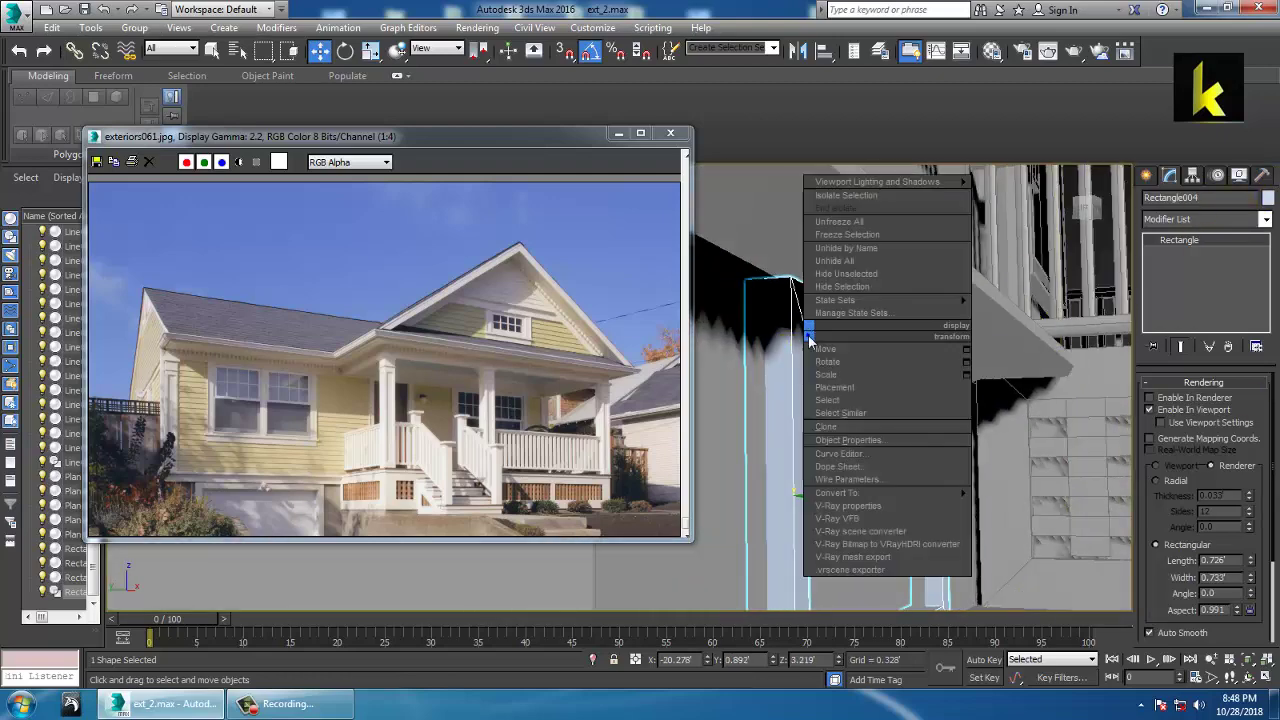
{"action": "mouse_move", "coordinate": [860, 493]}
{"action": "left_click", "coordinate": [1028, 518]}
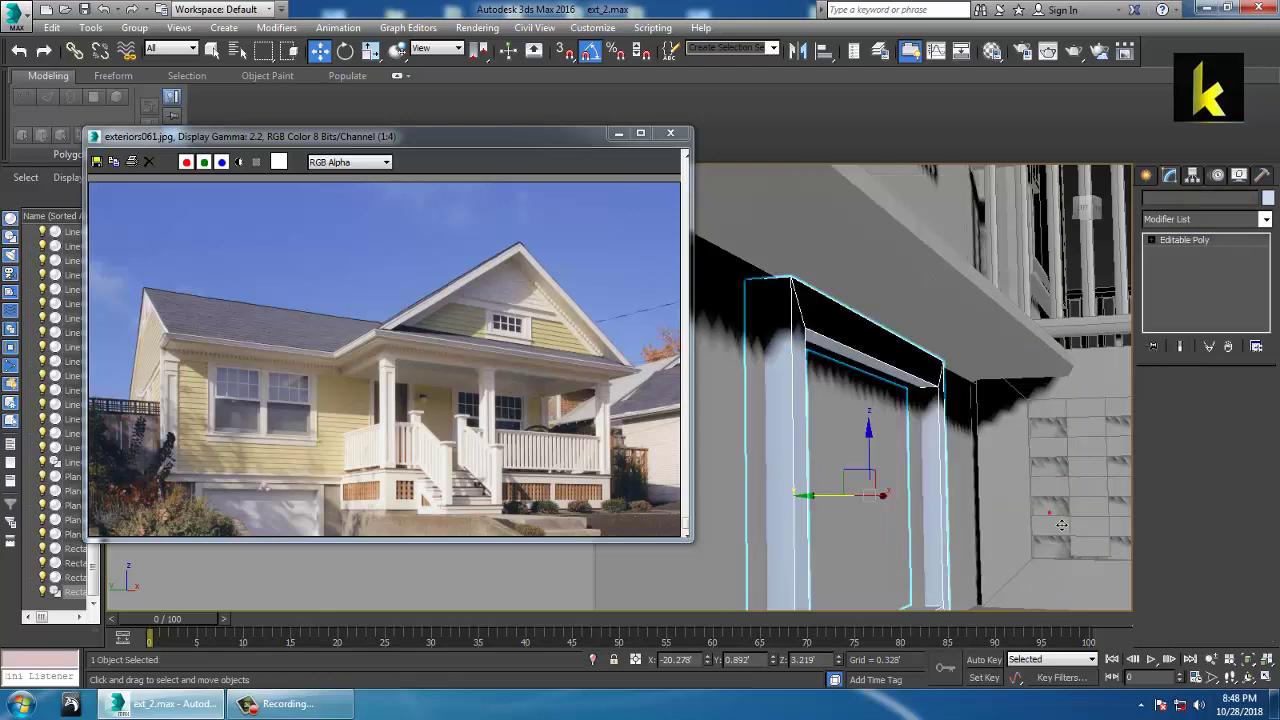
{"action": "left_click", "coordinate": [572, 96]}
{"action": "middle_click_drag", "start_coordinate": [900, 430], "coordinate": [980, 400], "text": "alt"}
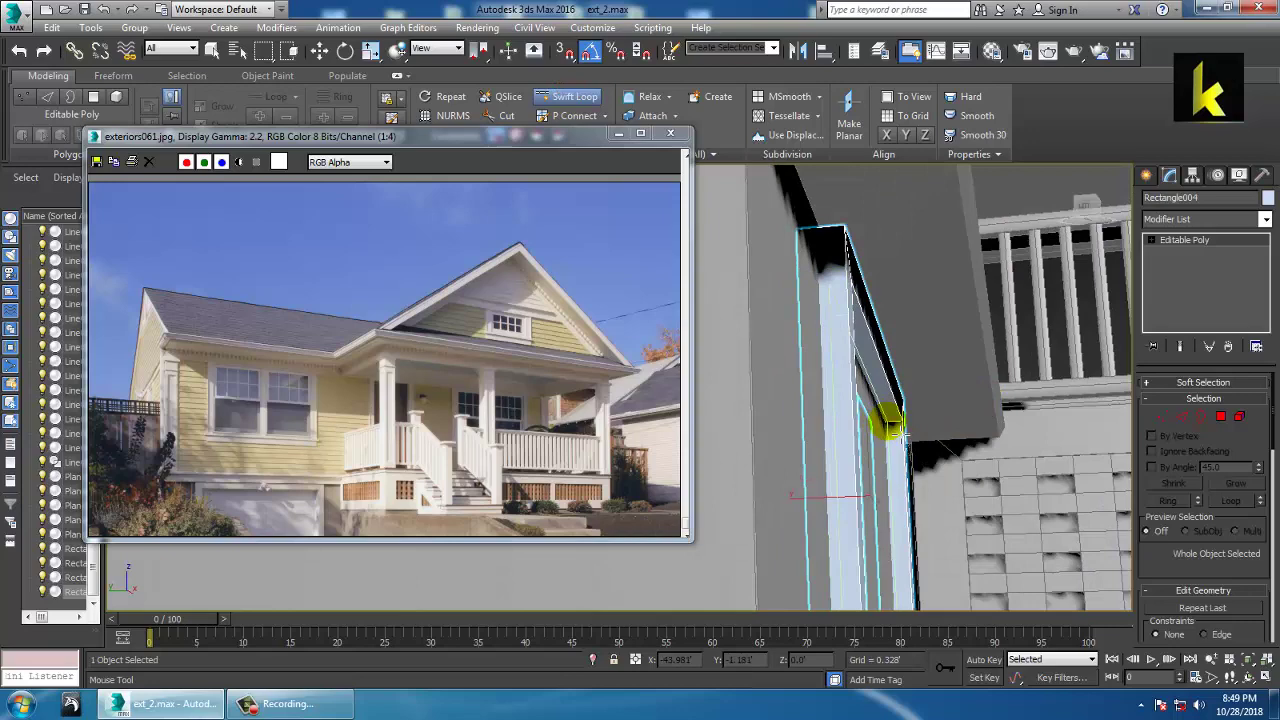
{"action": "right_click", "coordinate": [905, 433]}
{"action": "middle_click_drag", "start_coordinate": [910, 433], "coordinate": [972, 428], "text": "alt"}
Step: Bridge the opposing inner faces of the garage door frame to fill its opening with a panel
{"action": "key", "text": "2"}
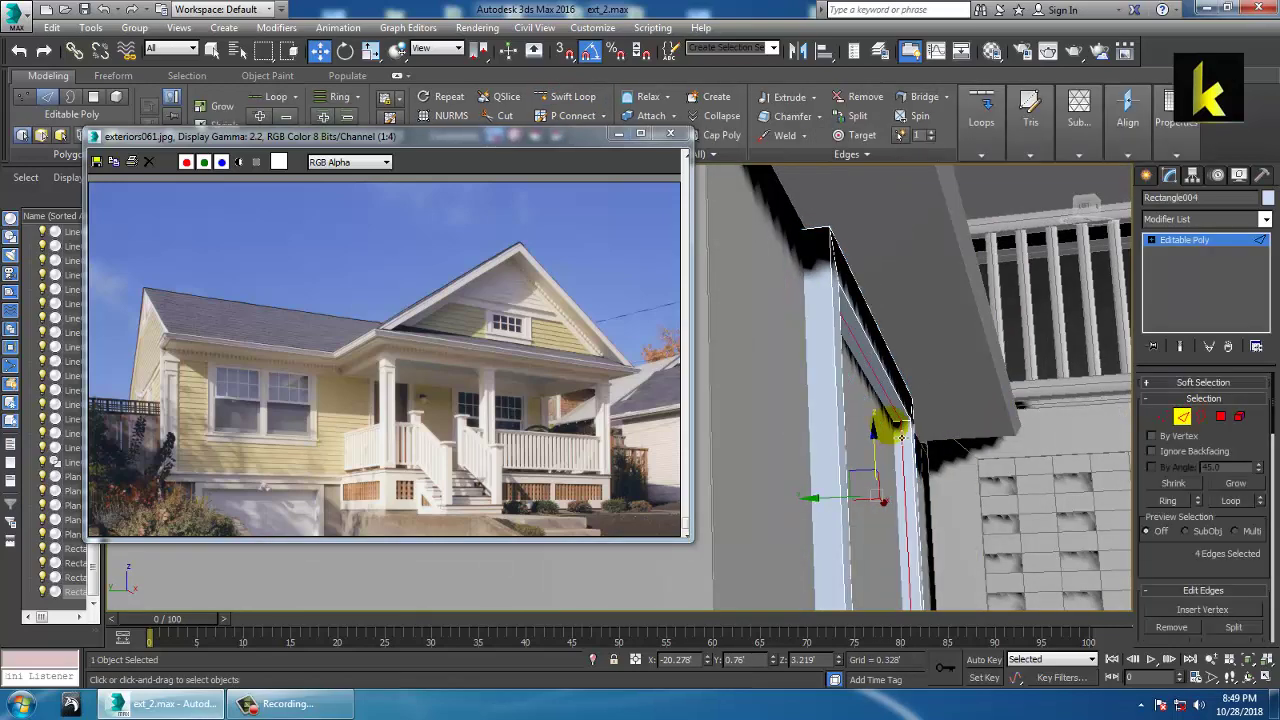
{"action": "left_click", "coordinate": [901, 425]}
{"action": "left_click", "coordinate": [1174, 502]}
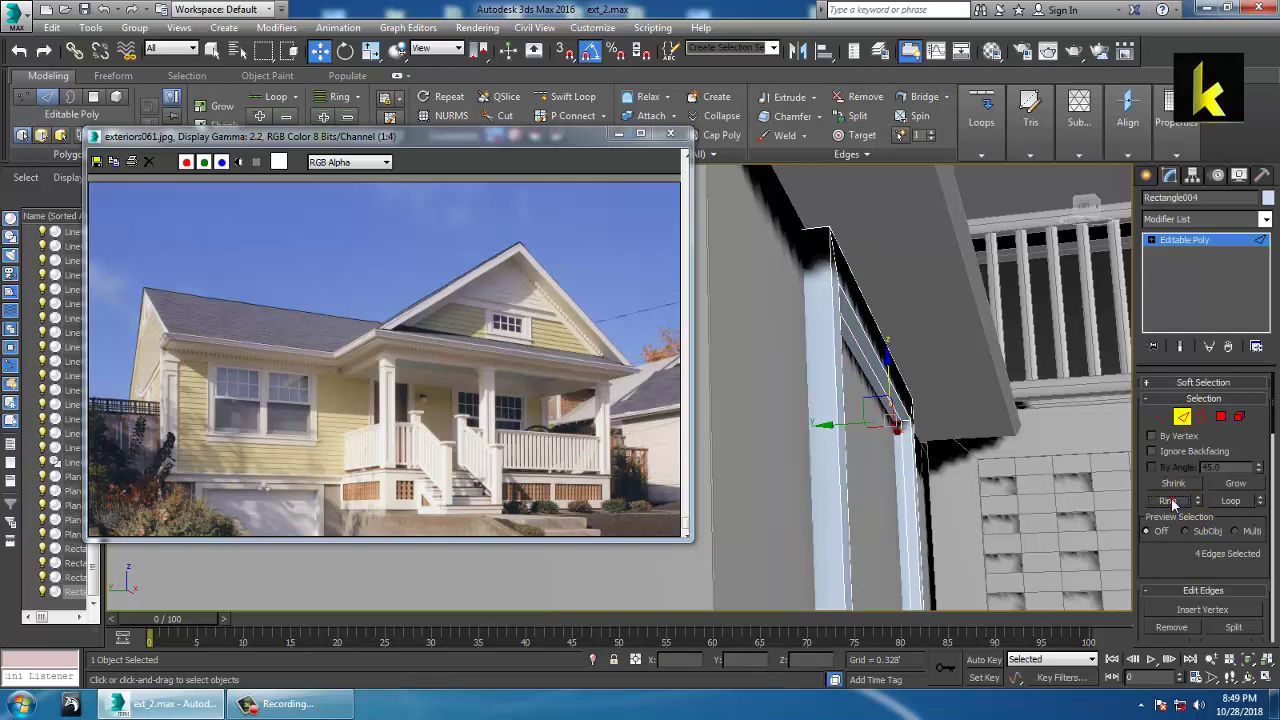
{"action": "left_click", "coordinate": [1227, 422], "text": "ctrl"}
{"action": "middle_click_drag", "start_coordinate": [839, 424], "coordinate": [940, 434], "text": "alt"}
{"action": "middle_click_drag", "start_coordinate": [929, 371], "coordinate": [903, 491], "text": "alt"}
{"action": "left_click", "coordinate": [899, 540]}
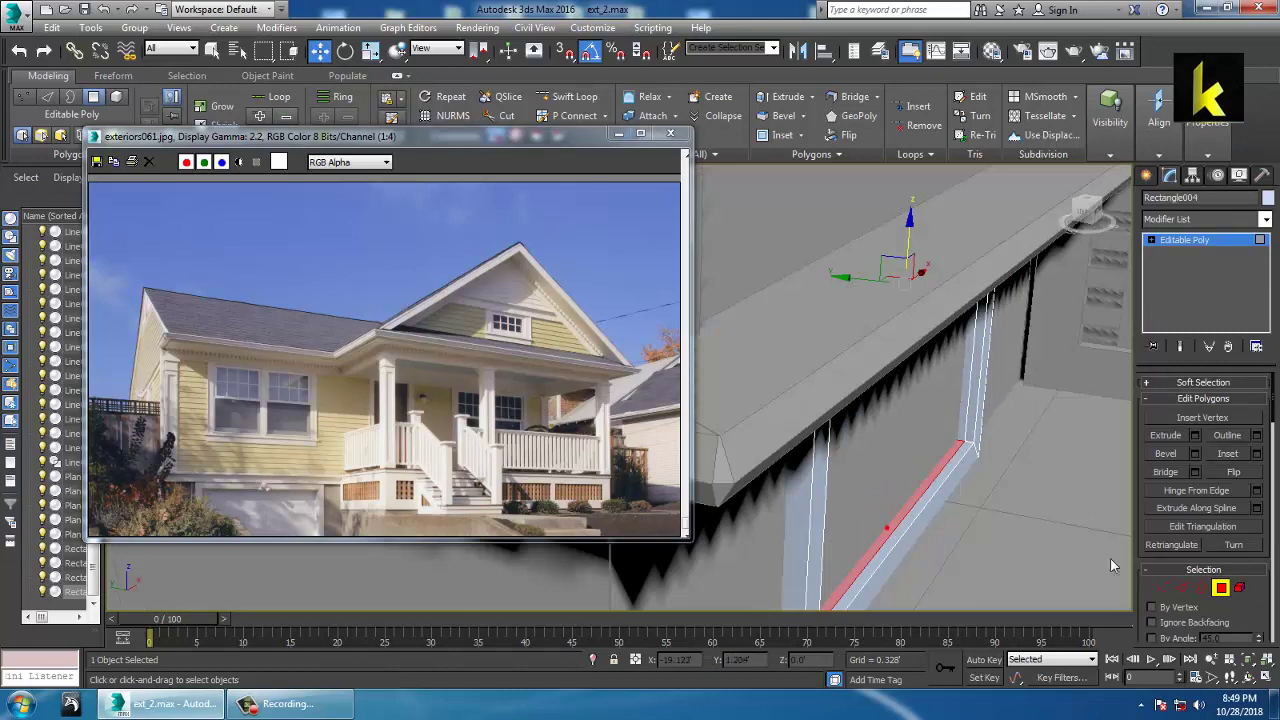
{"action": "left_click", "coordinate": [1181, 476]}
{"action": "middle_click_drag", "start_coordinate": [1012, 446], "coordinate": [948, 404], "text": "alt"}
{"action": "left_click", "coordinate": [1190, 246]}
{"action": "scroll", "coordinate": [970, 400], "scroll_direction": "down", "scroll_amount": 5}
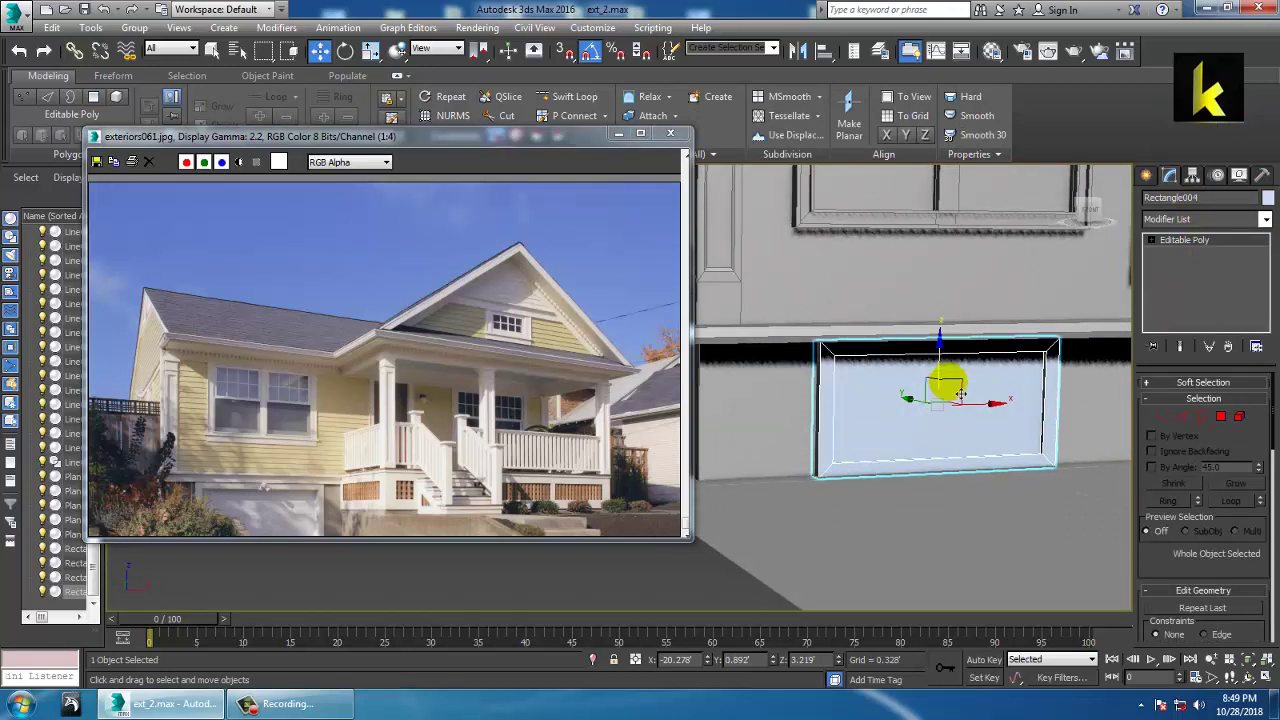
{"action": "middle_click_drag", "start_coordinate": [960, 393], "coordinate": [829, 443], "text": "alt"}
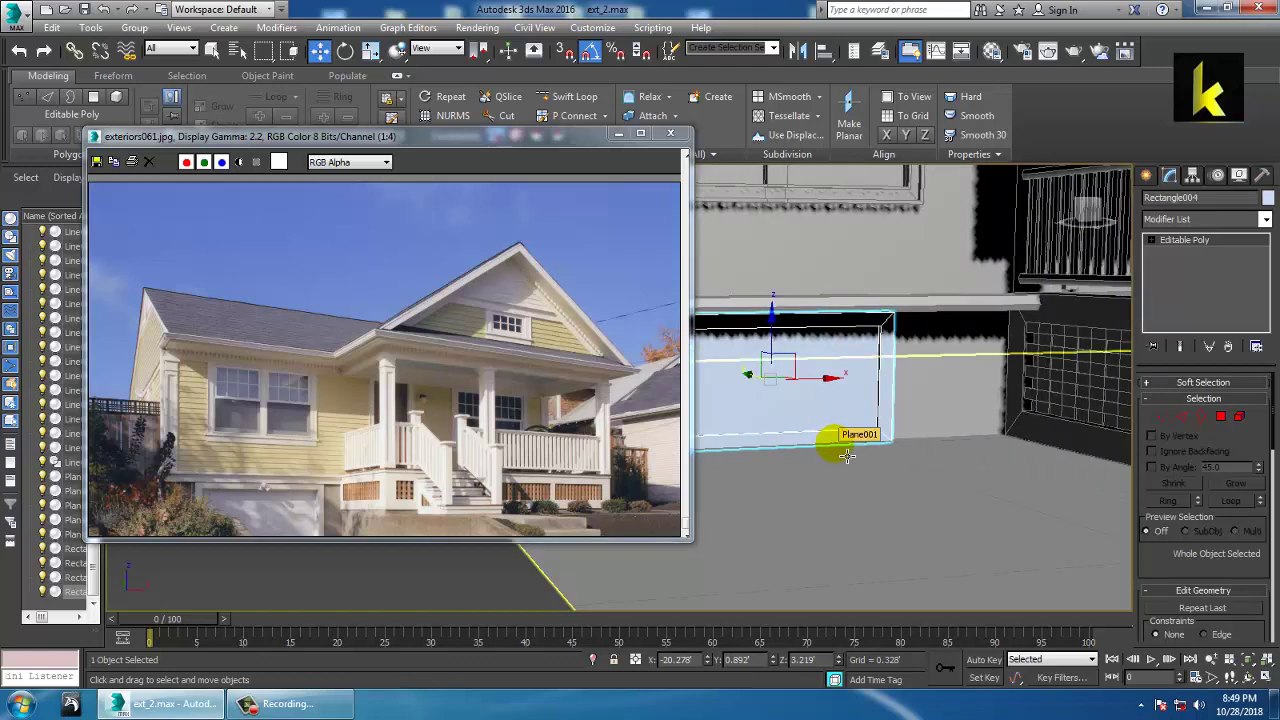
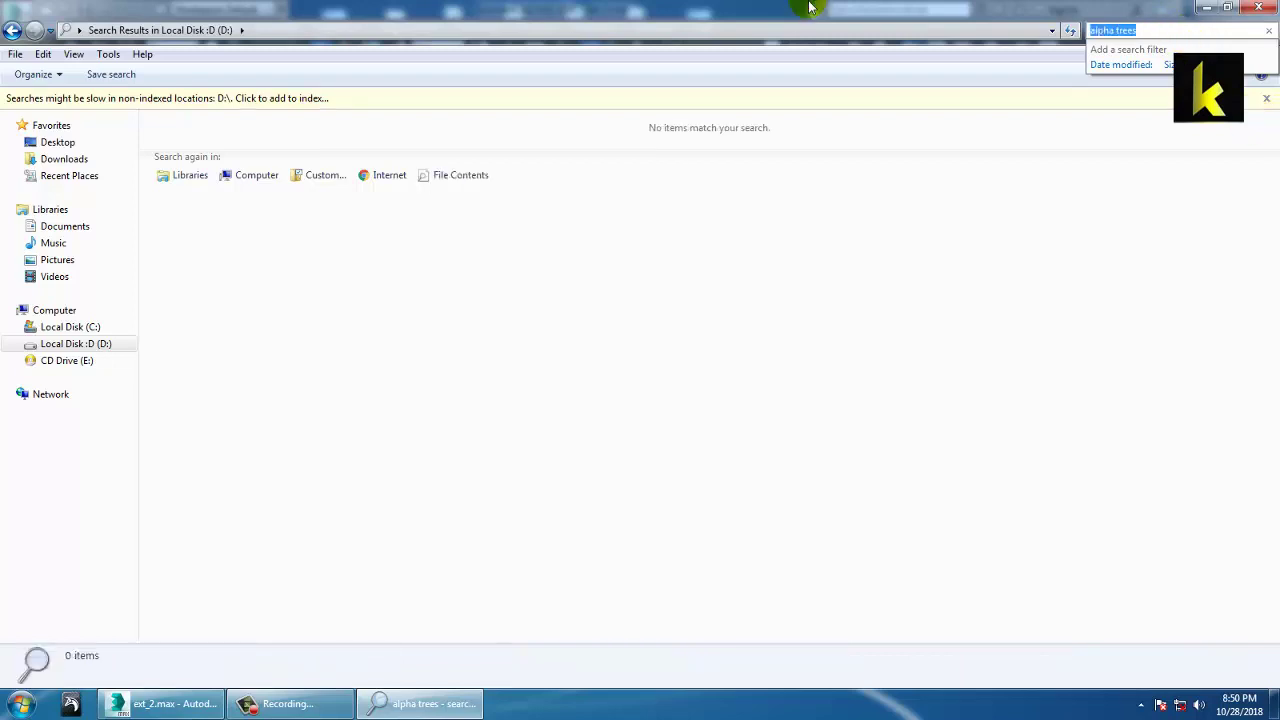
Step: Search drive D in Windows Explorer for "alpha" and preview the zaun_alpha image, then return to 3ds Max
{"action": "type", "text": "alpha"}
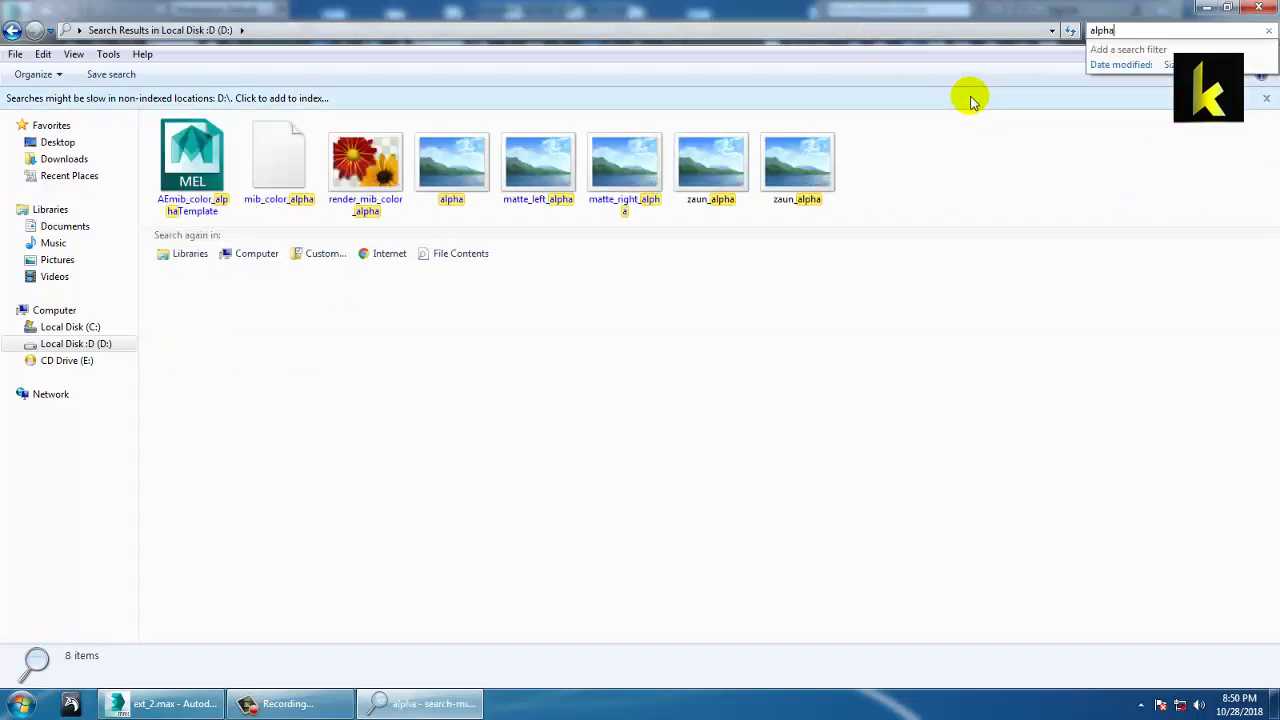
{"action": "double_click", "coordinate": [815, 168]}
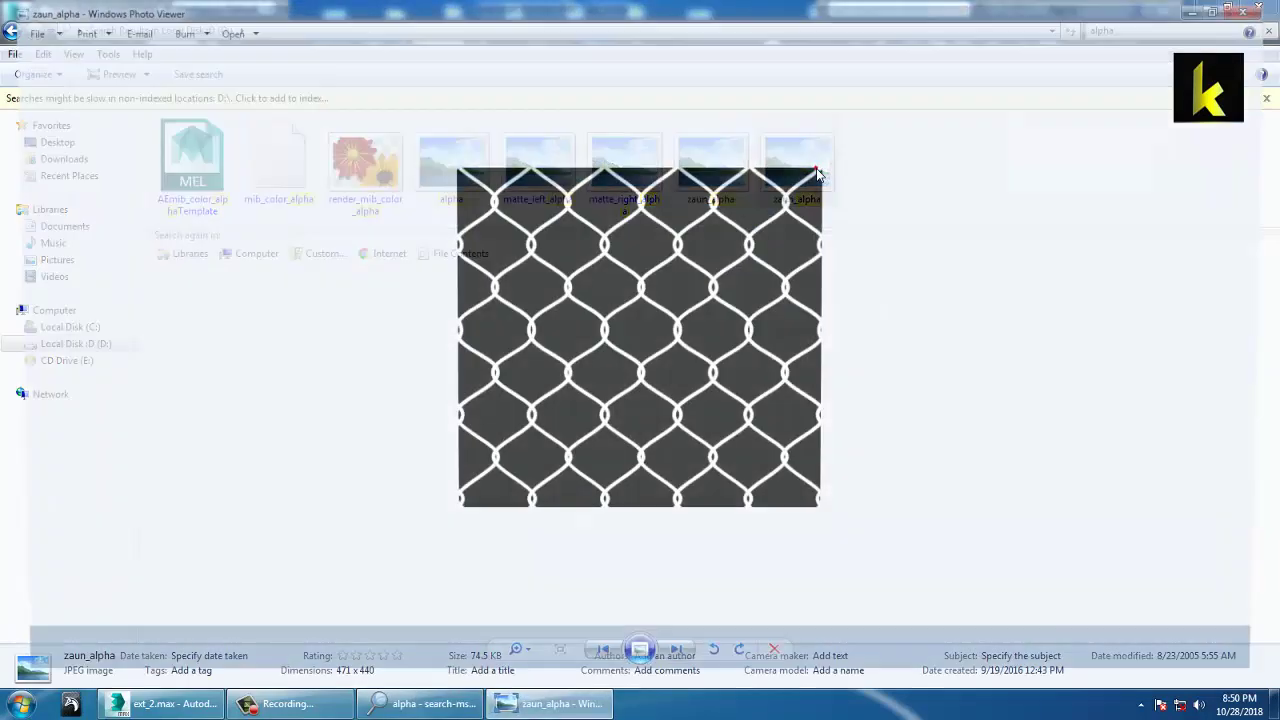
{"action": "key", "text": "Right"}
{"action": "key", "text": "Right"}
{"action": "key", "text": "Right"}
{"action": "key", "text": "Right"}
{"action": "key", "text": "Right"}
{"action": "key", "text": "Right"}
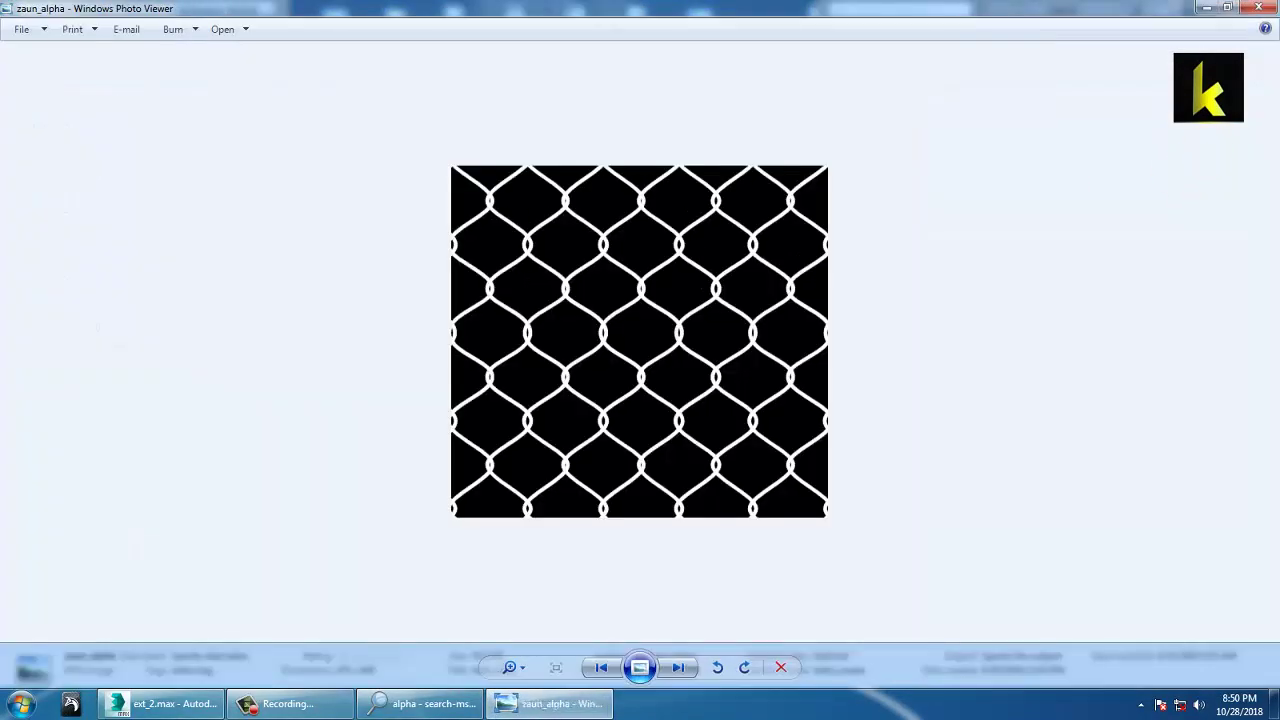
{"action": "left_click", "coordinate": [1265, 9]}
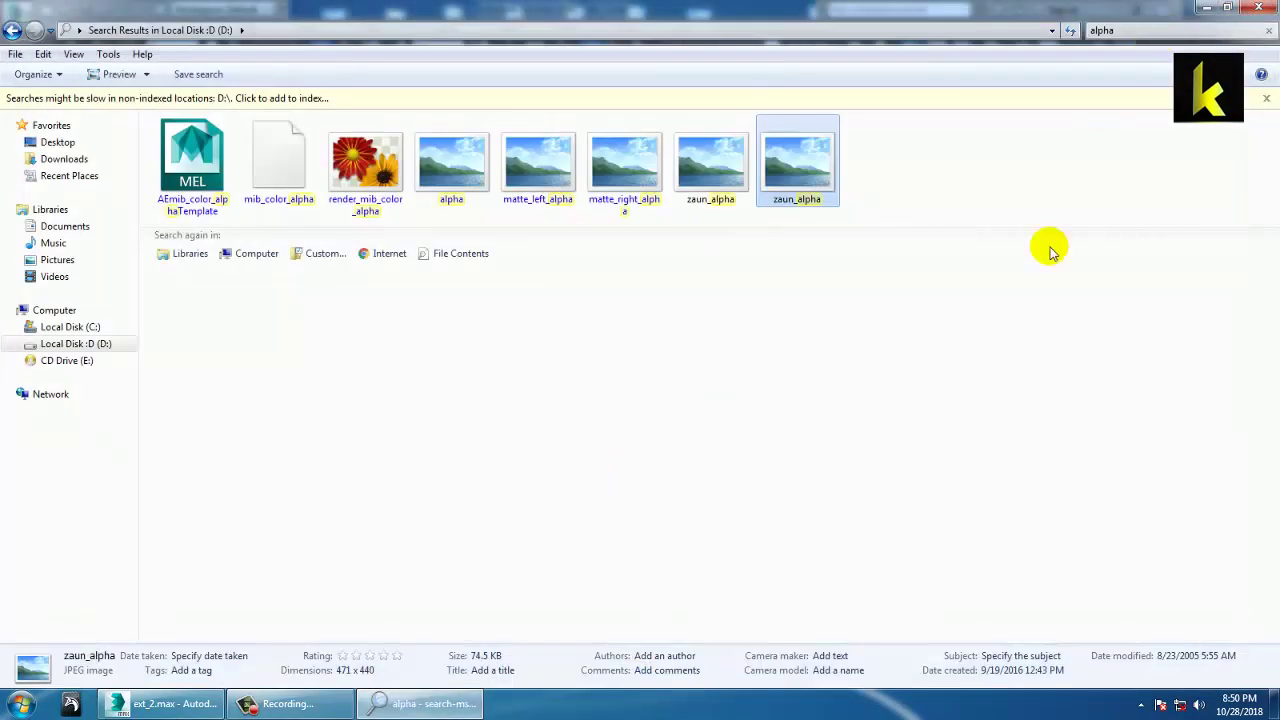
{"action": "left_click", "coordinate": [1205, 8]}
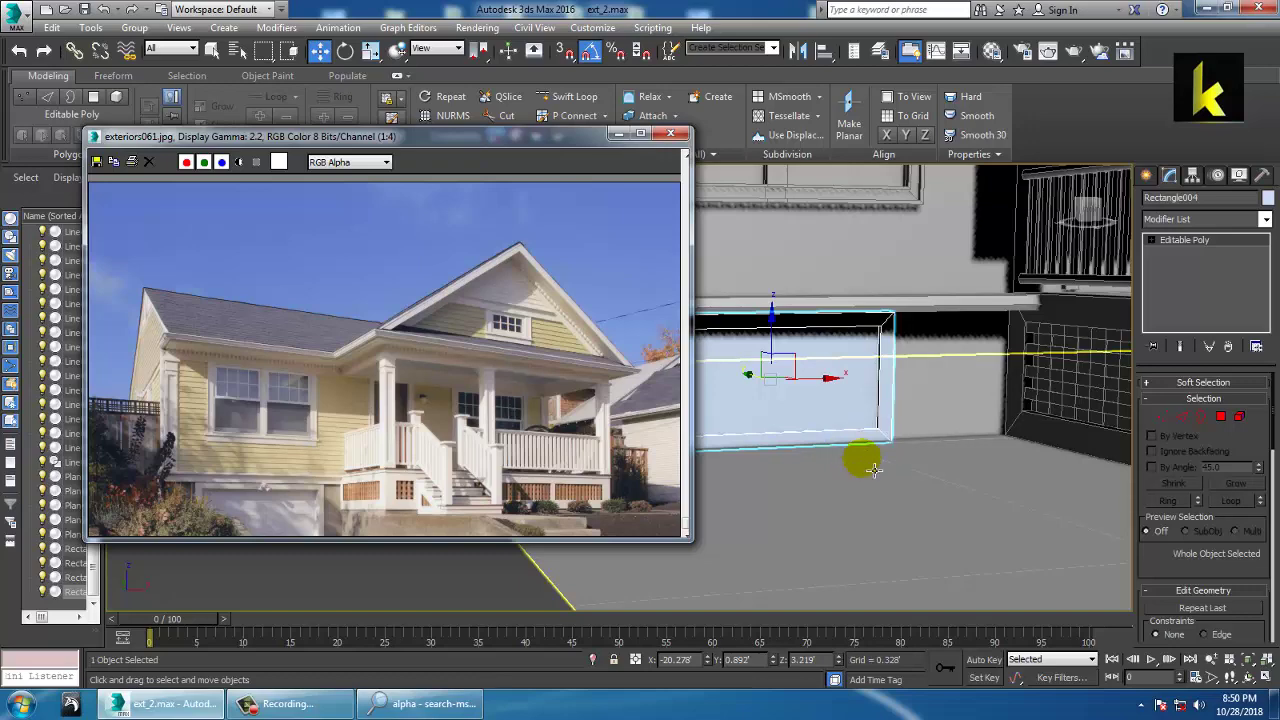
Step: Select the visible house parts together and give them one uniform grey object color
{"action": "middle_click_drag", "start_coordinate": [964, 472], "coordinate": [1012, 484], "text": "alt"}
{"action": "scroll", "coordinate": [826, 471], "scroll_direction": "down", "scroll_amount": 5}
{"action": "middle_click_drag", "start_coordinate": [860, 338], "coordinate": [920, 344]}
{"action": "left_click_drag", "start_coordinate": [750, 215], "coordinate": [1018, 664]}
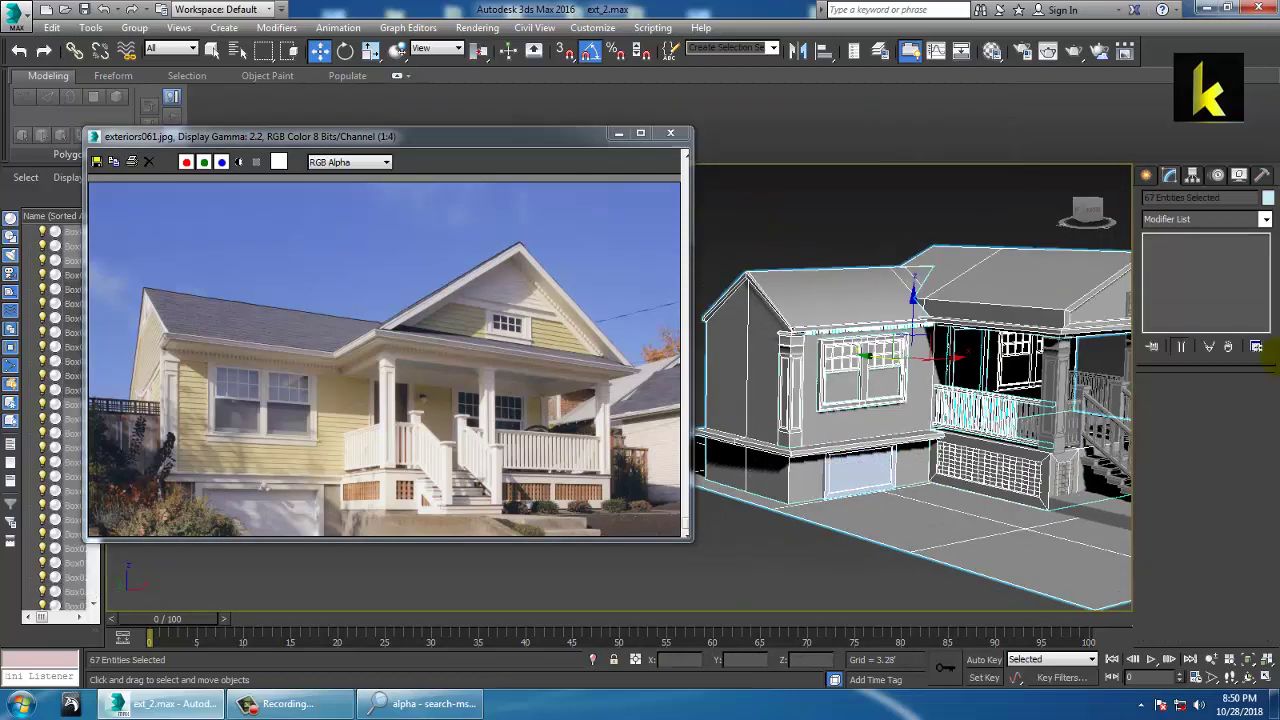
{"action": "left_click", "coordinate": [1268, 198]}
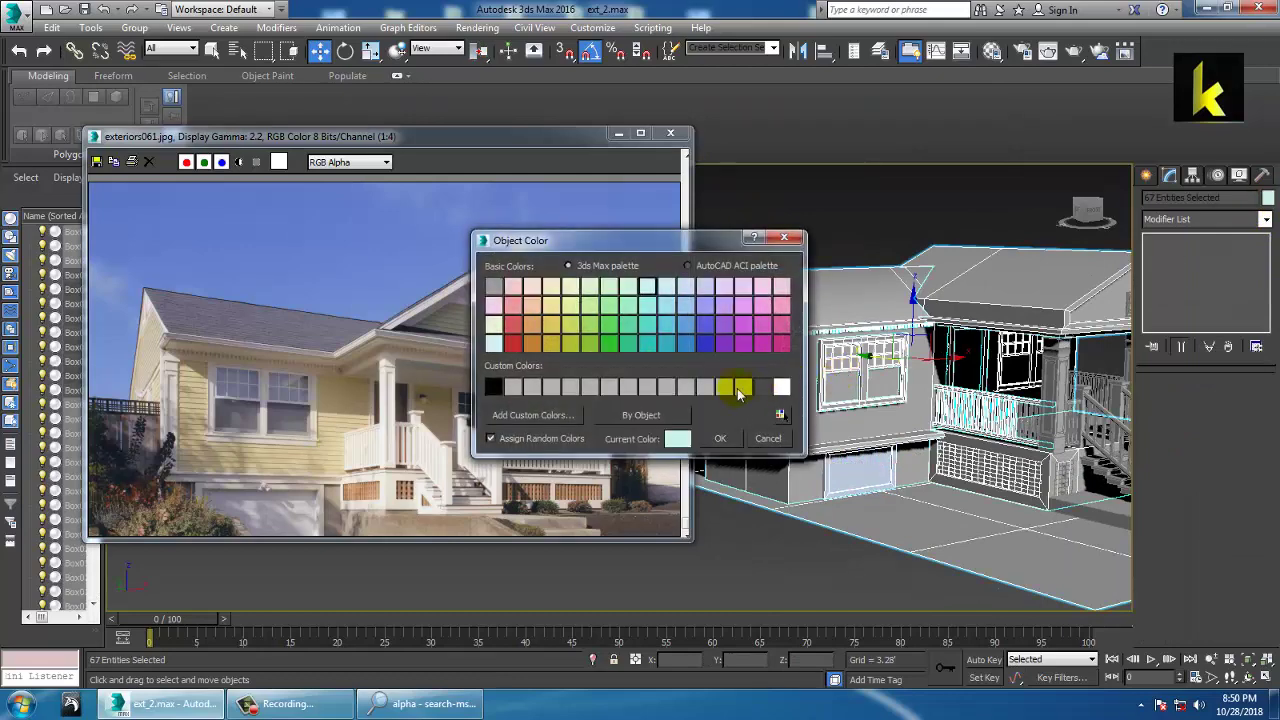
{"action": "left_click", "coordinate": [720, 438]}
{"action": "left_click", "coordinate": [831, 186]}
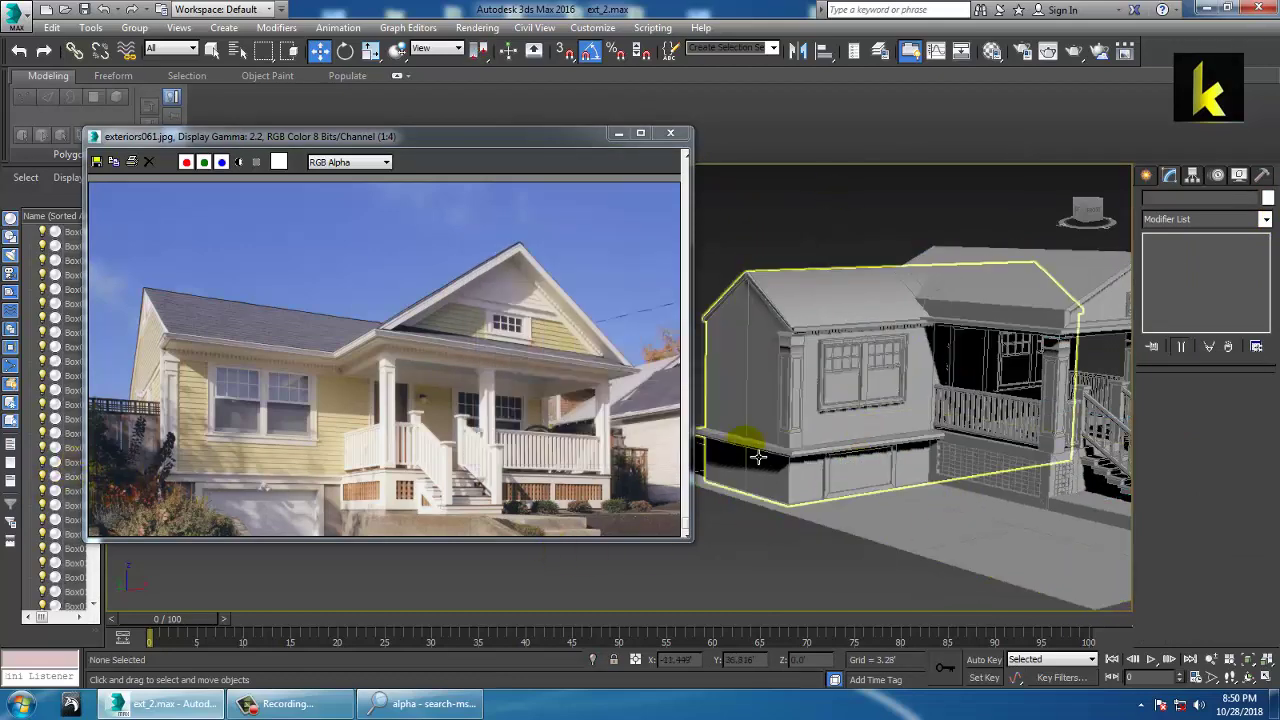
Step: Mirror the front corner column of the side wall about the Y axis as a copy
{"action": "middle_click_drag", "start_coordinate": [757, 443], "coordinate": [857, 371], "text": "alt"}
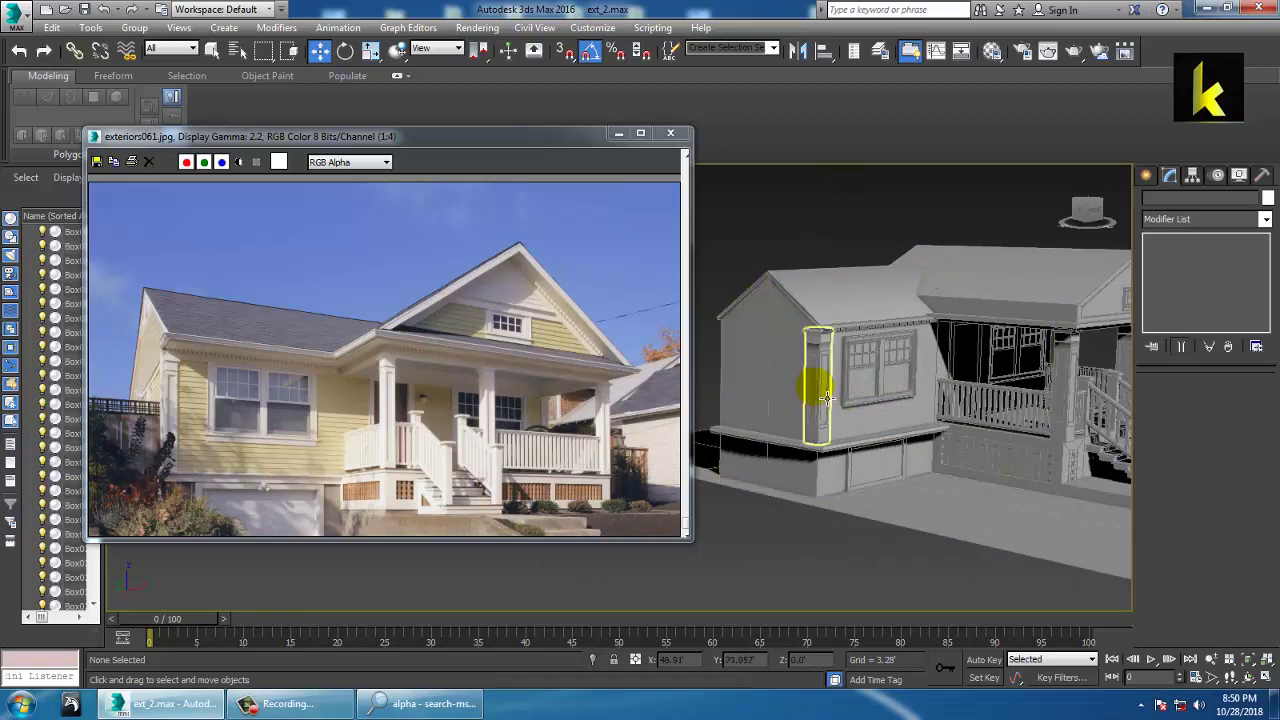
{"action": "left_click", "coordinate": [811, 371]}
{"action": "middle_click_drag", "start_coordinate": [811, 371], "coordinate": [948, 407], "text": "alt"}
{"action": "scroll", "coordinate": [946, 399], "scroll_direction": "up", "scroll_amount": 6}
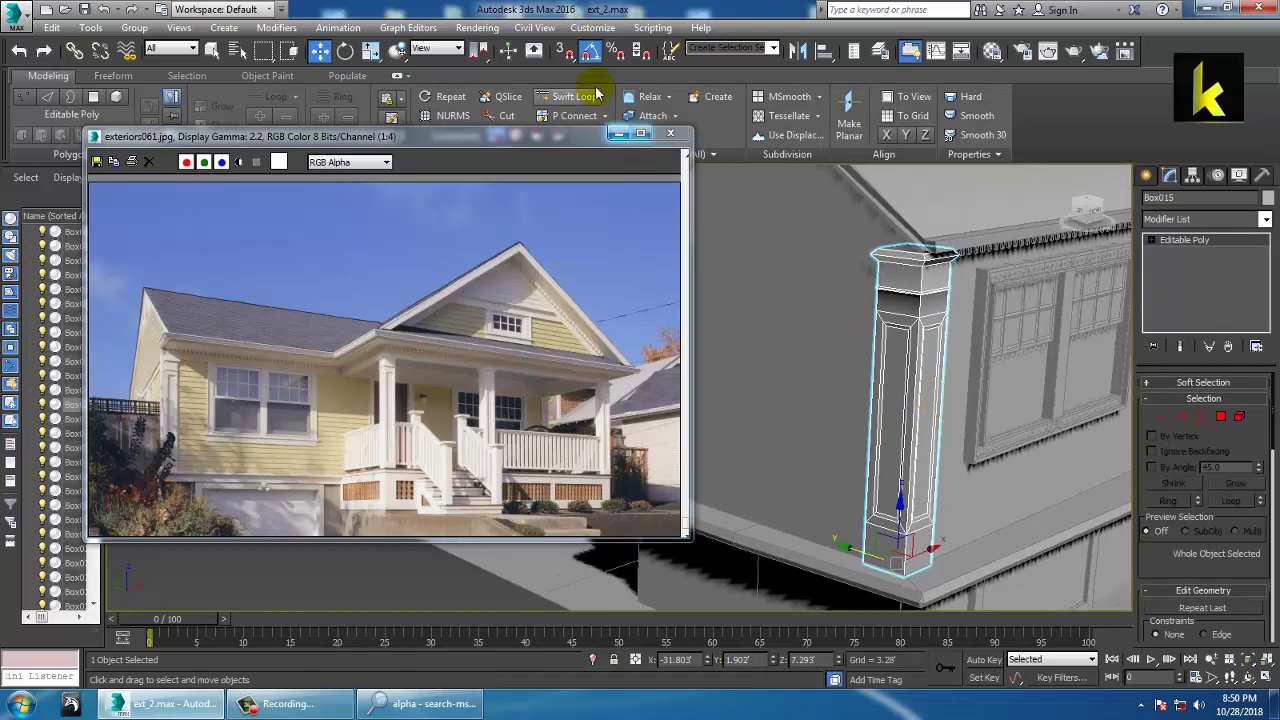
{"action": "left_click", "coordinate": [800, 51]}
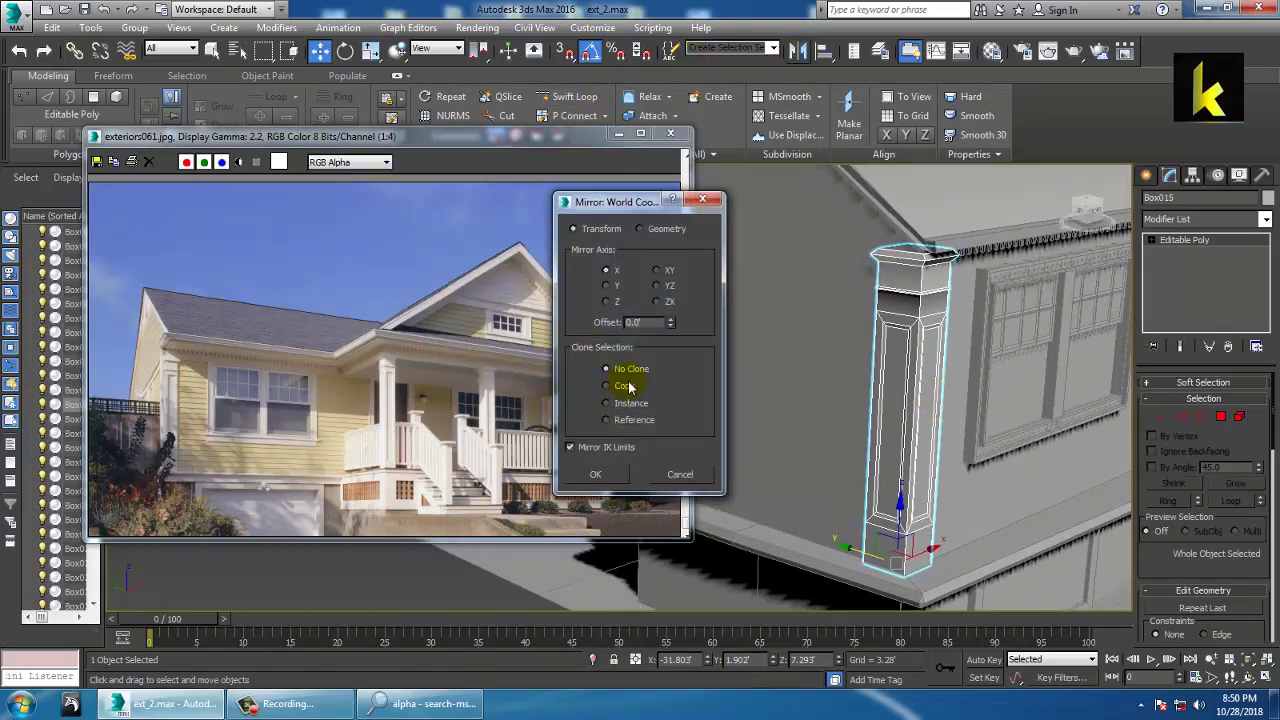
{"action": "left_click", "coordinate": [624, 386]}
{"action": "left_click", "coordinate": [608, 286]}
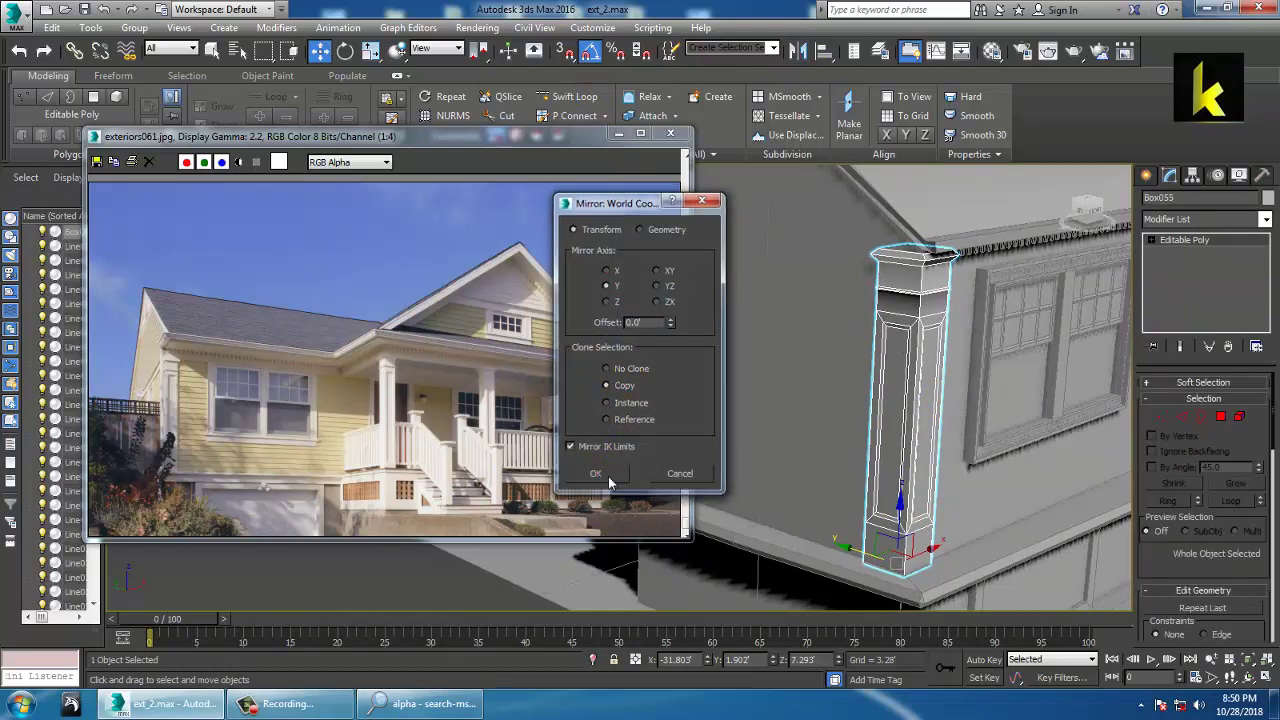
{"action": "left_click", "coordinate": [598, 474]}
Step: Move the mirrored column copy along the Y axis to the rear corner of the side wall
{"action": "middle_click_drag", "start_coordinate": [905, 435], "coordinate": [968, 470], "text": "alt"}
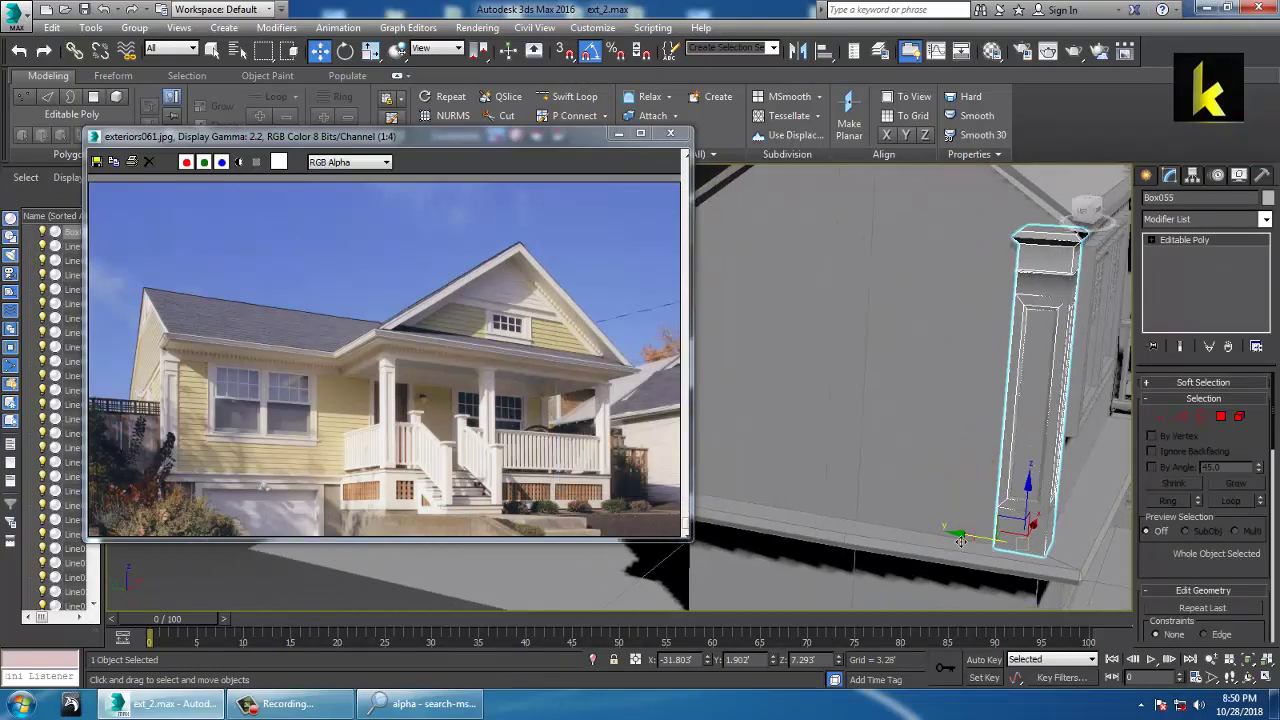
{"action": "left_click_drag", "start_coordinate": [961, 541], "coordinate": [714, 492]}
{"action": "middle_click_drag", "start_coordinate": [788, 438], "coordinate": [917, 451], "text": "alt"}
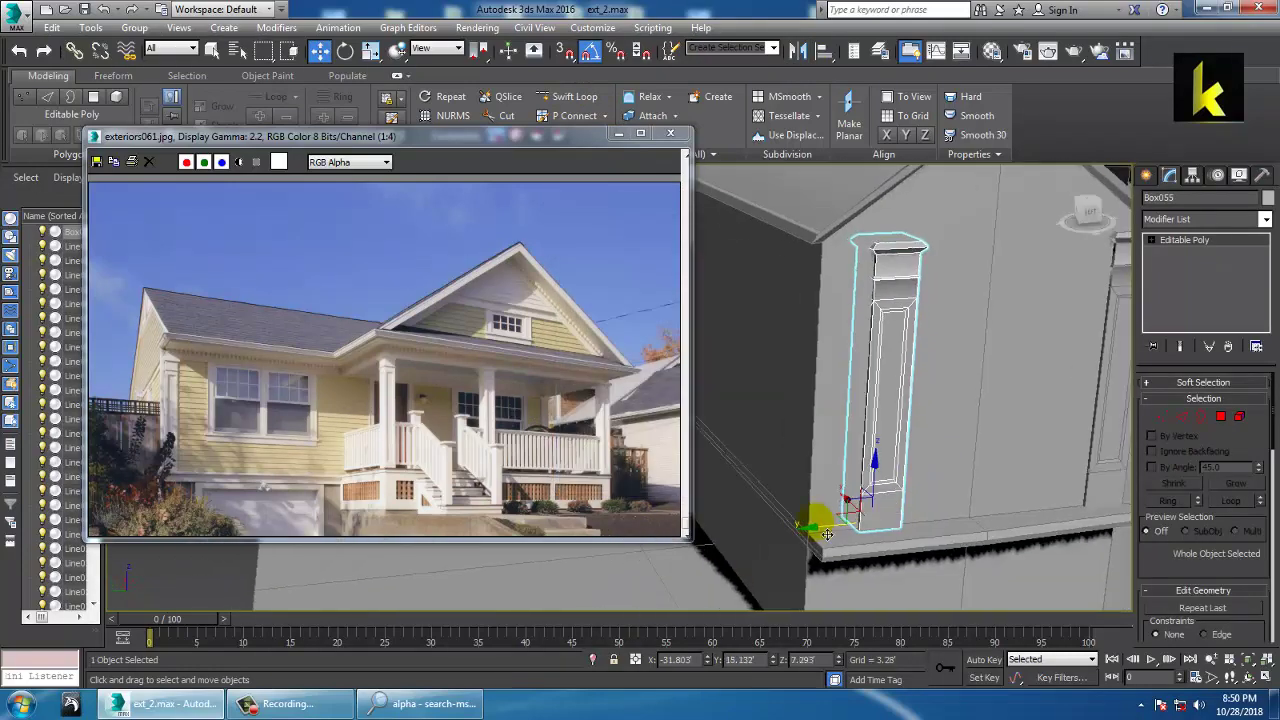
{"action": "left_click_drag", "start_coordinate": [820, 540], "coordinate": [777, 540]}
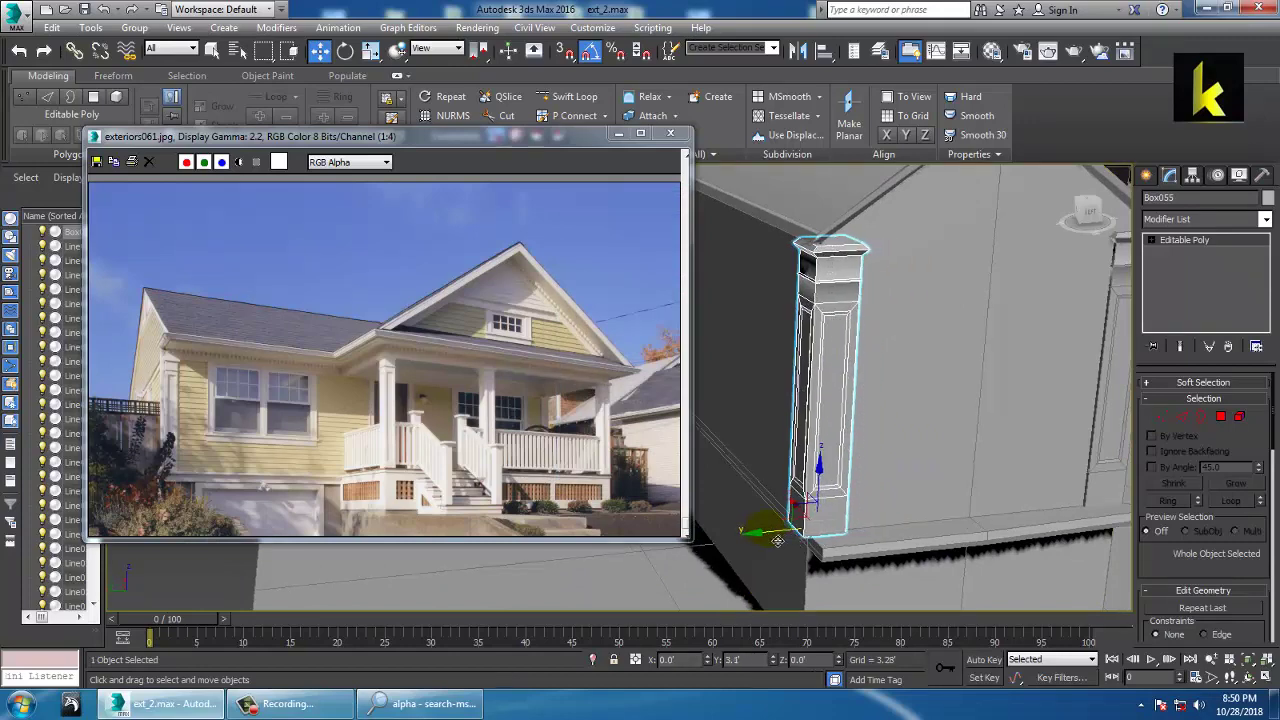
{"action": "scroll", "coordinate": [960, 474], "scroll_direction": "down", "scroll_amount": 10}
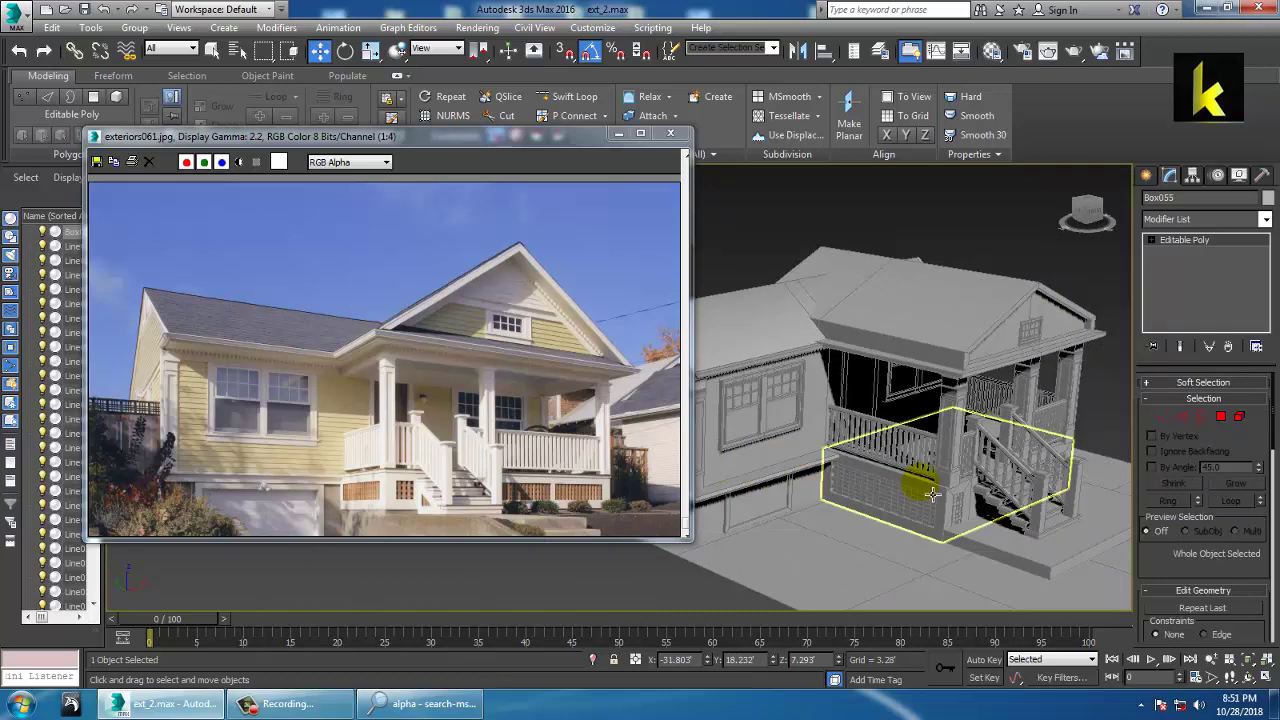
Step: Select the entire house including the entry slab but not the ground plane, and raise it about 3.8' along Z
{"action": "mouse_move", "coordinate": [965, 500]}
{"action": "middle_mouse_down", "text": "alt"}
{"action": "mouse_move", "coordinate": [894, 437]}
{"action": "mouse_move", "coordinate": [960, 491]}
{"action": "mouse_move", "coordinate": [926, 491]}
{"action": "mouse_move", "coordinate": [953, 520]}
{"action": "middle_mouse_up", "text": "alt"}
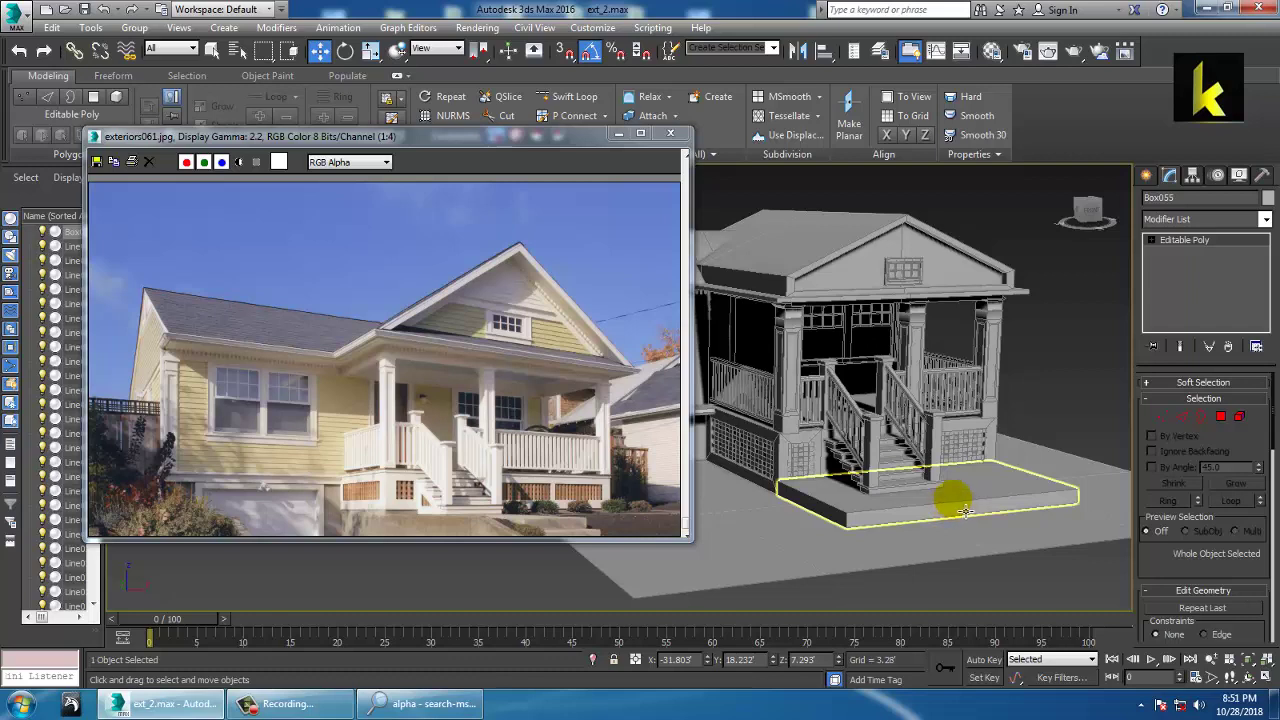
{"action": "middle_click_drag", "start_coordinate": [955, 518], "coordinate": [871, 400], "text": "alt"}
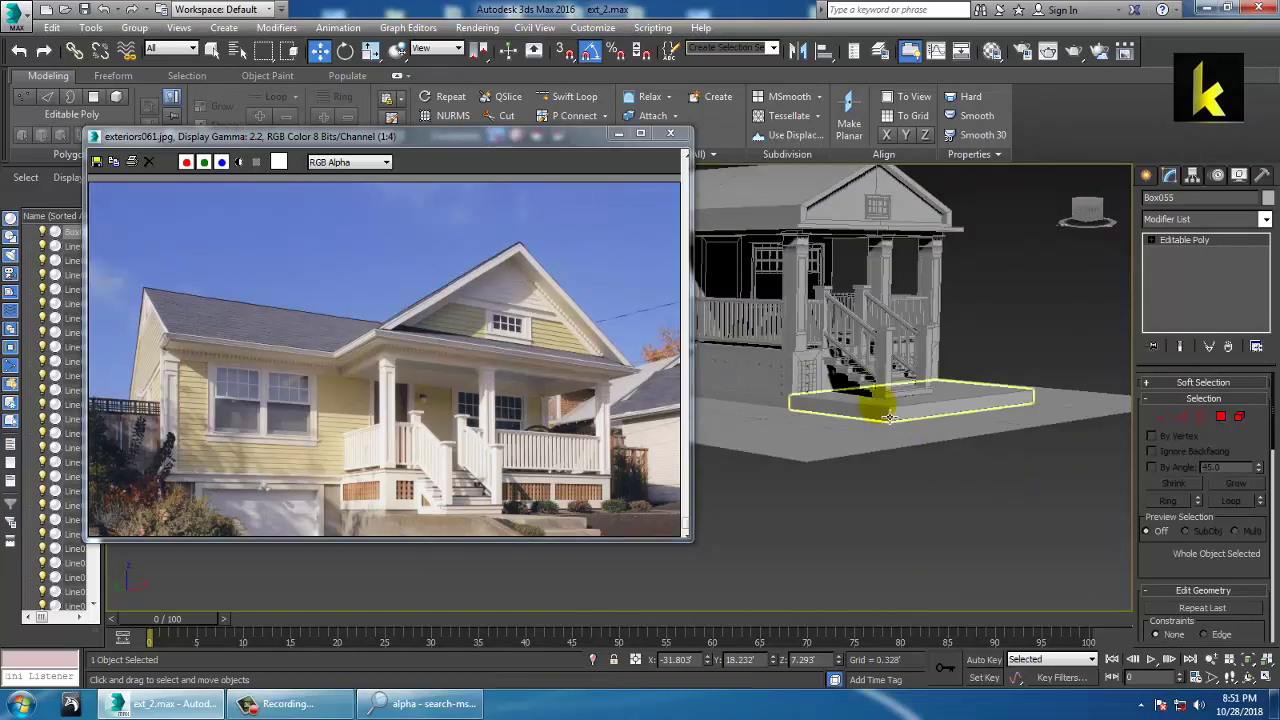
{"action": "left_click", "coordinate": [986, 474]}
{"action": "scroll", "coordinate": [987, 474], "scroll_direction": "down", "scroll_amount": 3}
{"action": "mouse_move", "coordinate": [987, 474]}
{"action": "middle_mouse_down", "text": "alt"}
{"action": "mouse_move", "coordinate": [988, 447]}
{"action": "mouse_move", "coordinate": [1003, 461]}
{"action": "middle_mouse_up", "text": "alt"}
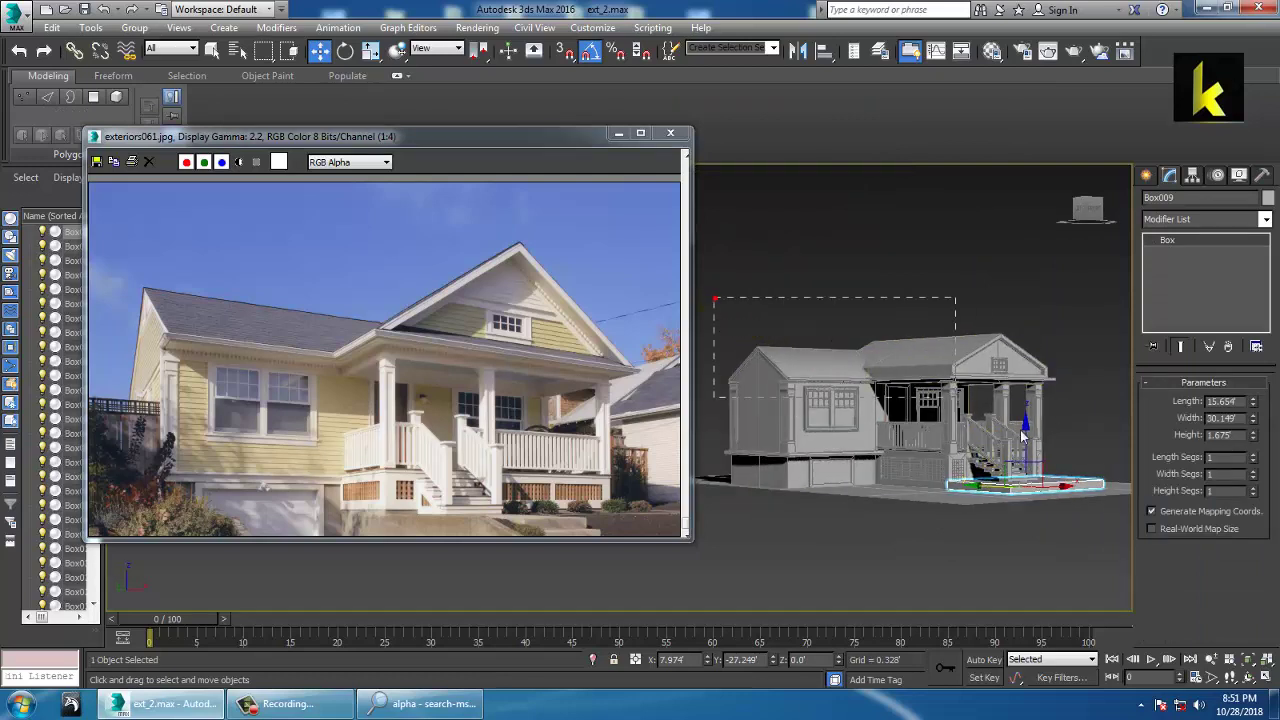
{"action": "left_click_drag", "start_coordinate": [1102, 490], "coordinate": [1104, 492]}
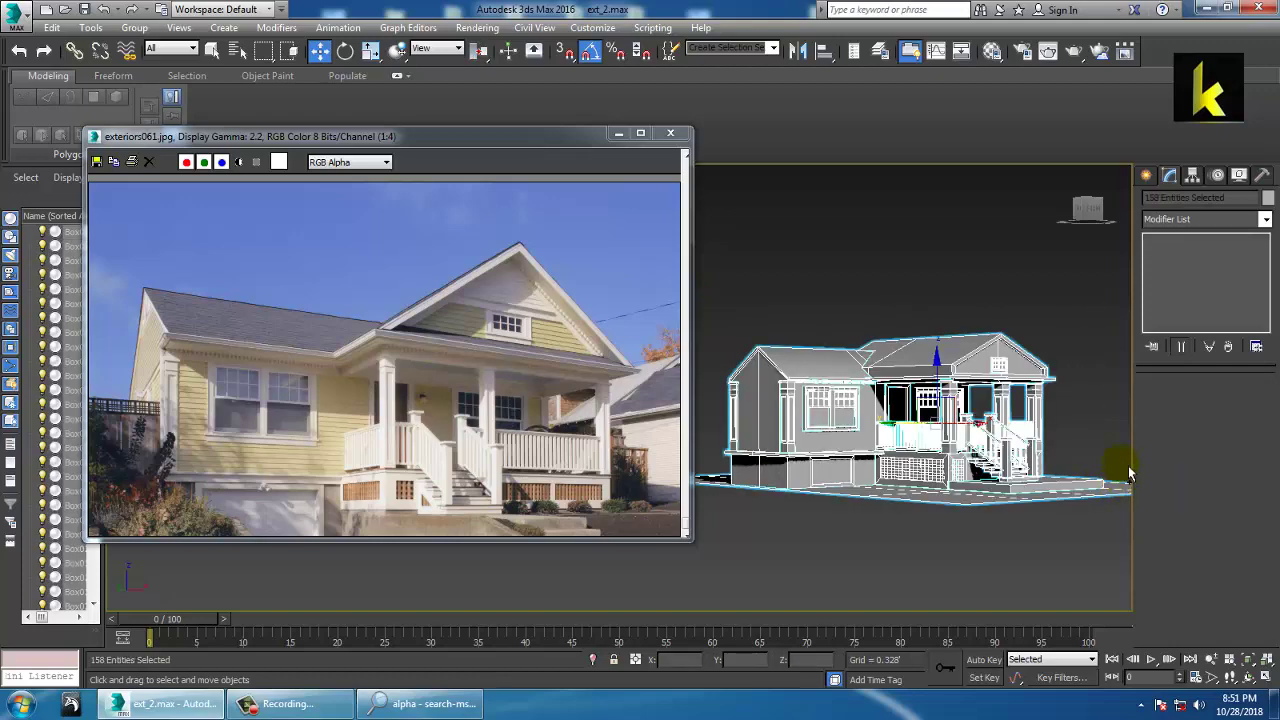
{"action": "left_click", "coordinate": [928, 386], "text": "alt"}
{"action": "left_click_drag", "start_coordinate": [939, 372], "coordinate": [946, 363]}
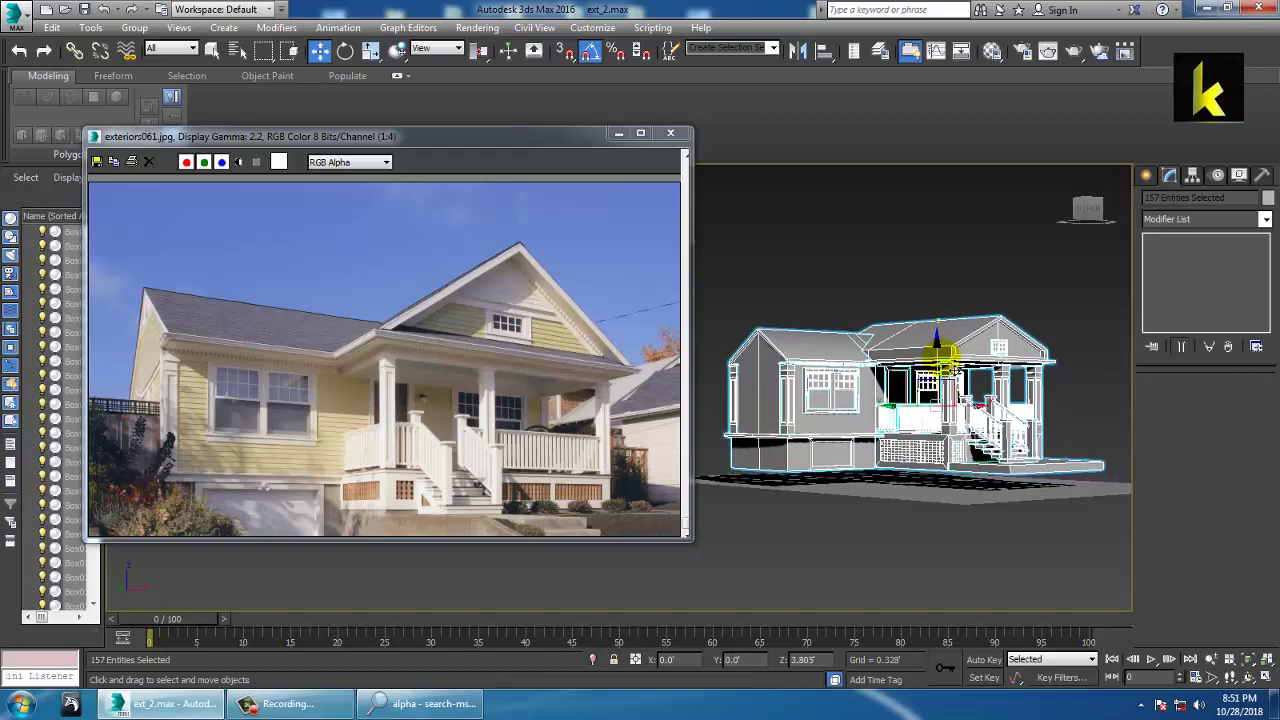
Step: Extrude the bottom polygon of the porch base down to the ground with a height of about 4.277'
{"action": "scroll", "coordinate": [910, 380], "scroll_direction": "up", "scroll_amount": 5}
{"action": "scroll", "coordinate": [910, 383], "scroll_direction": "up", "scroll_amount": 5}
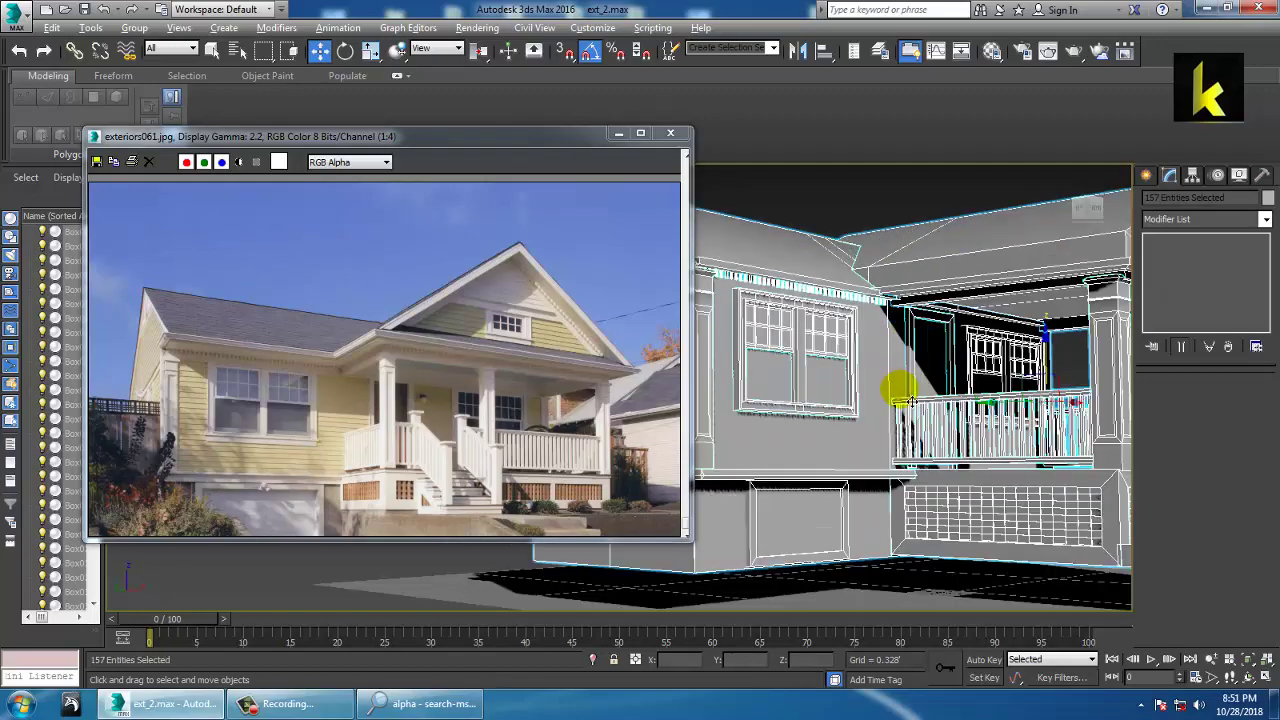
{"action": "scroll", "coordinate": [946, 390], "scroll_direction": "up", "scroll_amount": 5}
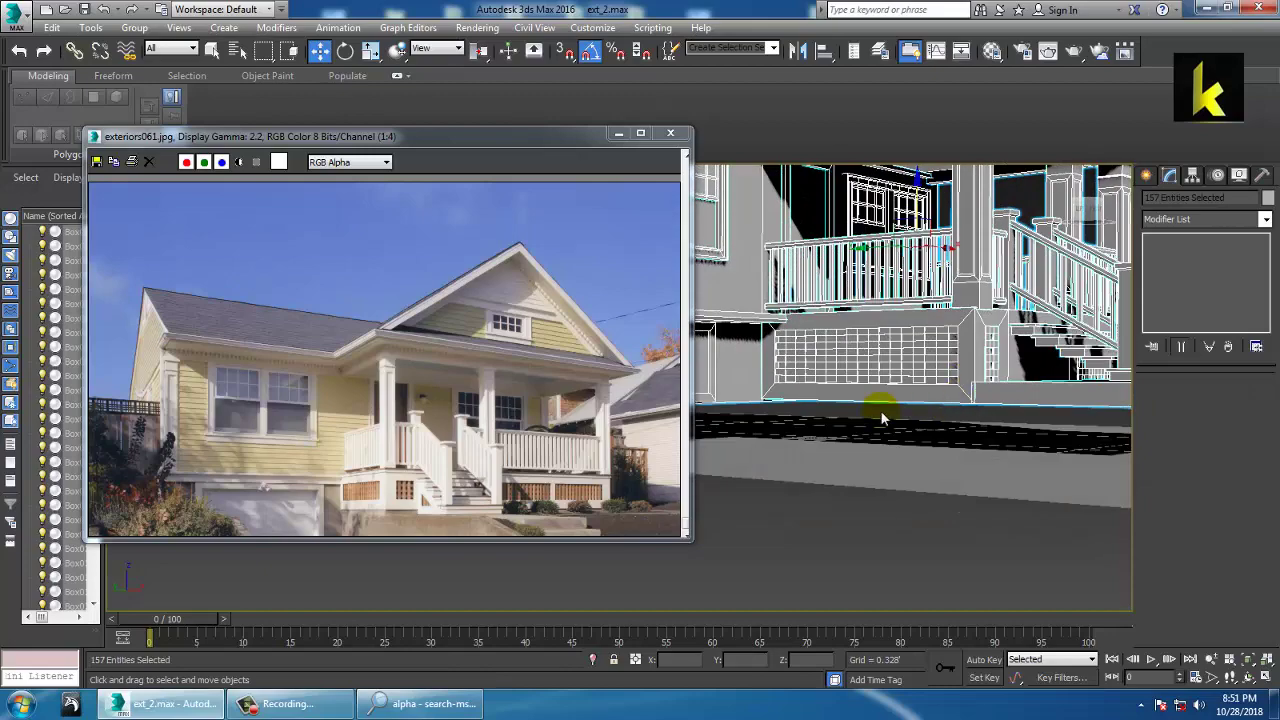
{"action": "middle_click_drag", "start_coordinate": [882, 418], "coordinate": [992, 373]}
{"action": "left_click", "coordinate": [1000, 364]}
{"action": "left_click", "coordinate": [1221, 417]}
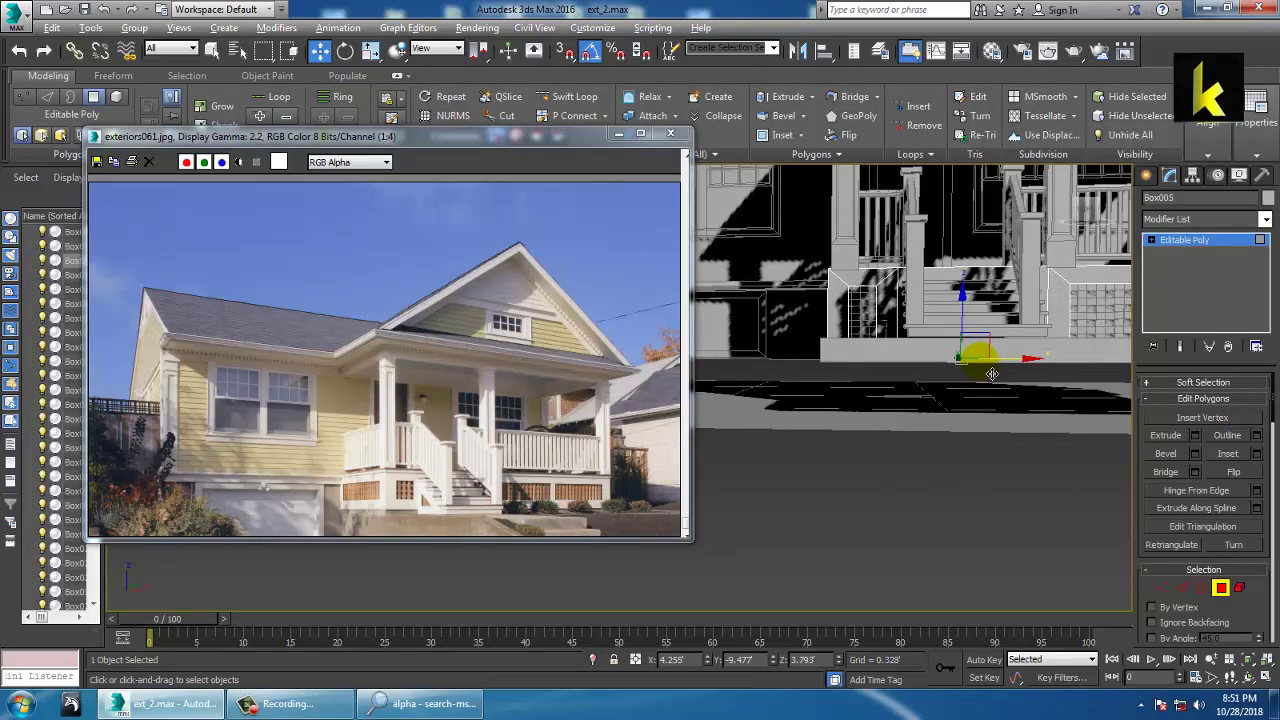
{"action": "key", "text": "F3"}
{"action": "mouse_move", "coordinate": [992, 373]}
{"action": "middle_mouse_down", "text": "alt"}
{"action": "mouse_move", "coordinate": [880, 348]}
{"action": "mouse_move", "coordinate": [931, 351]}
{"action": "middle_mouse_up", "text": "alt"}
{"action": "mouse_move", "coordinate": [832, 351]}
{"action": "middle_mouse_down", "text": "alt"}
{"action": "mouse_move", "coordinate": [994, 380]}
{"action": "mouse_move", "coordinate": [929, 400]}
{"action": "mouse_move", "coordinate": [1058, 436]}
{"action": "mouse_move", "coordinate": [966, 414]}
{"action": "mouse_move", "coordinate": [943, 343]}
{"action": "mouse_move", "coordinate": [896, 402]}
{"action": "mouse_move", "coordinate": [874, 396]}
{"action": "mouse_move", "coordinate": [890, 420]}
{"action": "middle_mouse_up", "text": "alt"}
{"action": "key", "text": "F3"}
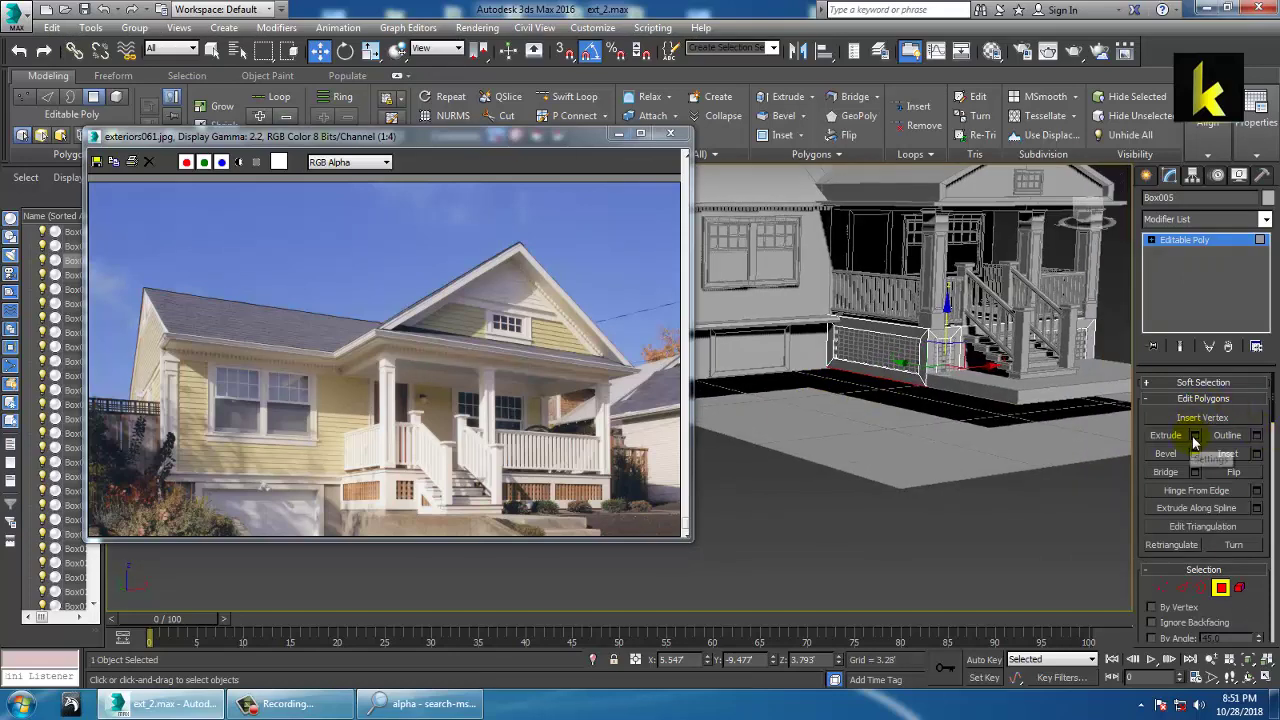
{"action": "left_click", "coordinate": [1194, 437]}
{"action": "left_click_drag", "start_coordinate": [631, 423], "coordinate": [625, 440]}
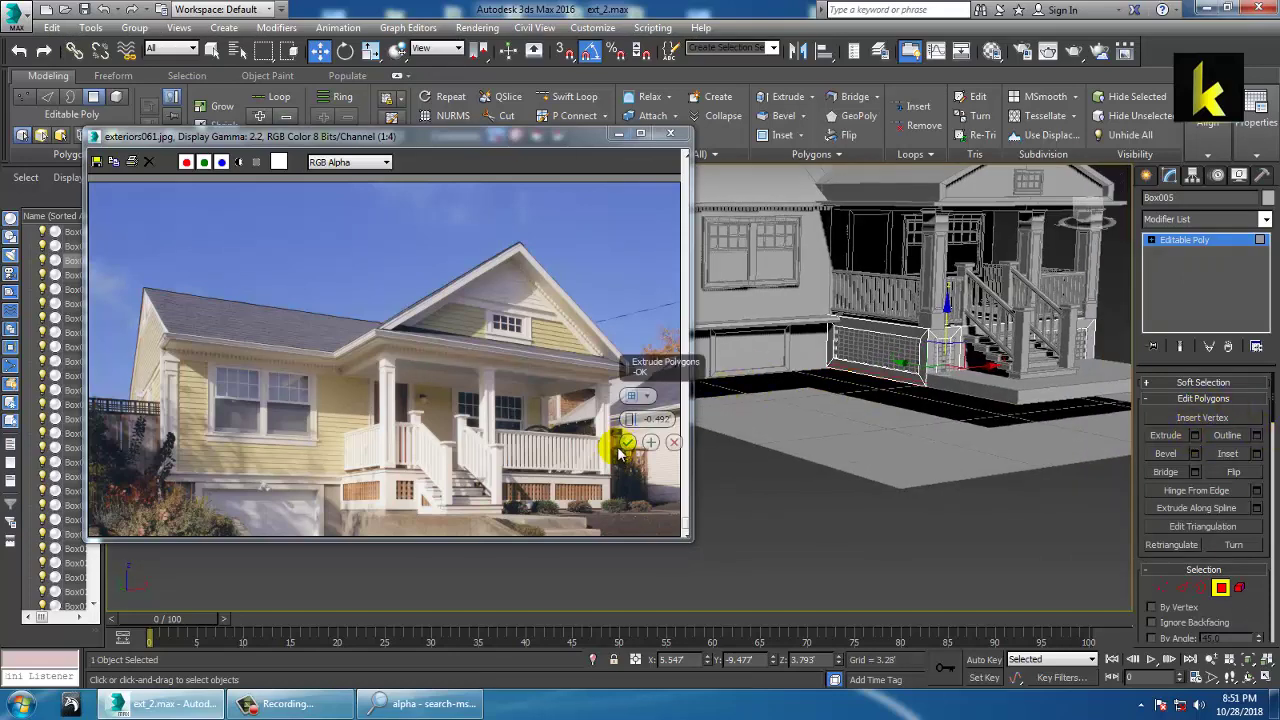
{"action": "left_click_drag", "start_coordinate": [570, 222], "coordinate": [613, 270]}
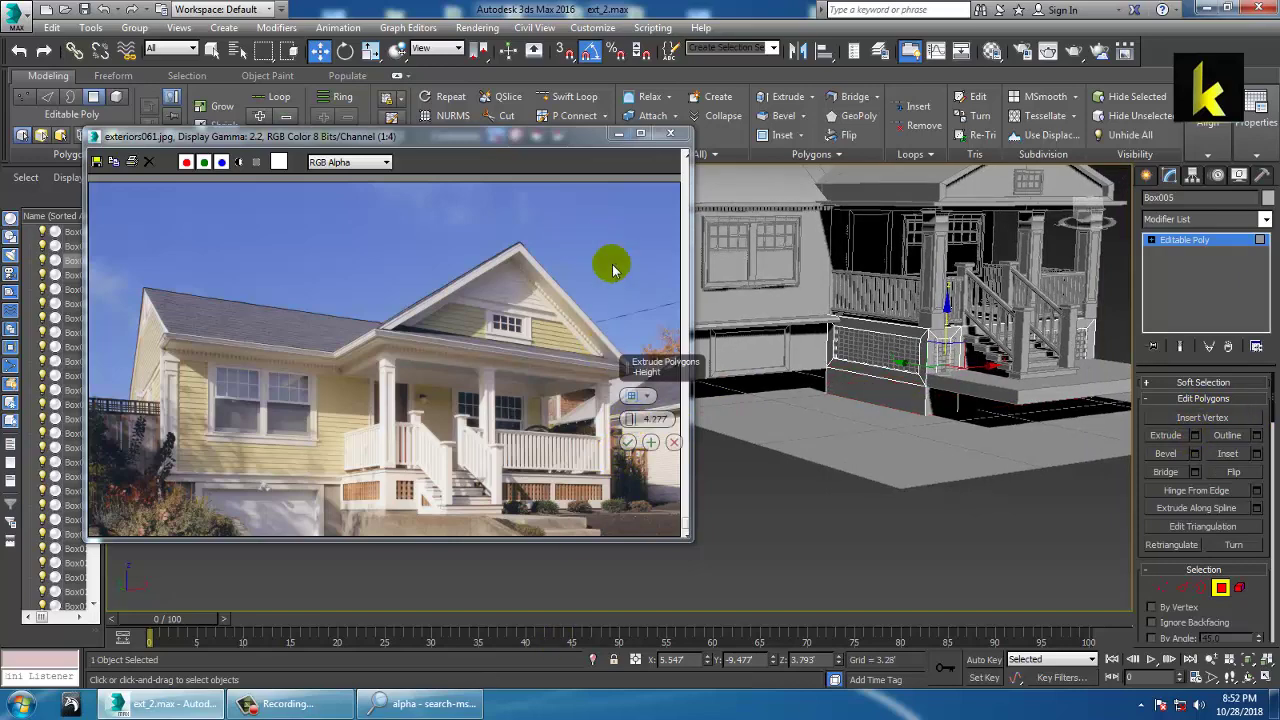
{"action": "left_click", "coordinate": [629, 441]}
{"action": "middle_click_drag", "start_coordinate": [903, 463], "coordinate": [950, 405], "text": "alt"}
{"action": "left_click", "coordinate": [1203, 243]}
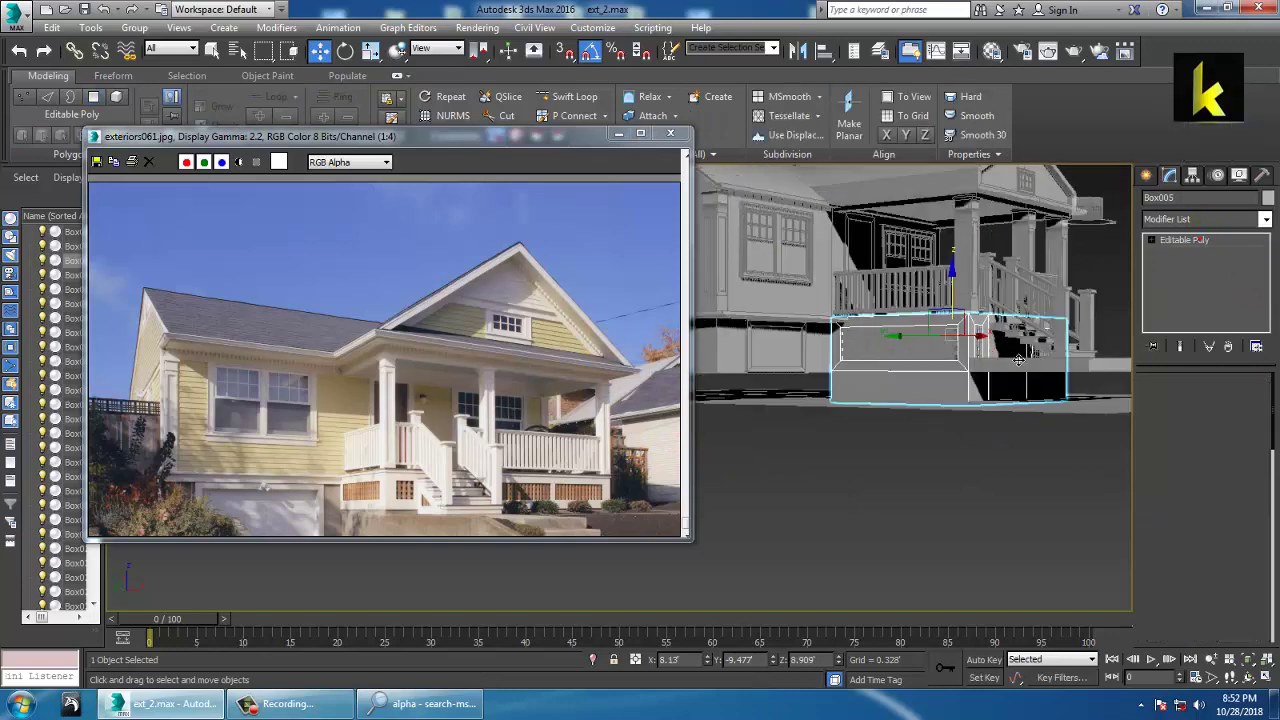
Step: Convert the slab box in front of the porch steps to an Editable Poly
{"action": "middle_click_drag", "start_coordinate": [1040, 386], "coordinate": [1052, 352], "text": "alt"}
{"action": "left_click", "coordinate": [1062, 370]}
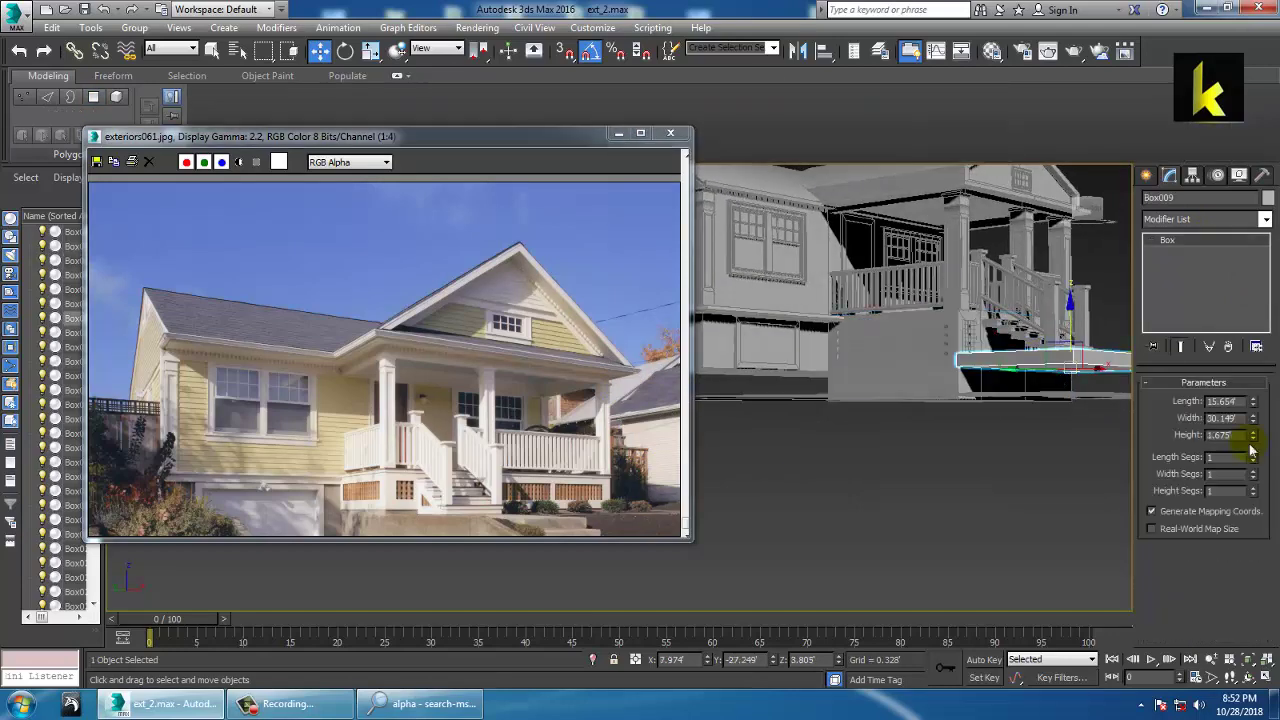
{"action": "right_click", "coordinate": [1165, 241]}
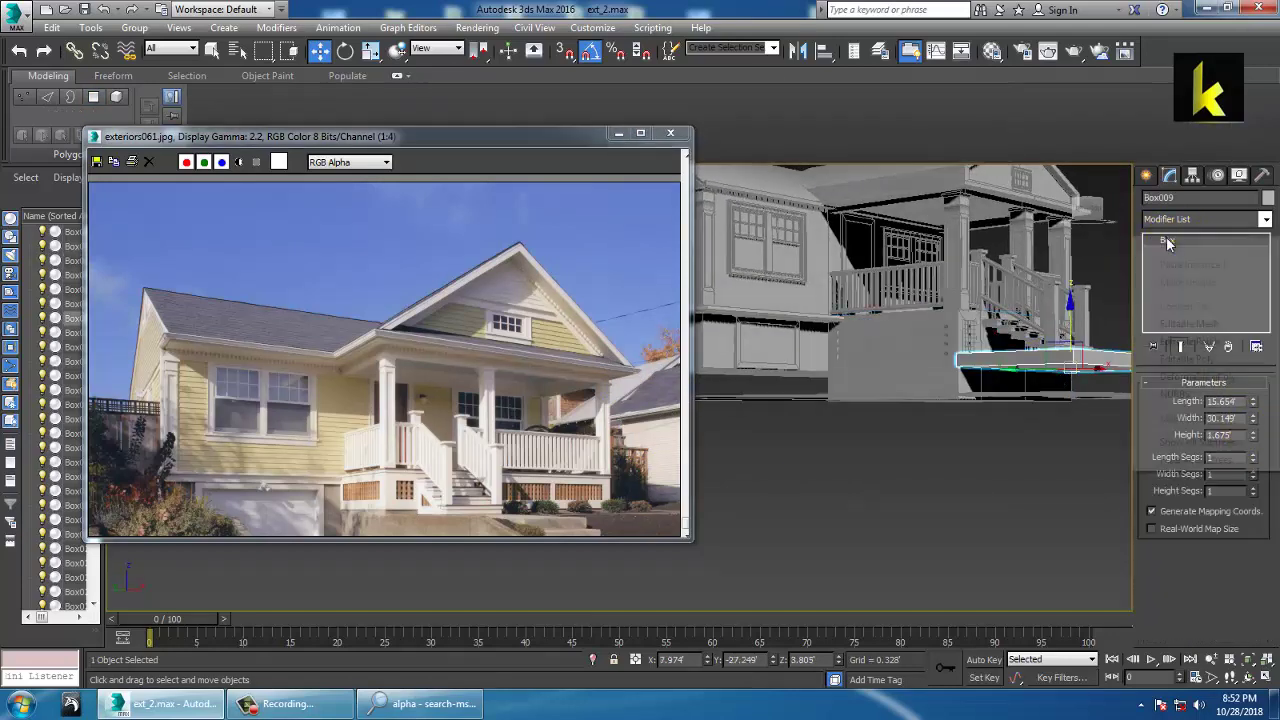
{"action": "left_click", "coordinate": [1145, 360]}
{"action": "middle_click_drag", "start_coordinate": [971, 400], "coordinate": [880, 430], "text": "alt"}
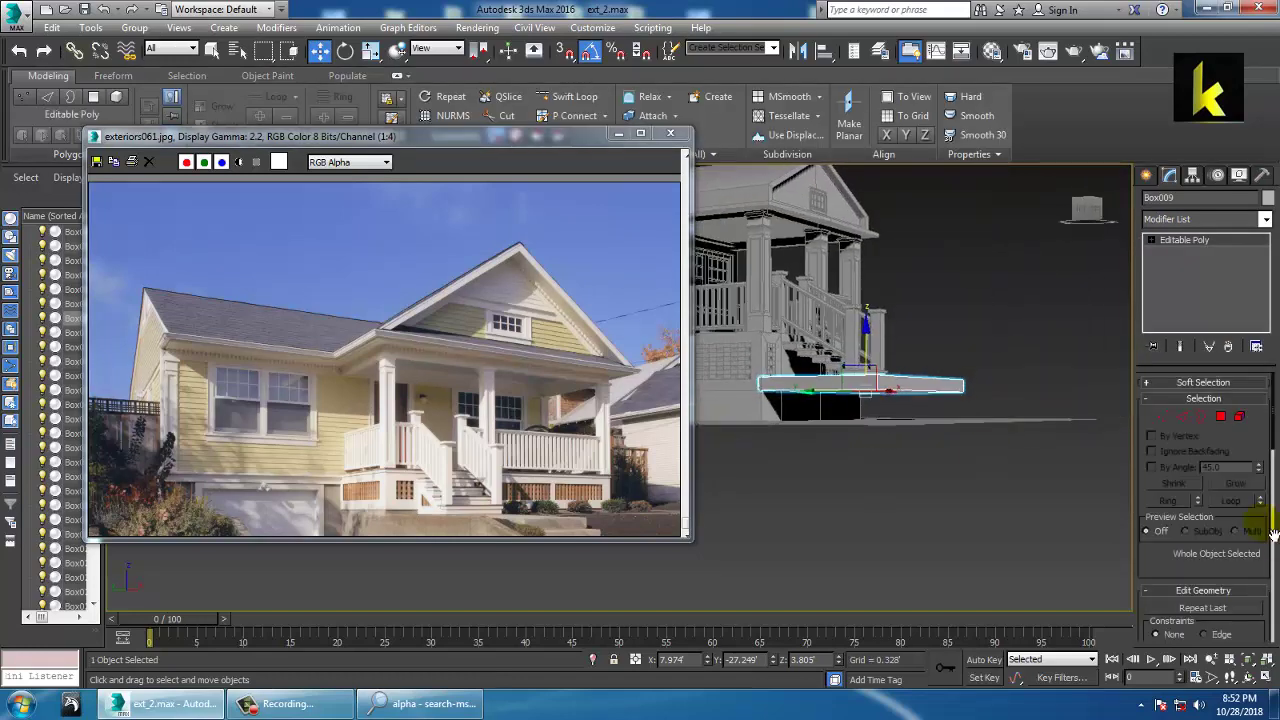
Step: Extrude the bottom polygon of the entry slab down to the ground with a height of about 4.044'
{"action": "left_click", "coordinate": [1221, 416]}
{"action": "scroll", "coordinate": [966, 417], "scroll_direction": "up", "scroll_amount": 5}
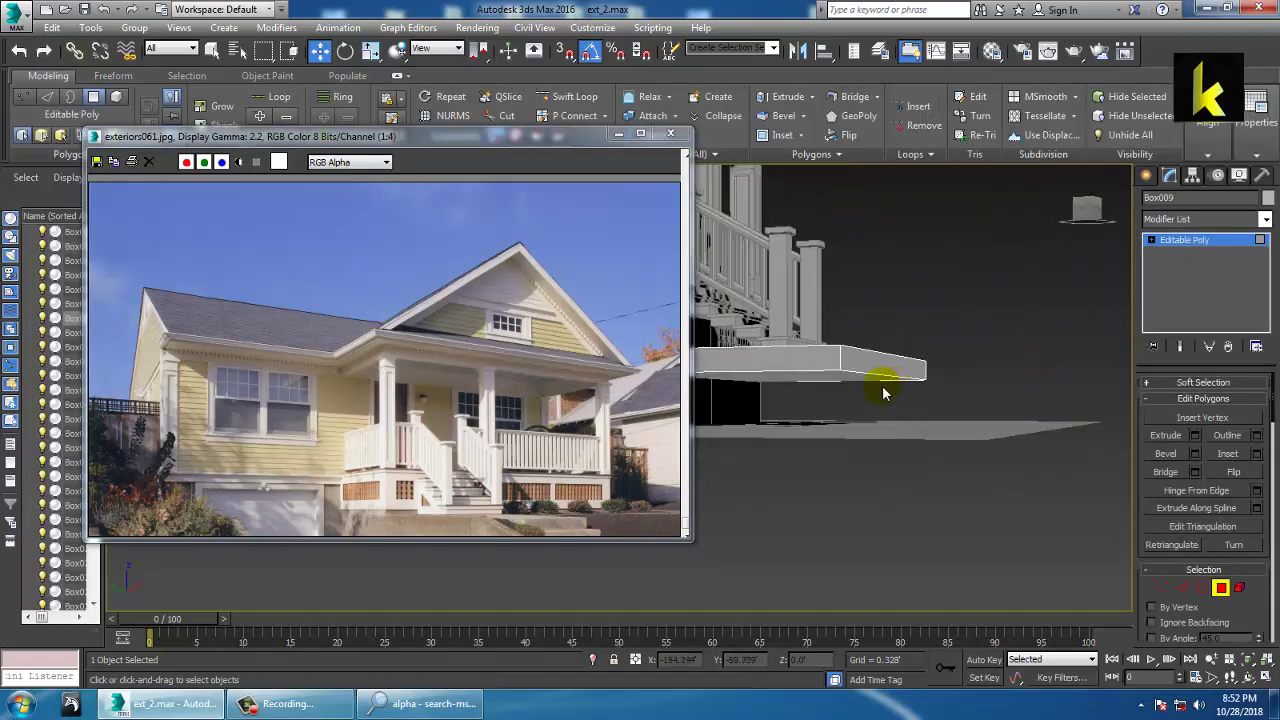
{"action": "left_click", "coordinate": [834, 389]}
{"action": "left_click", "coordinate": [1194, 436]}
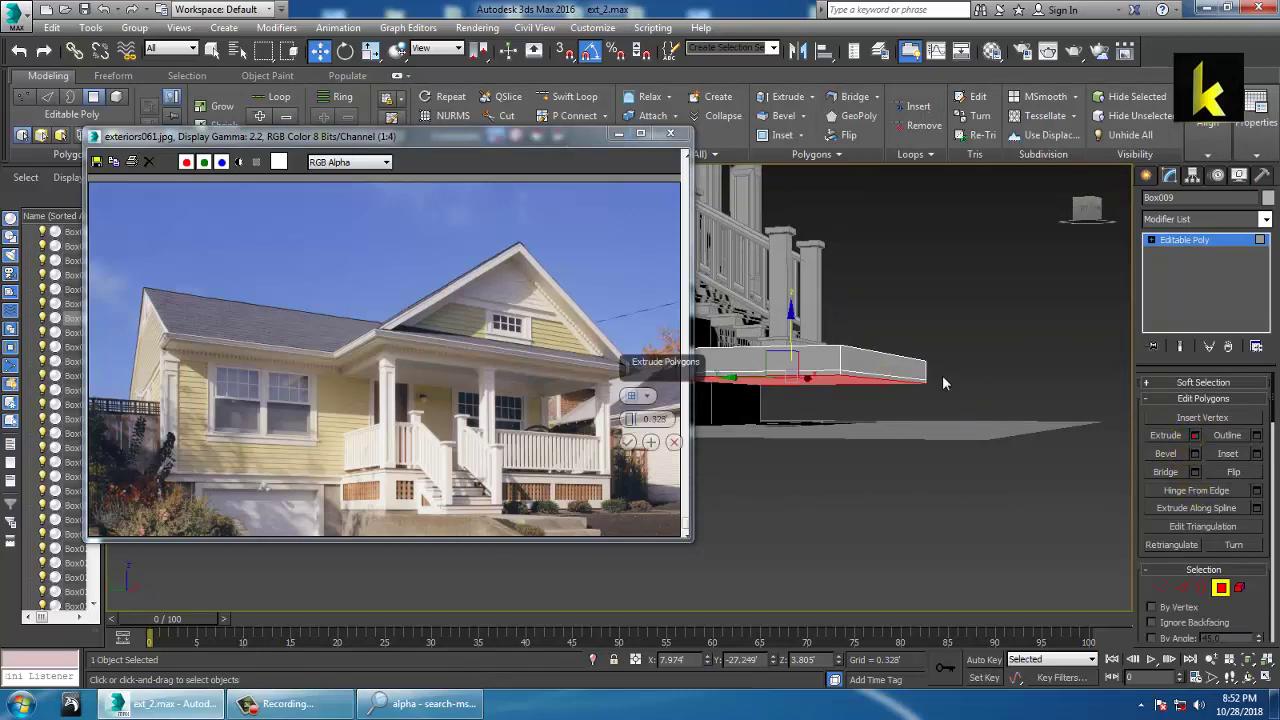
{"action": "middle_click_drag", "start_coordinate": [942, 375], "coordinate": [743, 394], "text": "alt"}
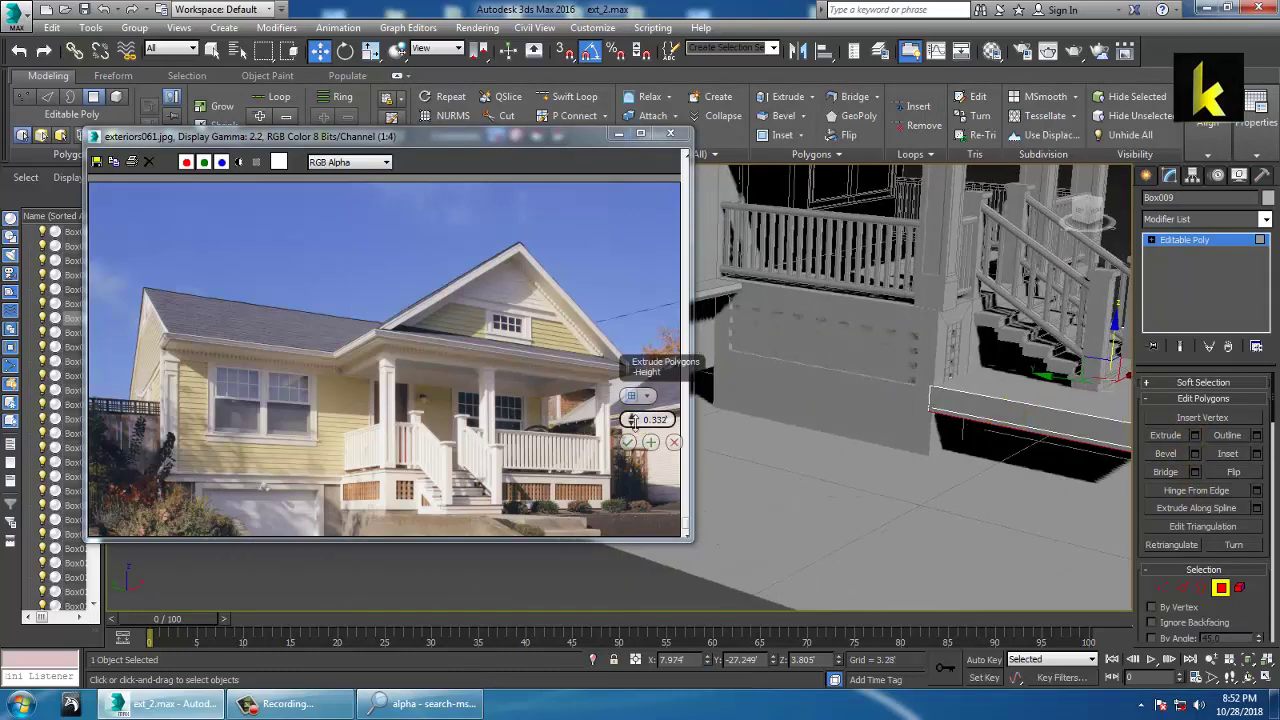
{"action": "left_click_drag", "start_coordinate": [631, 419], "coordinate": [634, 520]}
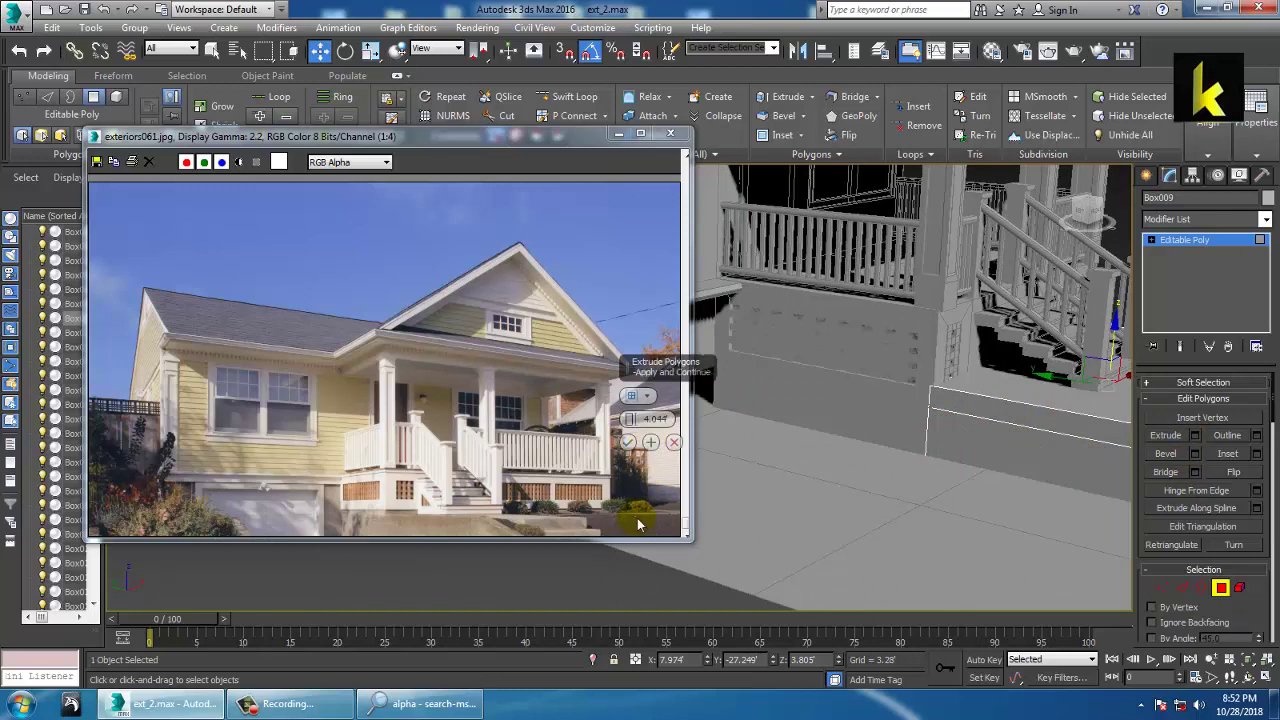
{"action": "left_click", "coordinate": [623, 440]}
{"action": "scroll", "coordinate": [920, 409], "scroll_direction": "down", "scroll_amount": 6}
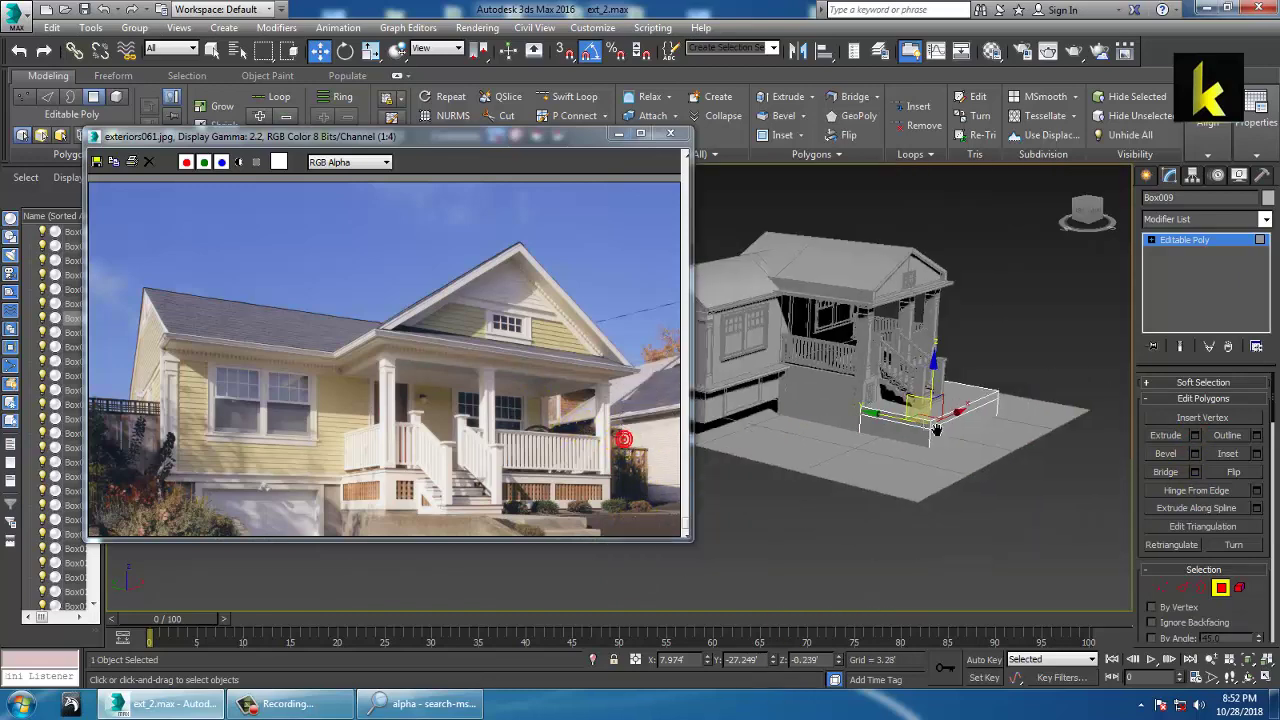
{"action": "middle_click_drag", "start_coordinate": [920, 409], "coordinate": [971, 406], "text": "alt"}
{"action": "left_click", "coordinate": [797, 392]}
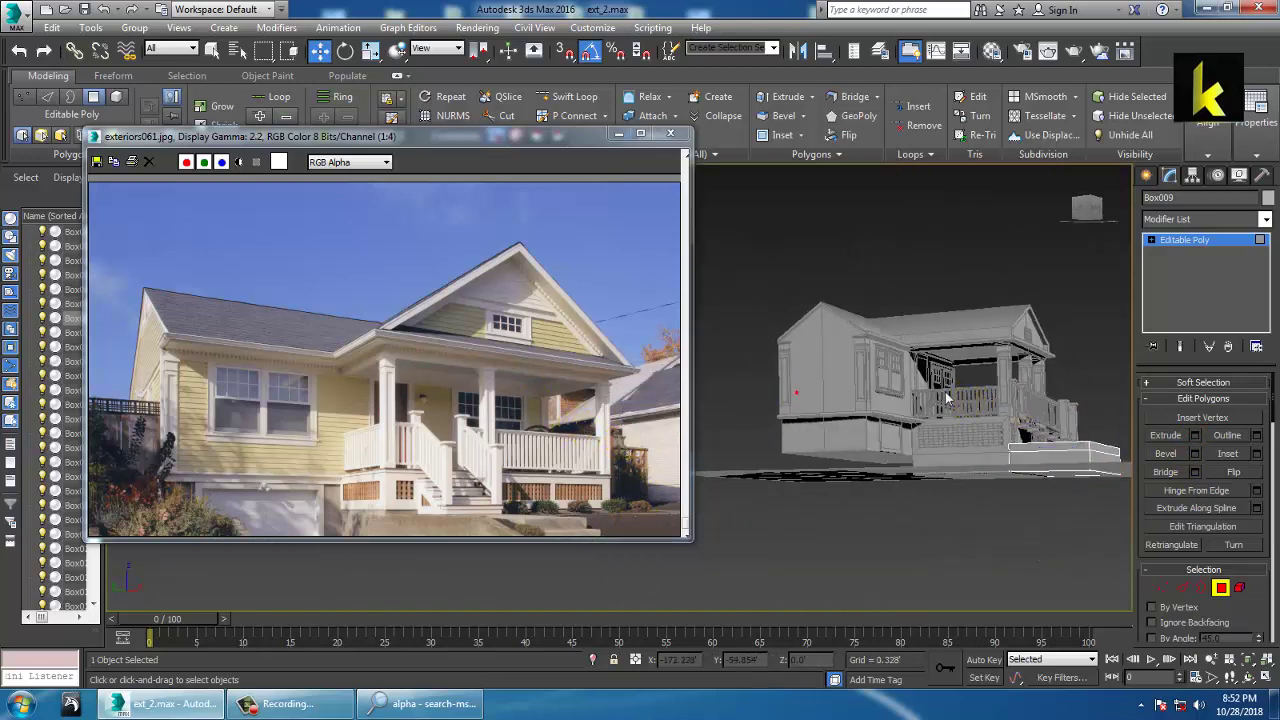
{"action": "left_click", "coordinate": [1194, 241]}
Step: Select the bottom polygons of the main house body and extrude them down to the ground
{"action": "middle_click_drag", "start_coordinate": [966, 336], "coordinate": [1010, 342], "text": "alt"}
{"action": "left_click", "coordinate": [828, 367]}
{"action": "middle_click_drag", "start_coordinate": [832, 370], "coordinate": [896, 390], "text": "alt"}
{"action": "scroll", "coordinate": [897, 438], "scroll_direction": "up", "scroll_amount": 3}
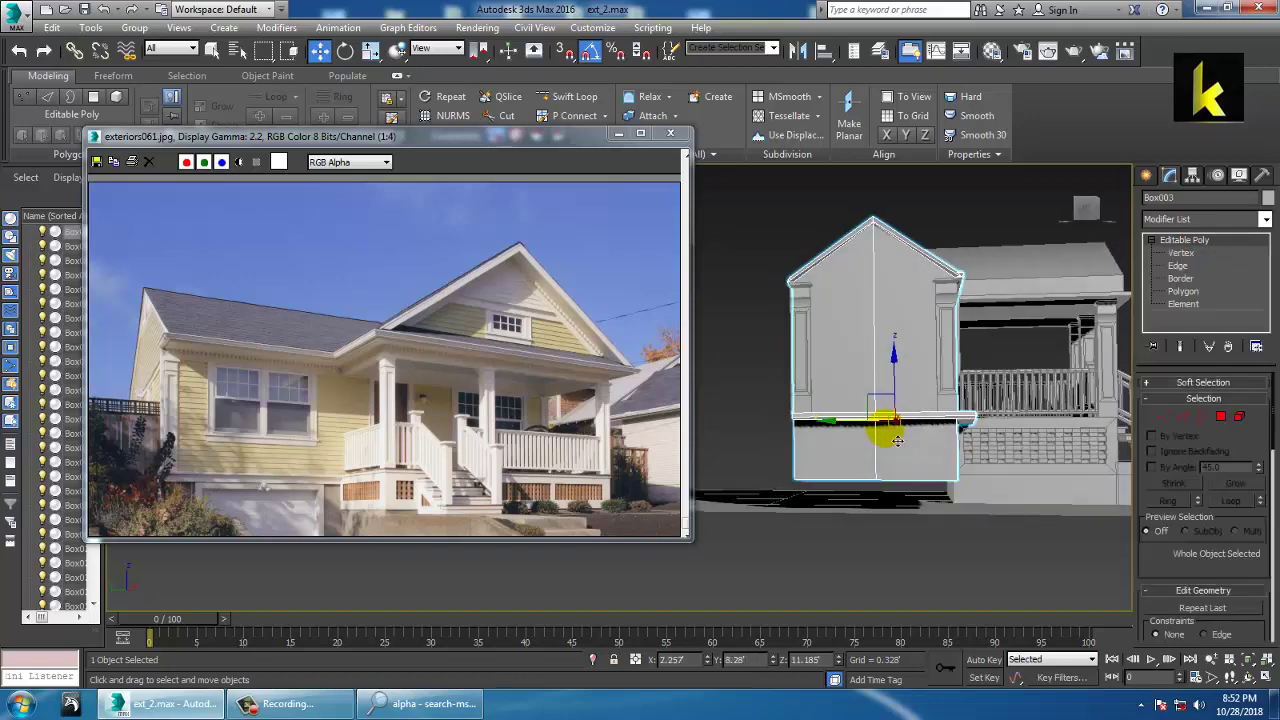
{"action": "middle_click_drag", "start_coordinate": [897, 440], "coordinate": [1245, 432], "text": "alt"}
{"action": "left_click", "coordinate": [1220, 415]}
{"action": "middle_click_drag", "start_coordinate": [1000, 430], "coordinate": [860, 475], "text": "alt"}
{"action": "left_click_drag", "start_coordinate": [1131, 602], "coordinate": [1131, 602]}
{"action": "middle_click_drag", "start_coordinate": [962, 482], "coordinate": [978, 488], "text": "alt"}
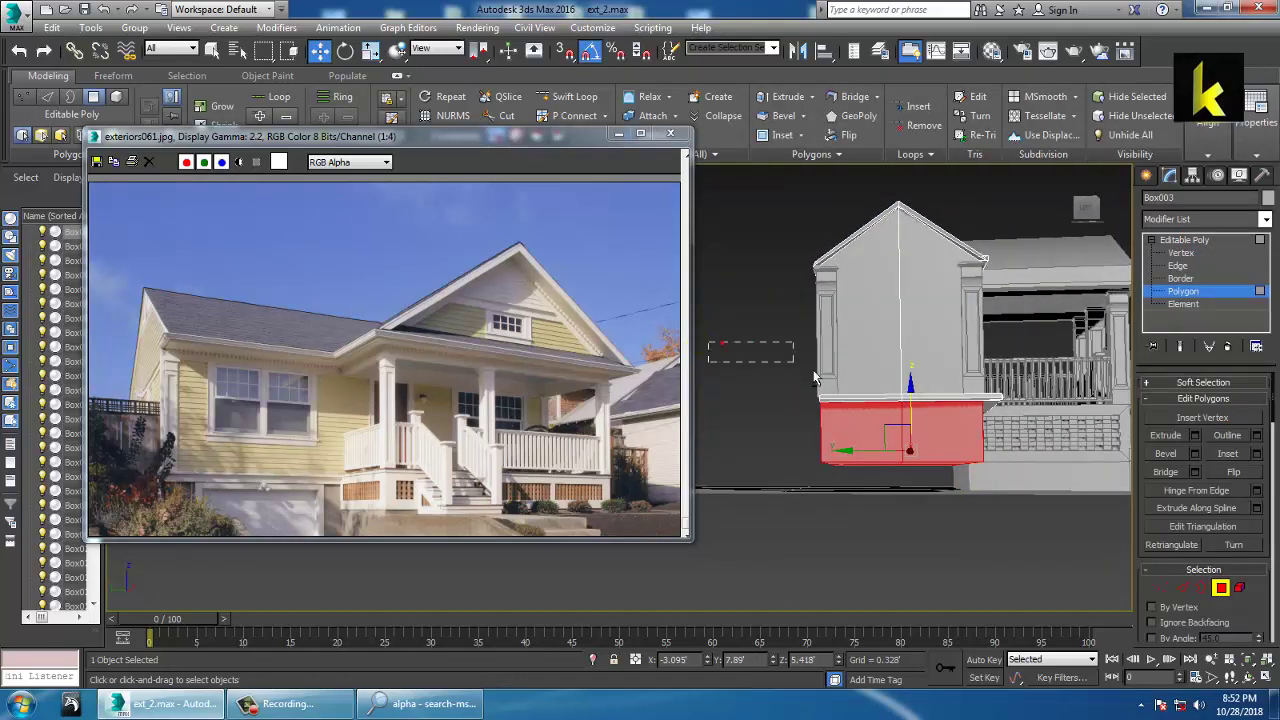
{"action": "middle_click_drag", "start_coordinate": [1070, 453], "coordinate": [977, 466], "text": "alt"}
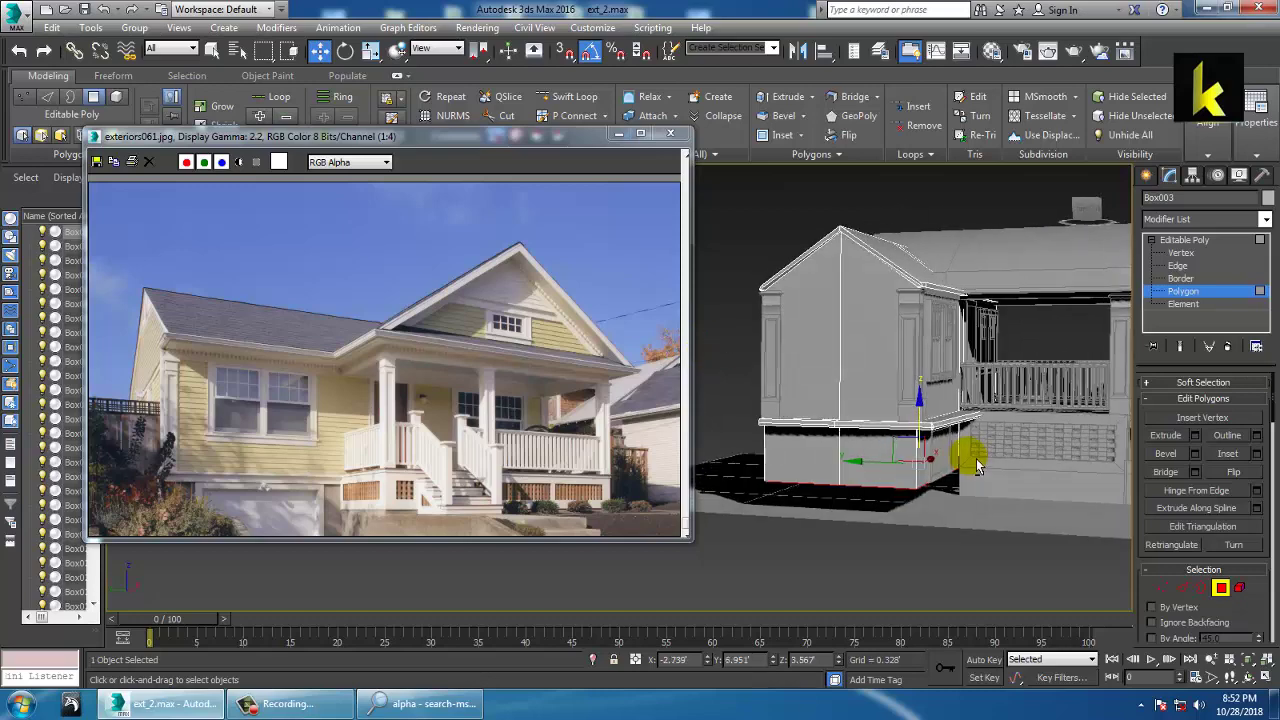
{"action": "left_click", "coordinate": [1195, 437]}
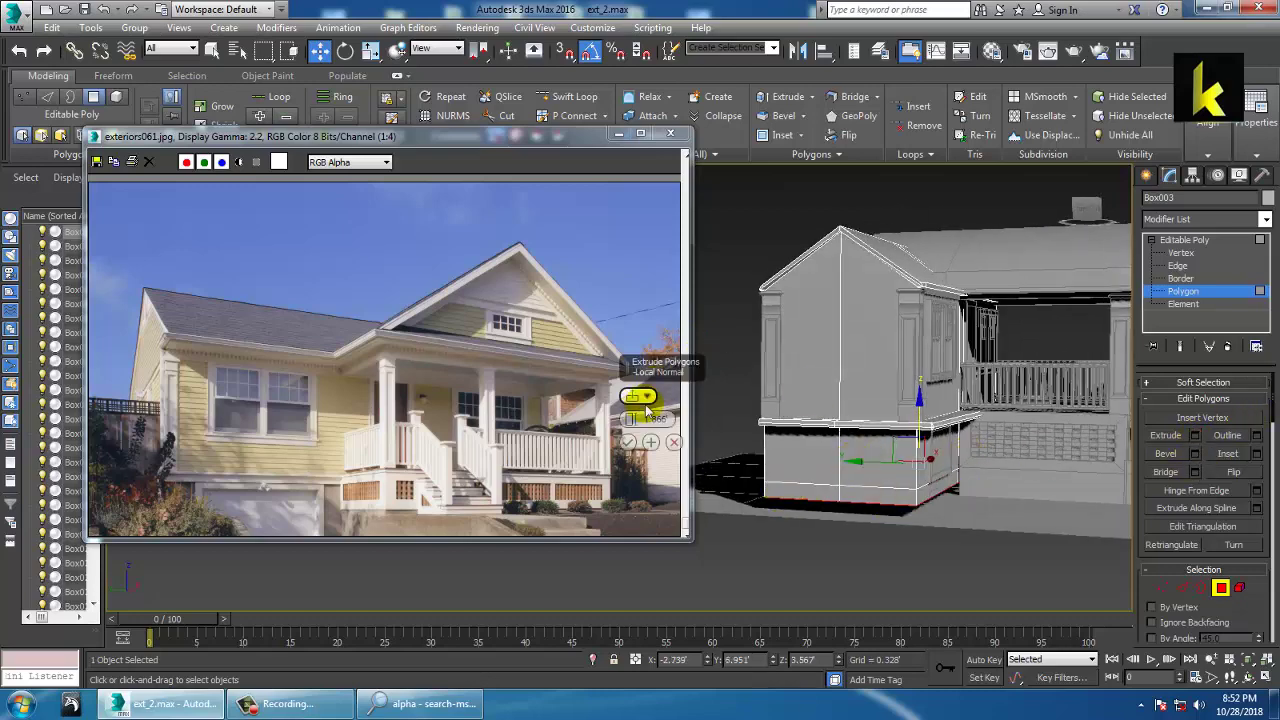
{"action": "left_click_drag", "start_coordinate": [630, 420], "coordinate": [668, 48]}
{"action": "left_click", "coordinate": [632, 443]}
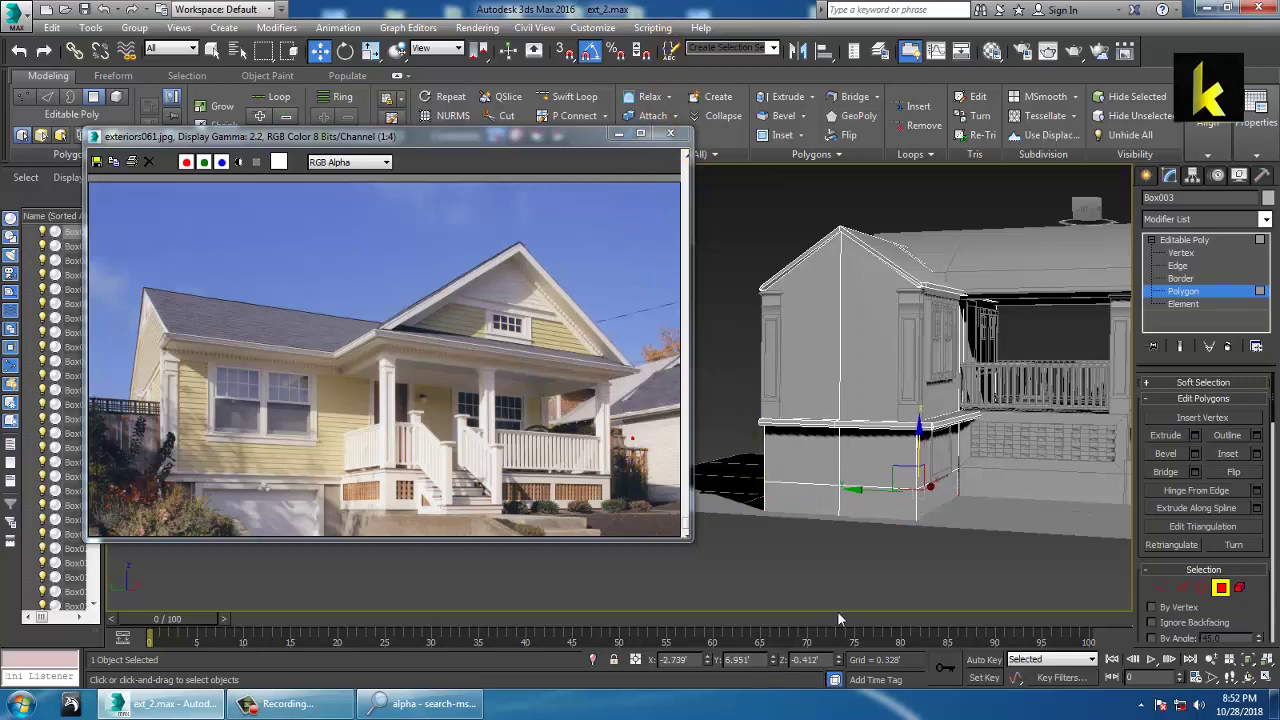
{"action": "left_click", "coordinate": [837, 617]}
{"action": "middle_click_drag", "start_coordinate": [1030, 495], "coordinate": [990, 494], "text": "alt"}
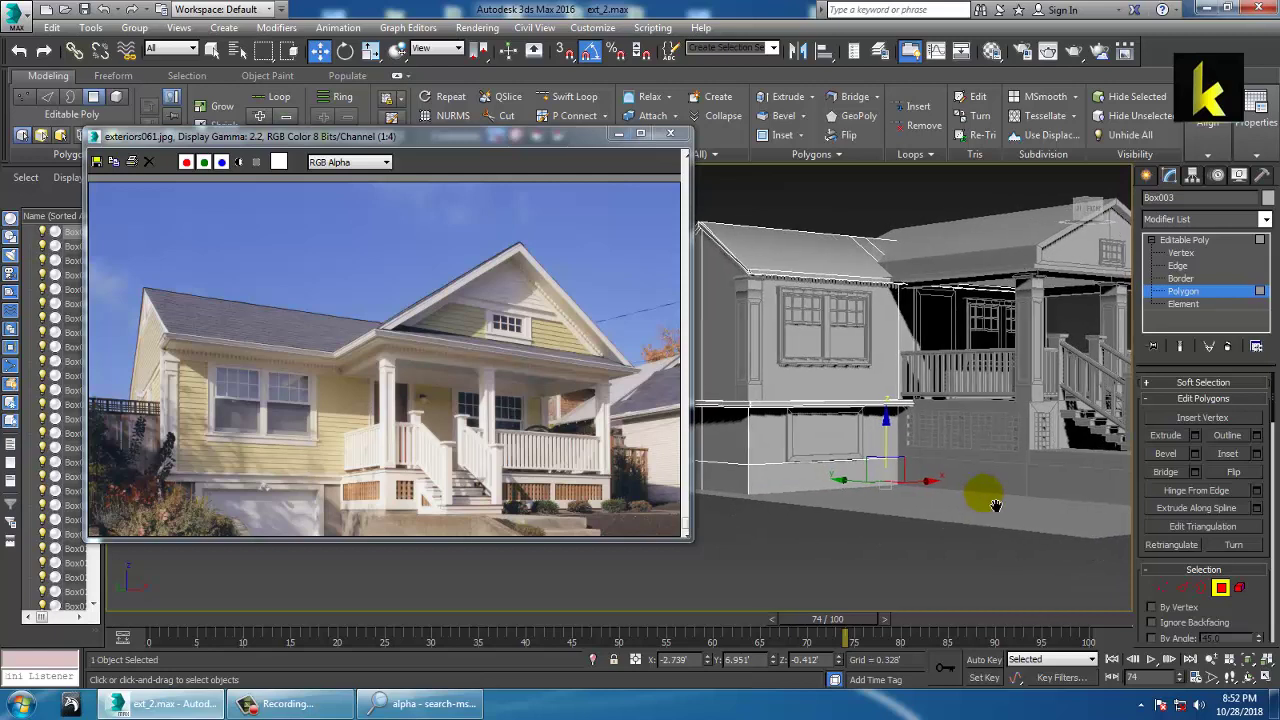
{"action": "left_click", "coordinate": [1190, 240]}
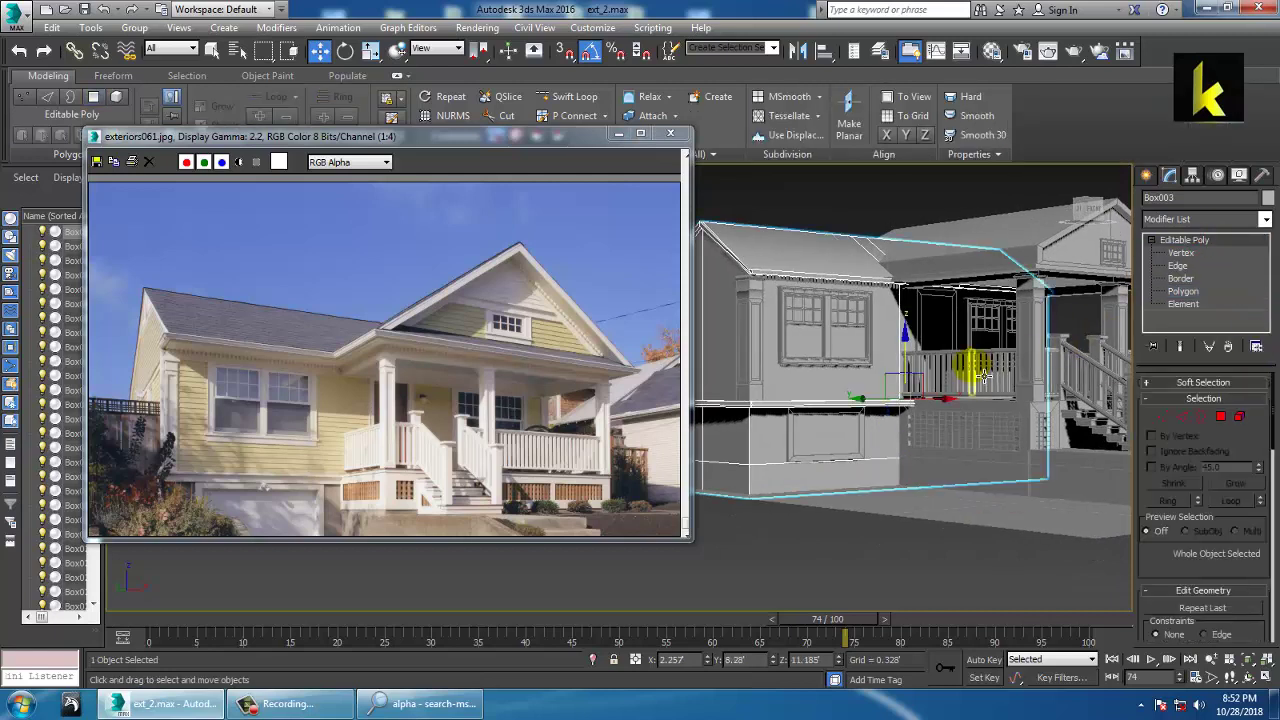
Step: Lower the bottom vertices of the garage door frame about 3.4' along Z to lengthen the door toward the ground
{"action": "left_click", "coordinate": [840, 448]}
{"action": "middle_click_drag", "start_coordinate": [895, 485], "coordinate": [753, 437], "text": "alt"}
{"action": "key", "text": "1"}
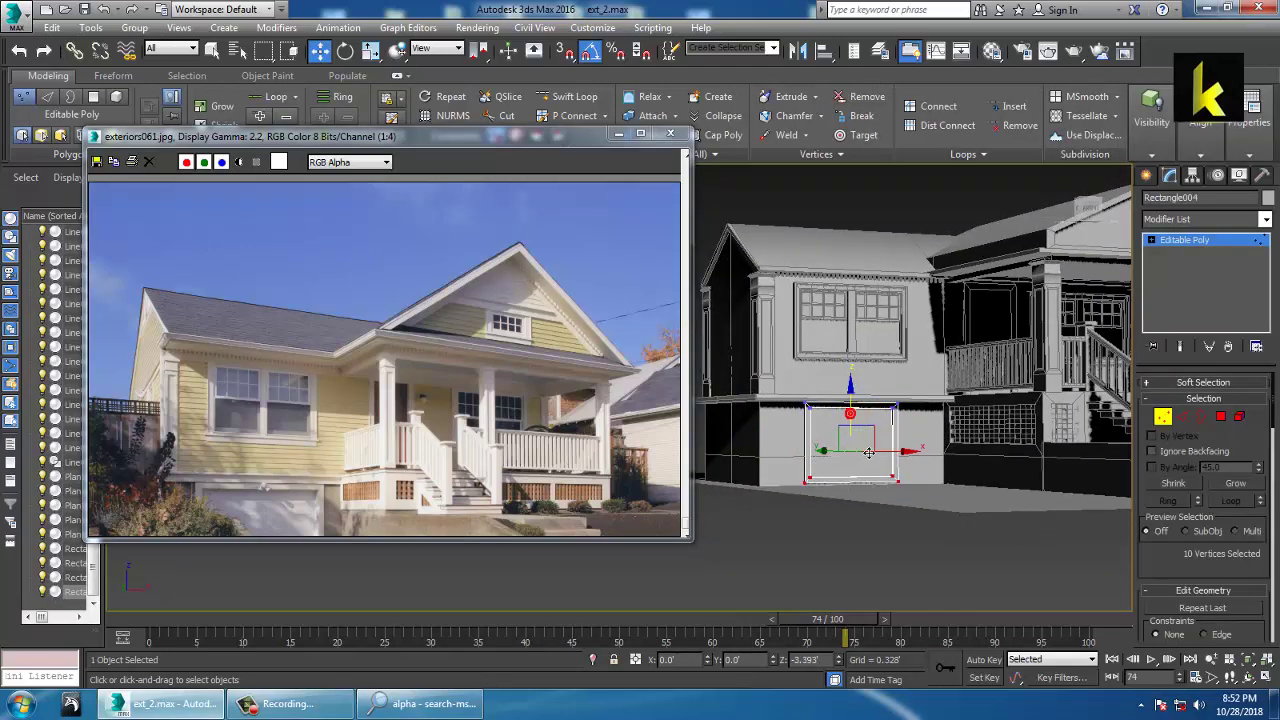
{"action": "middle_click_drag", "start_coordinate": [920, 430], "coordinate": [852, 424], "text": "alt"}
{"action": "scroll", "coordinate": [866, 436], "scroll_direction": "up", "scroll_amount": 5}
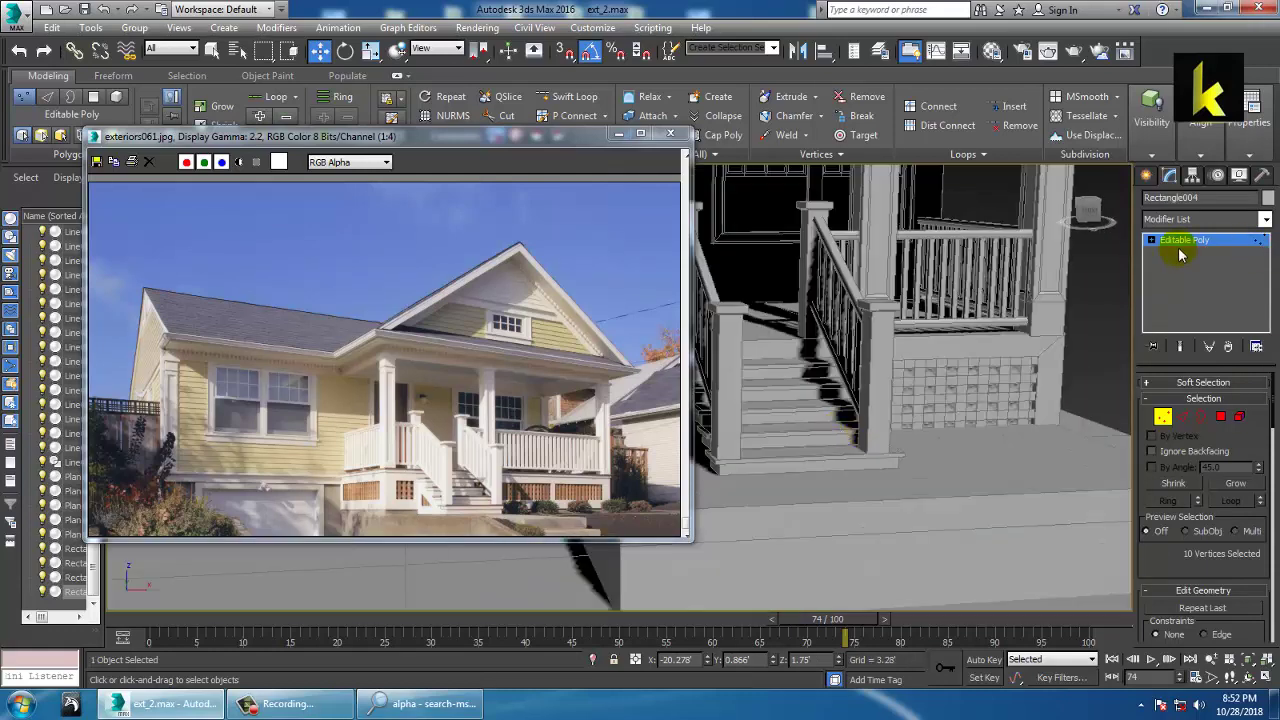
{"action": "left_click", "coordinate": [1181, 242]}
{"action": "middle_click_drag", "start_coordinate": [930, 470], "coordinate": [870, 500], "text": "alt"}
{"action": "middle_click_drag", "start_coordinate": [870, 500], "coordinate": [683, 383]}
{"action": "middle_click_drag", "start_coordinate": [755, 434], "coordinate": [748, 449], "text": "alt"}
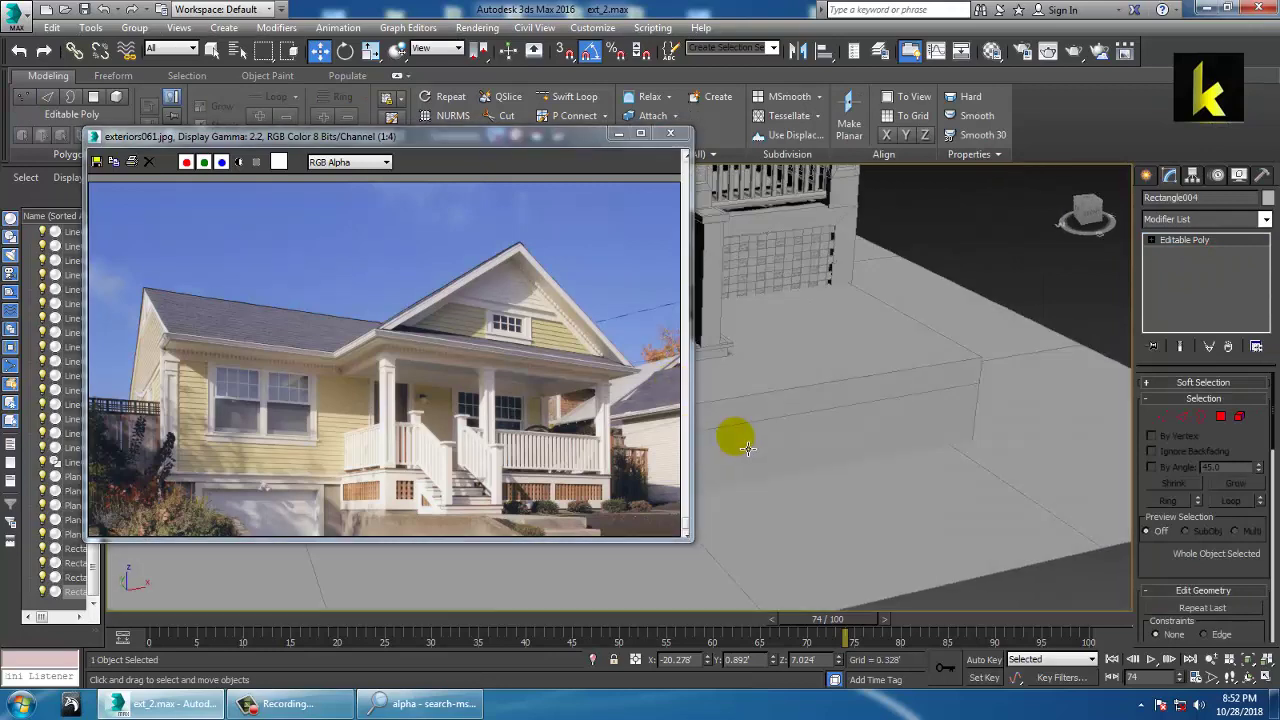
Step: Copy the lowest porch step forward onto the front area of the entry slab
{"action": "scroll", "coordinate": [748, 448], "scroll_direction": "down", "scroll_amount": 3}
{"action": "left_click", "coordinate": [849, 430]}
{"action": "scroll", "coordinate": [907, 452], "scroll_direction": "up", "scroll_amount": 2}
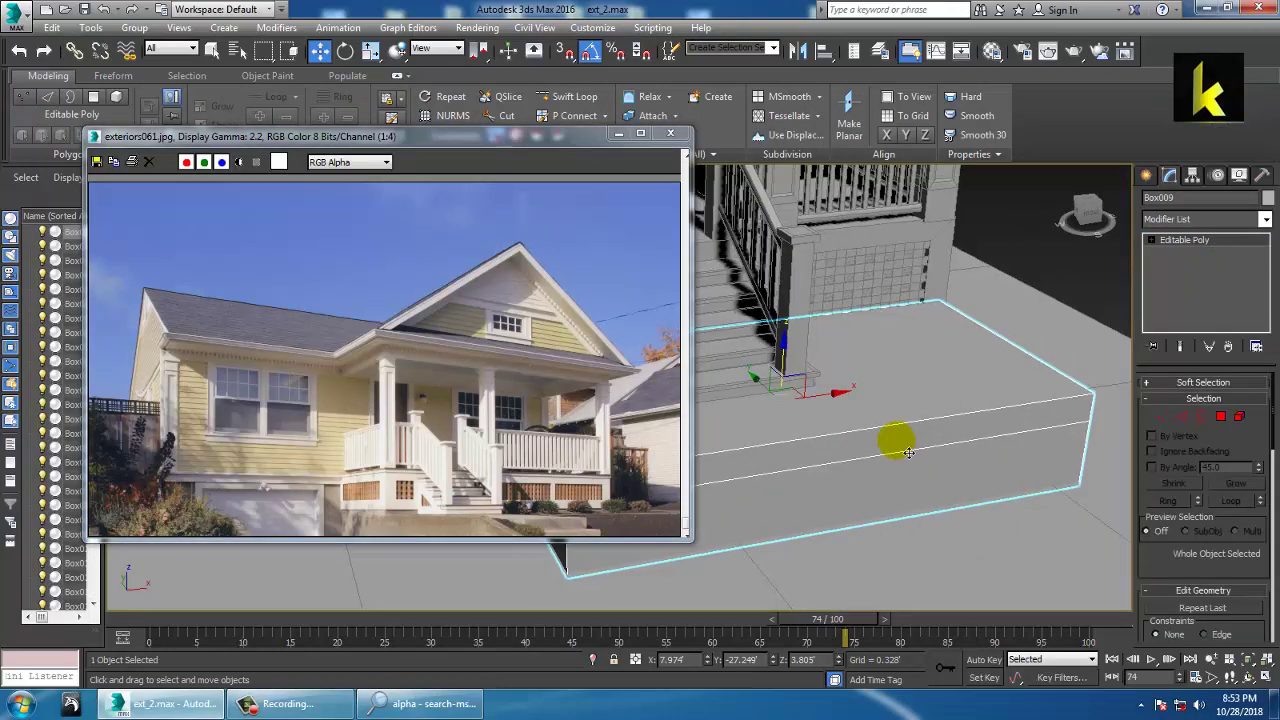
{"action": "middle_click_drag", "start_coordinate": [757, 351], "coordinate": [908, 364]}
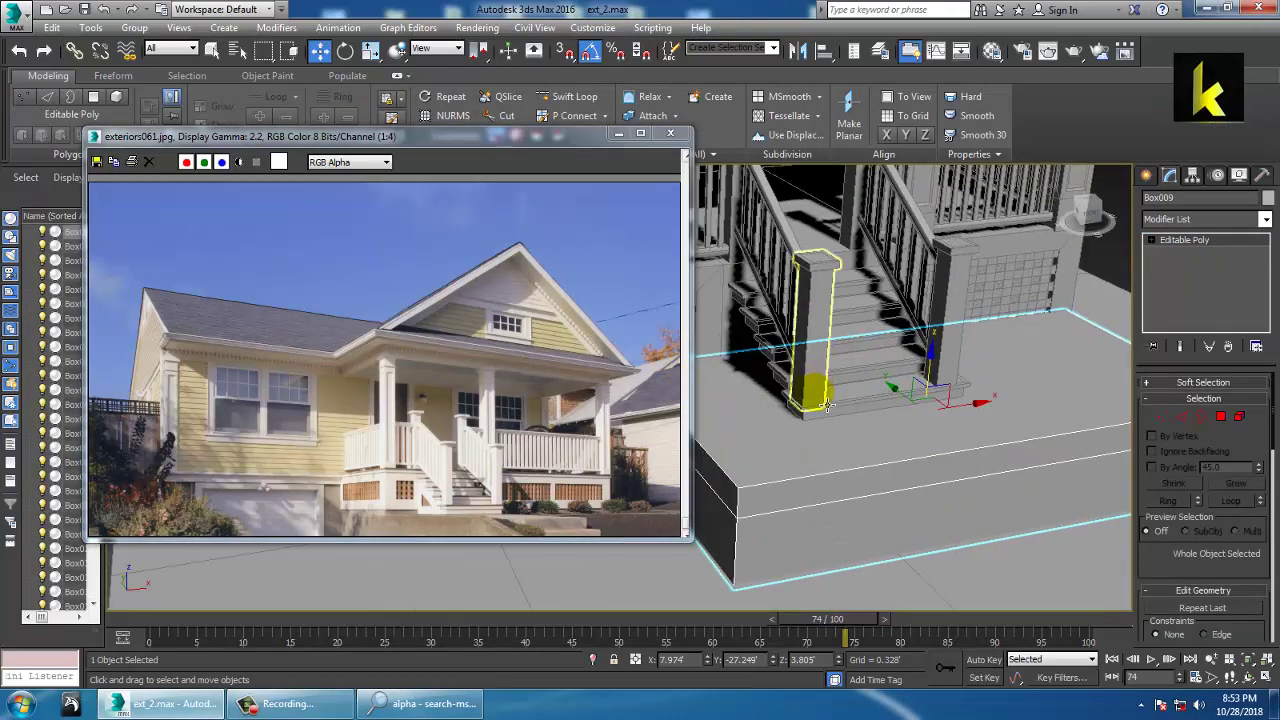
{"action": "left_click", "coordinate": [866, 378]}
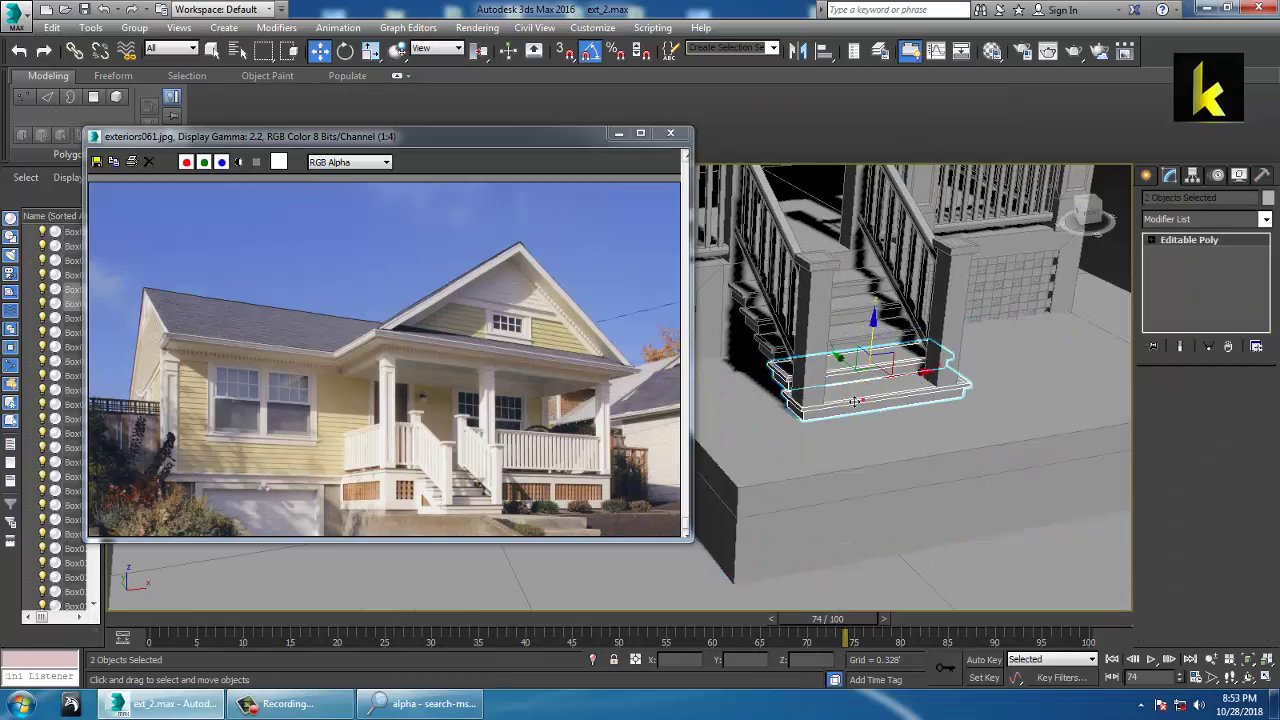
{"action": "mouse_move", "coordinate": [849, 380]}
{"action": "left_mouse_down"}
{"action": "mouse_move", "coordinate": [968, 511]}
{"action": "mouse_move", "coordinate": [929, 457]}
{"action": "left_mouse_up"}
{"action": "left_click", "coordinate": [656, 429]}
Step: Move the copied step along X to about 12.705' and lower it to about 4.454' in Z
{"action": "middle_click_drag", "start_coordinate": [800, 422], "coordinate": [728, 414], "text": "alt"}
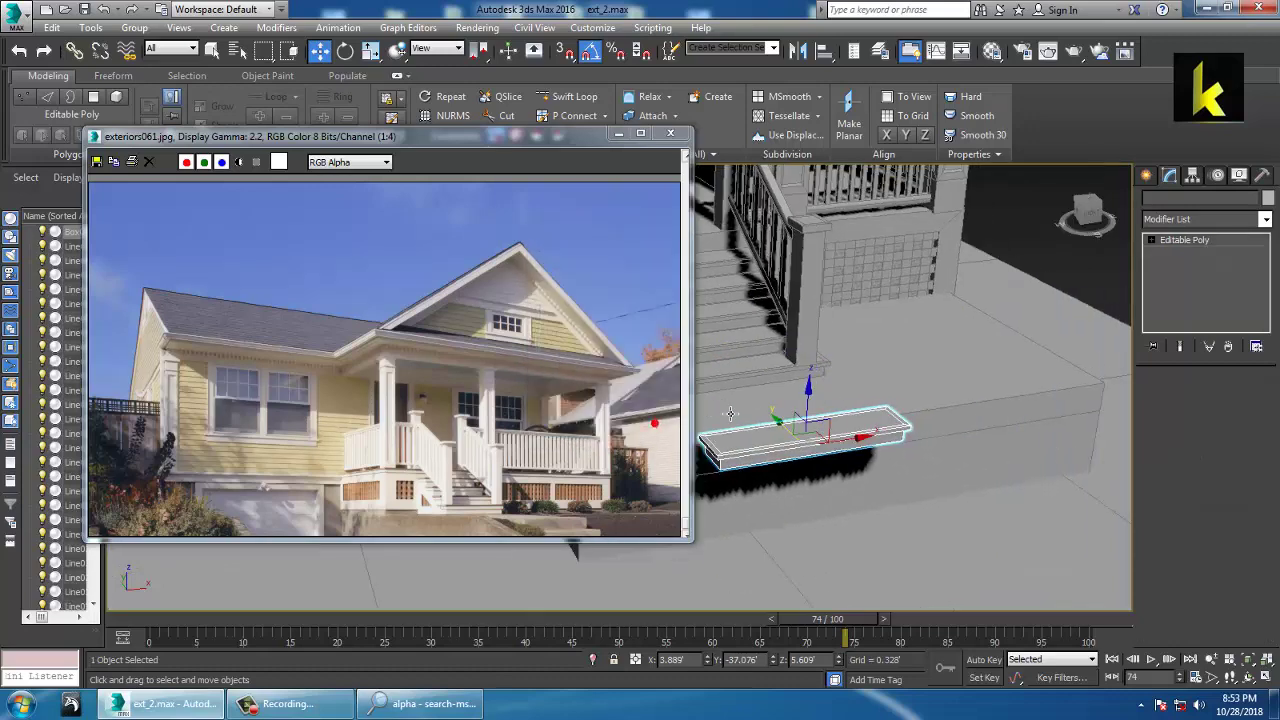
{"action": "left_click_drag", "start_coordinate": [846, 443], "coordinate": [1023, 443]}
{"action": "middle_click_drag", "start_coordinate": [1024, 441], "coordinate": [962, 395], "text": "alt"}
{"action": "left_click_drag", "start_coordinate": [974, 380], "coordinate": [981, 406]}
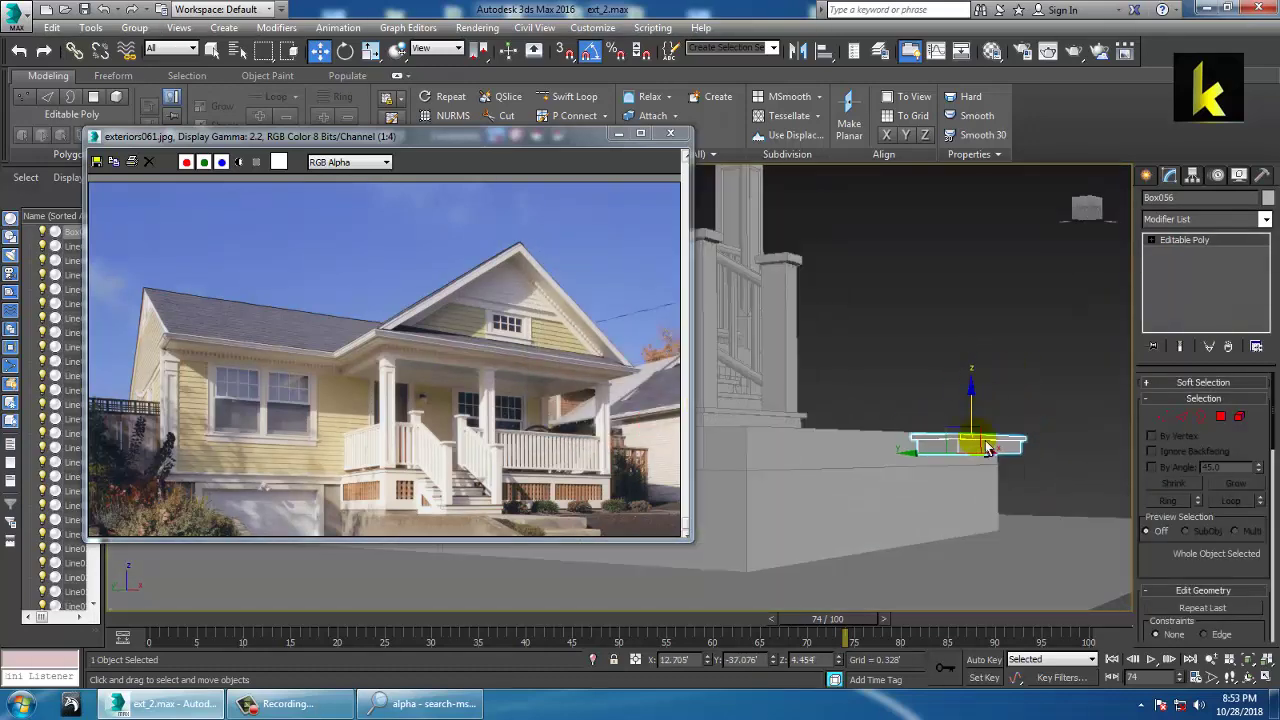
Step: Slide the copied step along Y to about -36.239' so it sits against the front edge of the entry slab
{"action": "middle_click_drag", "start_coordinate": [976, 442], "coordinate": [949, 451], "text": "alt"}
{"action": "scroll", "coordinate": [901, 449], "scroll_direction": "up", "scroll_amount": 5}
{"action": "key", "text": "alt+w"}
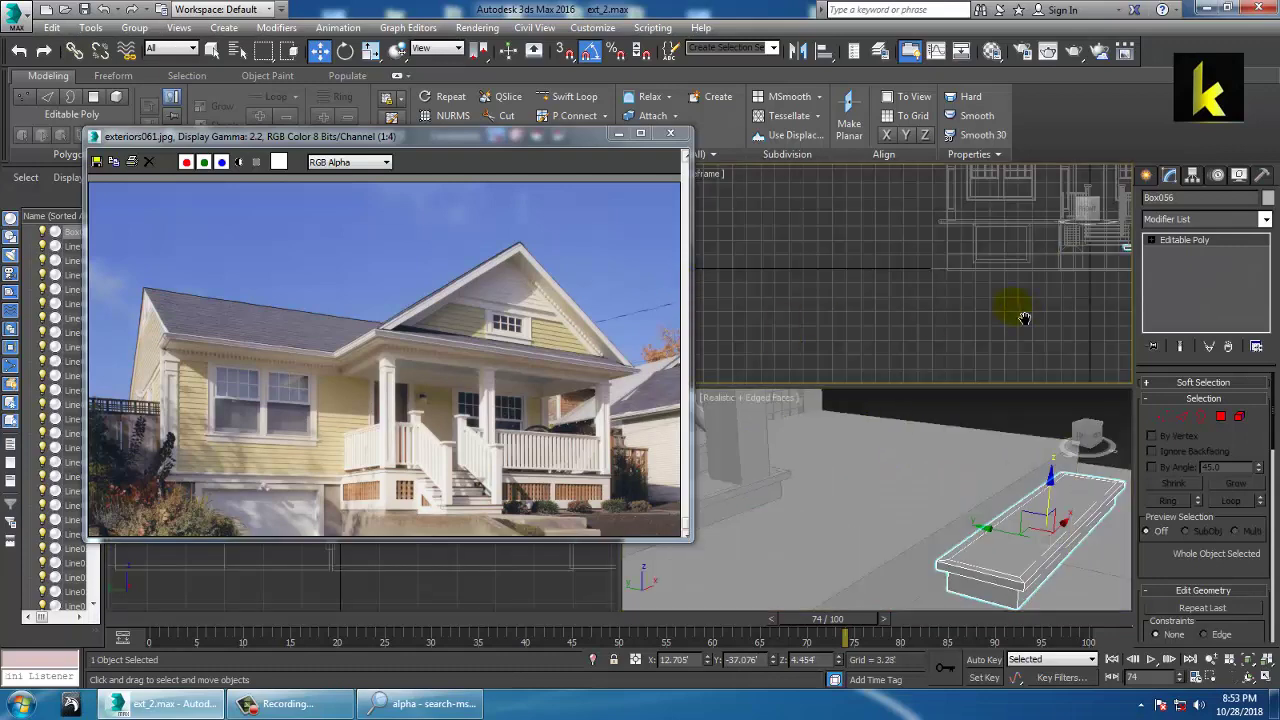
{"action": "key", "text": "z"}
{"action": "scroll", "coordinate": [902, 508], "scroll_direction": "down", "scroll_amount": 8}
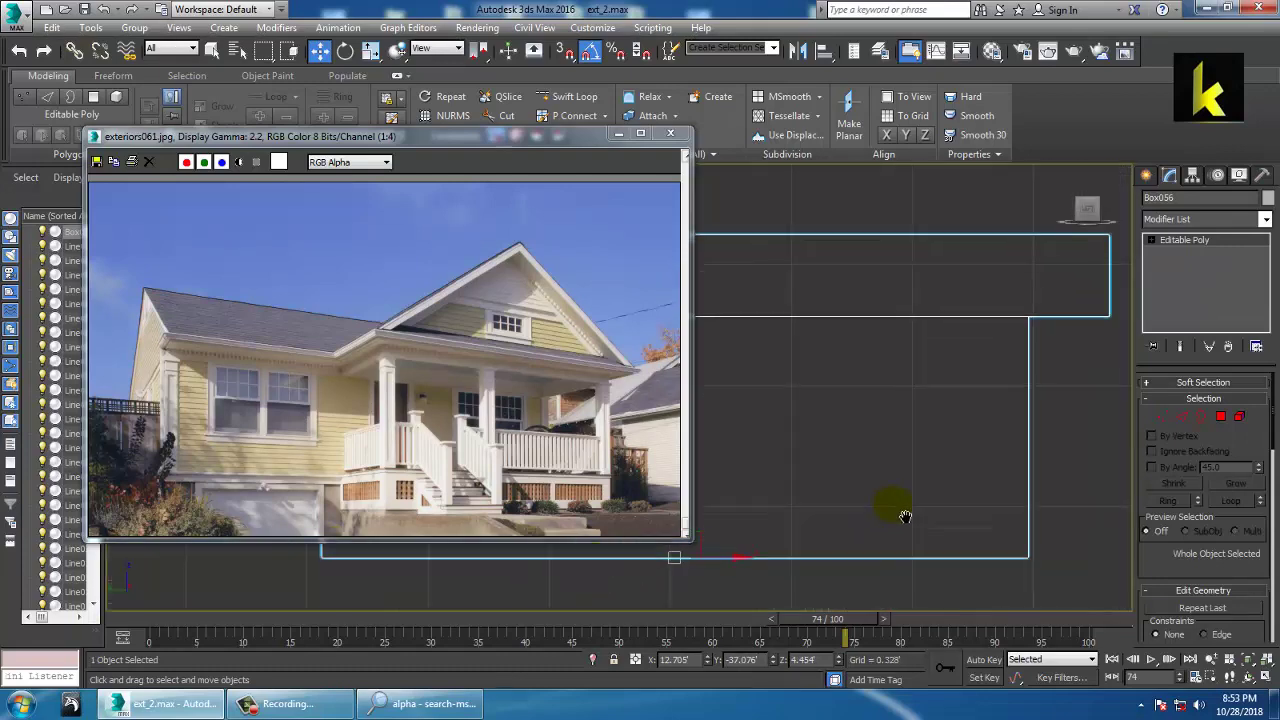
{"action": "middle_click_drag", "start_coordinate": [895, 491], "coordinate": [964, 467]}
{"action": "scroll", "coordinate": [964, 467], "scroll_direction": "down", "scroll_amount": 4}
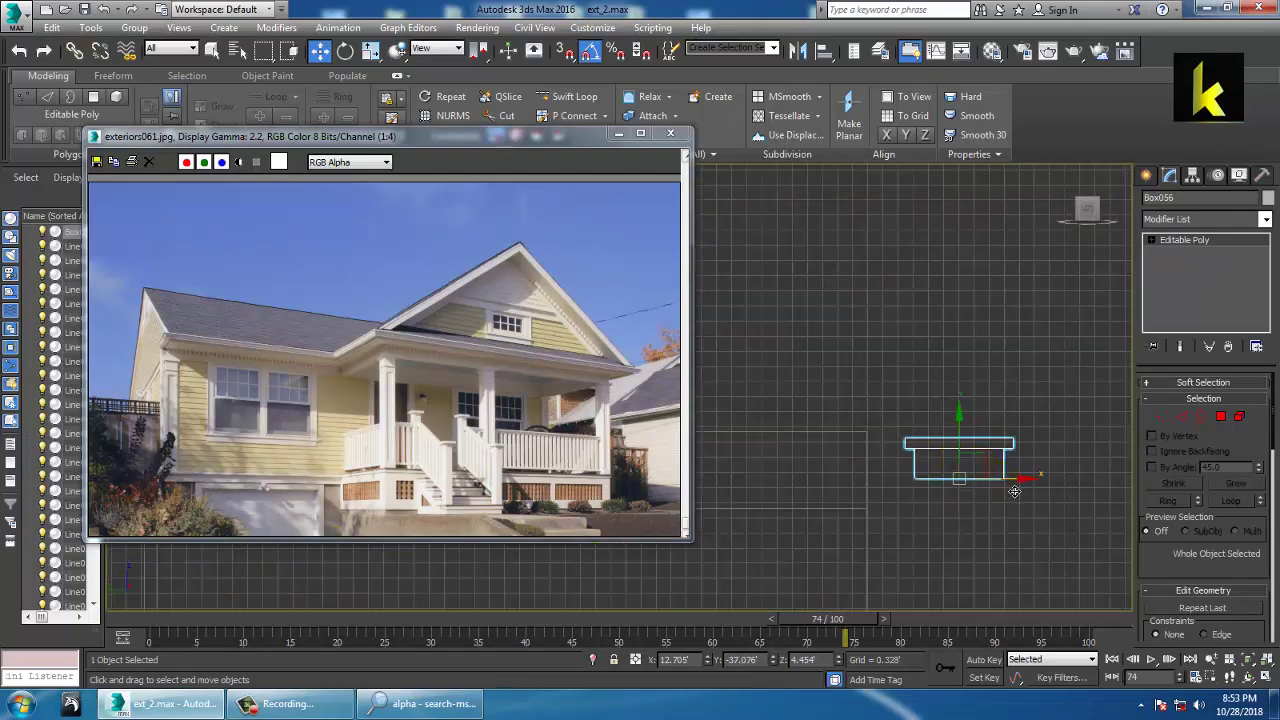
{"action": "left_click_drag", "start_coordinate": [1014, 491], "coordinate": [979, 493]}
Step: Clone the step as 3 copies, each offset about 2' outward and 0.7' down, to form a descending stair
{"action": "middle_click_drag", "start_coordinate": [965, 494], "coordinate": [895, 461]}
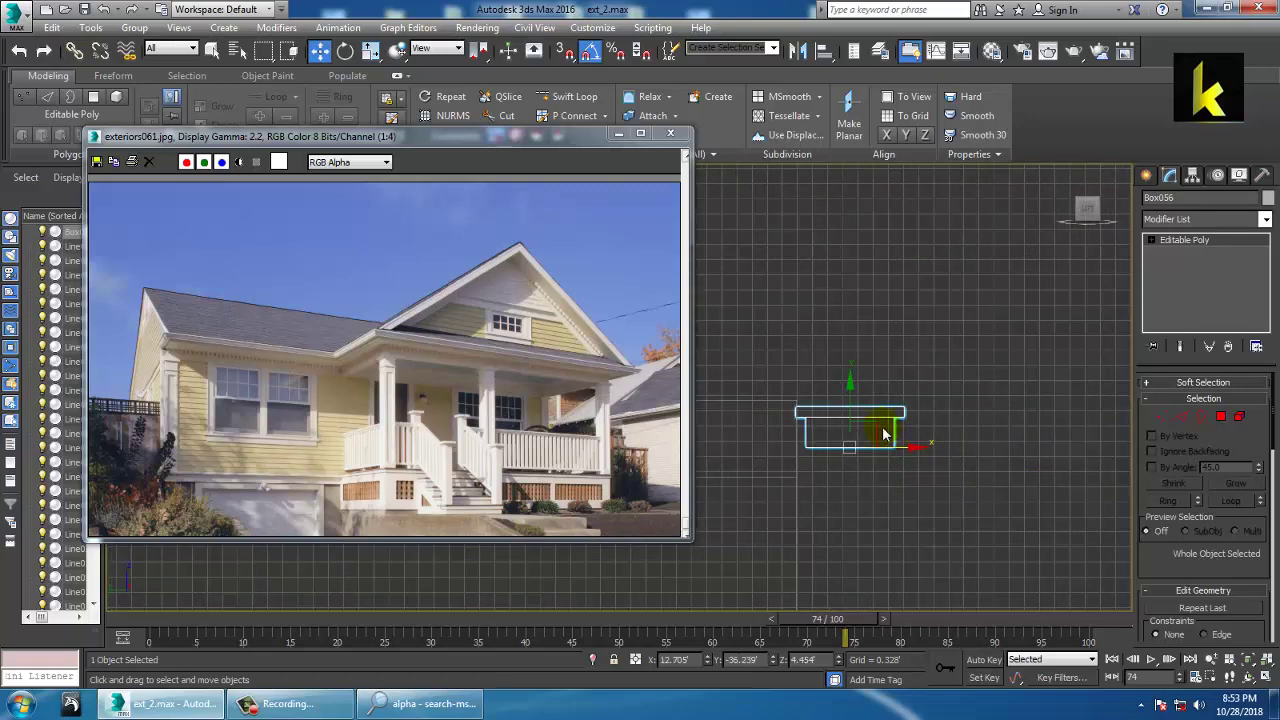
{"action": "mouse_move", "coordinate": [884, 435]}
{"action": "left_mouse_down", "text": "shift"}
{"action": "mouse_move", "coordinate": [1000, 475]}
{"action": "mouse_move", "coordinate": [968, 461]}
{"action": "left_mouse_up", "text": "shift"}
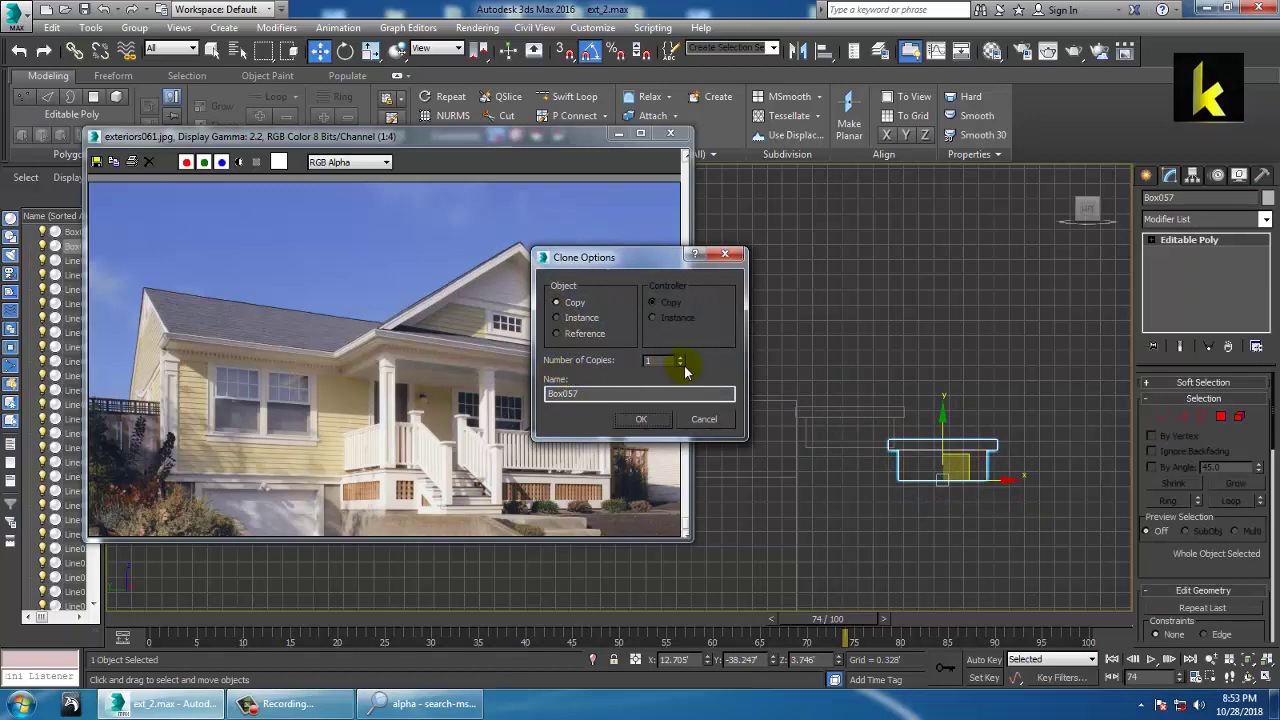
{"action": "left_click", "coordinate": [650, 419]}
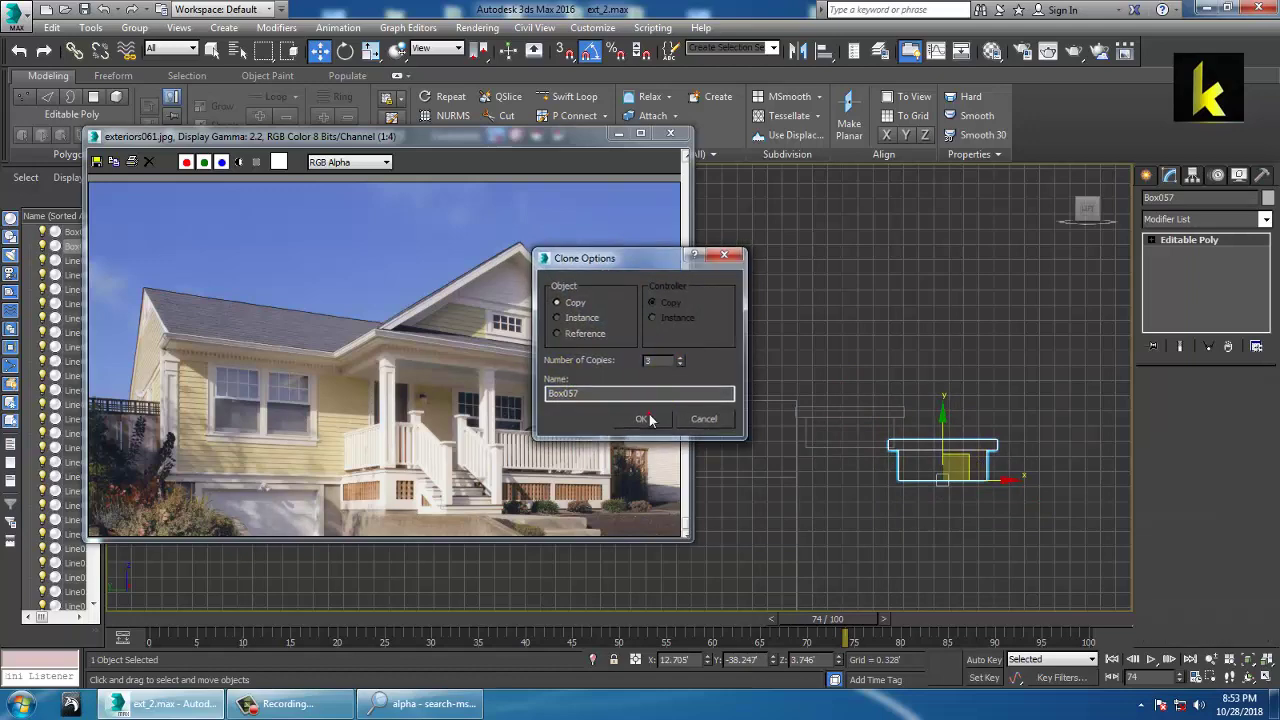
Step: Inspect the new slab stair in perspective to check how far its lowest step is from the ground
{"action": "middle_click_drag", "start_coordinate": [882, 460], "coordinate": [686, 399]}
{"action": "key", "text": "alt+w"}
{"action": "mouse_move", "coordinate": [1075, 541]}
{"action": "middle_mouse_down"}
{"action": "mouse_move", "coordinate": [1086, 551]}
{"action": "mouse_move", "coordinate": [1009, 529]}
{"action": "middle_mouse_up"}
{"action": "key", "text": "alt+w"}
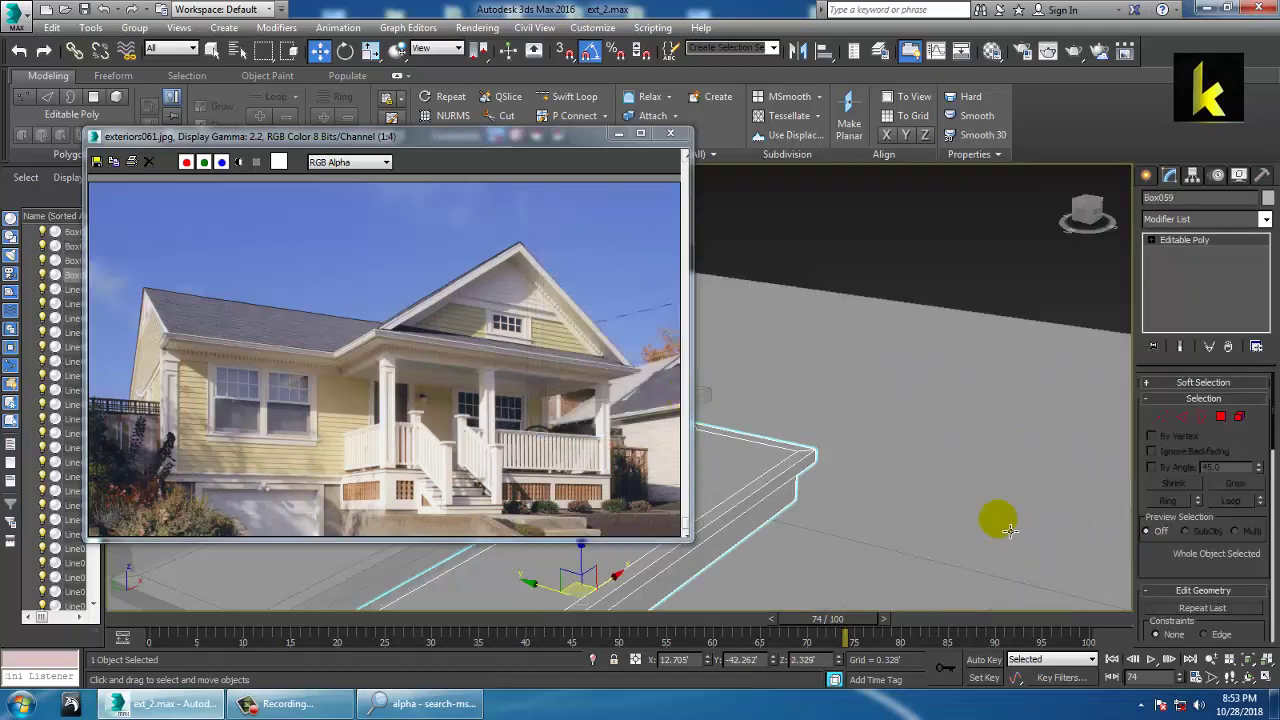
{"action": "scroll", "coordinate": [1009, 529], "scroll_direction": "down", "scroll_amount": 5}
{"action": "middle_click_drag", "start_coordinate": [863, 497], "coordinate": [895, 452], "text": "alt"}
{"action": "middle_click_drag", "start_coordinate": [1118, 558], "coordinate": [955, 506]}
{"action": "scroll", "coordinate": [1031, 486], "scroll_direction": "down", "scroll_amount": 4}
{"action": "scroll", "coordinate": [938, 485], "scroll_direction": "up", "scroll_amount": 5}
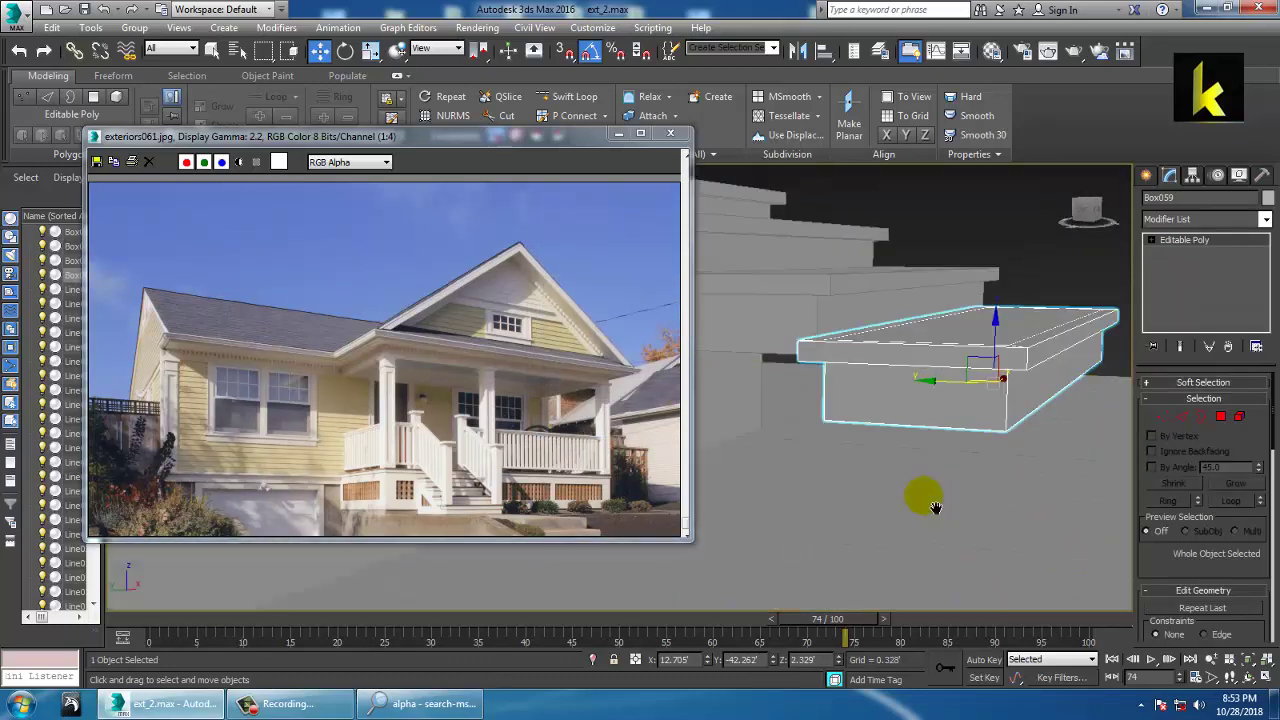
{"action": "scroll", "coordinate": [914, 443], "scroll_direction": "down", "scroll_amount": 8}
{"action": "scroll", "coordinate": [900, 490], "scroll_direction": "up", "scroll_amount": 4}
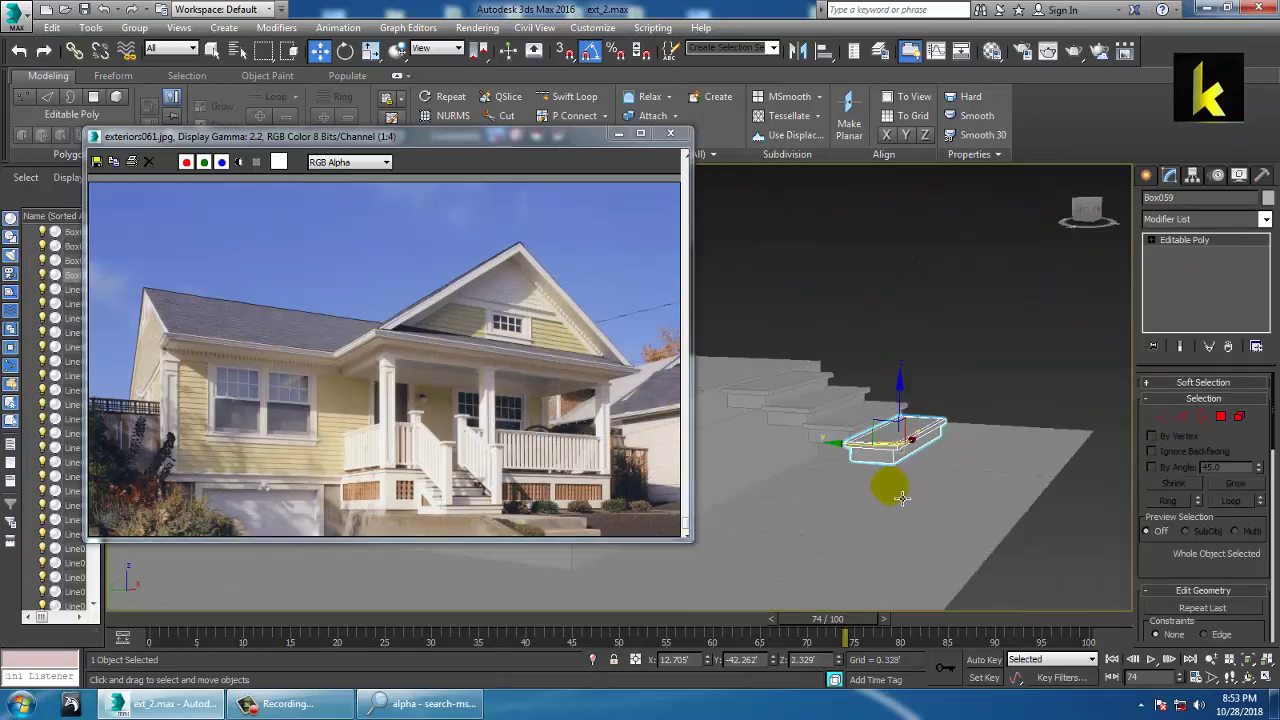
Step: Extend the stair toward the ground with 4 more copies about 1.9' outward and 0.8' down each, and delete the lowest surplus step
{"action": "key", "text": "alt+w"}
{"action": "key", "text": "alt+w"}
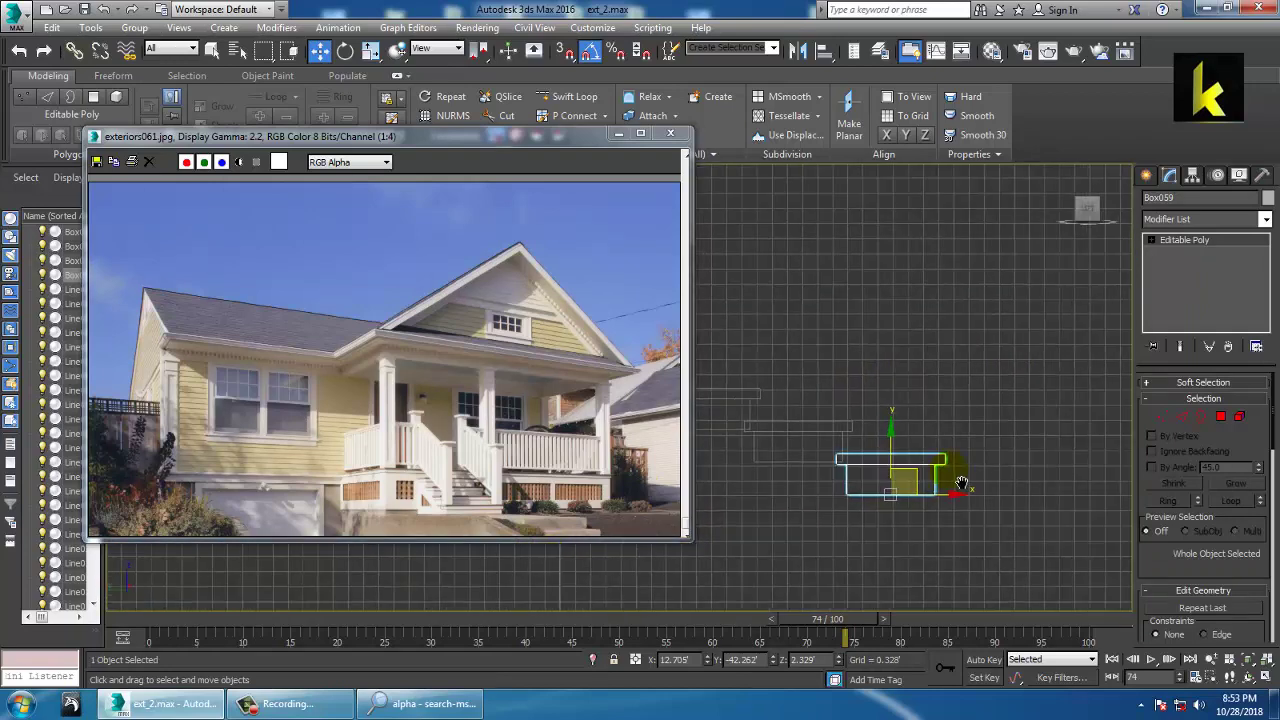
{"action": "scroll", "coordinate": [970, 477], "scroll_direction": "down", "scroll_amount": 5}
{"action": "scroll", "coordinate": [1011, 488], "scroll_direction": "up", "scroll_amount": 4}
{"action": "scroll", "coordinate": [948, 450], "scroll_direction": "up", "scroll_amount": 2}
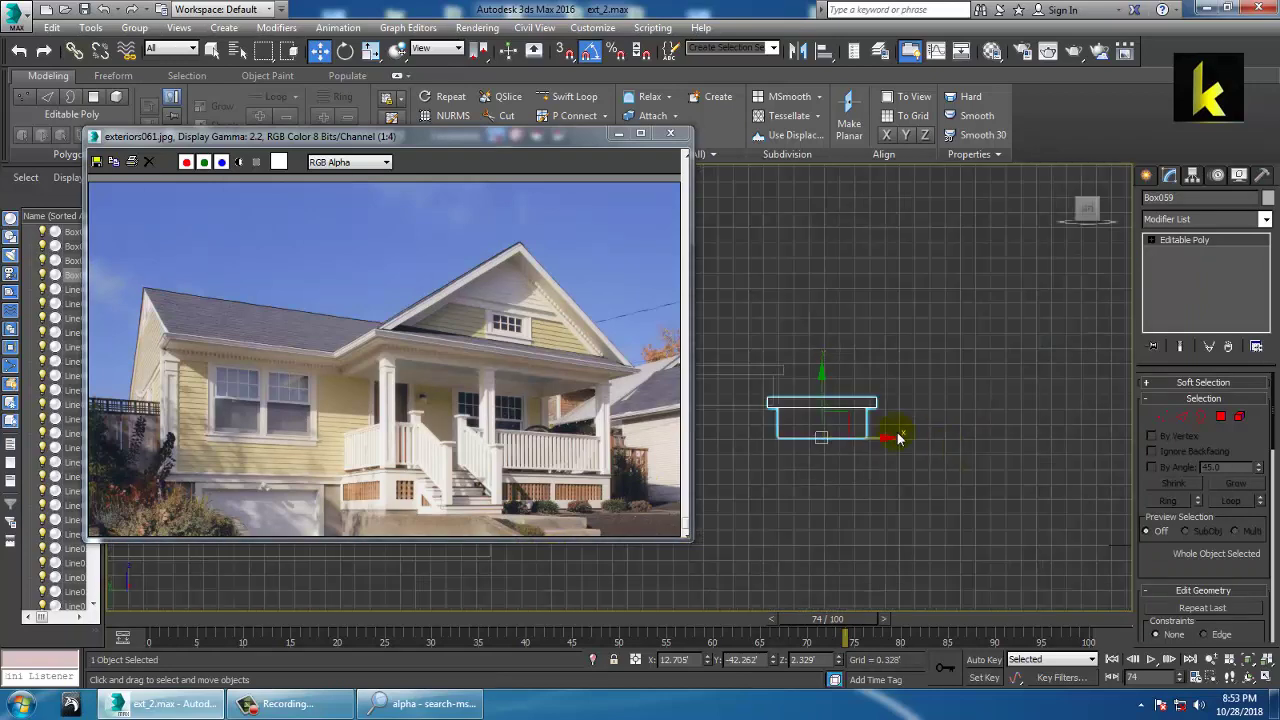
{"action": "mouse_move", "coordinate": [857, 421]}
{"action": "left_mouse_down", "text": "shift"}
{"action": "mouse_move", "coordinate": [955, 455]}
{"action": "mouse_move", "coordinate": [946, 464]}
{"action": "left_mouse_up", "text": "shift"}
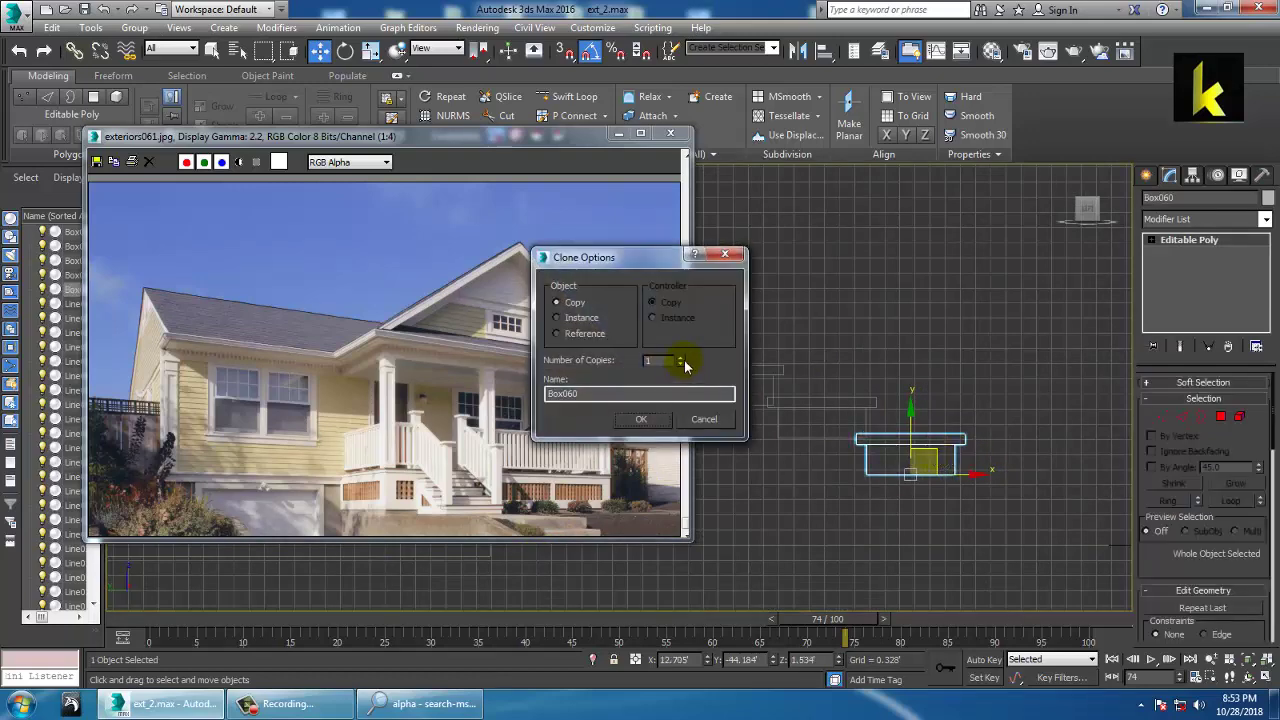
{"action": "left_click", "coordinate": [653, 427]}
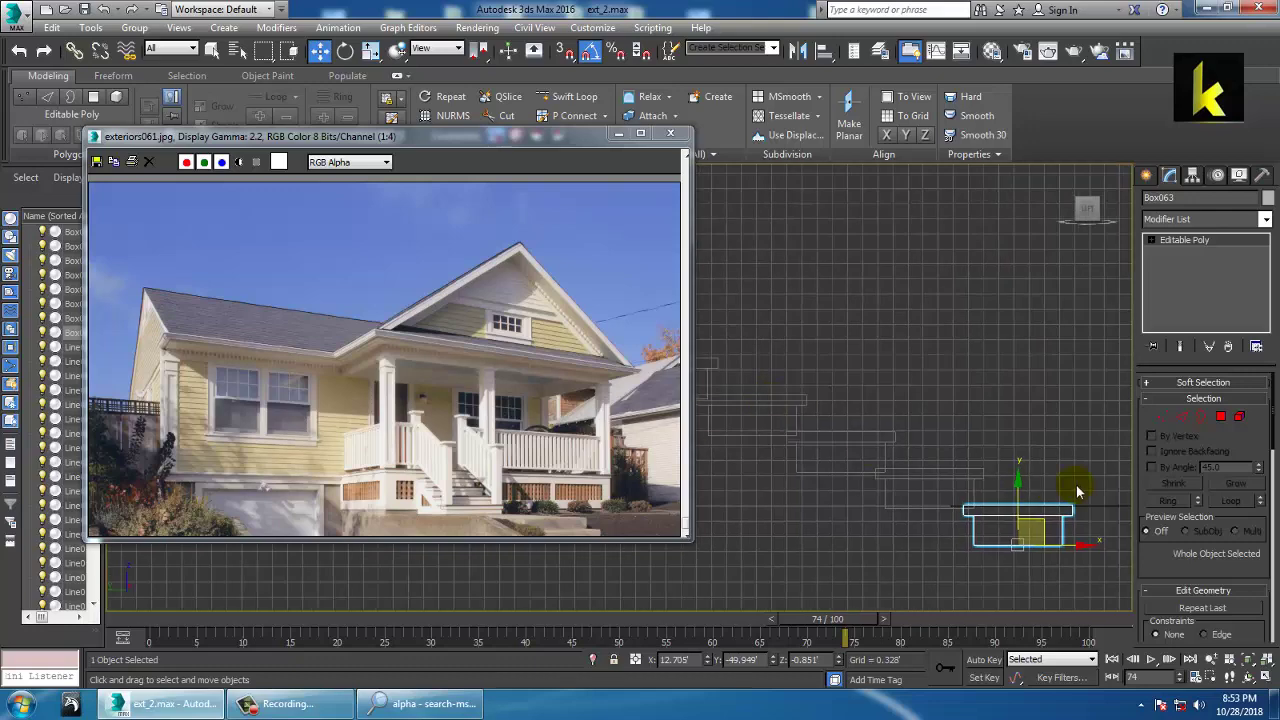
{"action": "key", "text": "Delete"}
Step: Examine the finished slab stair and the whole house from several angles
{"action": "key", "text": "alt+w"}
{"action": "middle_click", "coordinate": [957, 512]}
{"action": "key", "text": "alt+w"}
{"action": "scroll", "coordinate": [957, 512], "scroll_direction": "down", "scroll_amount": 5}
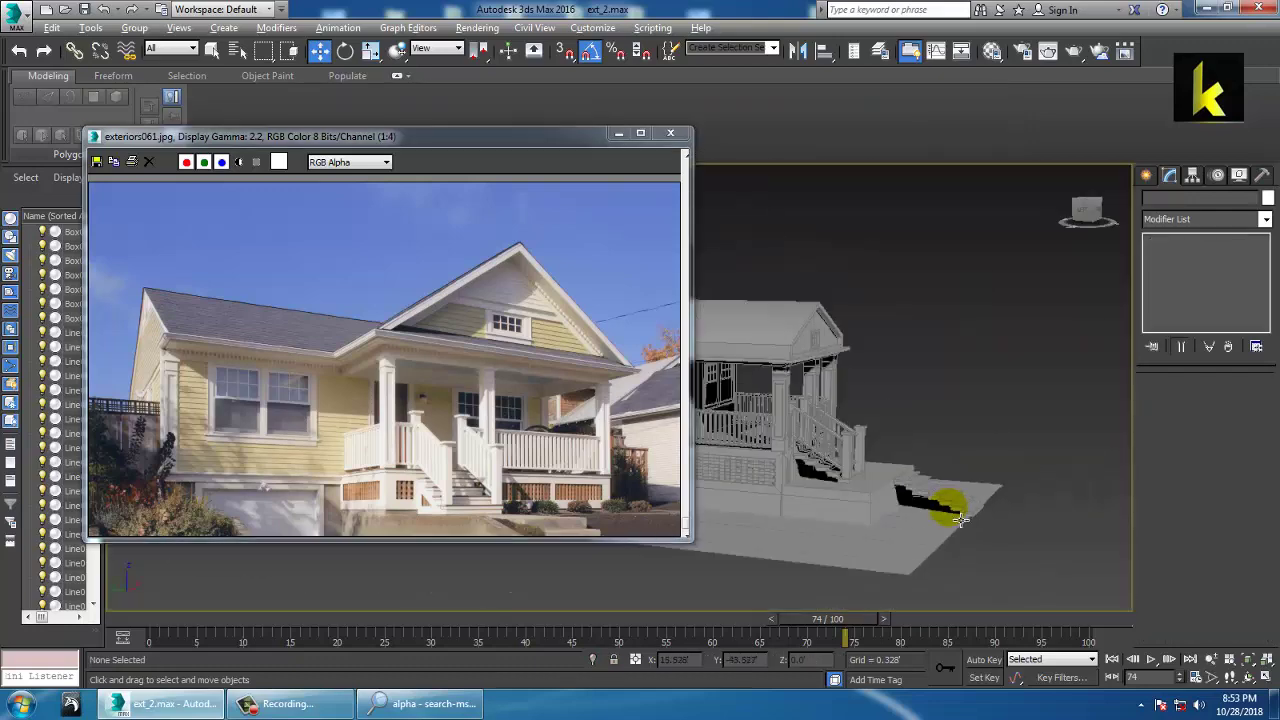
{"action": "middle_click_drag", "start_coordinate": [957, 512], "coordinate": [932, 460], "text": "alt"}
{"action": "scroll", "coordinate": [935, 460], "scroll_direction": "up", "scroll_amount": 5}
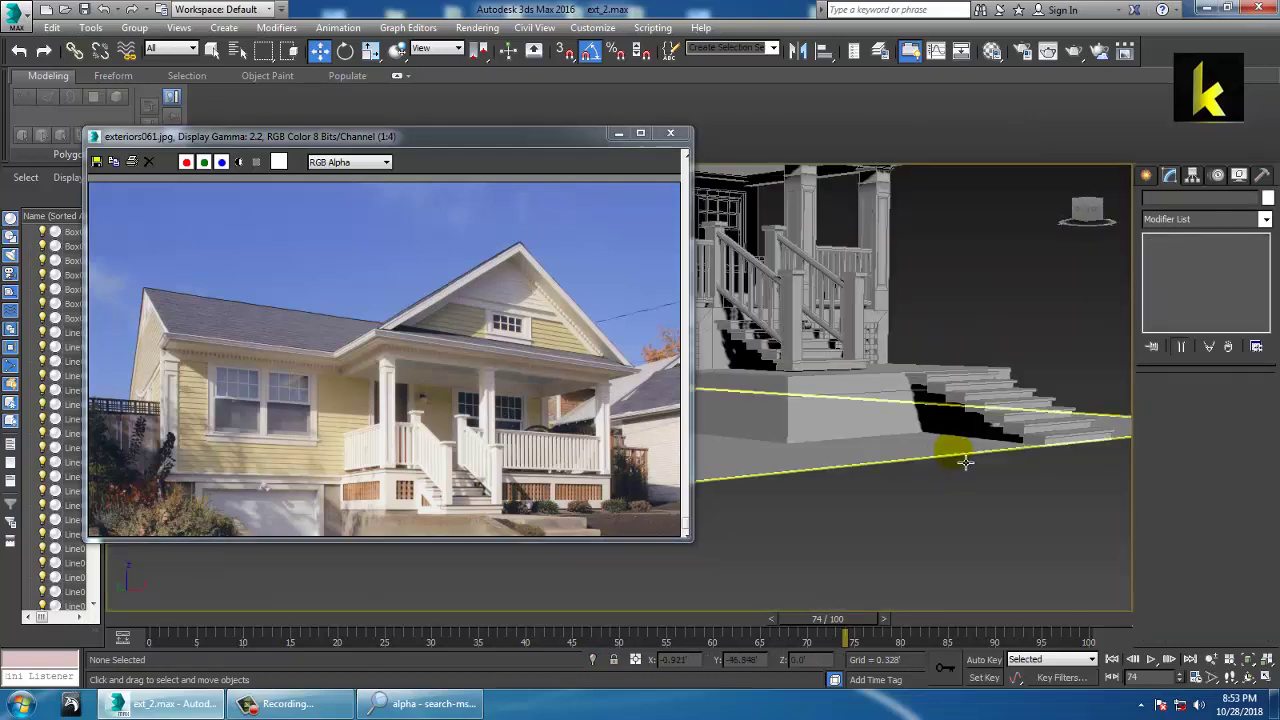
{"action": "scroll", "coordinate": [960, 455], "scroll_direction": "down", "scroll_amount": 2}
{"action": "scroll", "coordinate": [971, 523], "scroll_direction": "up", "scroll_amount": 5}
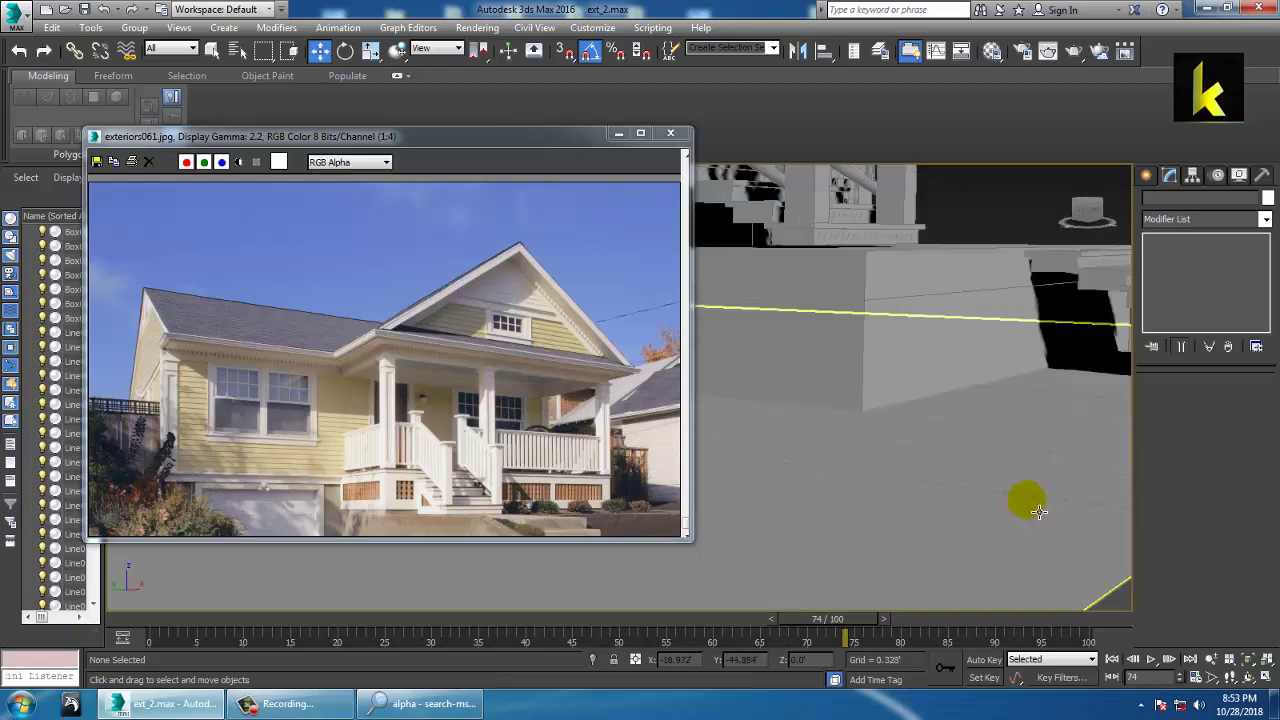
{"action": "scroll", "coordinate": [934, 523], "scroll_direction": "down", "scroll_amount": 2}
{"action": "scroll", "coordinate": [957, 509], "scroll_direction": "down", "scroll_amount": 4}
{"action": "mouse_move", "coordinate": [946, 484]}
{"action": "middle_mouse_down", "text": "alt"}
{"action": "mouse_move", "coordinate": [954, 510]}
{"action": "mouse_move", "coordinate": [938, 496]}
{"action": "middle_mouse_up", "text": "alt"}
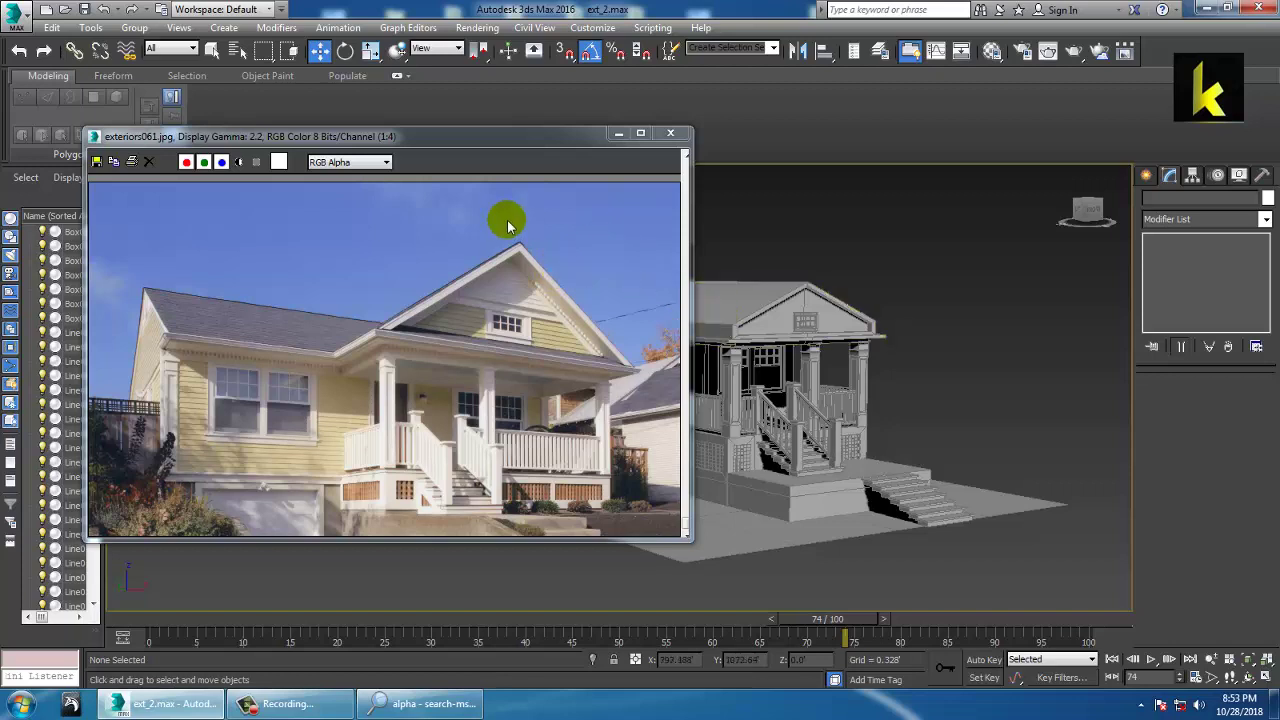
Step: Compare the reference photo's window, roof and gable details with the garage-side wing of the model
{"action": "scroll", "coordinate": [317, 471], "scroll_direction": "up", "scroll_amount": 2}
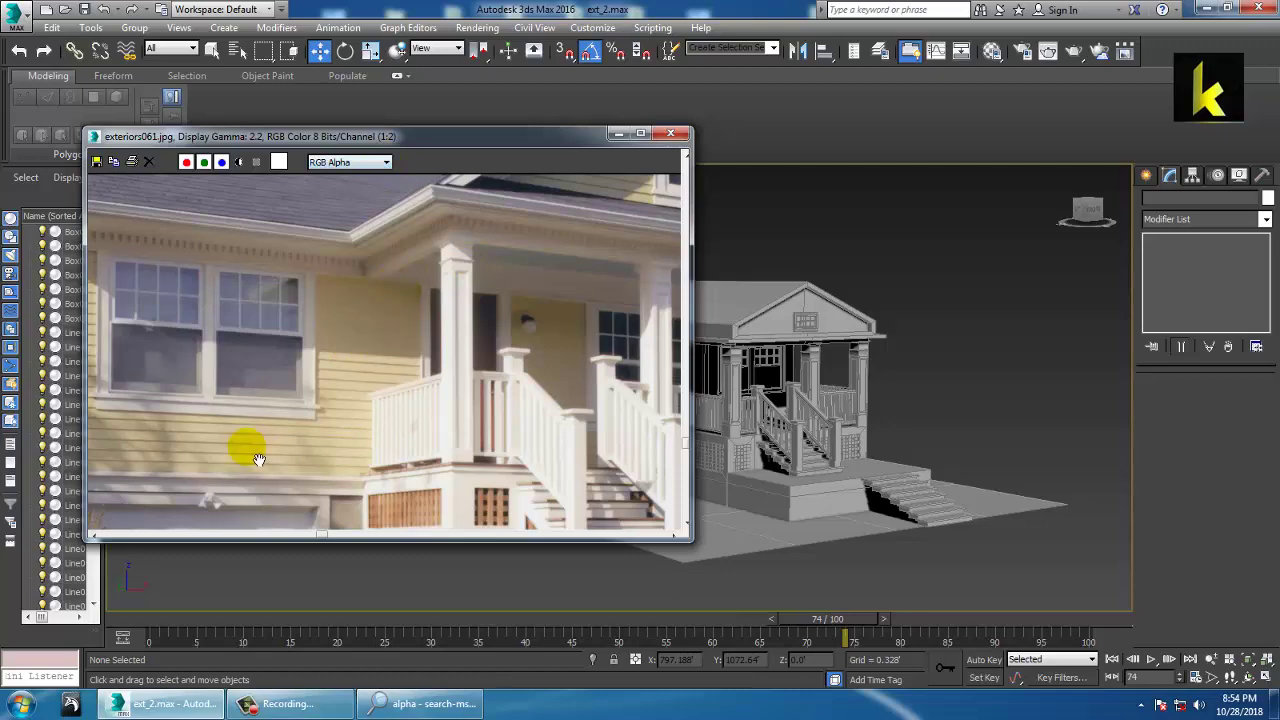
{"action": "left_click_drag", "start_coordinate": [258, 459], "coordinate": [420, 449]}
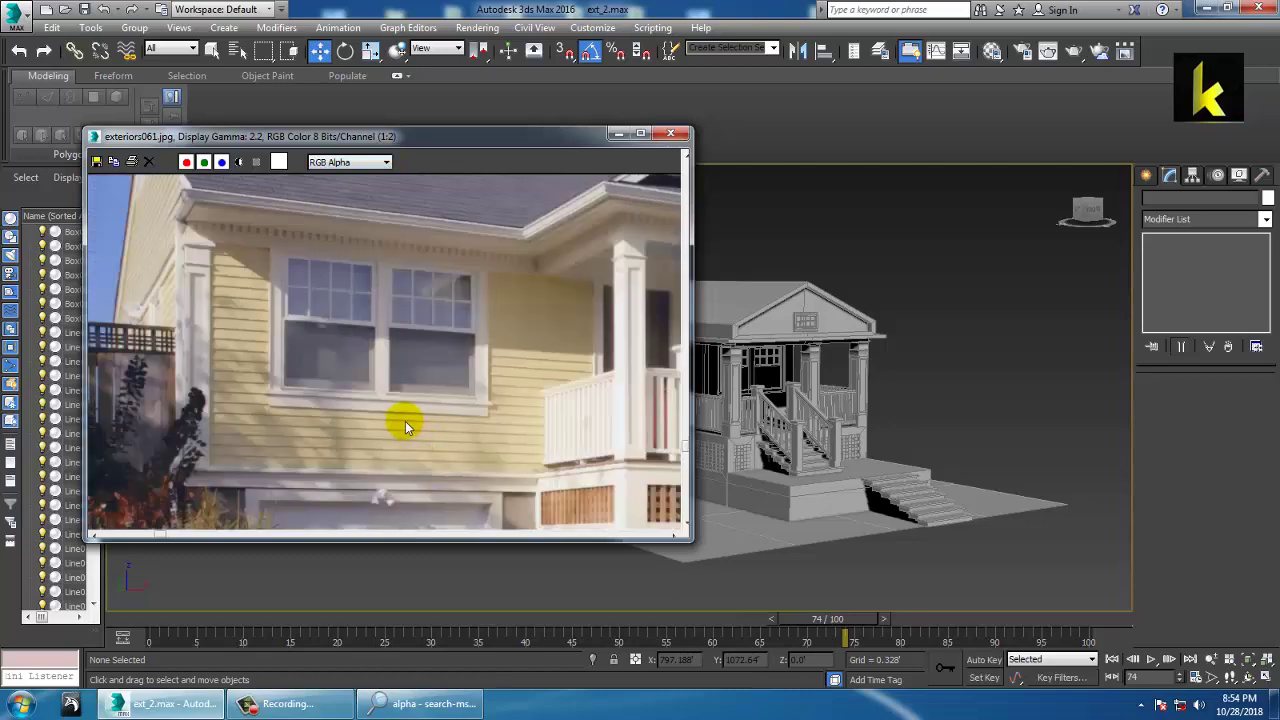
{"action": "middle_click_drag", "start_coordinate": [873, 380], "coordinate": [1016, 362]}
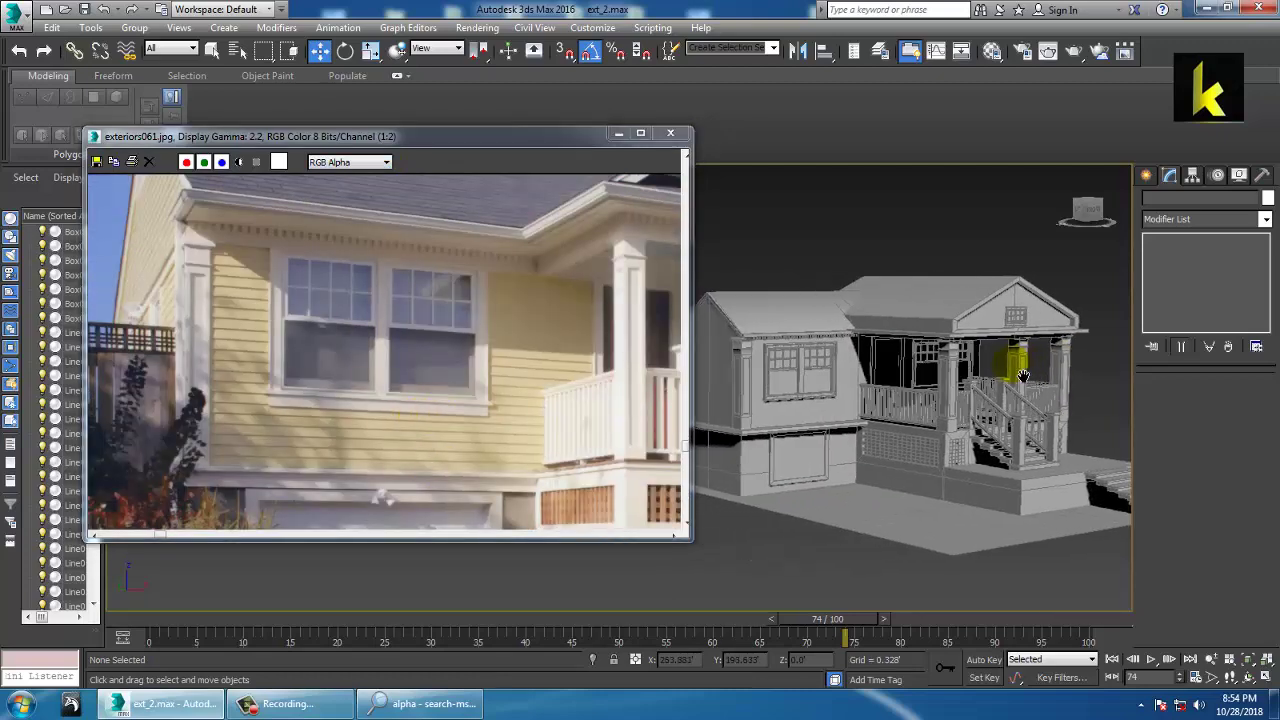
{"action": "middle_click_drag", "start_coordinate": [804, 399], "coordinate": [988, 487]}
{"action": "scroll", "coordinate": [914, 468], "scroll_direction": "up", "scroll_amount": 4}
{"action": "scroll", "coordinate": [372, 398], "scroll_direction": "down", "scroll_amount": 1}
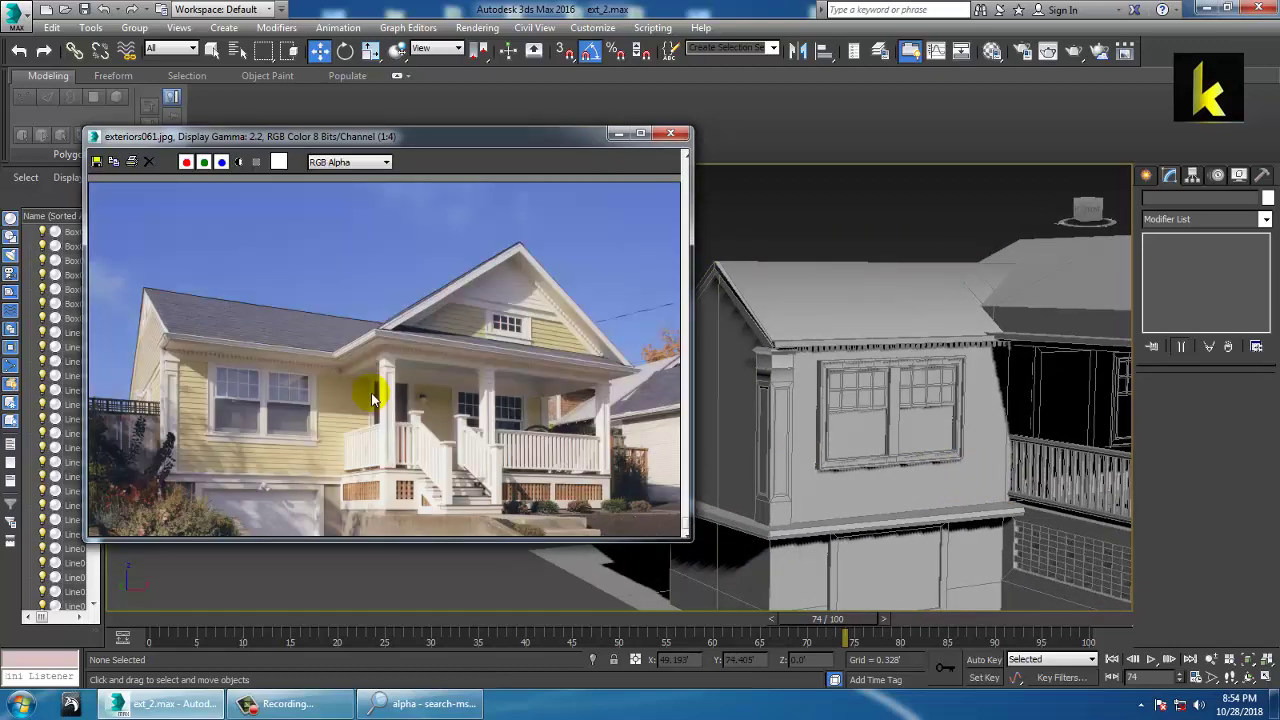
{"action": "scroll", "coordinate": [372, 400], "scroll_direction": "up", "scroll_amount": 1}
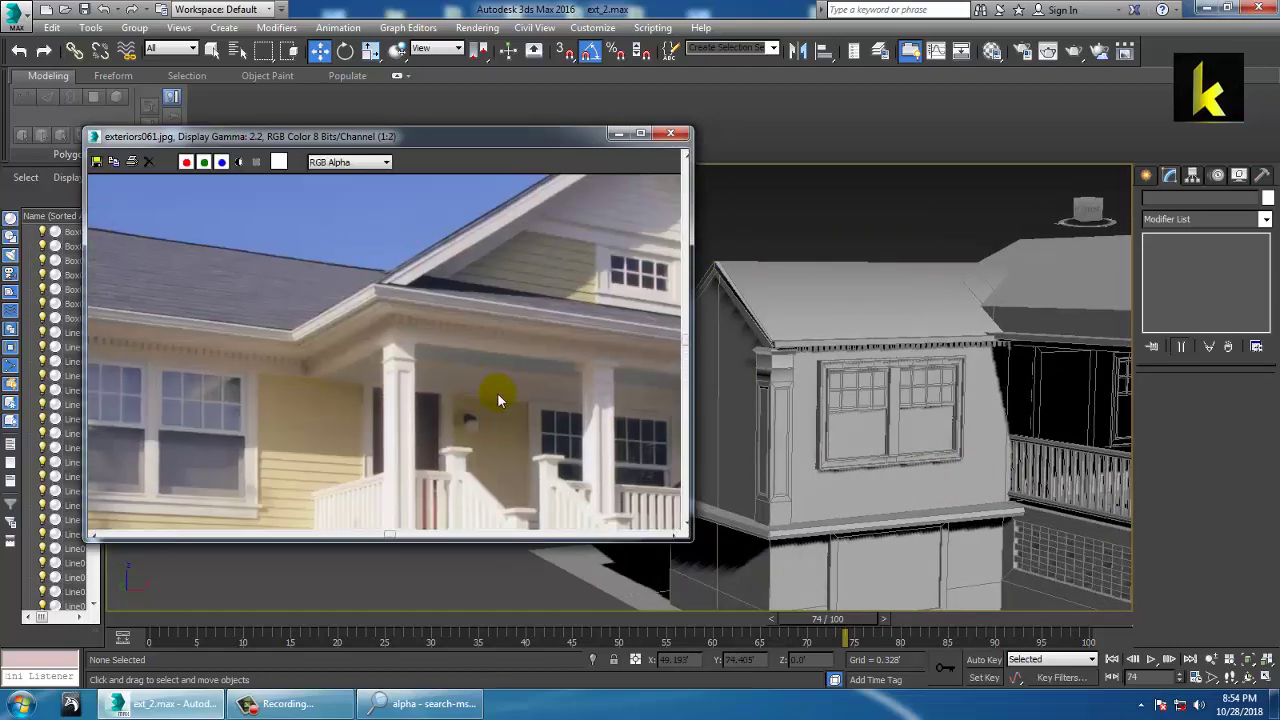
{"action": "scroll", "coordinate": [659, 394], "scroll_direction": "down", "scroll_amount": 1}
{"action": "scroll", "coordinate": [355, 385], "scroll_direction": "up", "scroll_amount": 1}
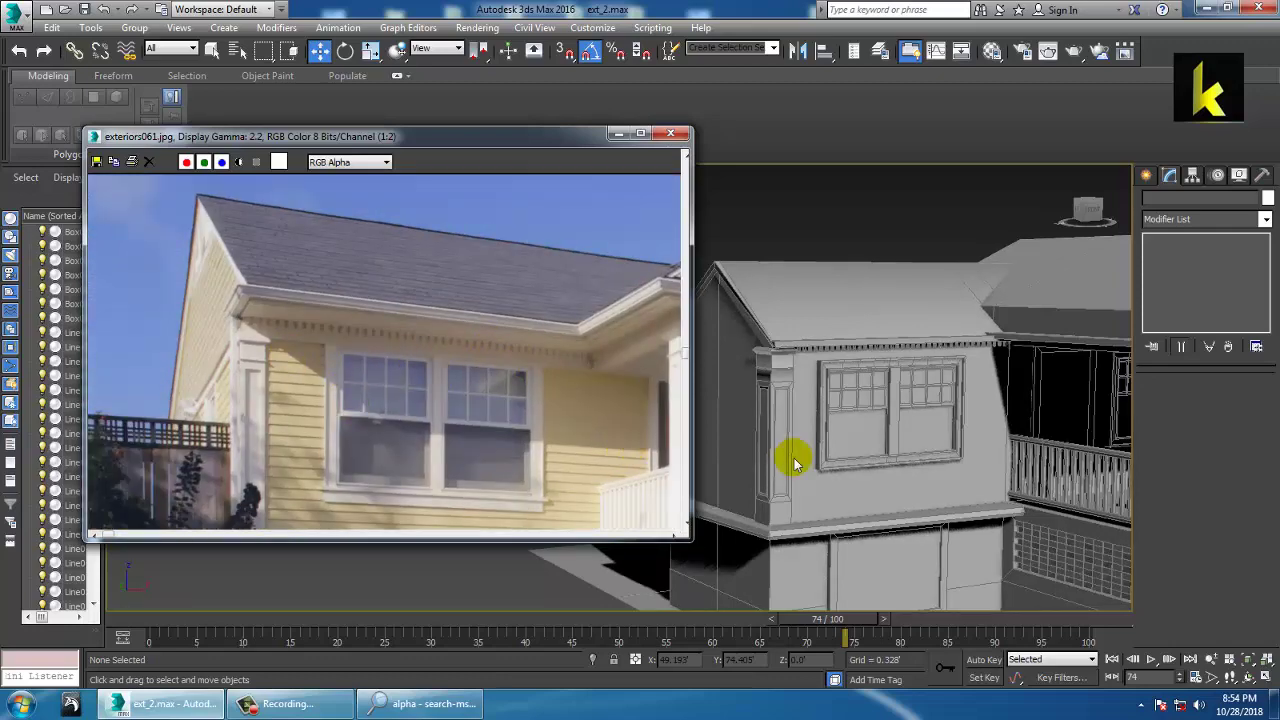
{"action": "scroll", "coordinate": [1014, 451], "scroll_direction": "up", "scroll_amount": 1}
Step: Create an AutoGrid box about 4.635' wide, 0.517' long and 0.544' high on the side gable wall just below the roof peak
{"action": "left_click", "coordinate": [940, 422]}
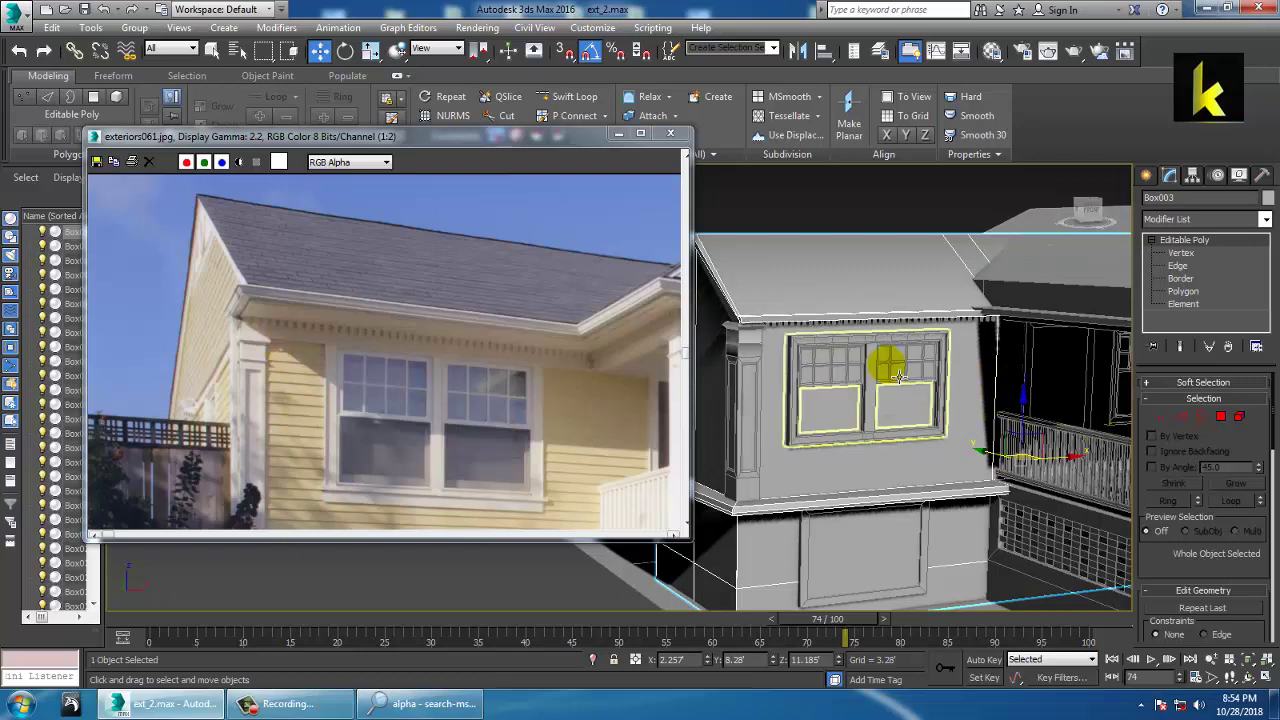
{"action": "middle_click_drag", "start_coordinate": [940, 422], "coordinate": [900, 352]}
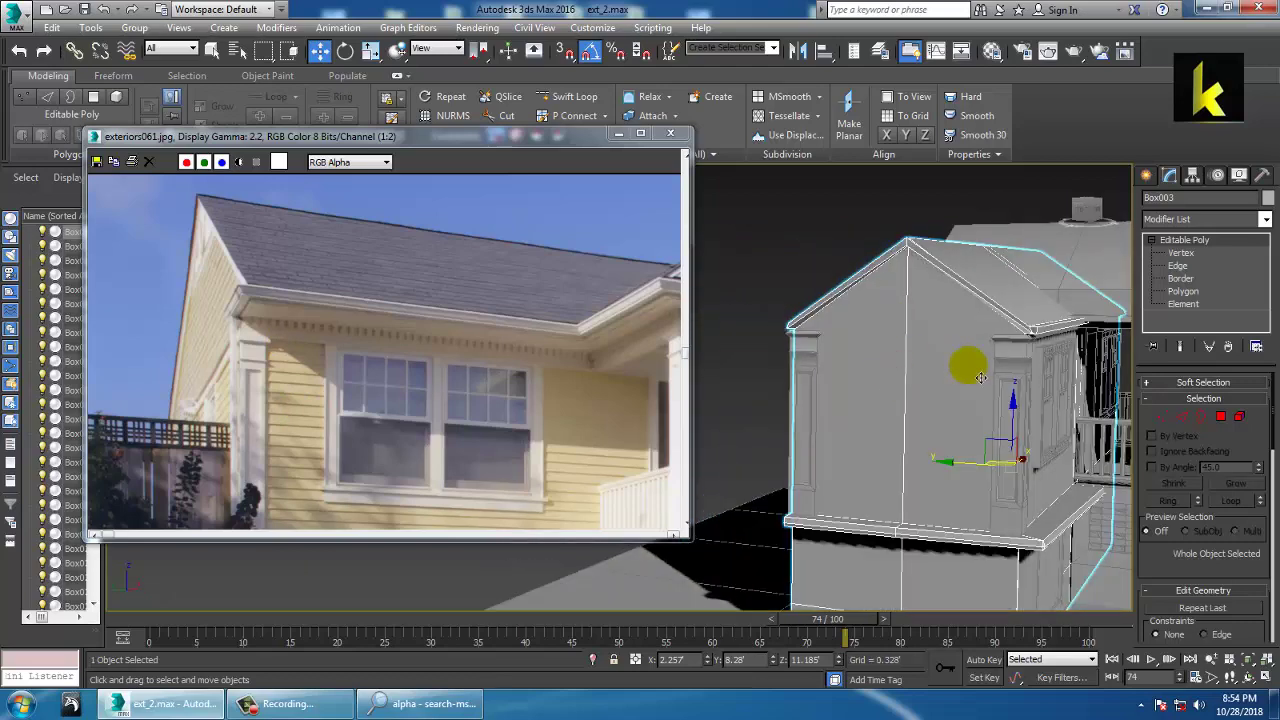
{"action": "middle_click_drag", "start_coordinate": [980, 377], "coordinate": [908, 360], "text": "alt"}
{"action": "scroll", "coordinate": [908, 363], "scroll_direction": "up", "scroll_amount": 2}
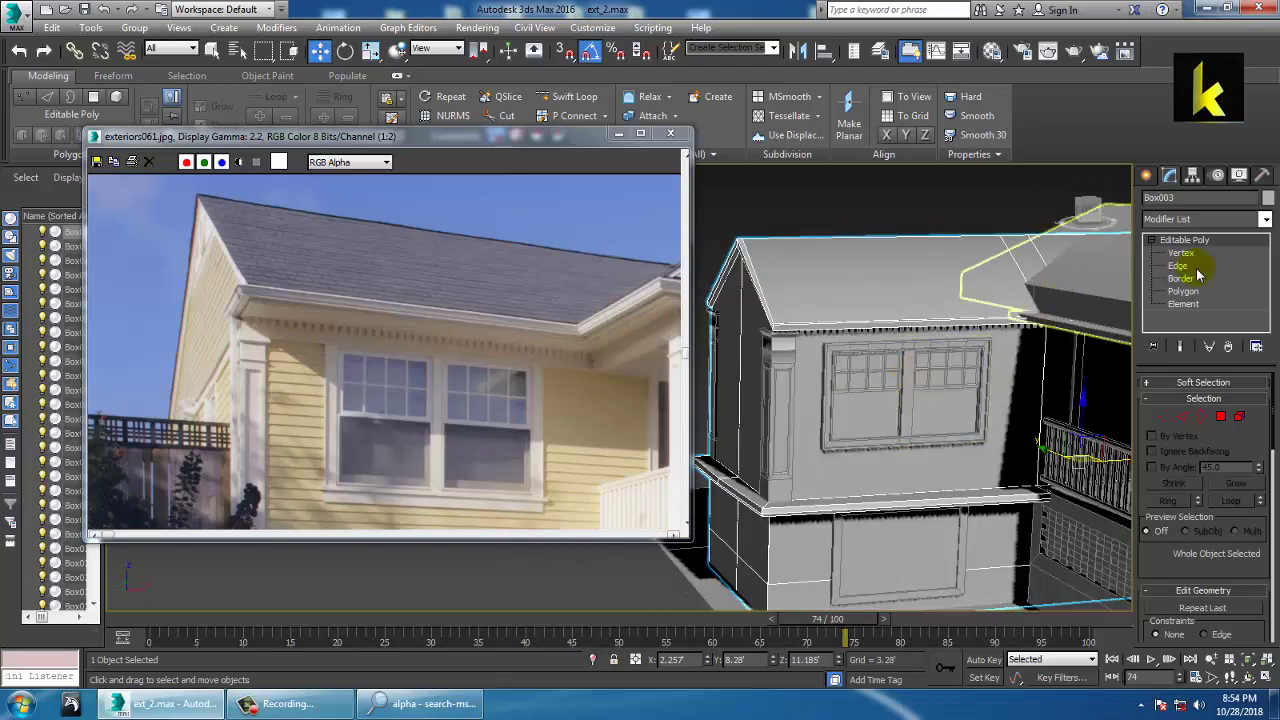
{"action": "left_click", "coordinate": [1148, 178]}
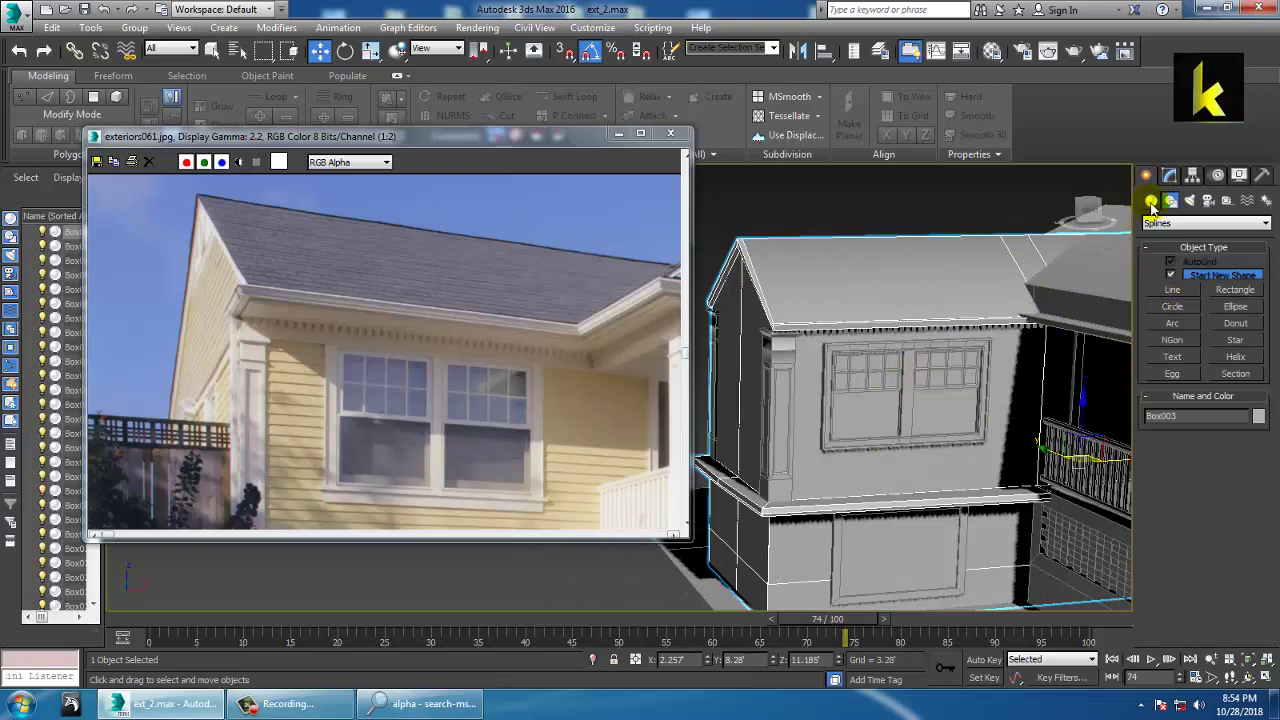
{"action": "left_click", "coordinate": [1151, 201]}
{"action": "left_click", "coordinate": [1172, 277]}
{"action": "middle_click_drag", "start_coordinate": [957, 315], "coordinate": [914, 323], "text": "alt"}
{"action": "scroll", "coordinate": [920, 321], "scroll_direction": "up", "scroll_amount": 4}
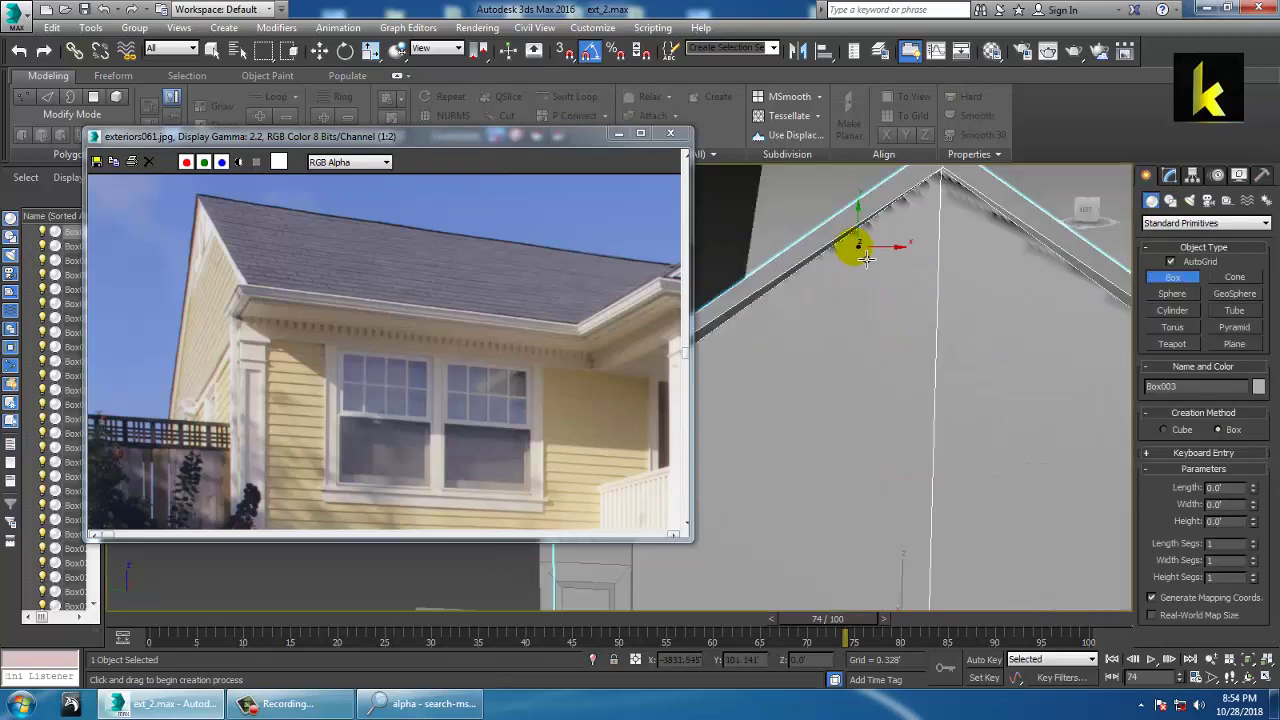
{"action": "left_click_drag", "start_coordinate": [848, 246], "coordinate": [1052, 266]}
{"action": "left_click", "coordinate": [1051, 309]}
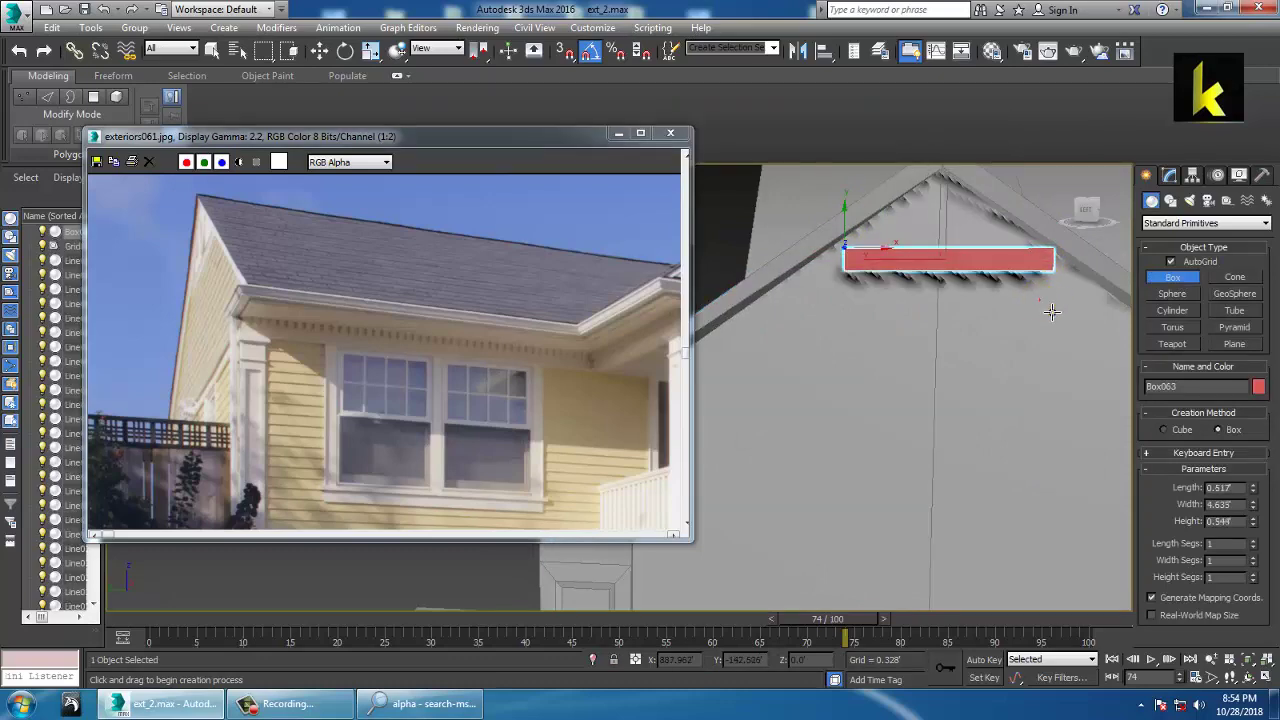
Step: Scale the box's projection from the gable wall to about 25% to make a thin siding board
{"action": "key", "text": "w"}
{"action": "middle_click_drag", "start_coordinate": [1038, 307], "coordinate": [1000, 405], "text": "alt"}
{"action": "key", "text": "r"}
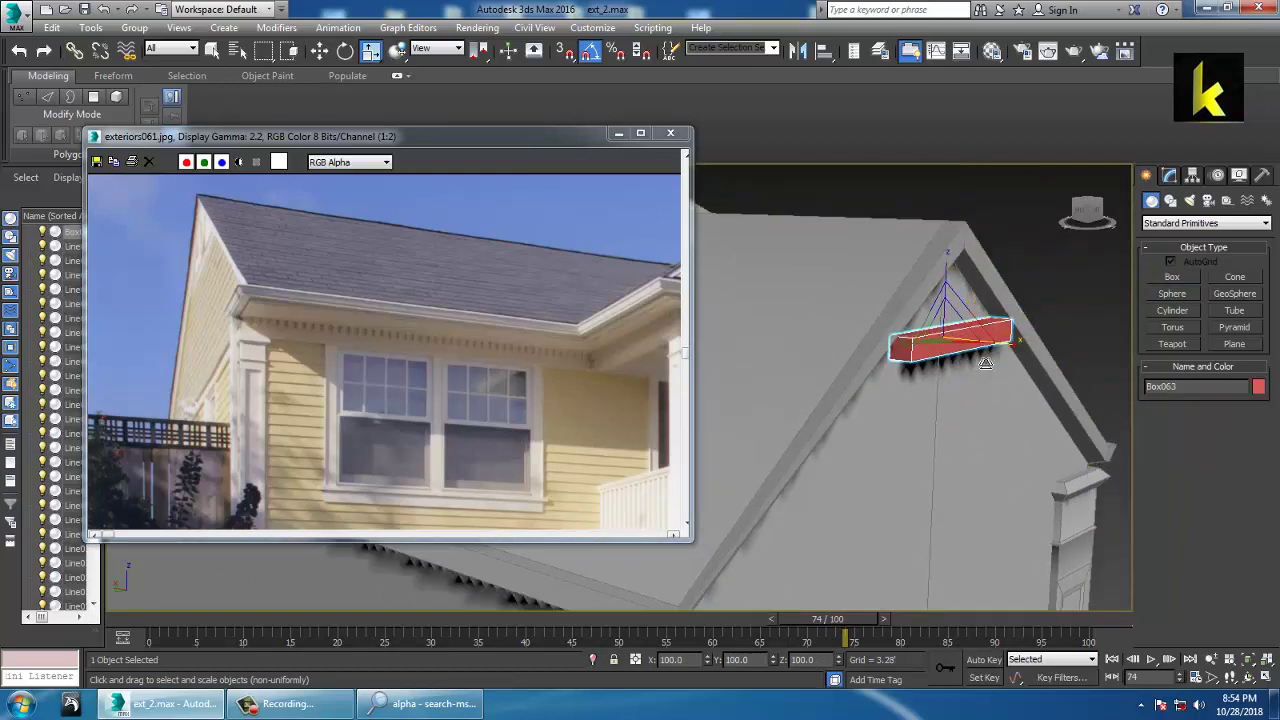
{"action": "left_click_drag", "start_coordinate": [1008, 347], "coordinate": [877, 355]}
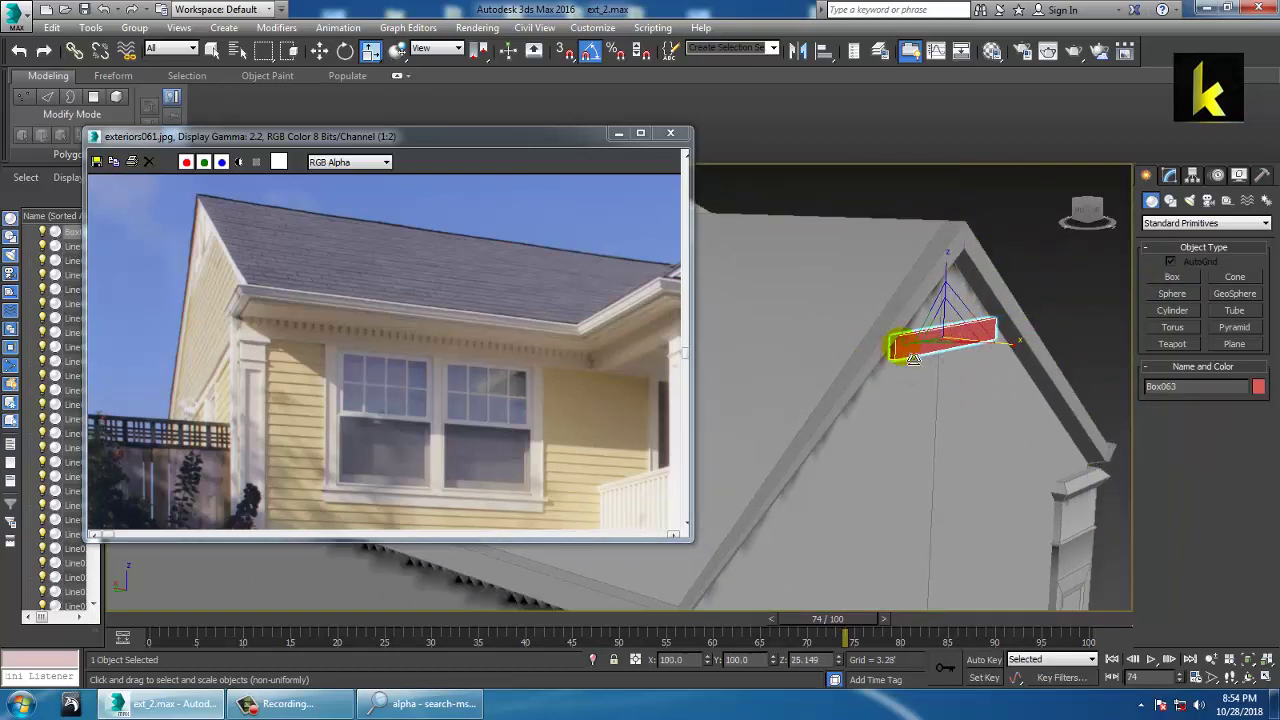
Step: Move the board up about 0.45' and sideways about 0.3' to centre it under the gable peak
{"action": "key", "text": "w"}
{"action": "middle_click_drag", "start_coordinate": [1000, 350], "coordinate": [972, 349], "text": "alt"}
{"action": "scroll", "coordinate": [932, 377], "scroll_direction": "up", "scroll_amount": 5}
{"action": "scroll", "coordinate": [932, 370], "scroll_direction": "down", "scroll_amount": 7}
{"action": "scroll", "coordinate": [920, 360], "scroll_direction": "up", "scroll_amount": 3}
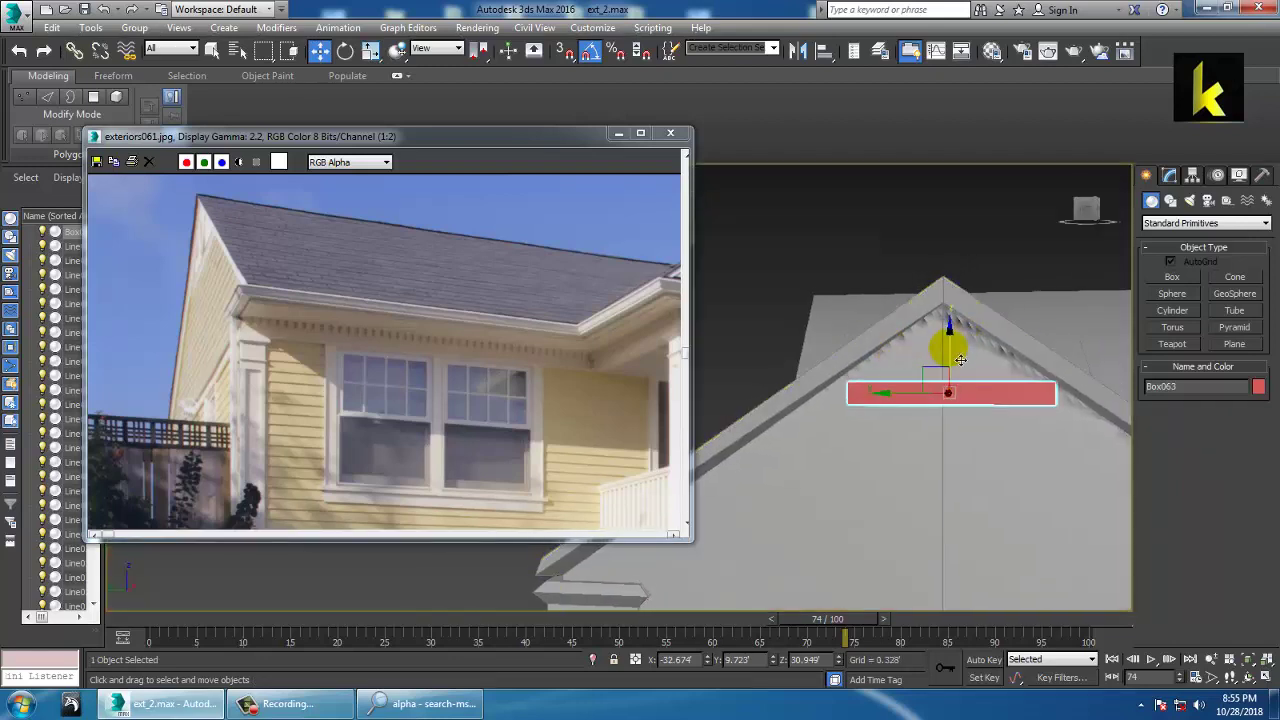
{"action": "left_click_drag", "start_coordinate": [946, 349], "coordinate": [948, 331]}
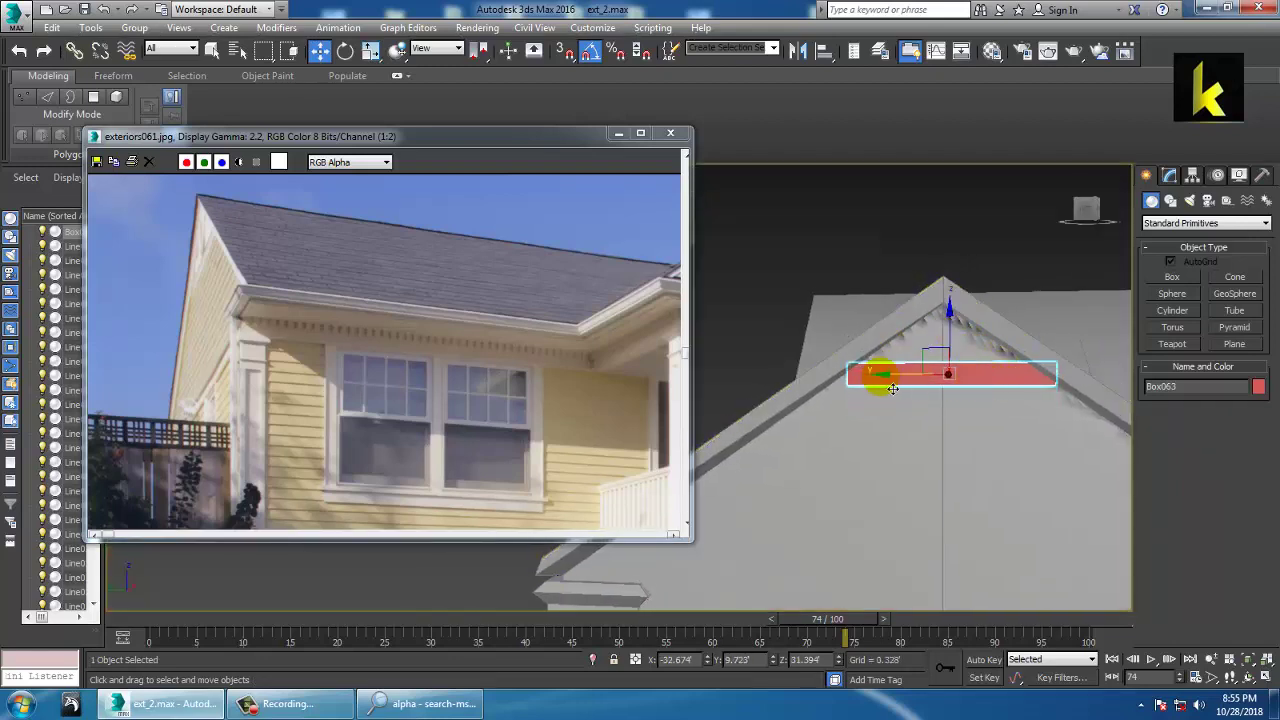
{"action": "left_click_drag", "start_coordinate": [893, 388], "coordinate": [885, 389]}
{"action": "scroll", "coordinate": [886, 389], "scroll_direction": "down", "scroll_amount": 5}
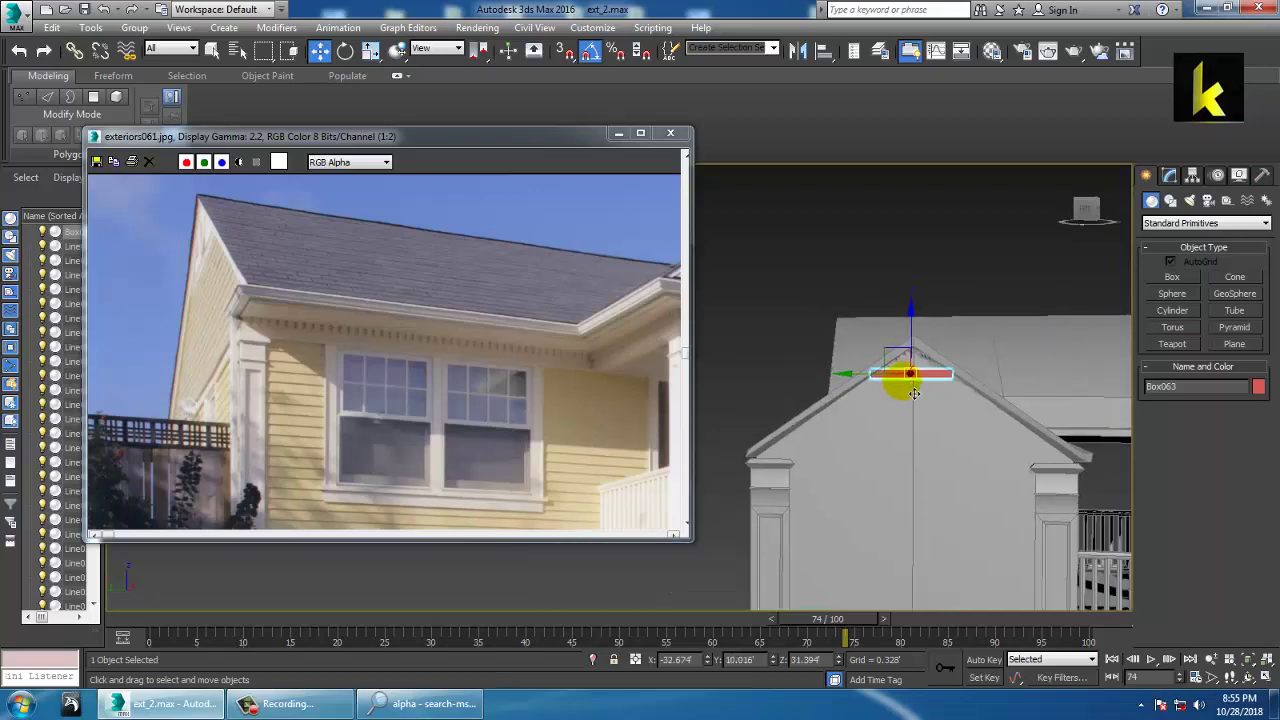
Step: Clone the board downward as 42 copies spaced about 0.55' apart to cover the side gable wall
{"action": "key", "text": "alt+w"}
{"action": "scroll", "coordinate": [977, 311], "scroll_direction": "down", "scroll_amount": 5}
{"action": "middle_click_drag", "start_coordinate": [983, 281], "coordinate": [974, 251]}
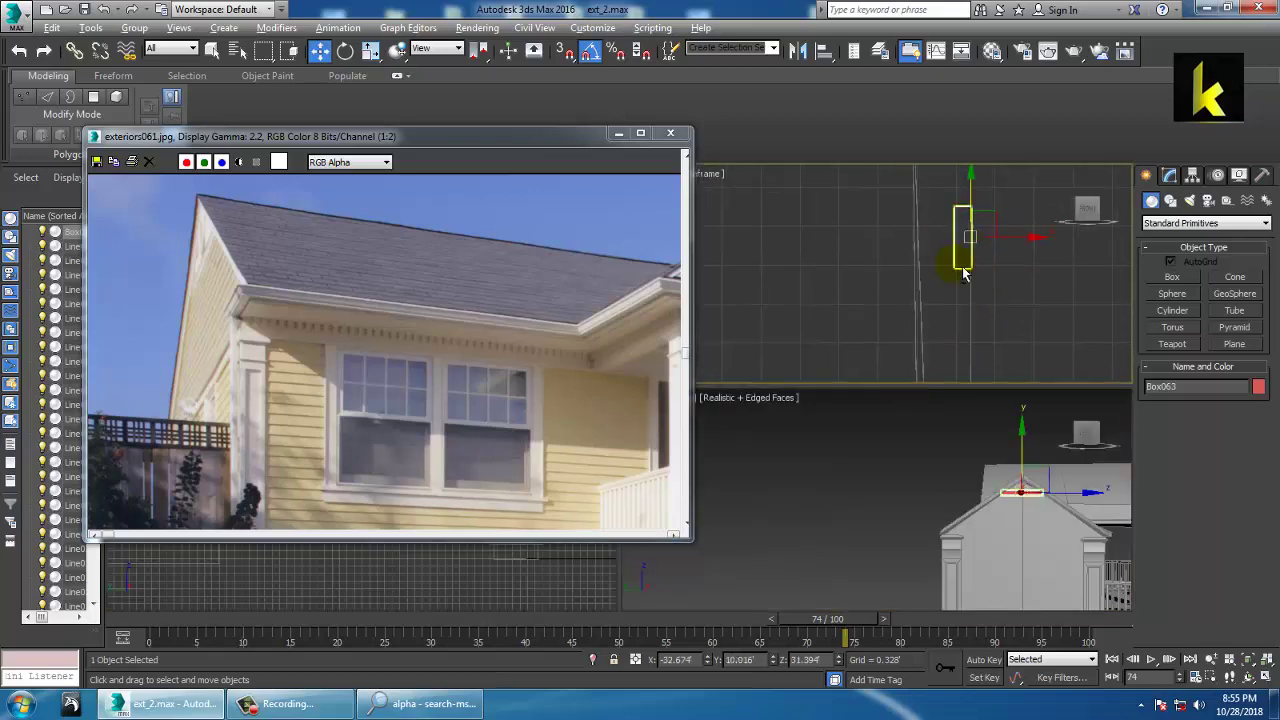
{"action": "key", "text": "alt+w"}
{"action": "key", "text": "alt+w"}
{"action": "right_click", "coordinate": [1055, 517]}
{"action": "key", "text": "alt+w"}
{"action": "scroll", "coordinate": [834, 283], "scroll_direction": "up", "scroll_amount": 5}
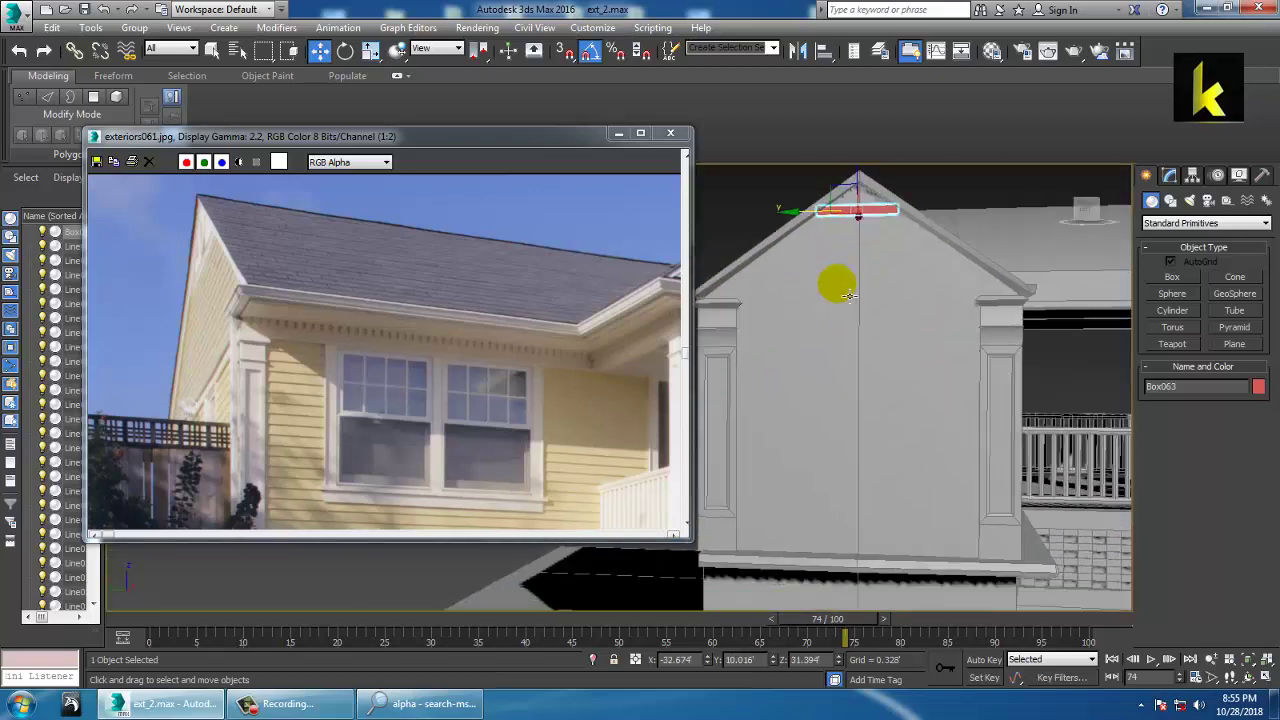
{"action": "middle_click_drag", "start_coordinate": [882, 226], "coordinate": [902, 266]}
{"action": "scroll", "coordinate": [908, 300], "scroll_direction": "up", "scroll_amount": 3}
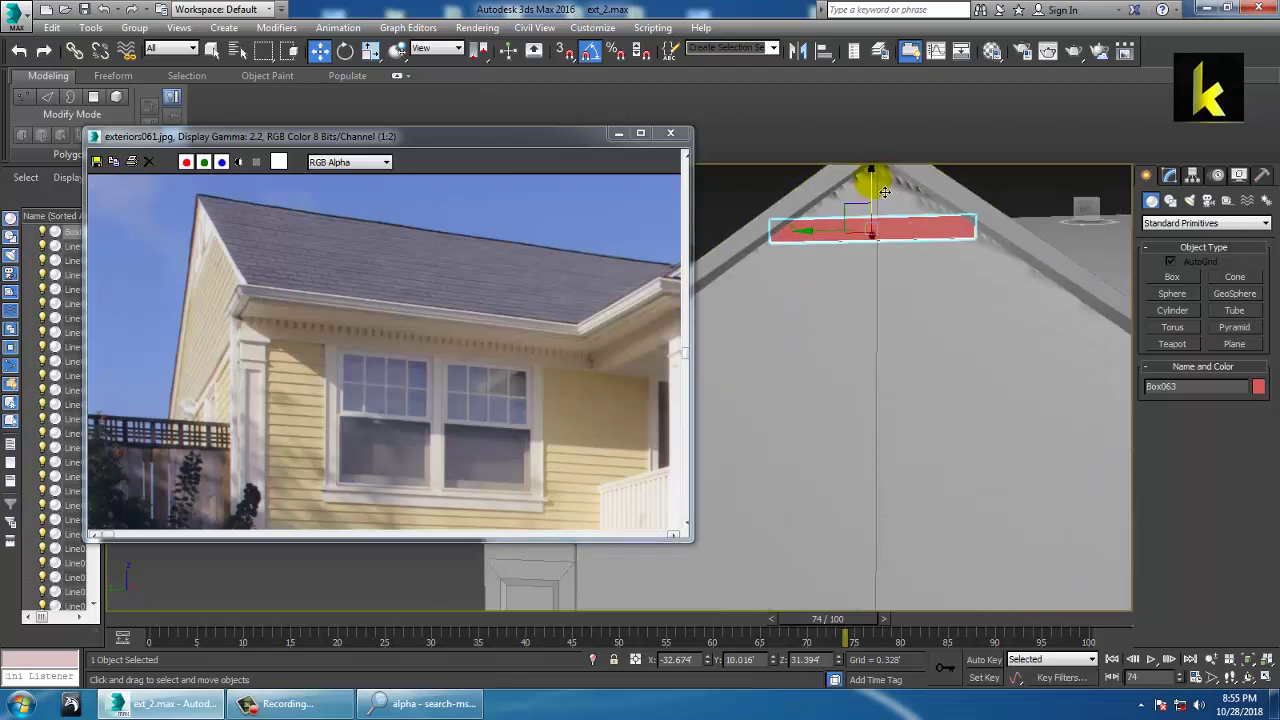
{"action": "left_click_drag", "start_coordinate": [884, 191], "coordinate": [900, 215]}
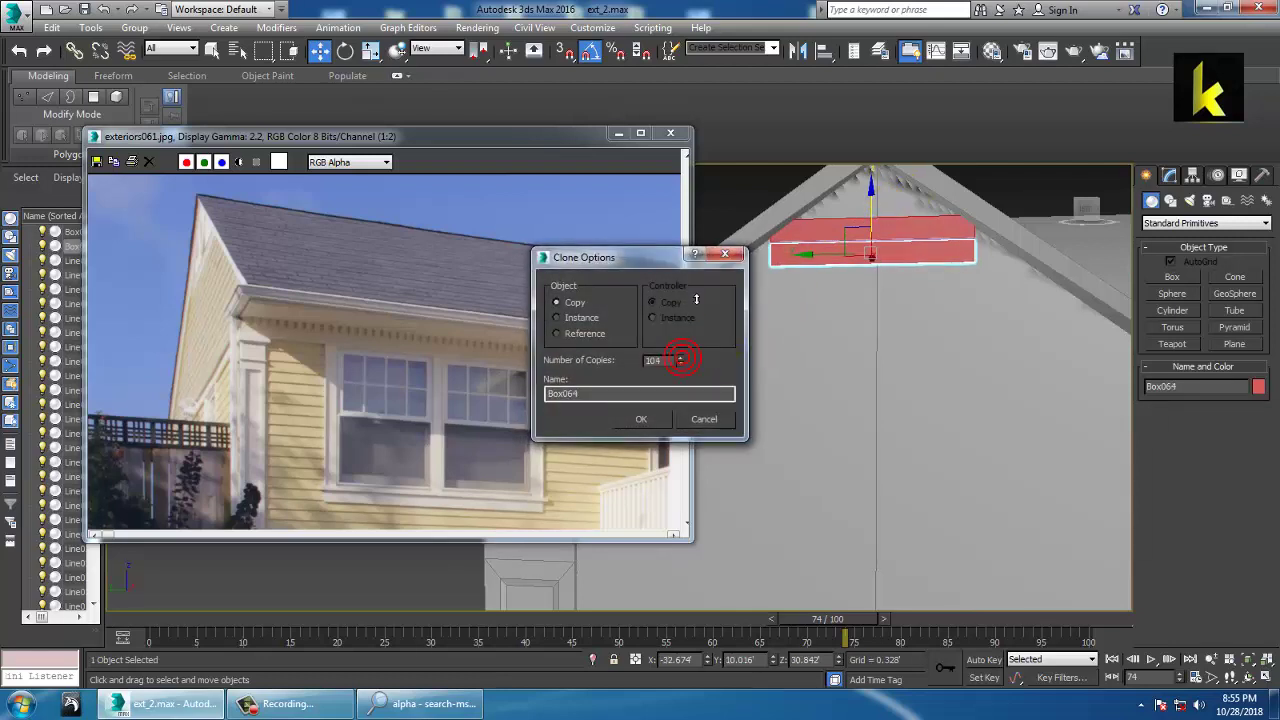
{"action": "left_click", "coordinate": [652, 428]}
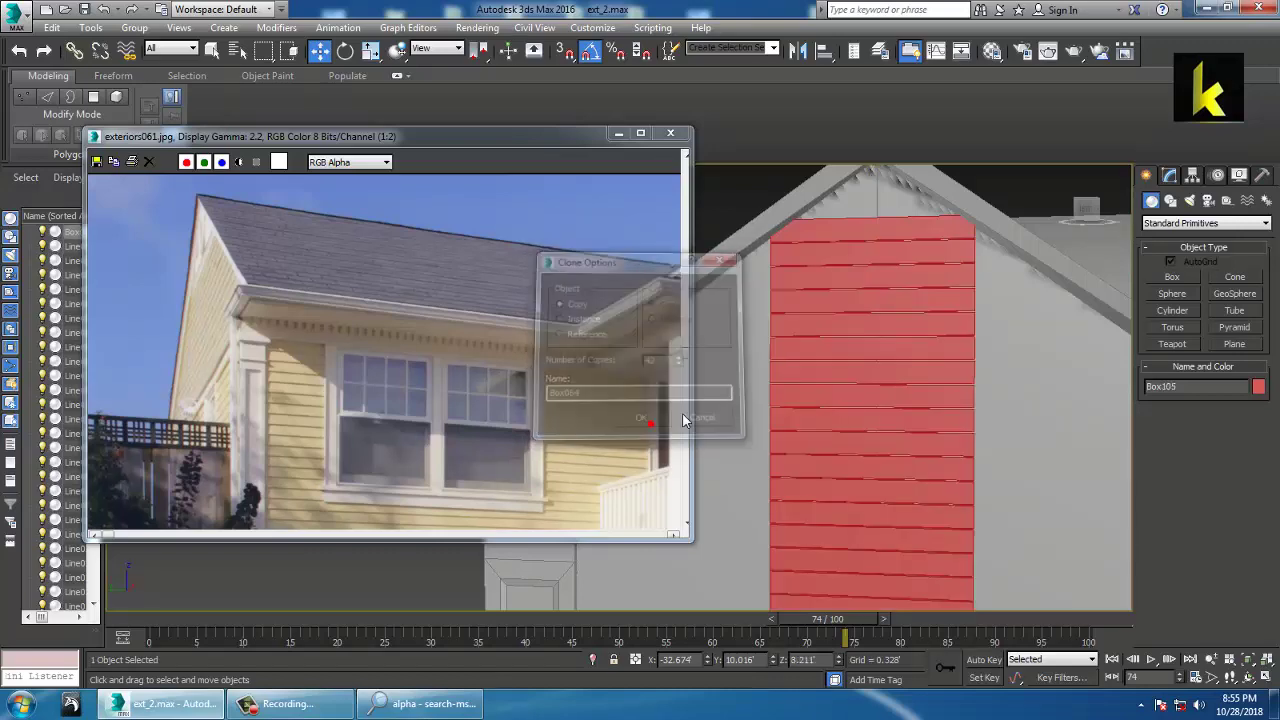
Step: Examine the column of siding boards from the raised base up to the gable peak
{"action": "middle_click_drag", "start_coordinate": [1056, 495], "coordinate": [1023, 306]}
{"action": "scroll", "coordinate": [1020, 310], "scroll_direction": "down", "scroll_amount": 8}
{"action": "scroll", "coordinate": [929, 427], "scroll_direction": "up", "scroll_amount": 5}
{"action": "scroll", "coordinate": [929, 425], "scroll_direction": "up", "scroll_amount": 2}
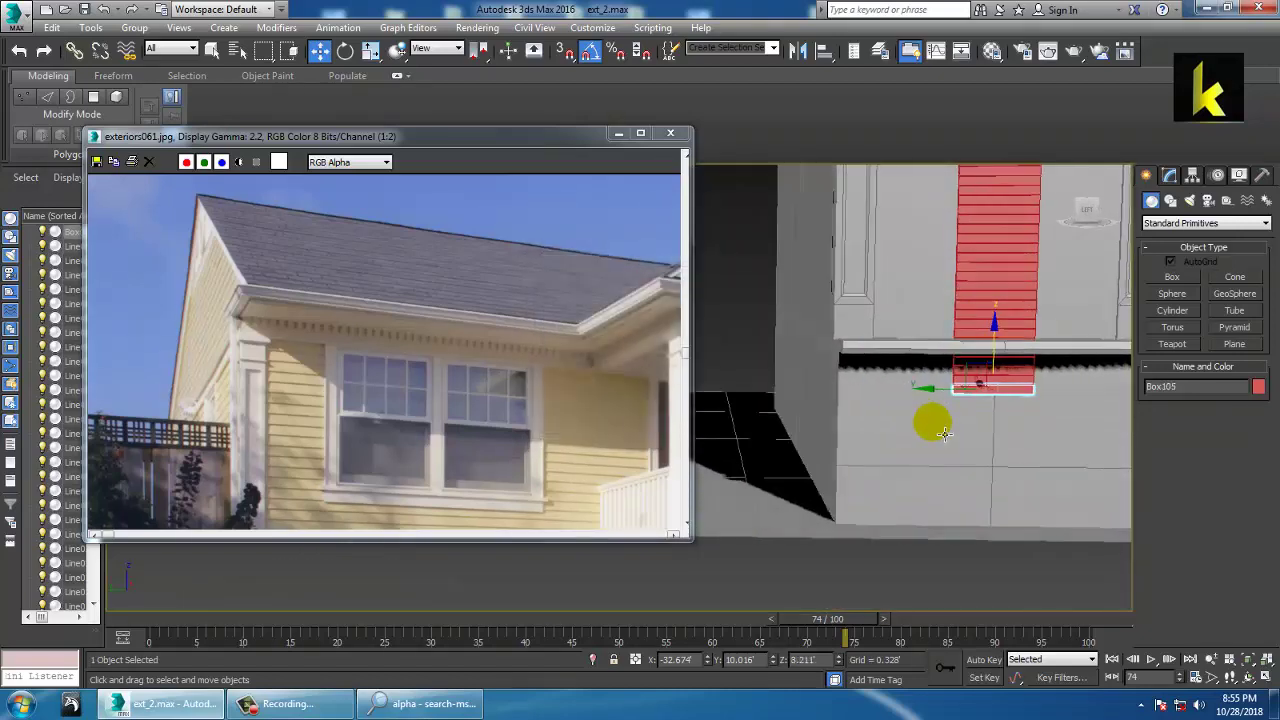
{"action": "scroll", "coordinate": [929, 423], "scroll_direction": "down", "scroll_amount": 5}
{"action": "scroll", "coordinate": [960, 410], "scroll_direction": "up", "scroll_amount": 5}
{"action": "scroll", "coordinate": [900, 360], "scroll_direction": "up", "scroll_amount": 2}
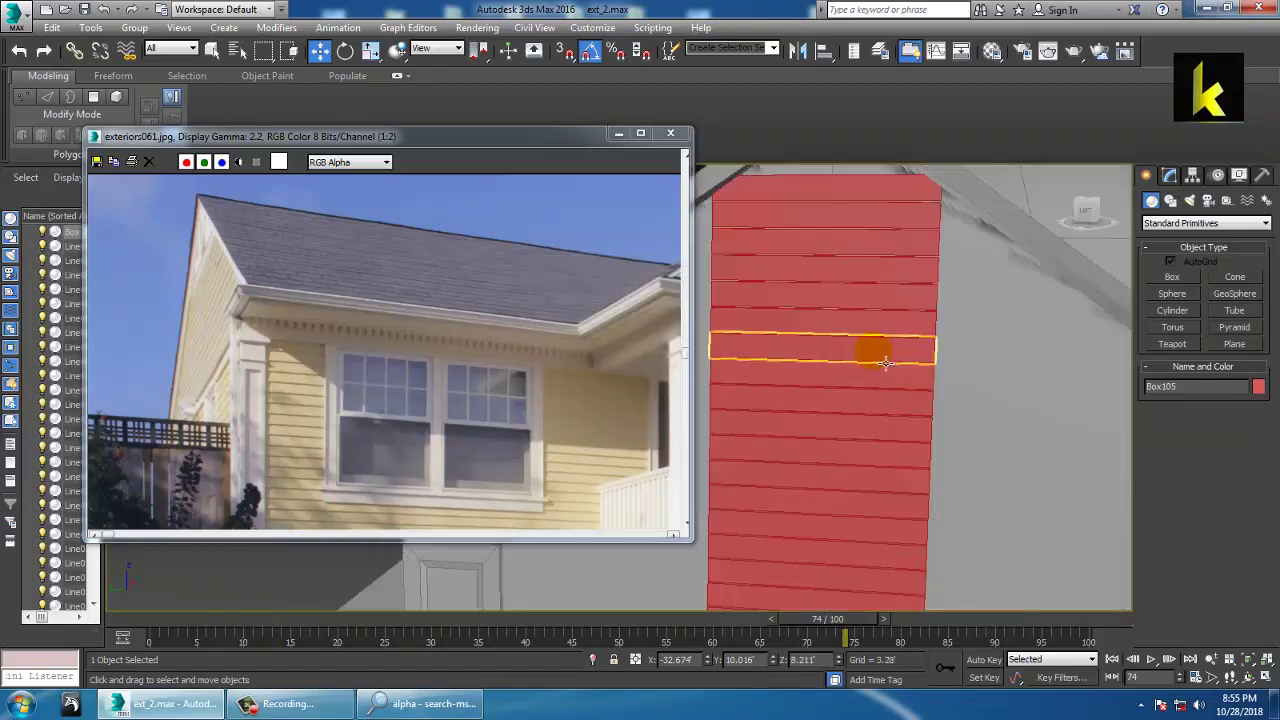
{"action": "scroll", "coordinate": [994, 337], "scroll_direction": "down", "scroll_amount": 4}
{"action": "scroll", "coordinate": [917, 343], "scroll_direction": "up", "scroll_amount": 4}
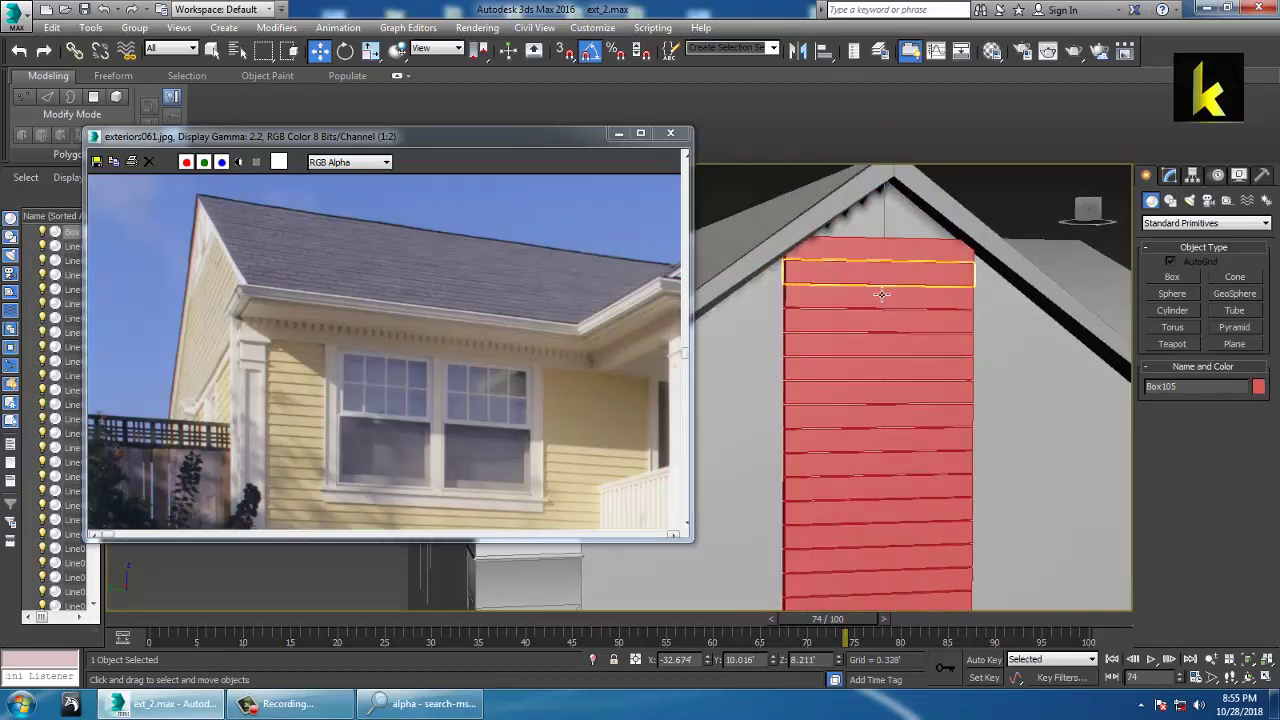
Step: Select all the siding boards, excluding the rest of the house, and convert them to Editable Poly
{"action": "left_click", "coordinate": [880, 274]}
{"action": "scroll", "coordinate": [898, 338], "scroll_direction": "up", "scroll_amount": 1}
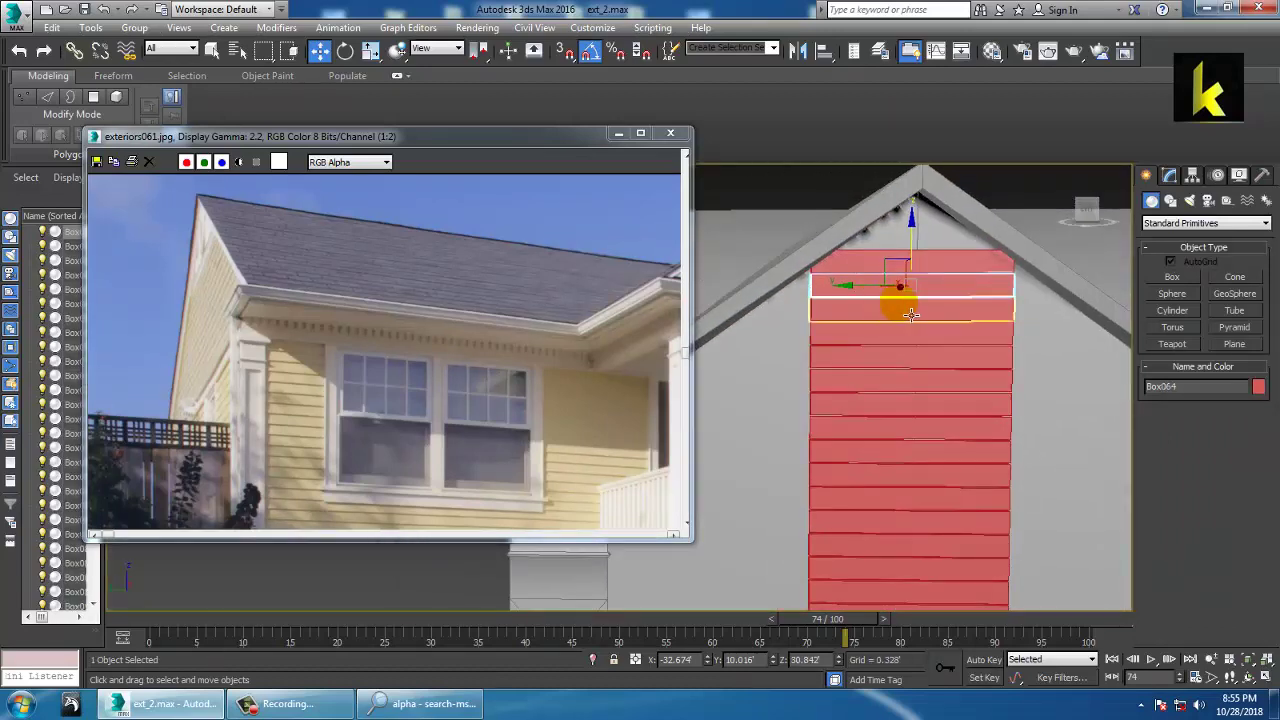
{"action": "scroll", "coordinate": [895, 320], "scroll_direction": "down", "scroll_amount": 6}
{"action": "left_click_drag", "start_coordinate": [808, 218], "coordinate": [925, 493]}
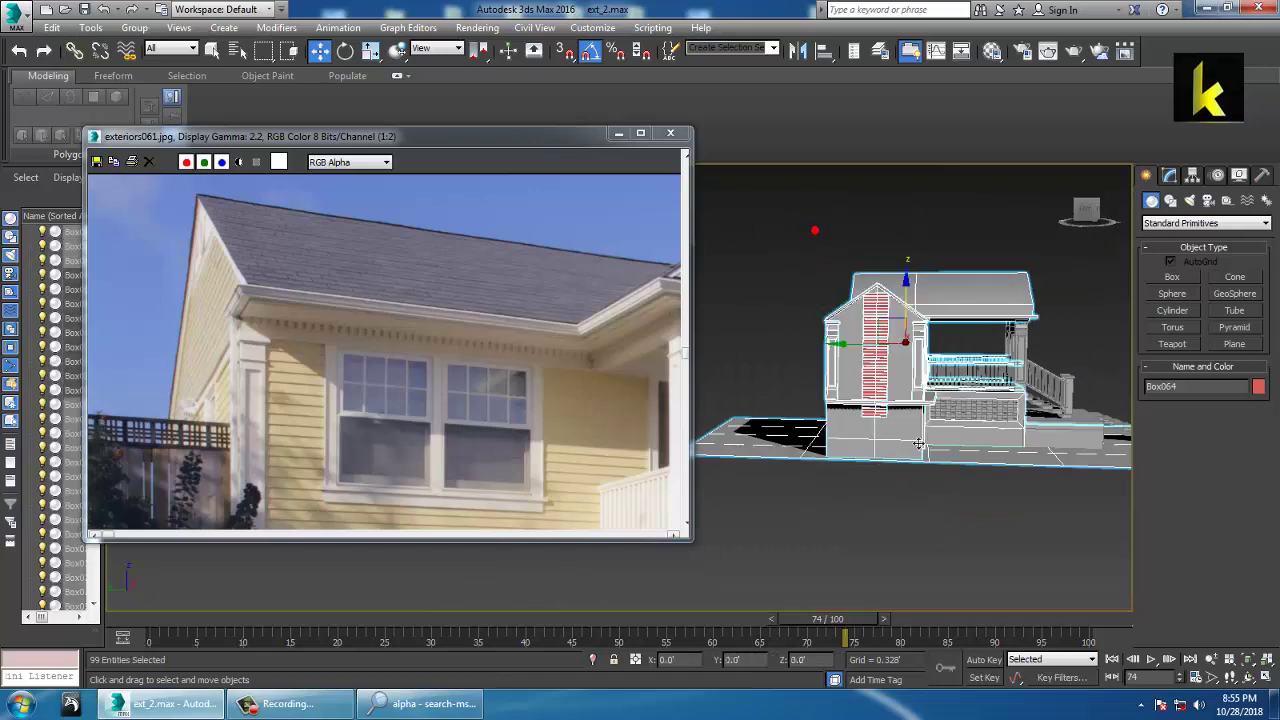
{"action": "left_click_drag", "start_coordinate": [902, 215], "coordinate": [1083, 601], "text": "alt"}
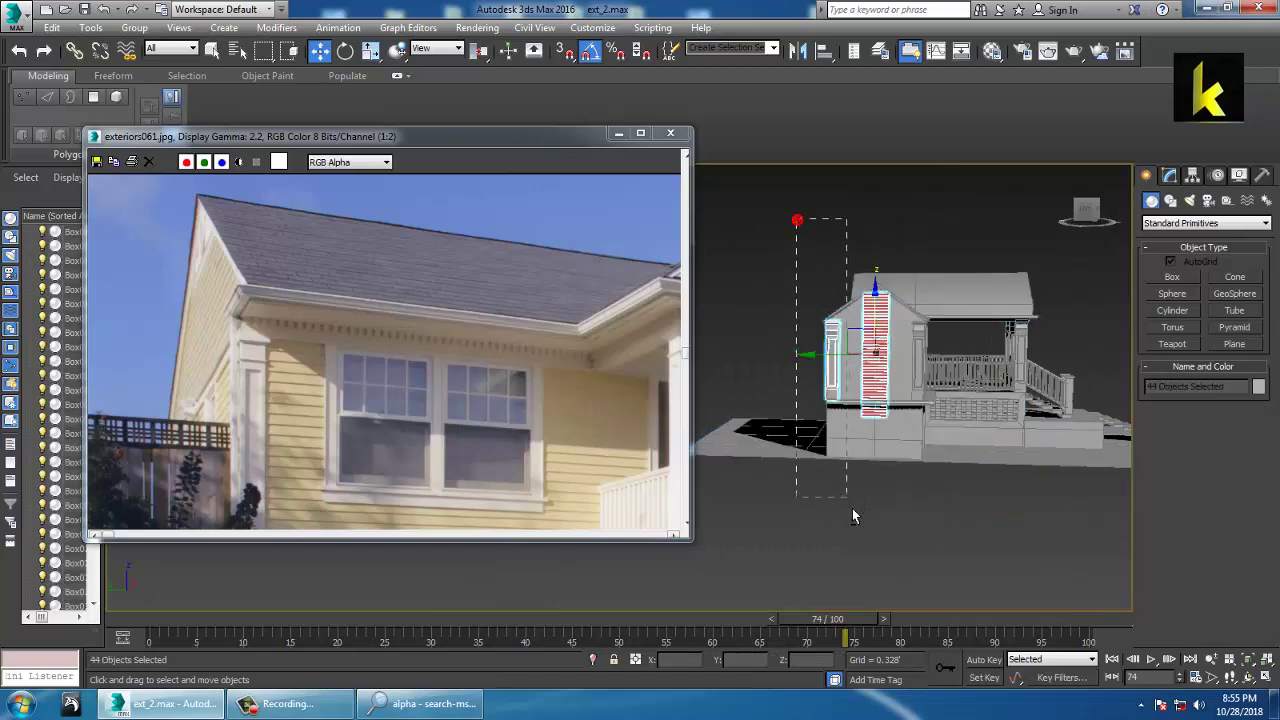
{"action": "left_click_drag", "start_coordinate": [852, 515], "coordinate": [853, 517], "text": "alt"}
{"action": "middle_click_drag", "start_coordinate": [921, 263], "coordinate": [994, 491]}
{"action": "scroll", "coordinate": [957, 431], "scroll_direction": "up", "scroll_amount": 4}
{"action": "middle_click_drag", "start_coordinate": [972, 563], "coordinate": [957, 377]}
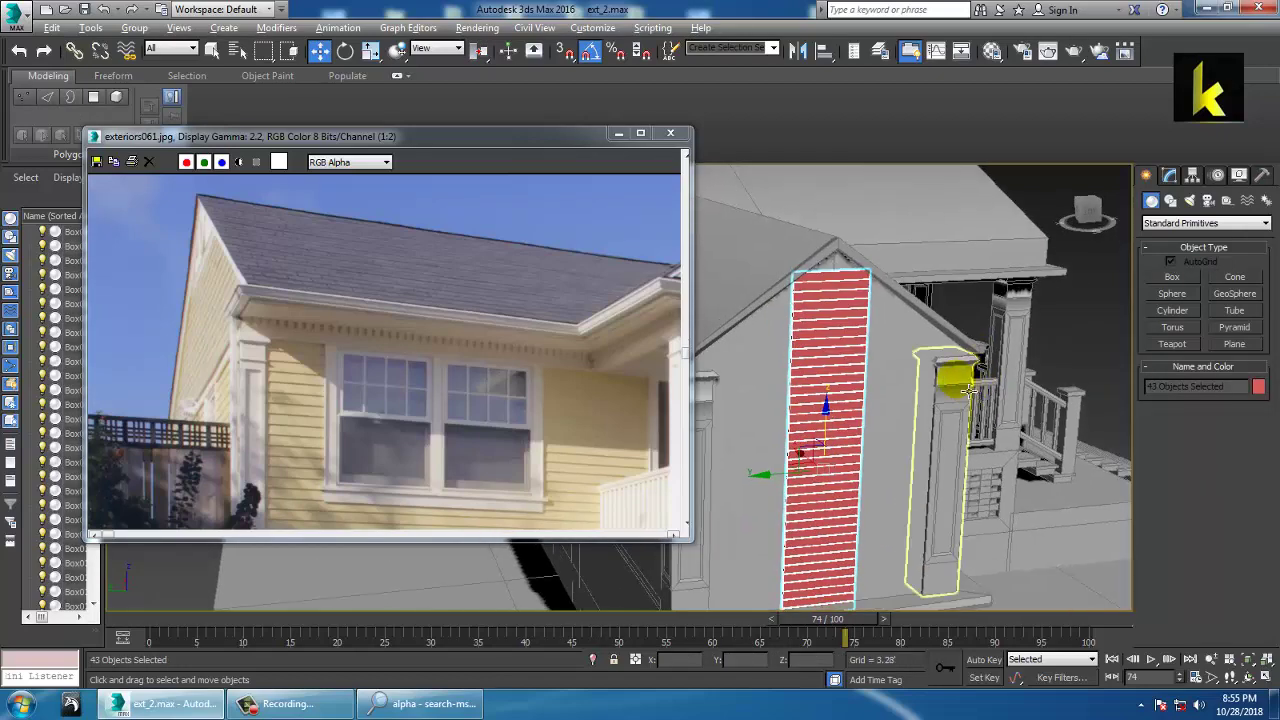
{"action": "right_click", "coordinate": [829, 305]}
{"action": "mouse_move", "coordinate": [928, 466]}
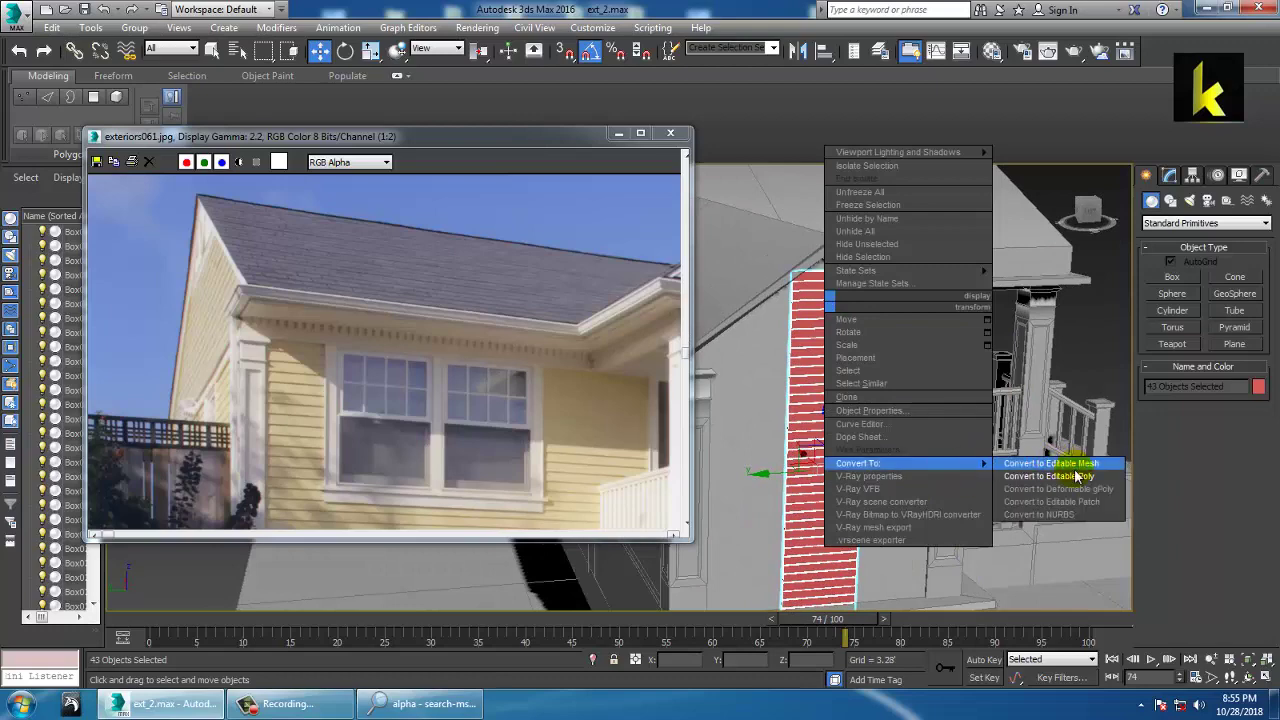
{"action": "left_click", "coordinate": [1077, 476]}
Step: Scale all vertices of the second board from the top lengthwise until its ends reach both roof slopes
{"action": "scroll", "coordinate": [940, 361], "scroll_direction": "up", "scroll_amount": 5}
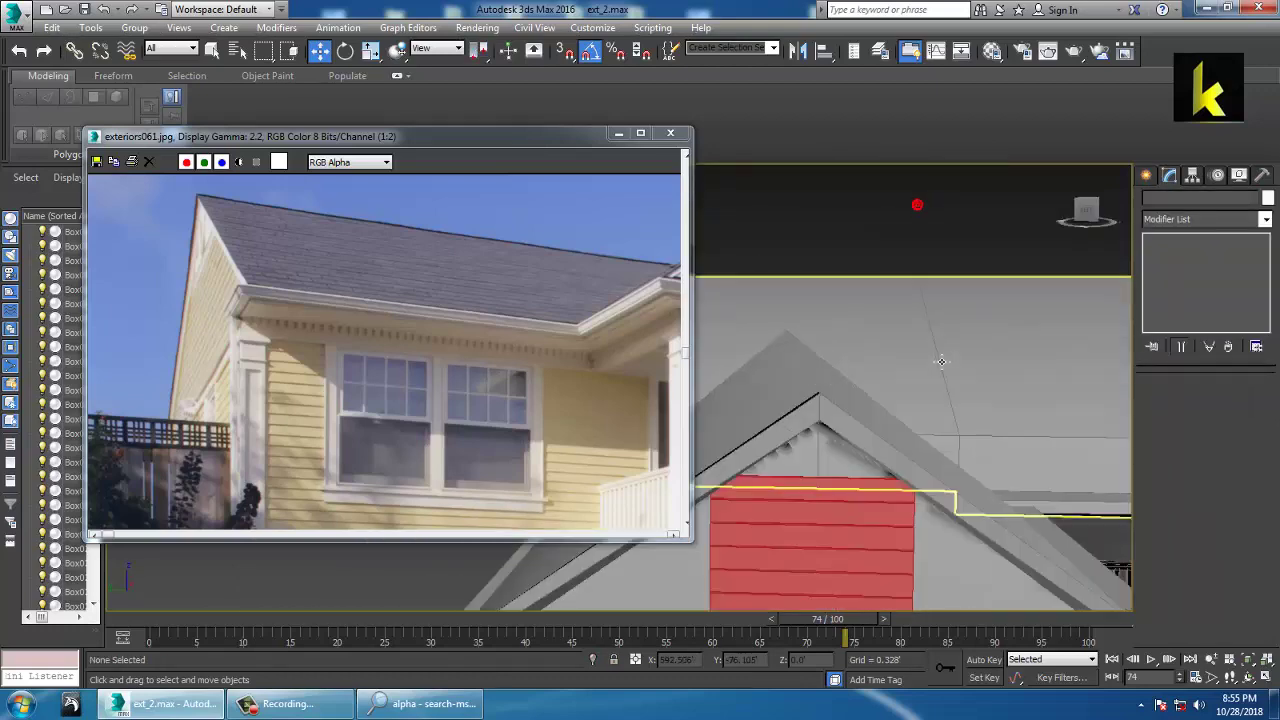
{"action": "middle_click_drag", "start_coordinate": [838, 546], "coordinate": [912, 375]}
{"action": "left_click", "coordinate": [880, 351]}
{"action": "key", "text": "1"}
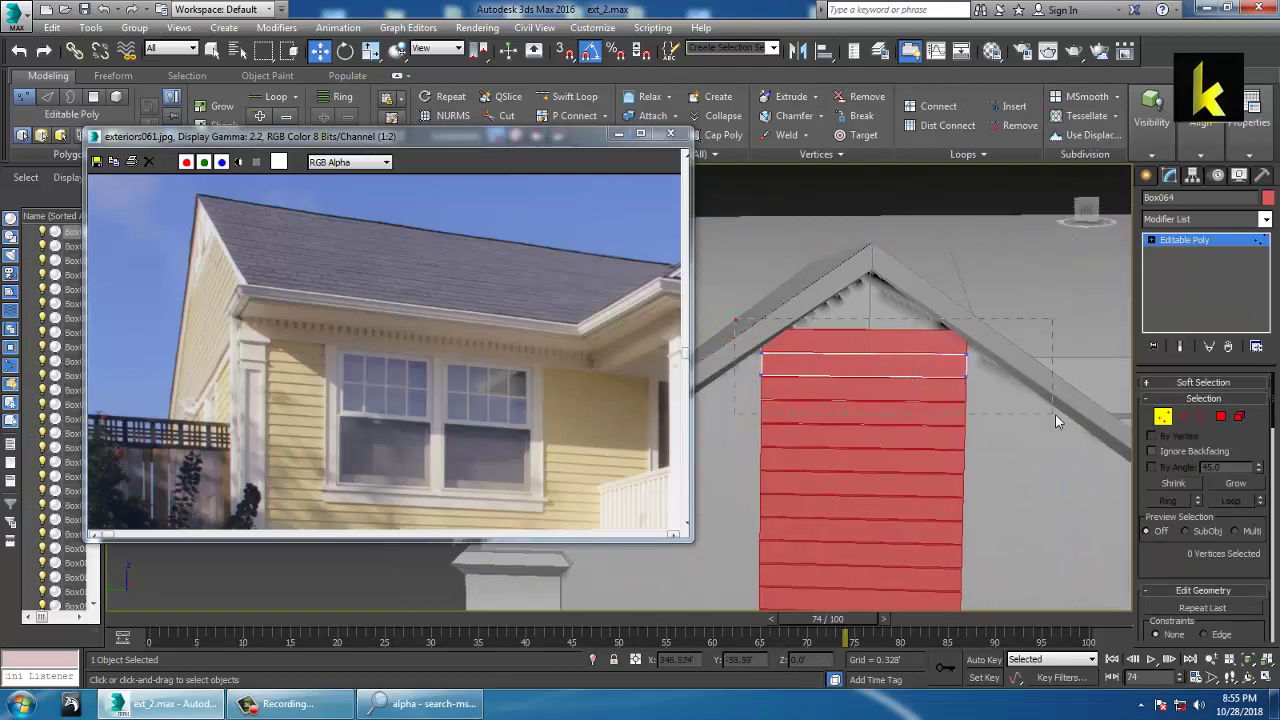
{"action": "left_click_drag", "start_coordinate": [1055, 414], "coordinate": [1055, 414]}
{"action": "key", "text": "w"}
{"action": "left_click_drag", "start_coordinate": [946, 376], "coordinate": [985, 388]}
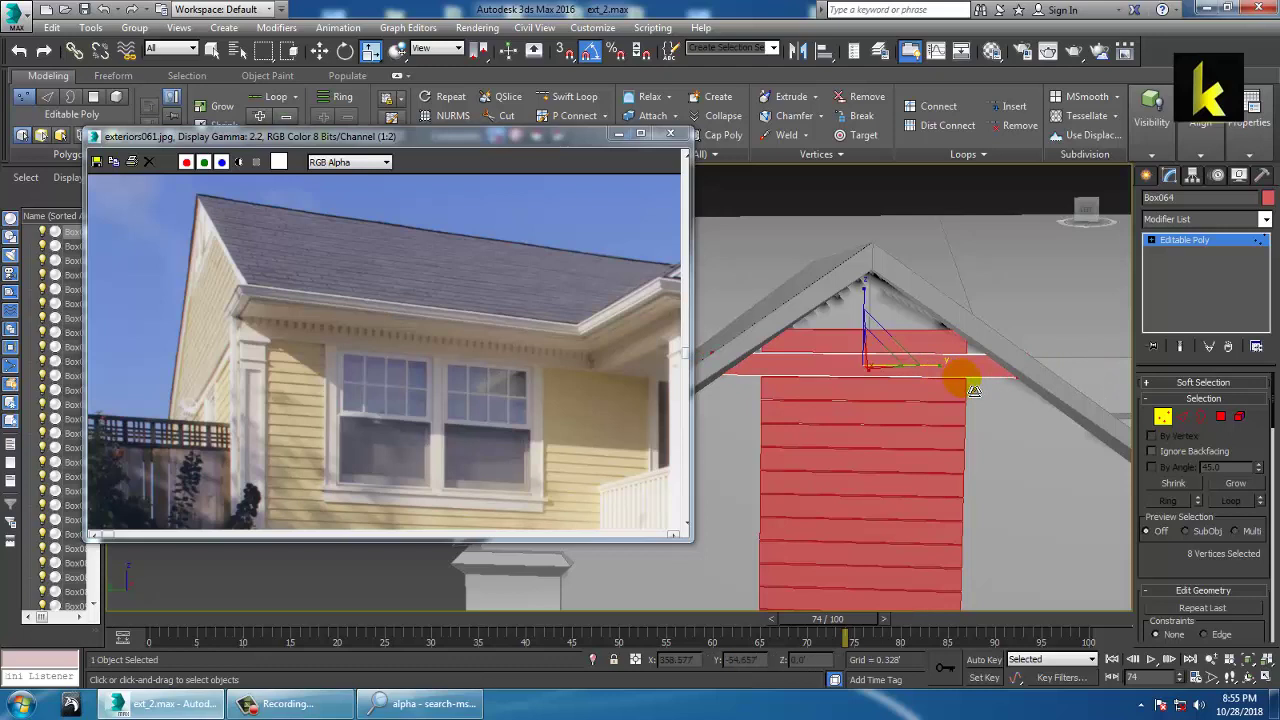
{"action": "left_click", "coordinate": [1183, 242]}
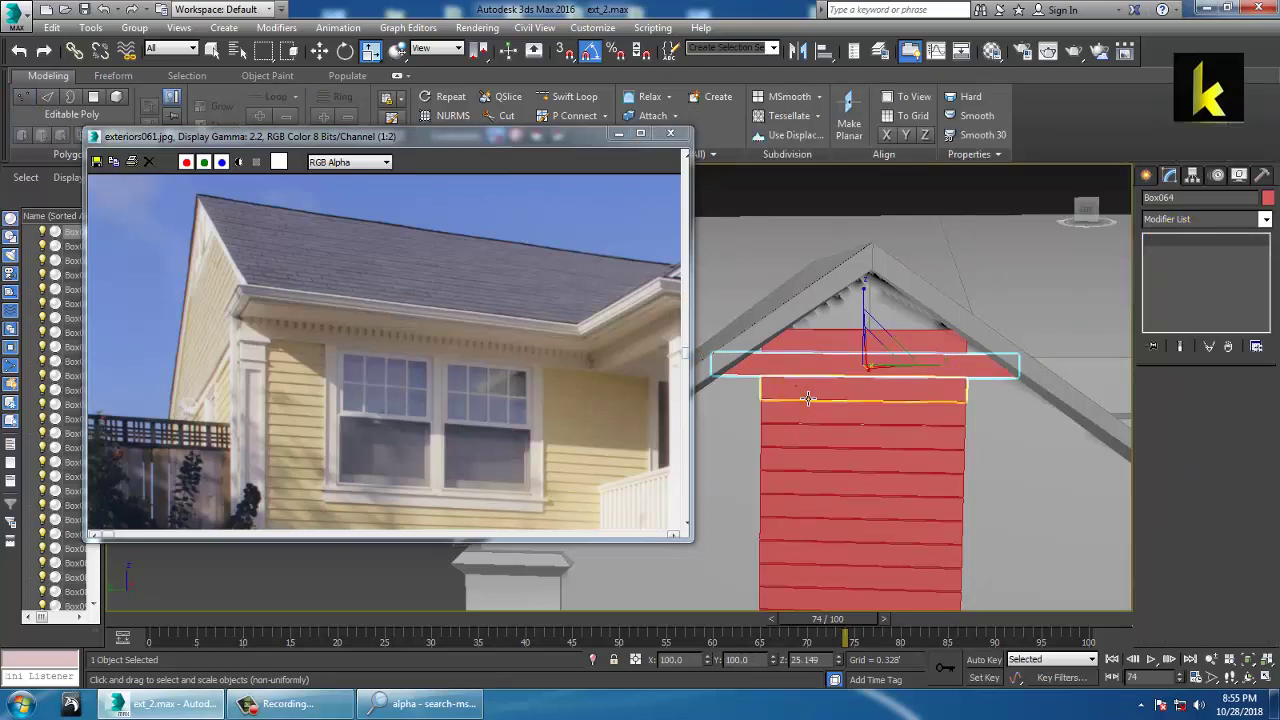
Step: Scale the third board's vertices lengthwise to about 173% so its ends meet the roof slopes
{"action": "left_click", "coordinate": [790, 388]}
{"action": "key", "text": "1"}
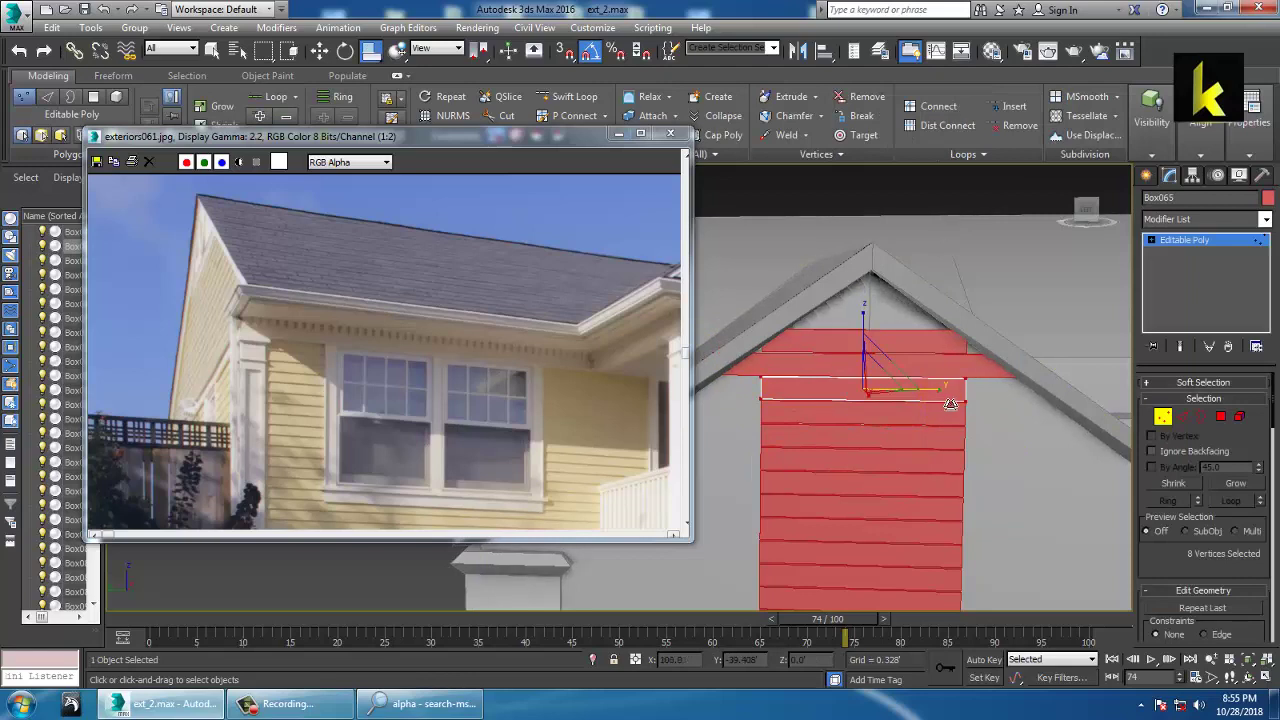
{"action": "left_click_drag", "start_coordinate": [950, 404], "coordinate": [920, 397]}
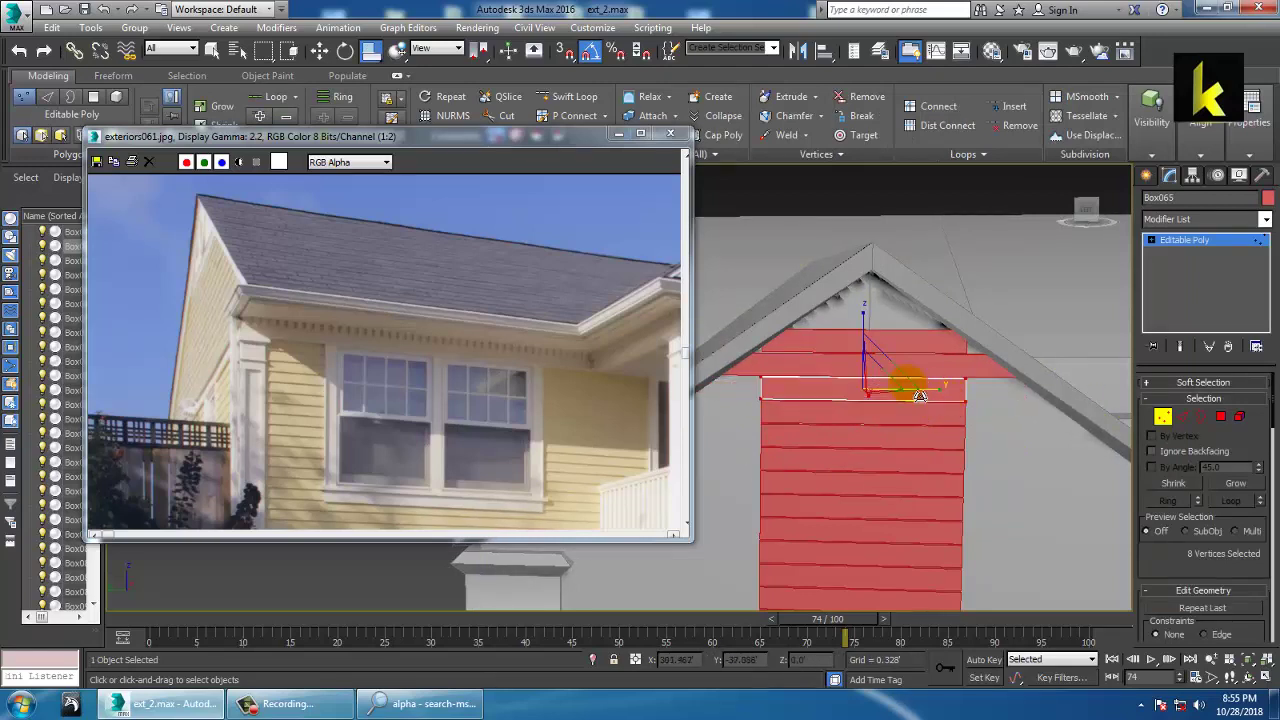
{"action": "left_click", "coordinate": [372, 78]}
{"action": "left_click_drag", "start_coordinate": [948, 401], "coordinate": [994, 404]}
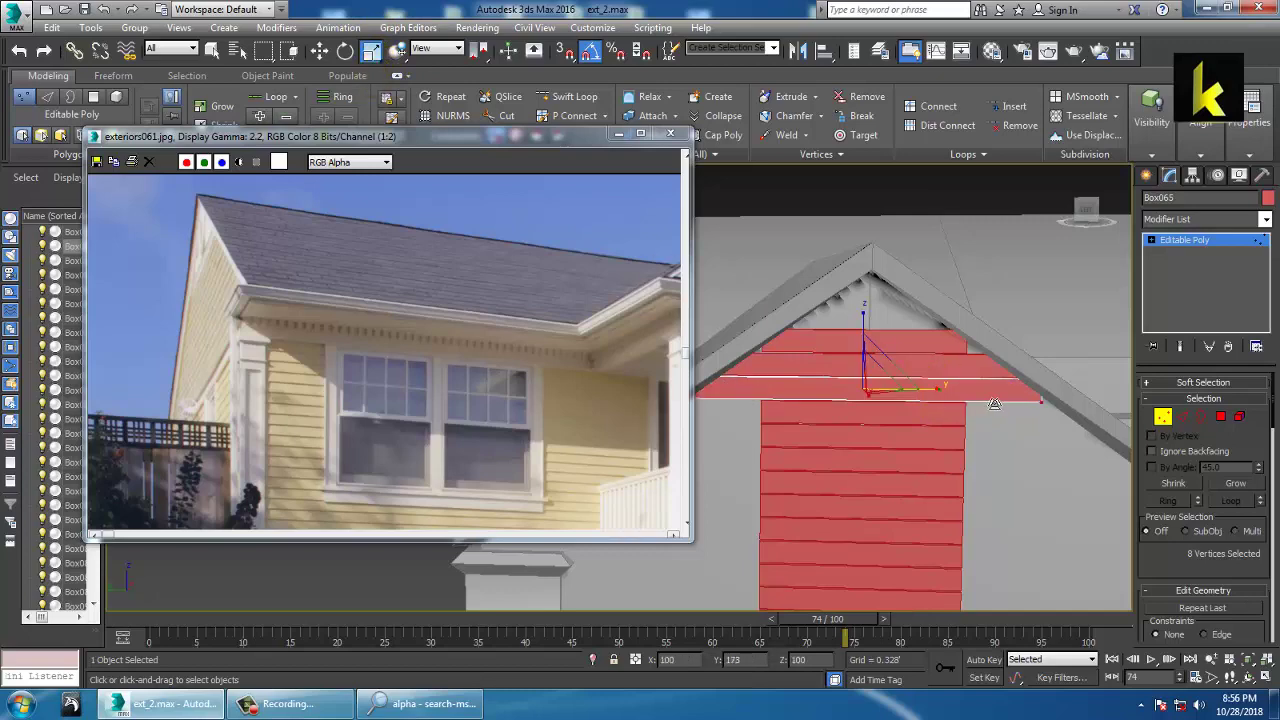
{"action": "scroll", "coordinate": [988, 398], "scroll_direction": "up", "scroll_amount": 5}
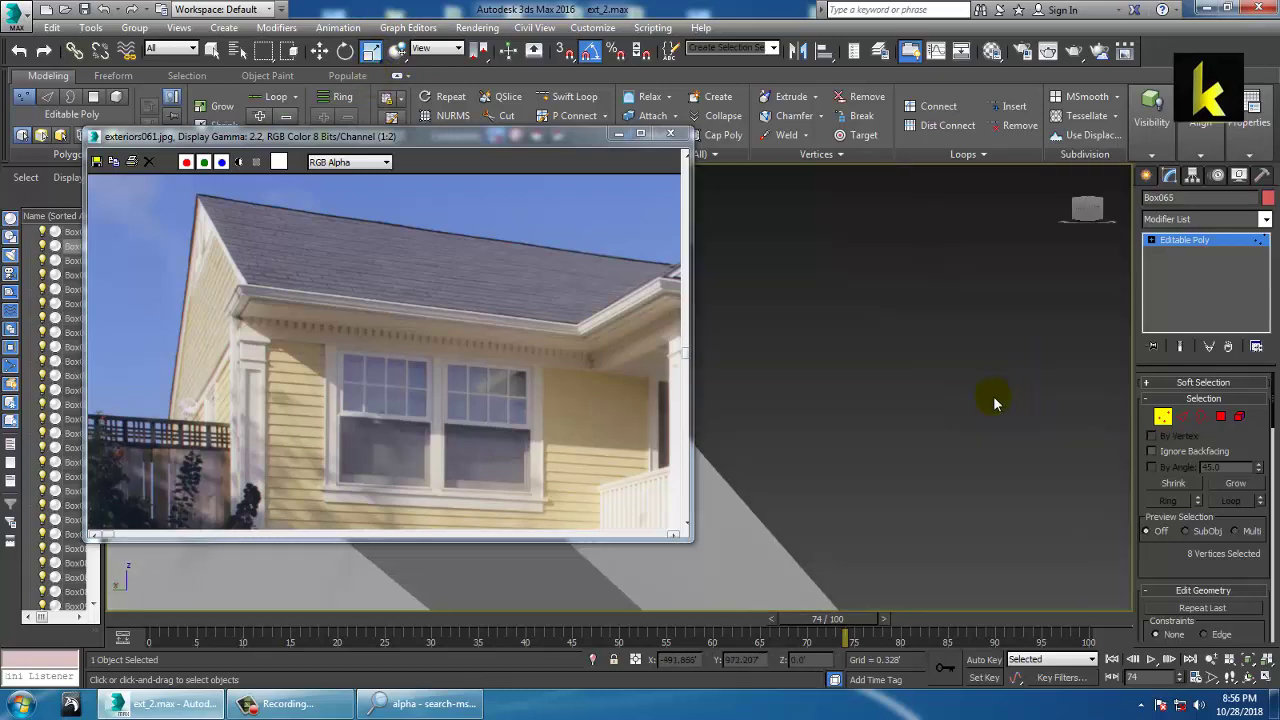
{"action": "scroll", "coordinate": [880, 412], "scroll_direction": "down", "scroll_amount": 6}
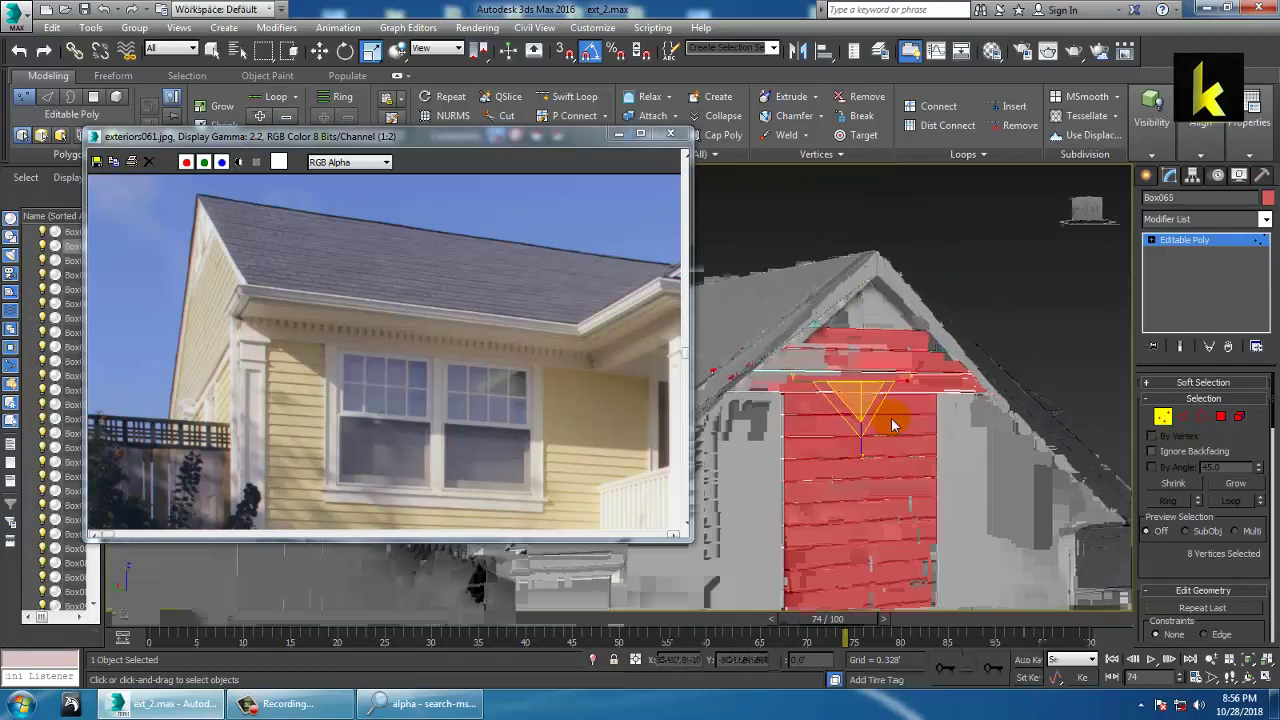
Step: Move the reference photo aside and frame the upper siding boards in the maximized side wireframe view
{"action": "left_click_drag", "start_coordinate": [527, 140], "coordinate": [407, 148]}
{"action": "key", "text": "alt+w"}
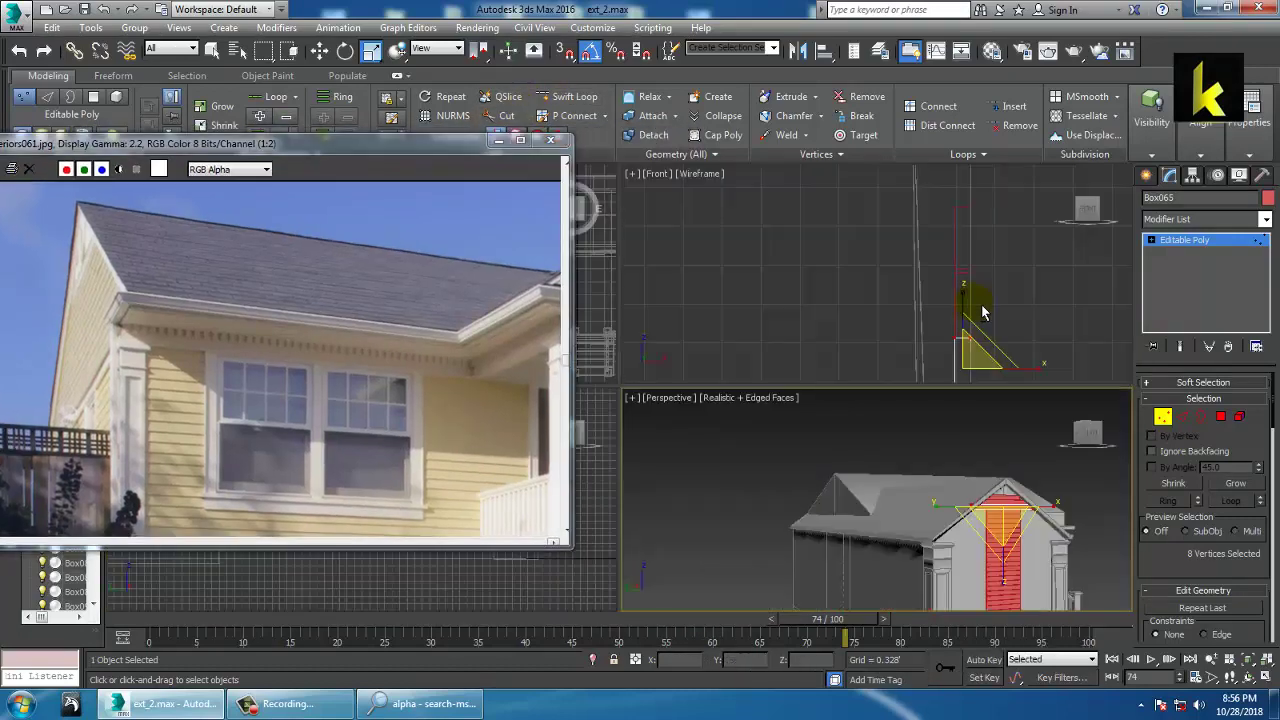
{"action": "middle_click_drag", "start_coordinate": [978, 306], "coordinate": [934, 308]}
{"action": "middle_click", "coordinate": [602, 543]}
{"action": "key", "text": "alt+w"}
{"action": "key", "text": "z"}
{"action": "scroll", "coordinate": [766, 477], "scroll_direction": "down", "scroll_amount": 5}
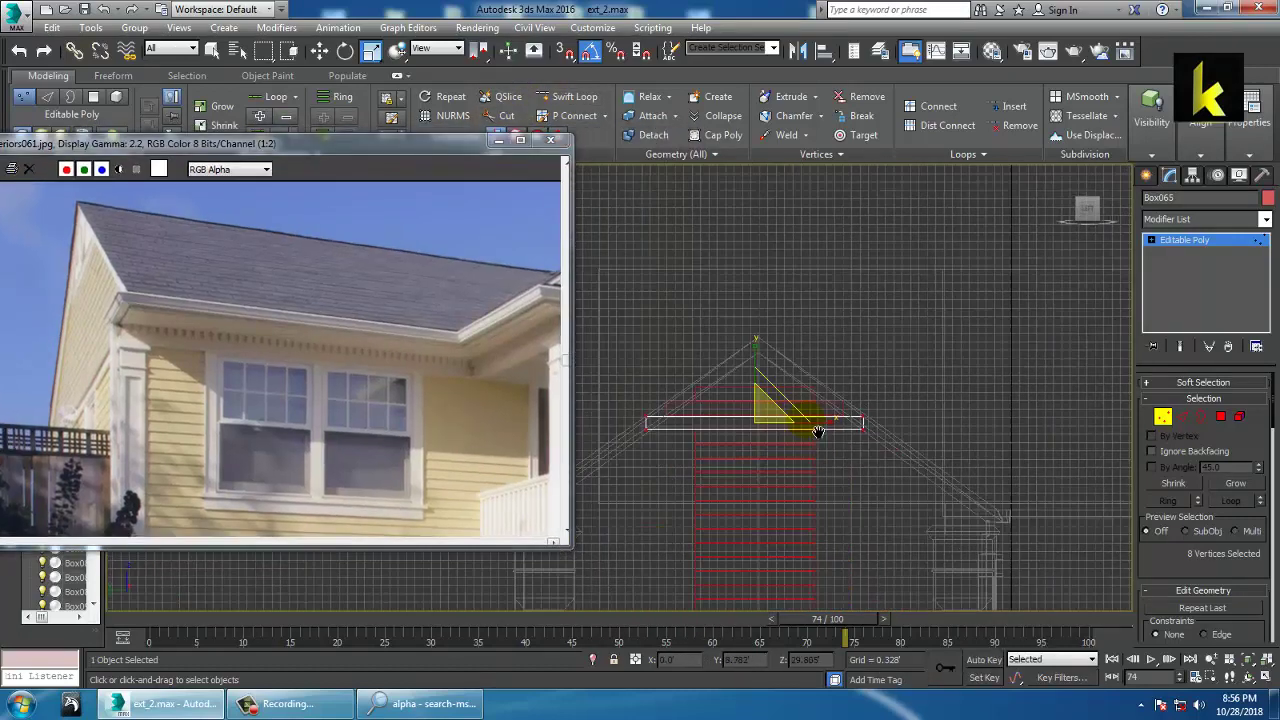
{"action": "middle_click_drag", "start_coordinate": [866, 403], "coordinate": [864, 421]}
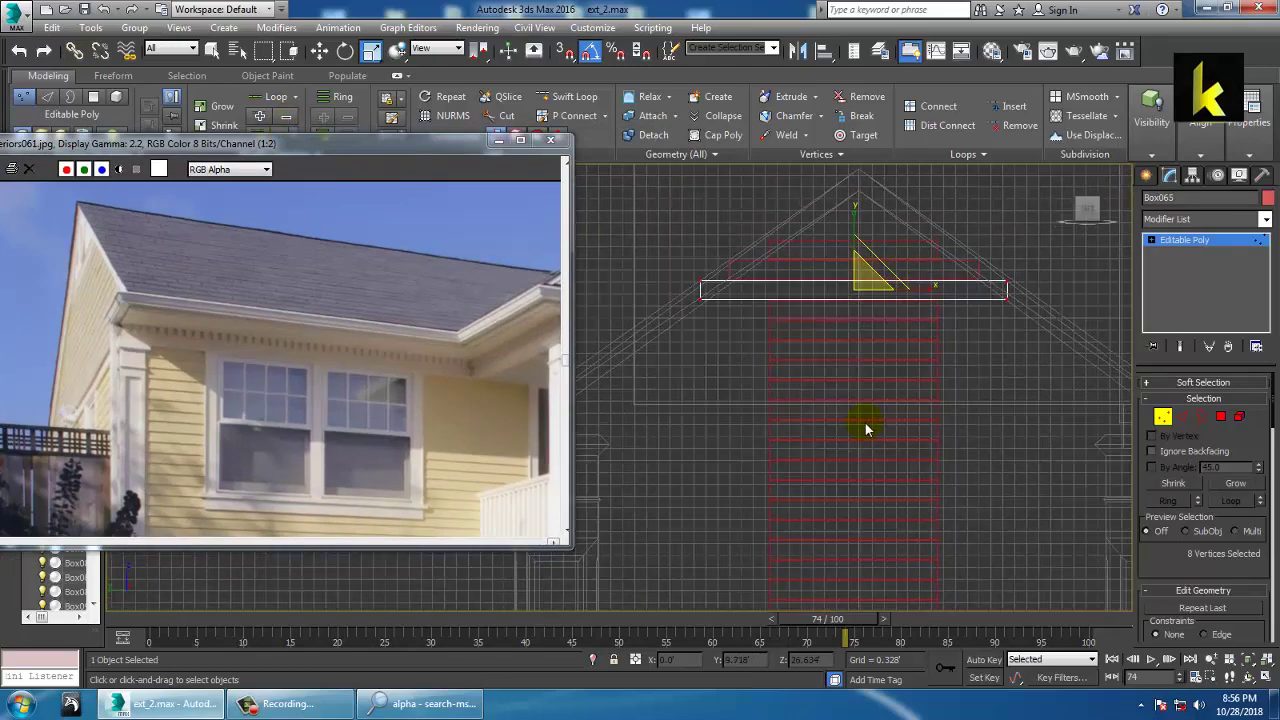
{"action": "scroll", "coordinate": [714, 286], "scroll_direction": "up", "scroll_amount": 2}
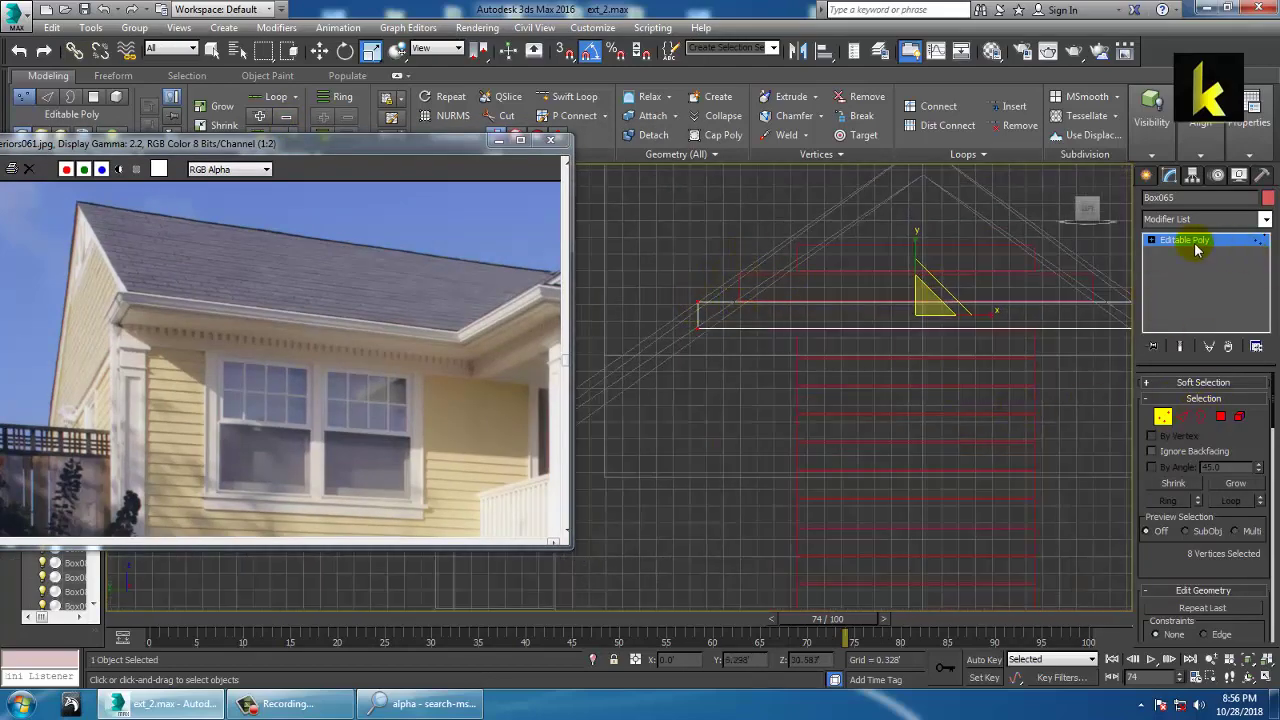
Step: Scale the fourth board's vertices lengthwise to about 200% so its ends reach both roof slopes
{"action": "left_click", "coordinate": [1195, 242]}
{"action": "middle_click_drag", "start_coordinate": [1102, 308], "coordinate": [1036, 289]}
{"action": "left_click", "coordinate": [1077, 340]}
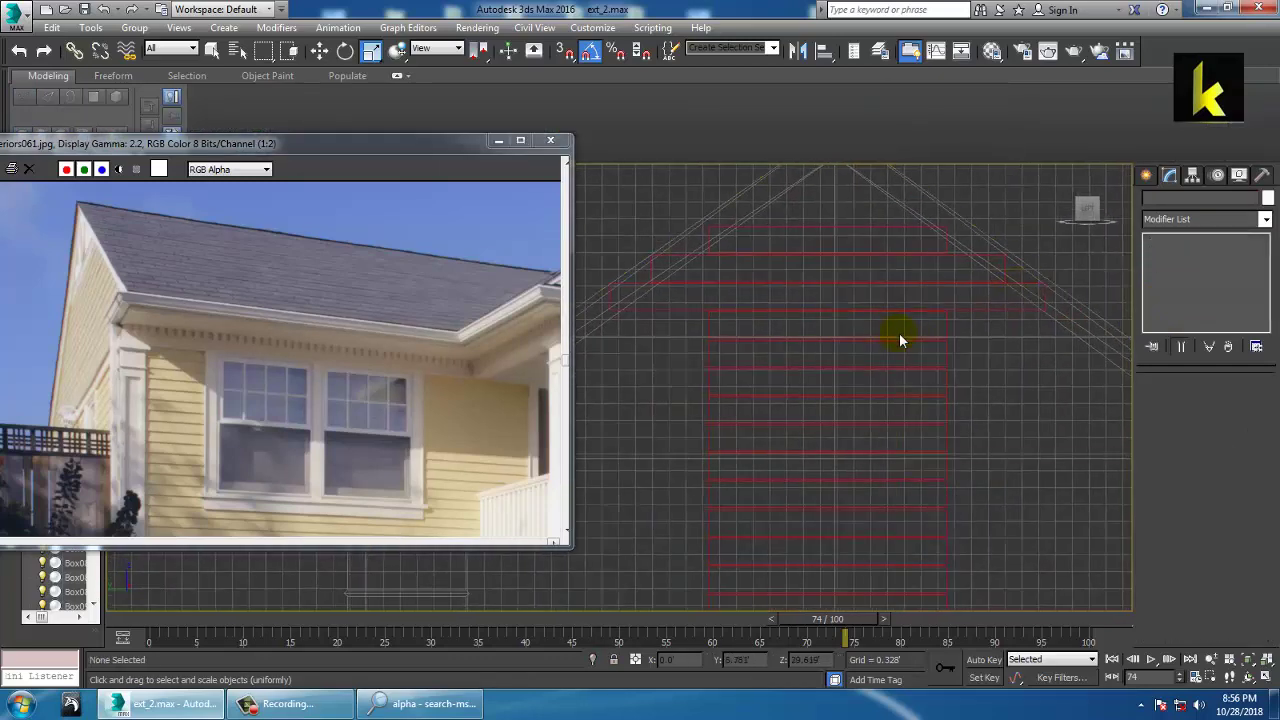
{"action": "left_click", "coordinate": [950, 333]}
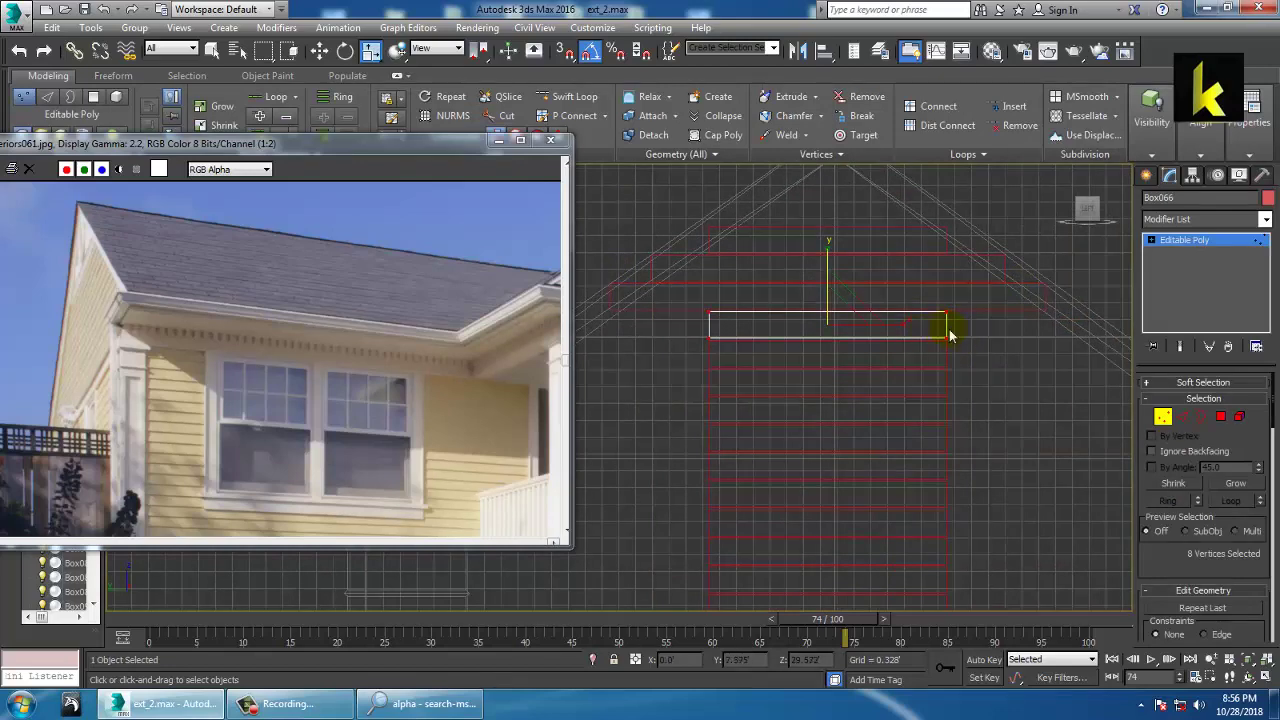
{"action": "left_click_drag", "start_coordinate": [913, 338], "coordinate": [986, 345]}
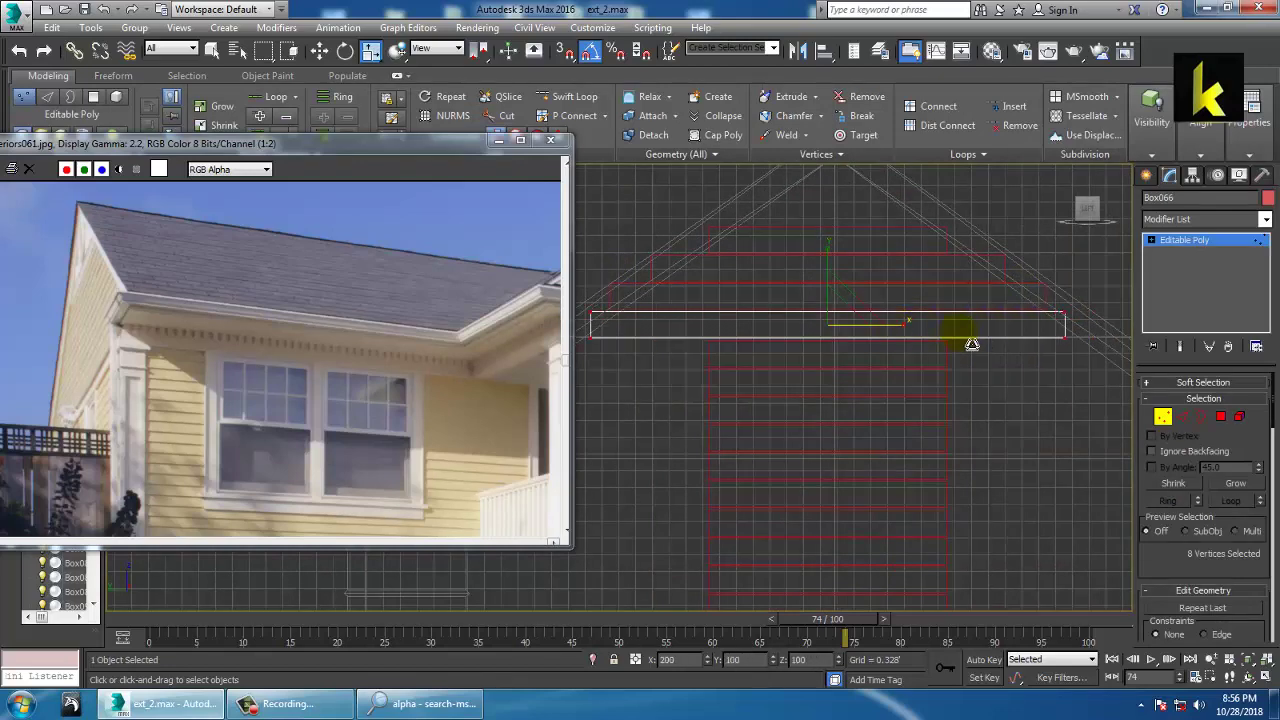
{"action": "key", "text": "1"}
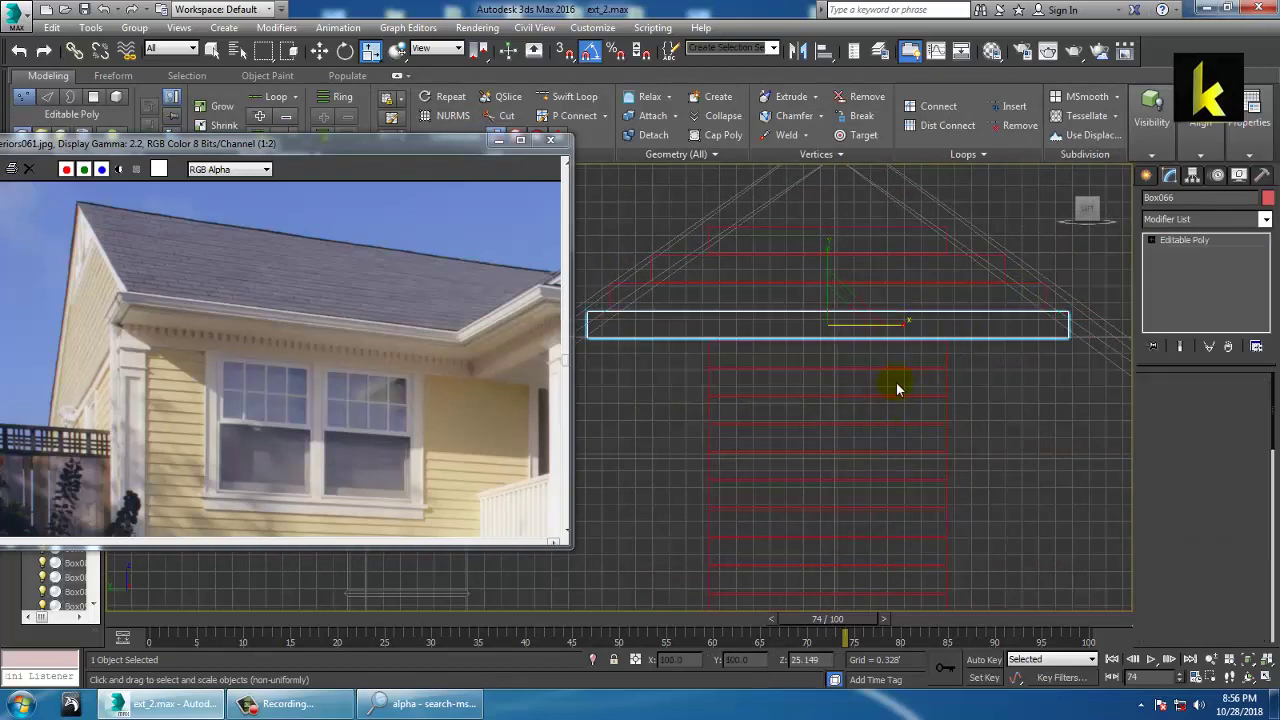
Step: Move the fourth board's lower corner vertices outward at both ends to follow the roof slopes
{"action": "middle_click_drag", "start_coordinate": [687, 347], "coordinate": [723, 336]}
{"action": "key", "text": "1"}
{"action": "key", "text": "1"}
{"action": "left_click_drag", "start_coordinate": [592, 362], "coordinate": [674, 343]}
{"action": "key", "text": "w"}
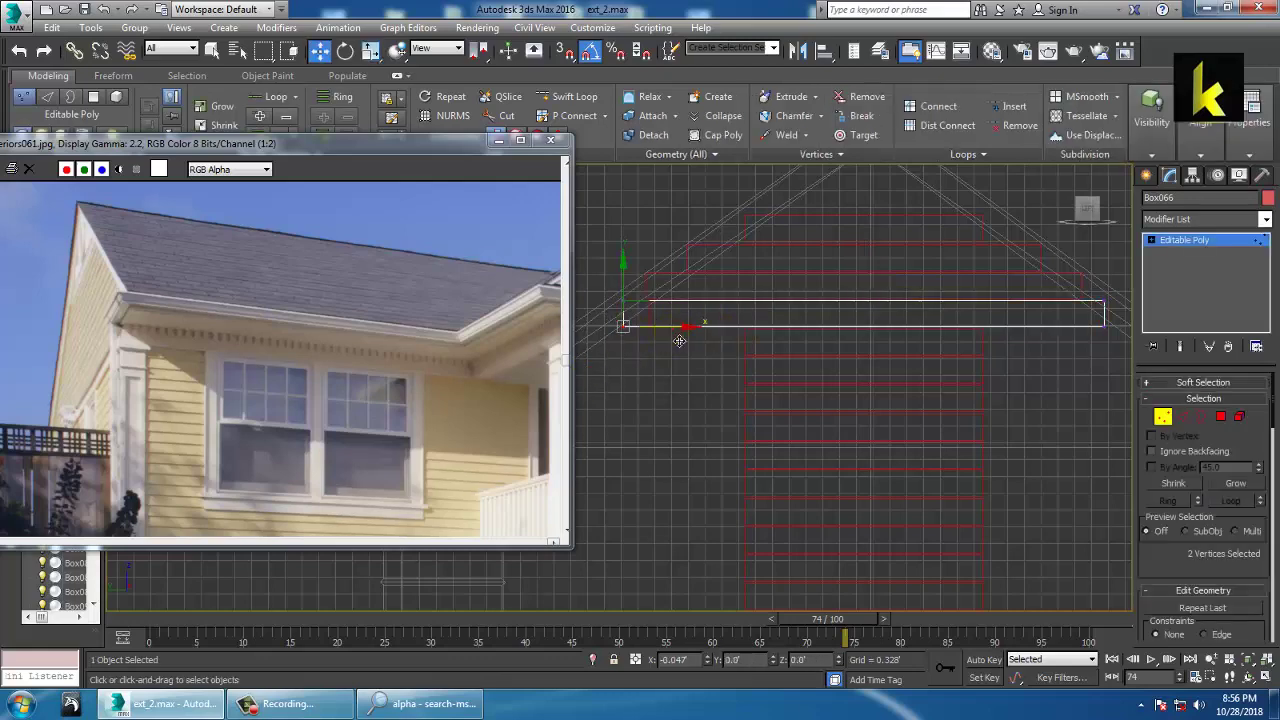
{"action": "middle_click_drag", "start_coordinate": [1010, 326], "coordinate": [908, 350]}
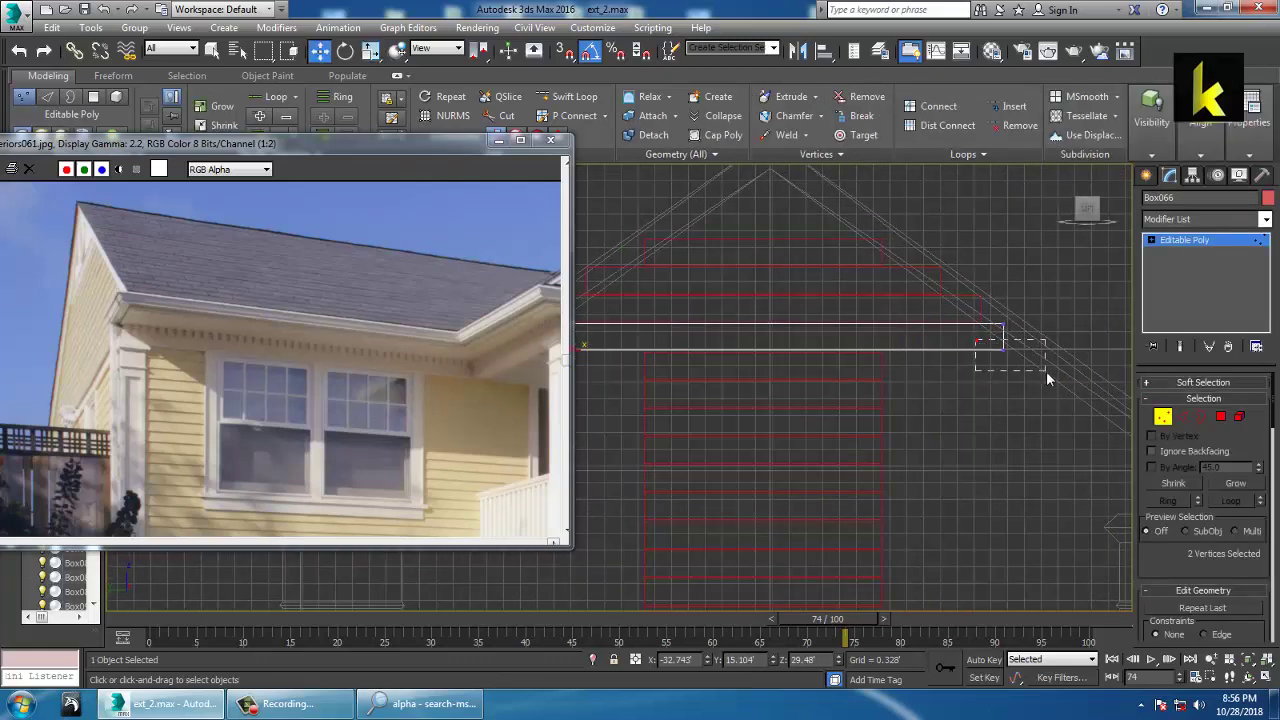
{"action": "key", "text": "alt+w"}
{"action": "middle_click", "coordinate": [1018, 434]}
{"action": "key", "text": "alt+w"}
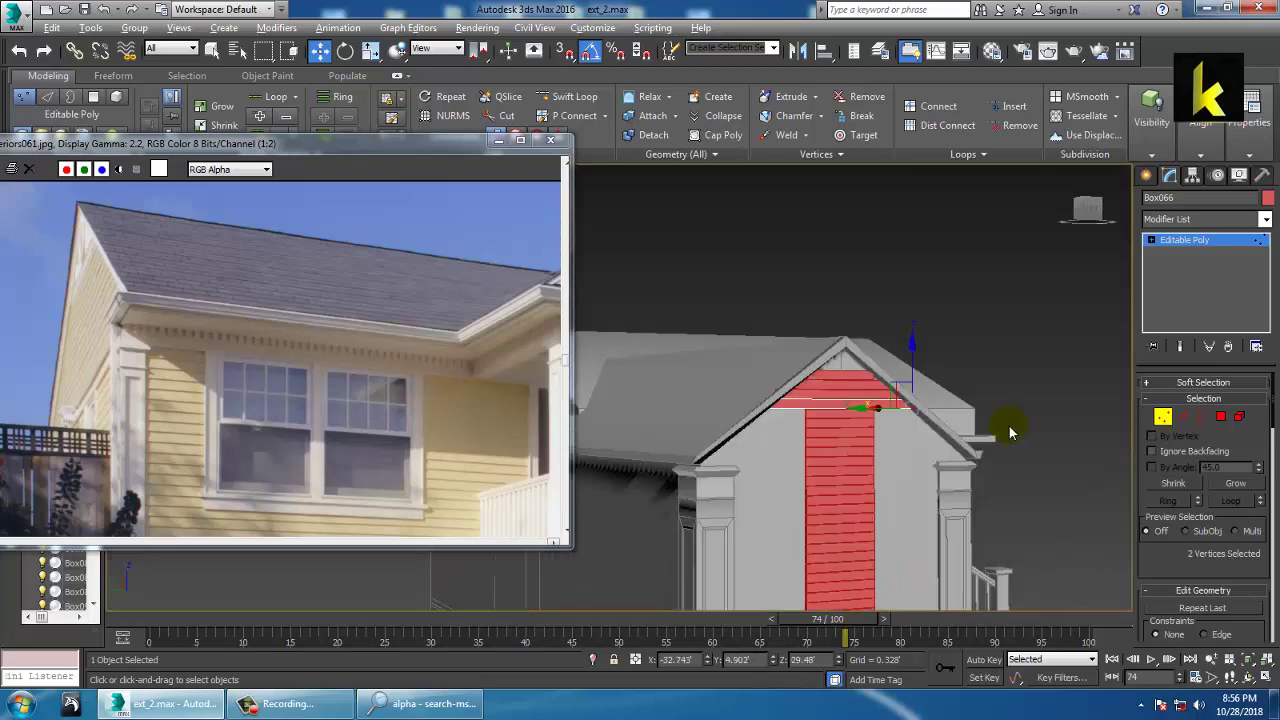
Step: Leave vertex editing on the fourth board and examine the gable boards' fit beneath the roof in perspective beside the reference photo
{"action": "middle_click_drag", "start_coordinate": [1009, 431], "coordinate": [902, 412], "text": "alt"}
{"action": "scroll", "coordinate": [914, 445], "scroll_direction": "up", "scroll_amount": 4}
{"action": "scroll", "coordinate": [903, 412], "scroll_direction": "up", "scroll_amount": 3}
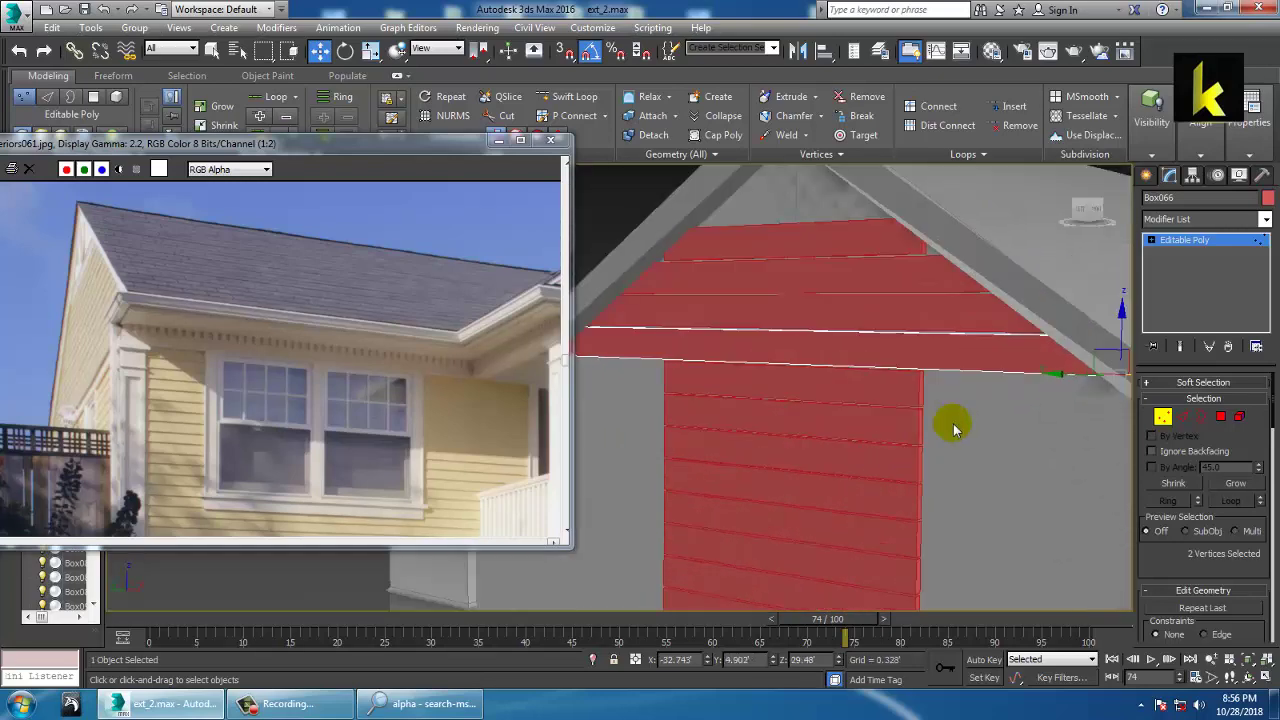
{"action": "left_click", "coordinate": [1211, 241]}
{"action": "left_click", "coordinate": [628, 223]}
{"action": "middle_click_drag", "start_coordinate": [628, 223], "coordinate": [722, 284], "text": "alt"}
{"action": "middle_click_drag", "start_coordinate": [1046, 323], "coordinate": [923, 457]}
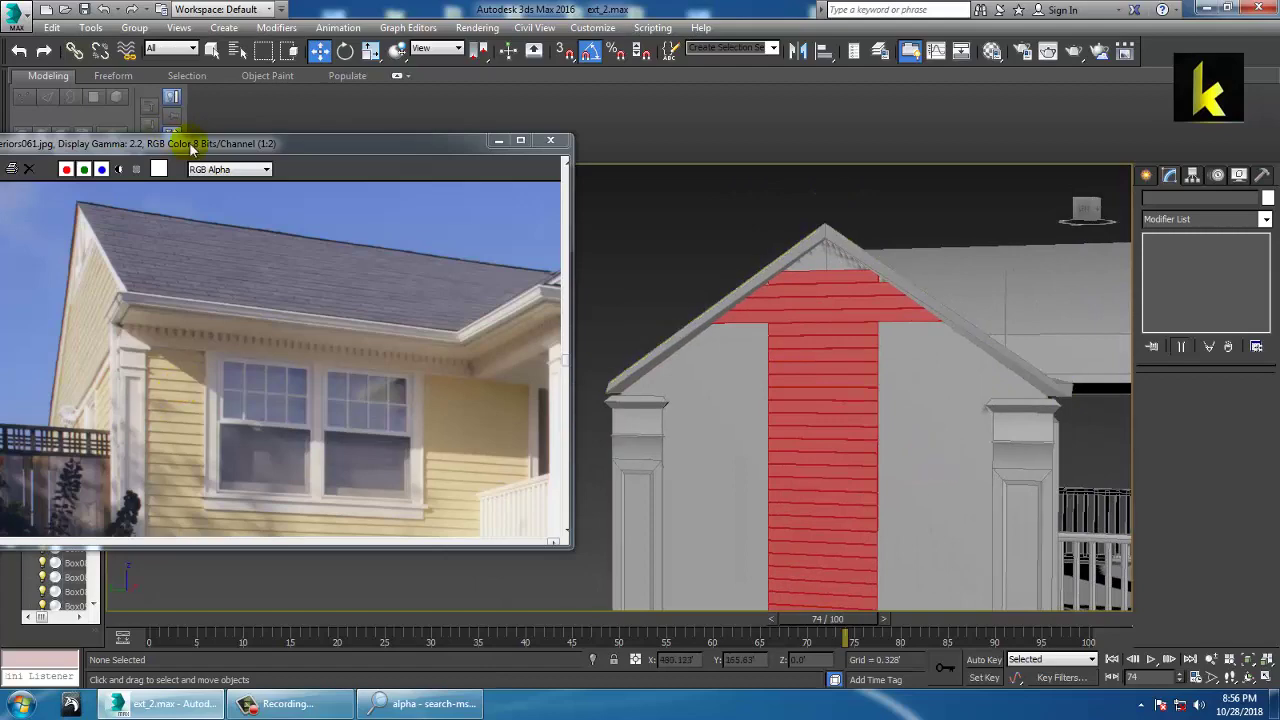
{"action": "left_click_drag", "start_coordinate": [192, 148], "coordinate": [278, 102]}
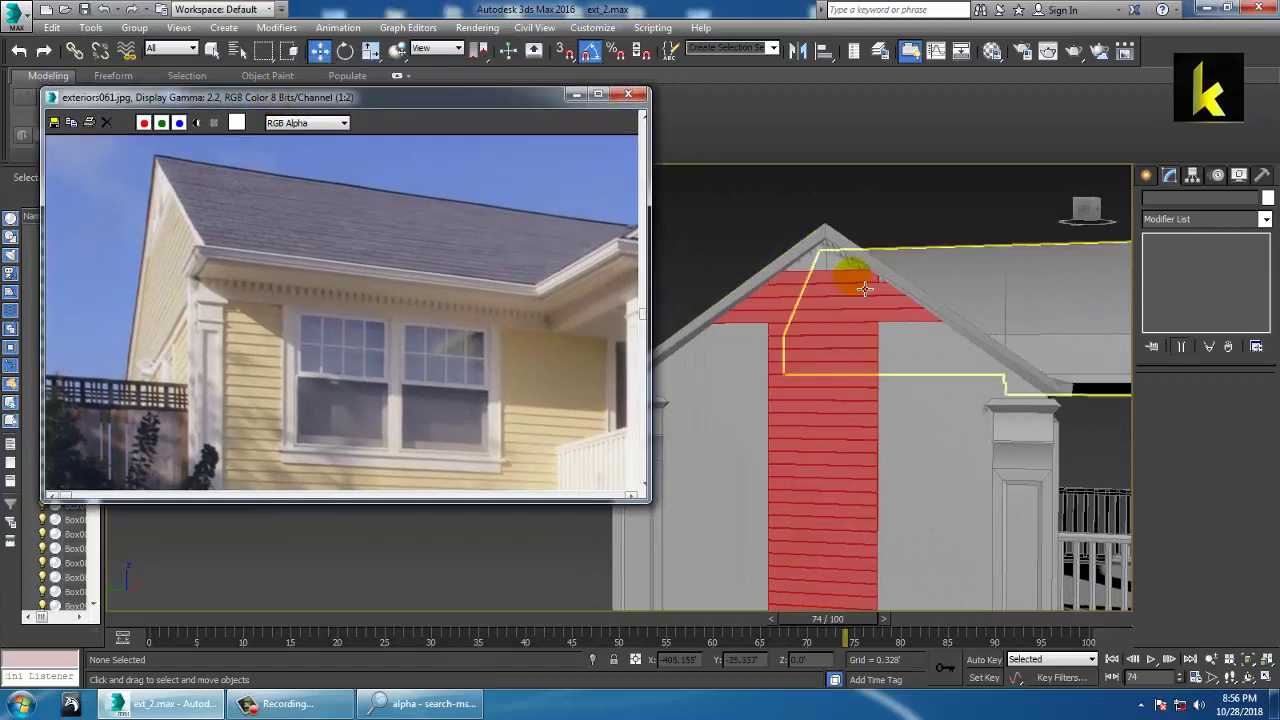
{"action": "middle_click_drag", "start_coordinate": [865, 288], "coordinate": [900, 370], "text": "alt"}
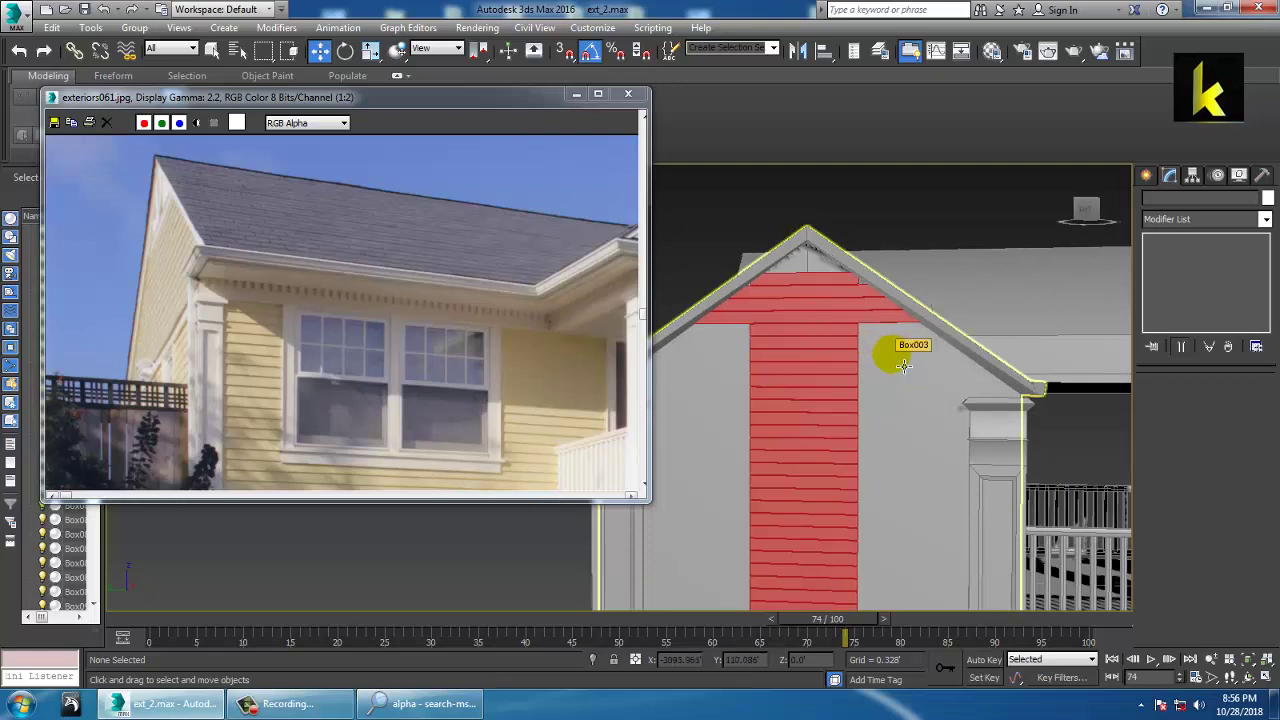
Step: Scale all vertices of the fifth board from the top lengthwise until its ends reach both roof slopes
{"action": "left_click", "coordinate": [875, 343]}
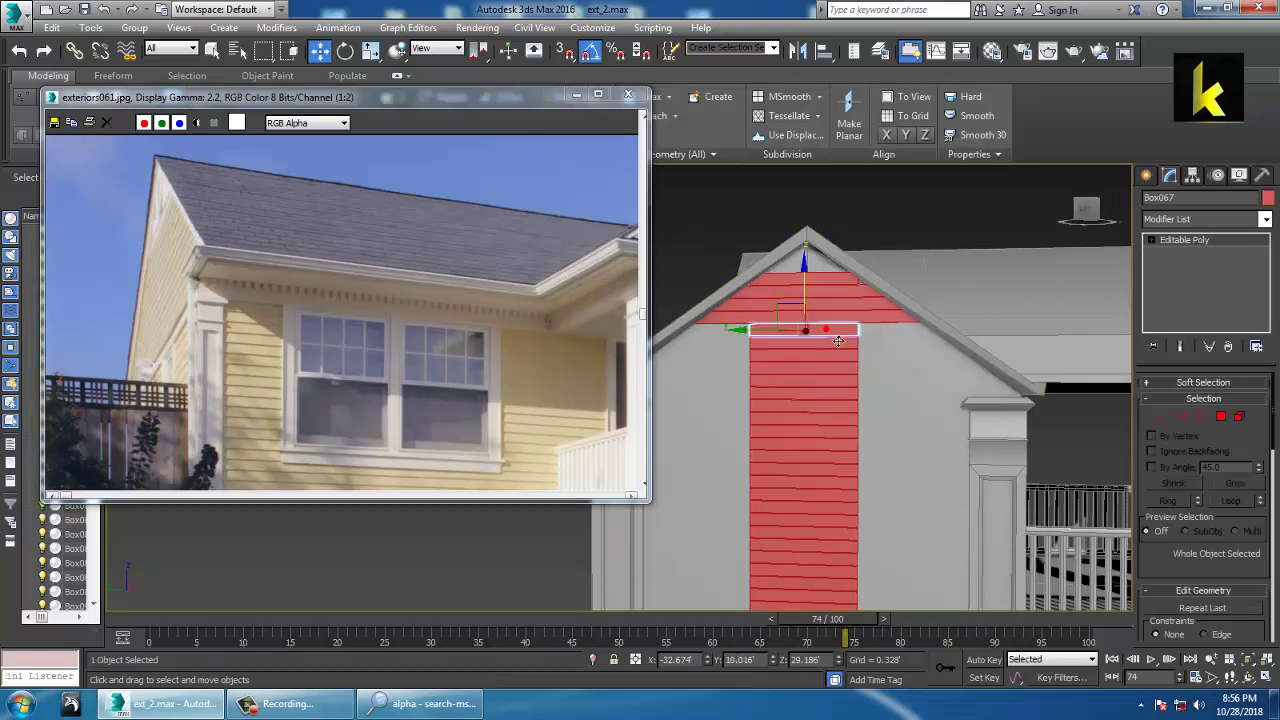
{"action": "key", "text": "alt+w"}
{"action": "middle_click_drag", "start_coordinate": [516, 588], "coordinate": [506, 577]}
{"action": "key", "text": "alt+w"}
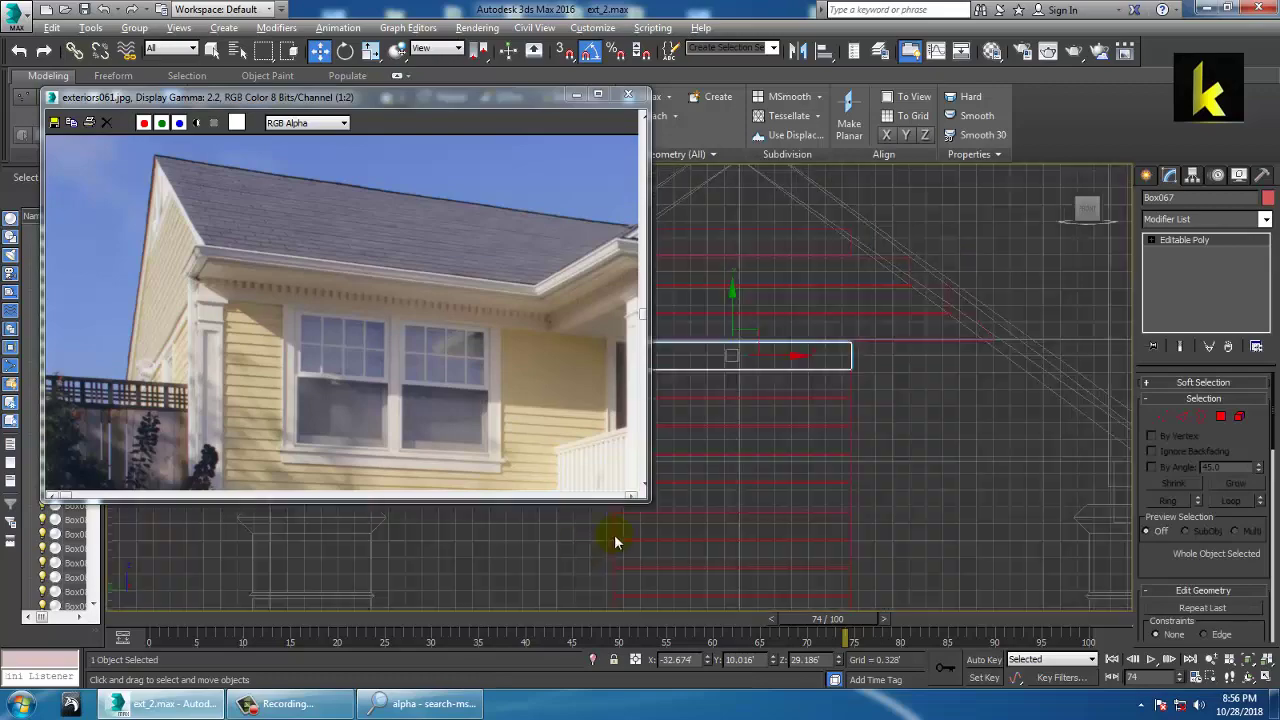
{"action": "middle_click_drag", "start_coordinate": [764, 467], "coordinate": [808, 419]}
{"action": "scroll", "coordinate": [810, 418], "scroll_direction": "down", "scroll_amount": 5}
{"action": "scroll", "coordinate": [865, 368], "scroll_direction": "up", "scroll_amount": 5}
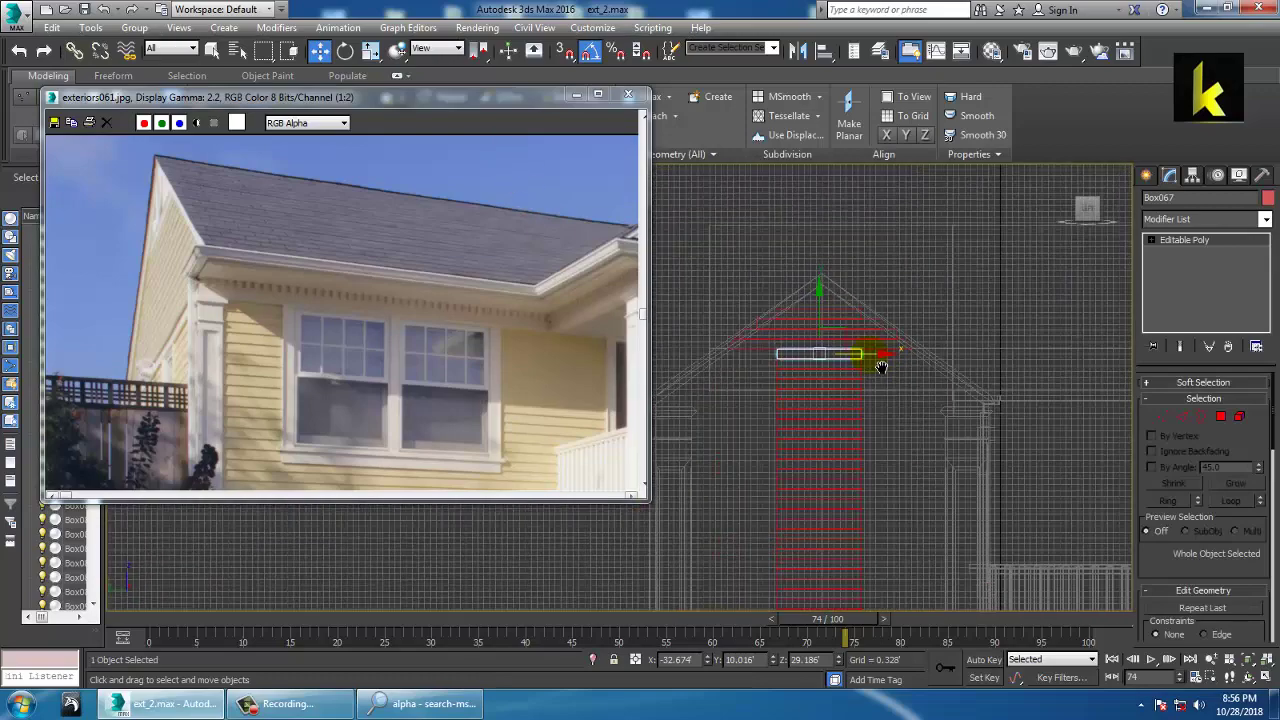
{"action": "scroll", "coordinate": [930, 361], "scroll_direction": "down", "scroll_amount": 2}
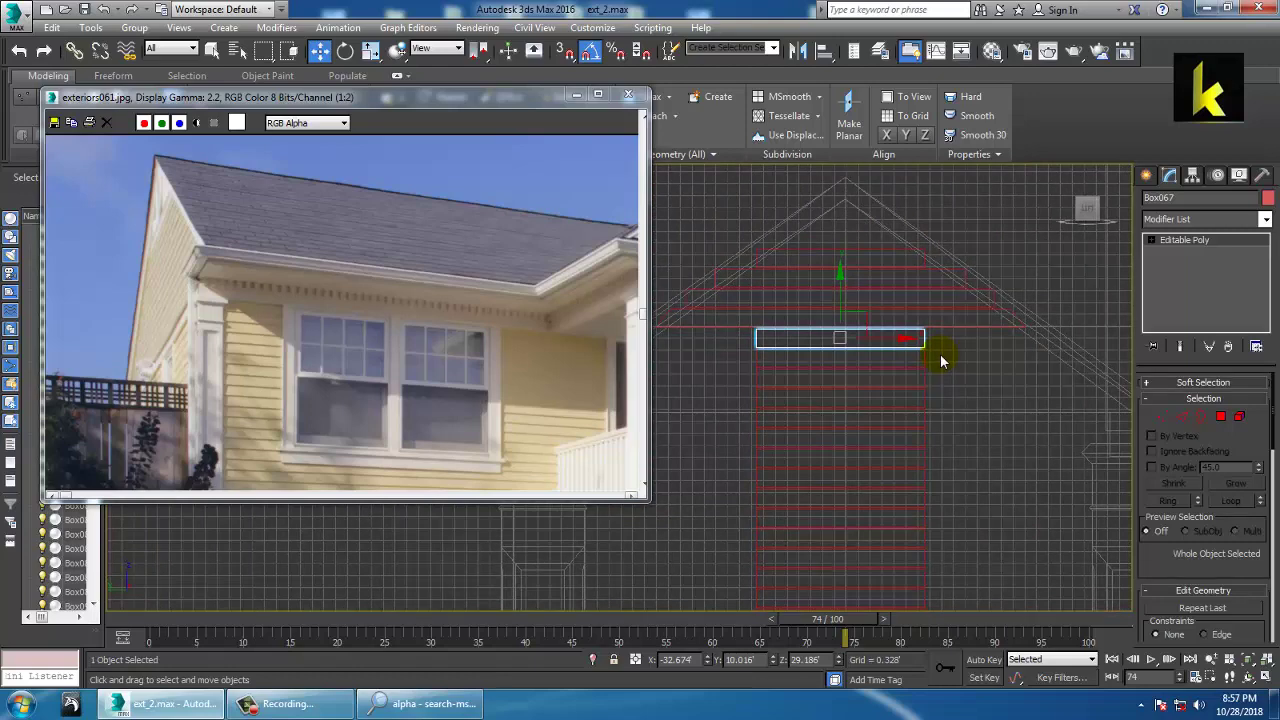
{"action": "left_click", "coordinate": [1162, 418]}
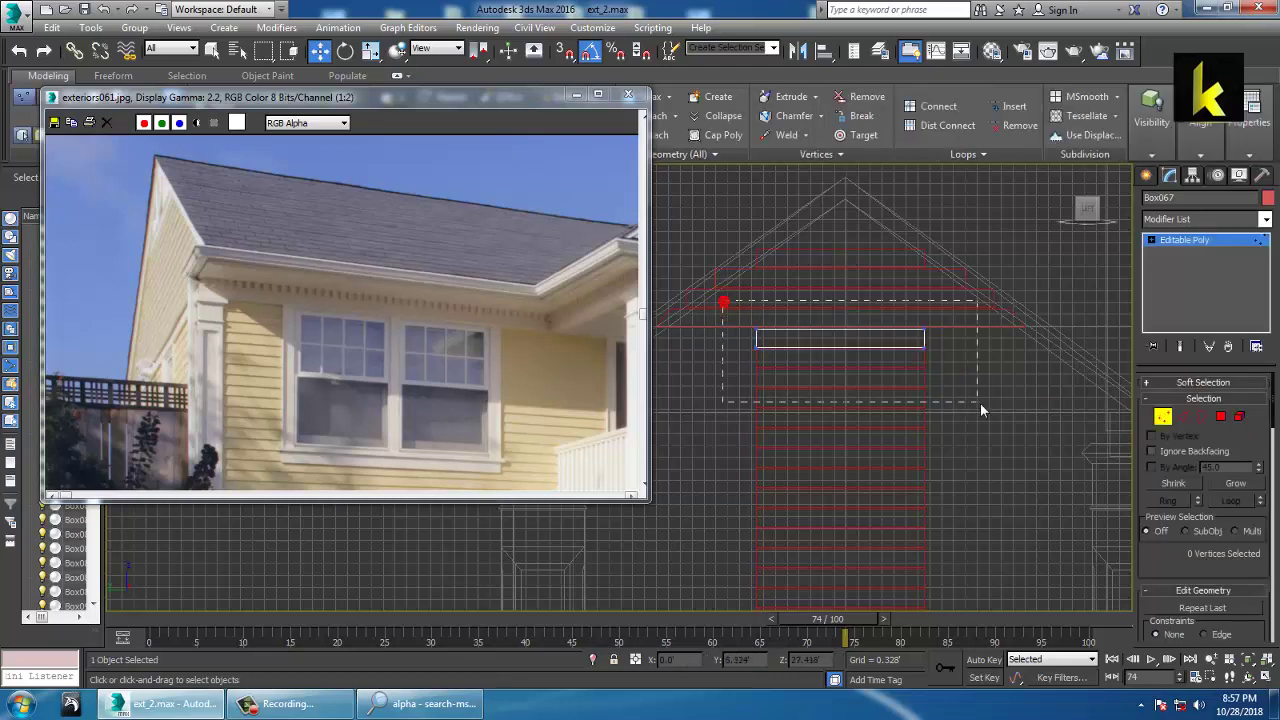
{"action": "left_click_drag", "start_coordinate": [980, 403], "coordinate": [975, 405]}
{"action": "key", "text": "r"}
{"action": "left_click_drag", "start_coordinate": [920, 338], "coordinate": [966, 352]}
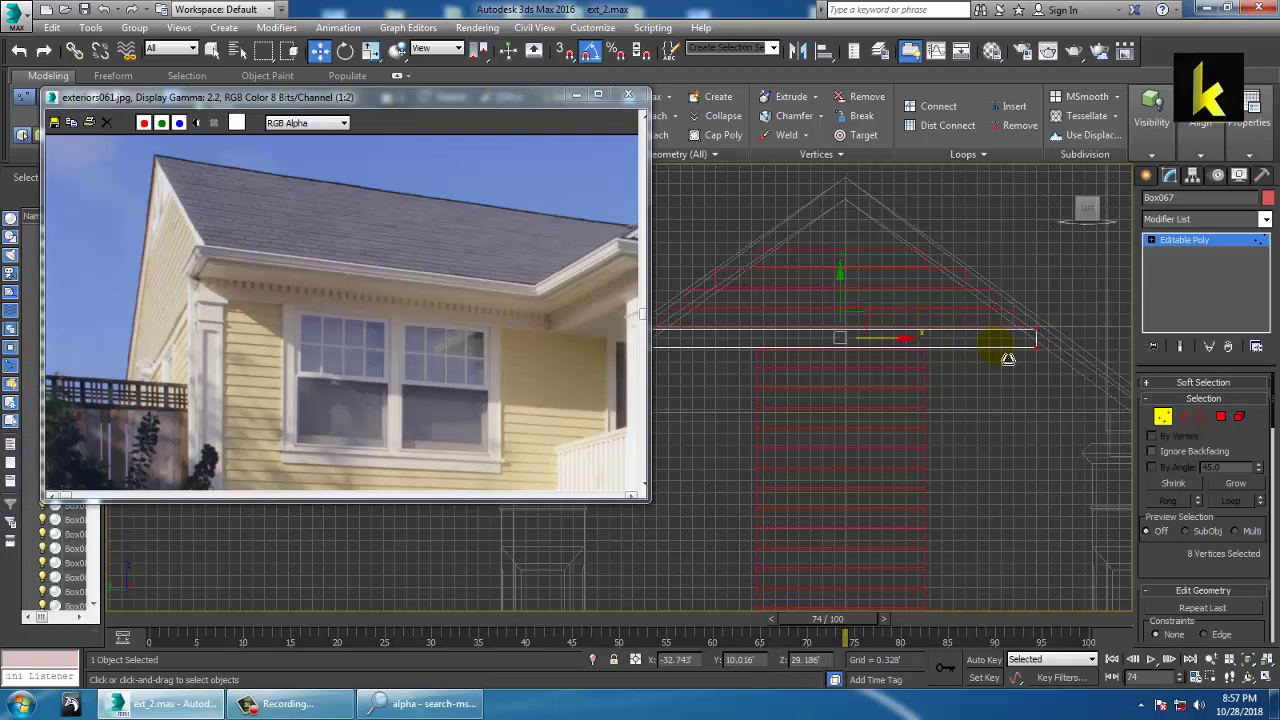
Step: Move the fifth board's lower corner vertices outward at both ends to follow the roof slopes and leave vertex editing
{"action": "key", "text": "1"}
{"action": "middle_click_drag", "start_coordinate": [932, 369], "coordinate": [1045, 375]}
{"action": "key", "text": "1"}
{"action": "middle_click_drag", "start_coordinate": [694, 384], "coordinate": [735, 393]}
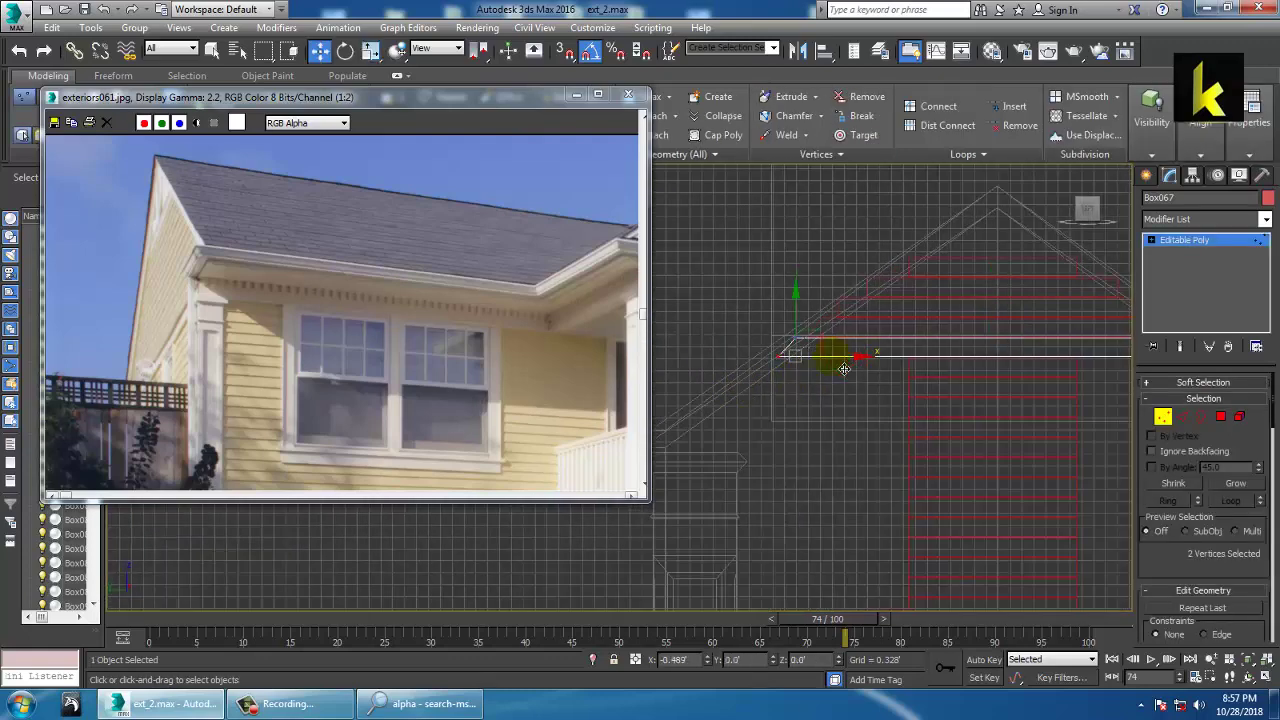
{"action": "middle_click_drag", "start_coordinate": [1122, 346], "coordinate": [851, 355]}
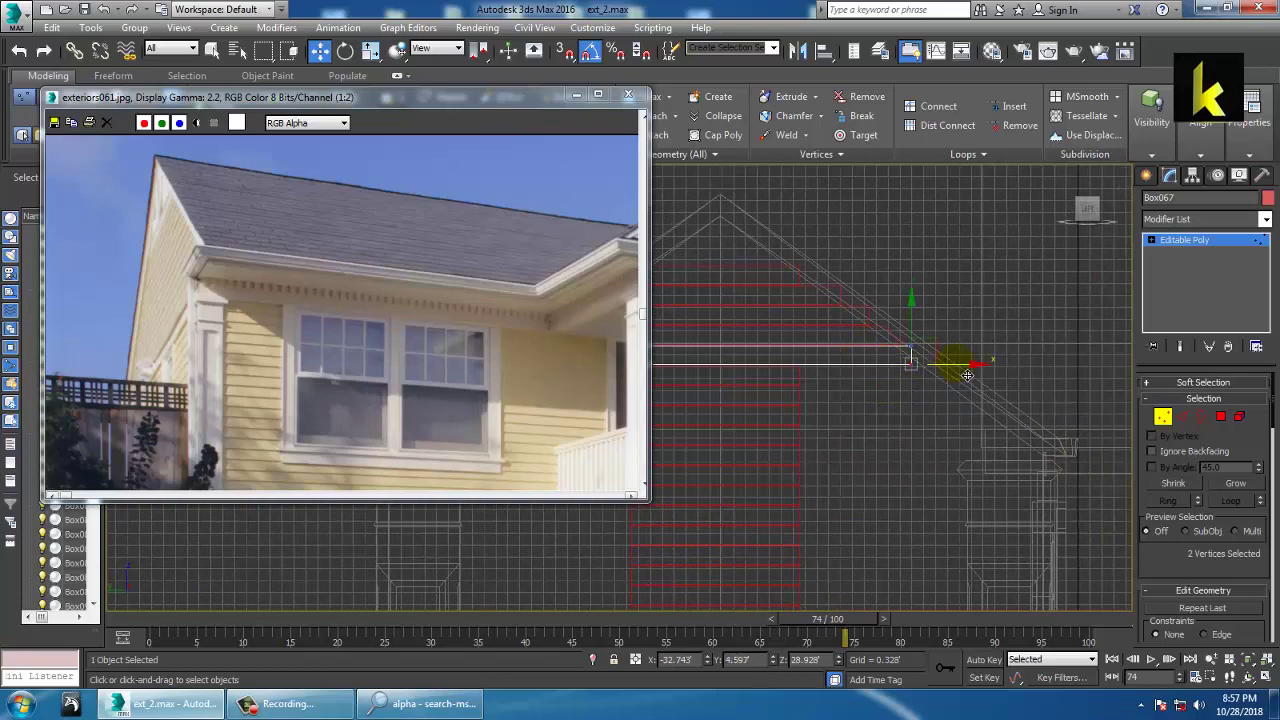
{"action": "scroll", "coordinate": [936, 388], "scroll_direction": "down", "scroll_amount": 3}
{"action": "key", "text": "alt+w"}
{"action": "middle_click", "coordinate": [957, 443]}
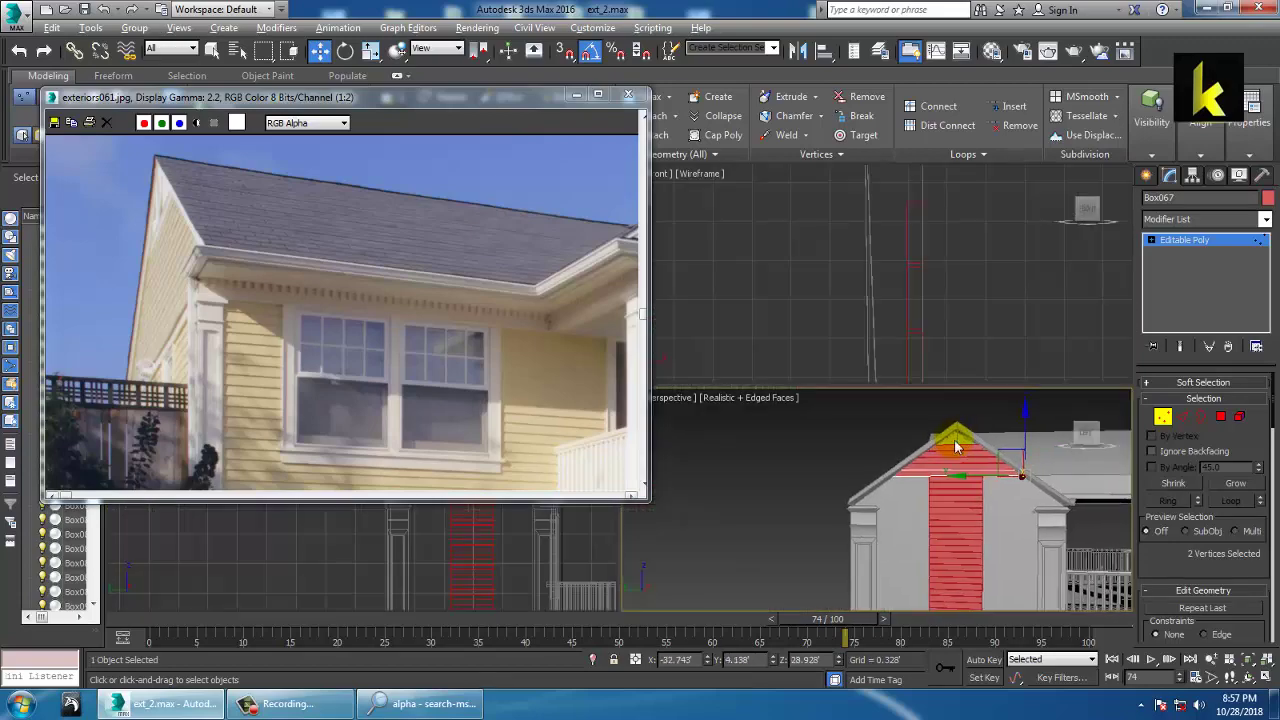
{"action": "key", "text": "alt+w"}
{"action": "middle_click_drag", "start_coordinate": [940, 442], "coordinate": [899, 408], "text": "alt"}
{"action": "scroll", "coordinate": [884, 385], "scroll_direction": "up", "scroll_amount": 2}
{"action": "scroll", "coordinate": [848, 440], "scroll_direction": "down", "scroll_amount": 3}
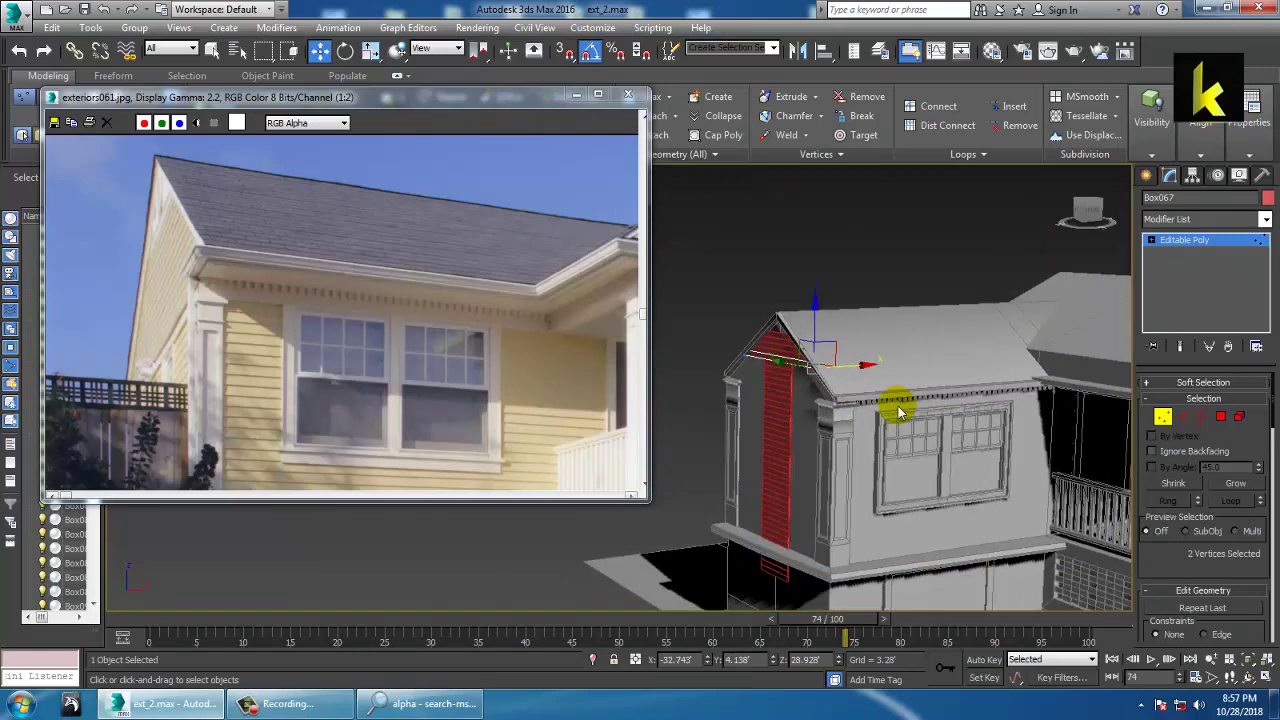
{"action": "left_click", "coordinate": [1188, 240]}
Step: Delete the five siding boards that extend below the ledge on the side wall
{"action": "middle_click_drag", "start_coordinate": [950, 604], "coordinate": [977, 537]}
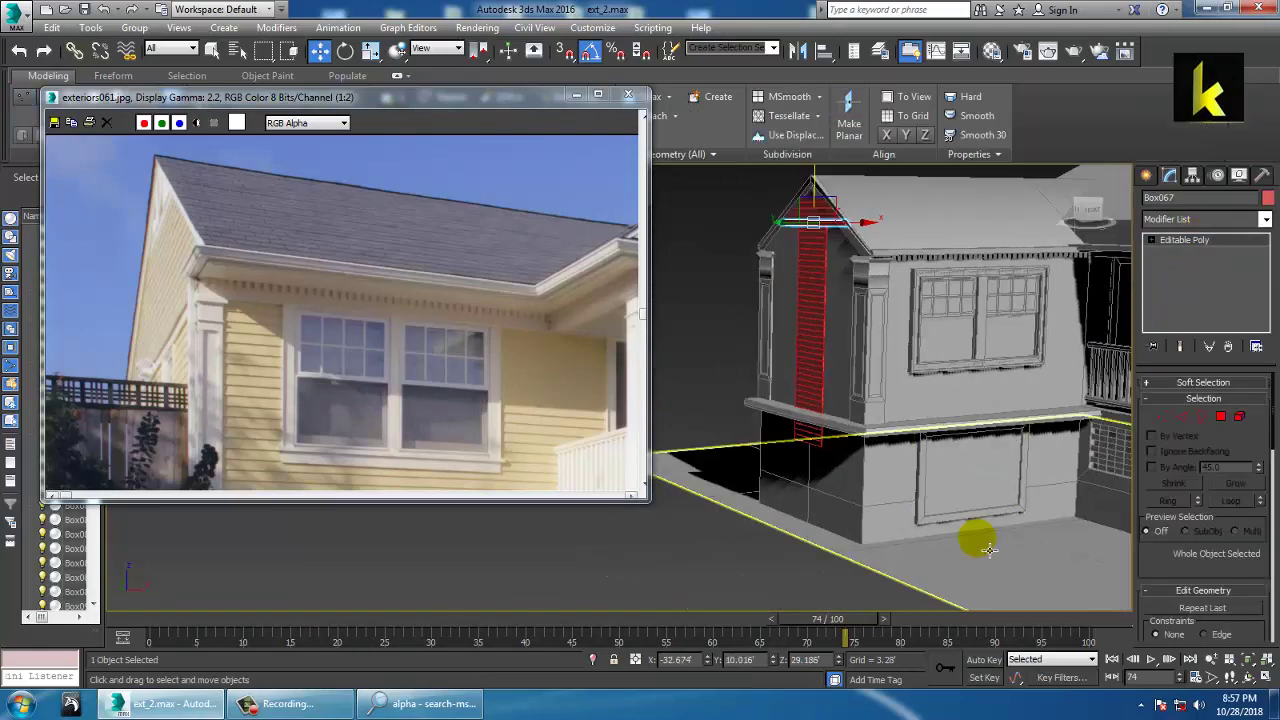
{"action": "scroll", "coordinate": [977, 537], "scroll_direction": "up", "scroll_amount": 3}
{"action": "middle_click_drag", "start_coordinate": [917, 486], "coordinate": [700, 404]}
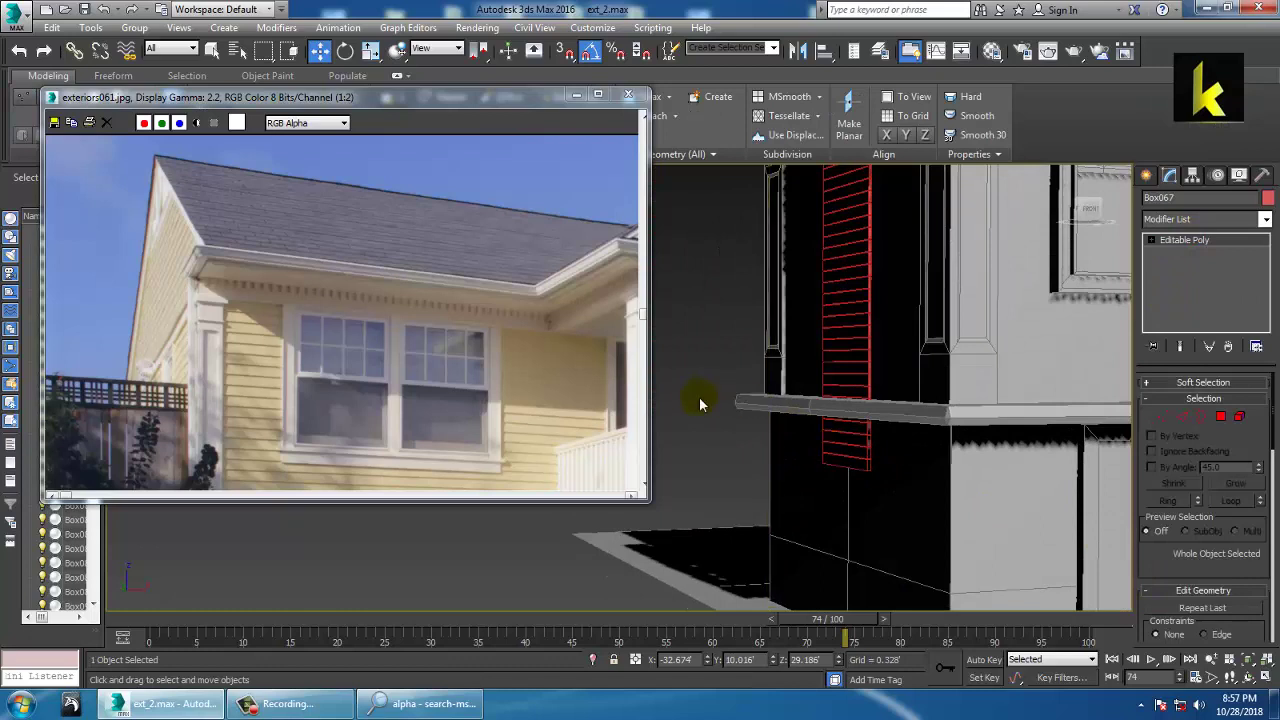
{"action": "scroll", "coordinate": [277, 266], "scroll_direction": "down", "scroll_amount": 3}
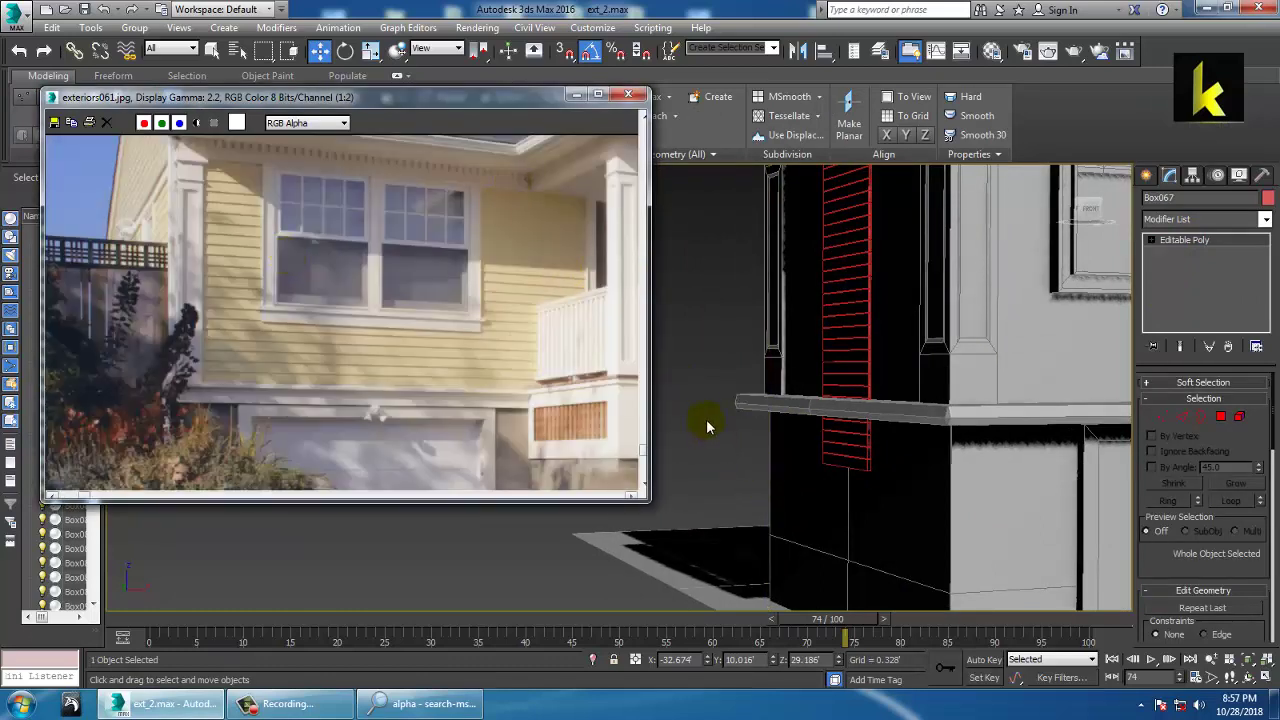
{"action": "left_click_drag", "start_coordinate": [707, 411], "coordinate": [893, 512]}
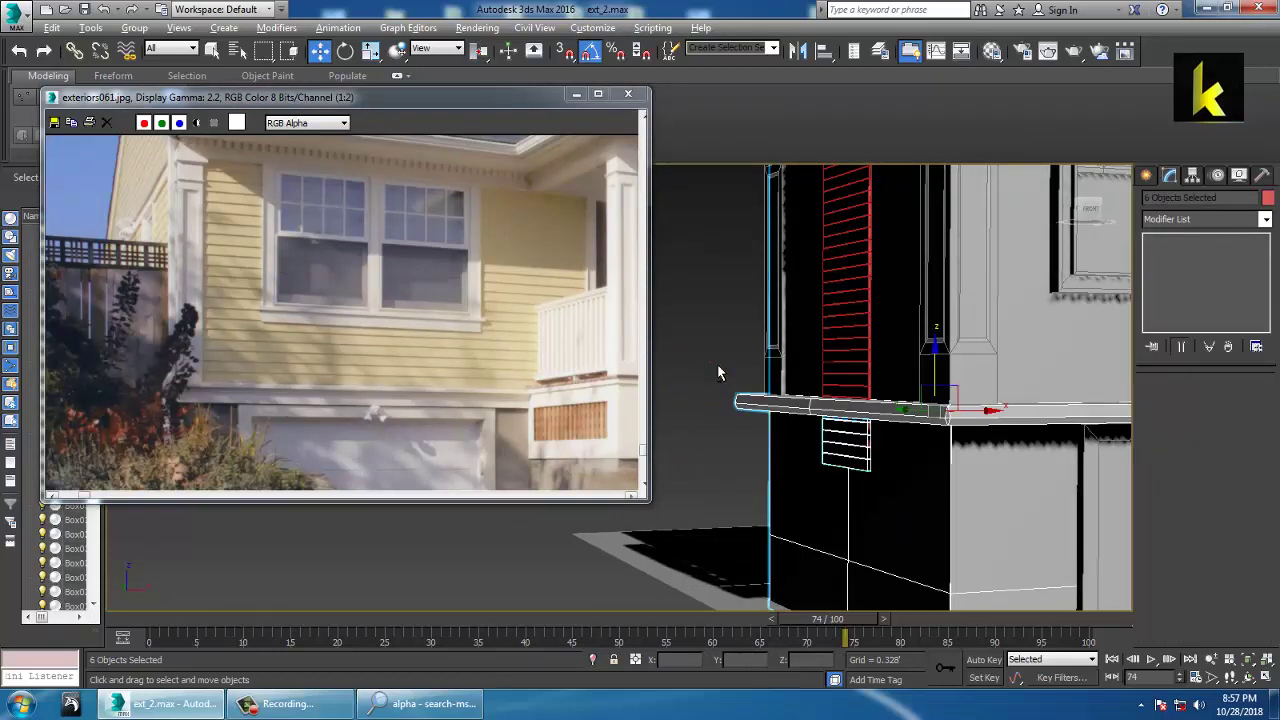
{"action": "left_click_drag", "start_coordinate": [800, 565], "coordinate": [812, 578]}
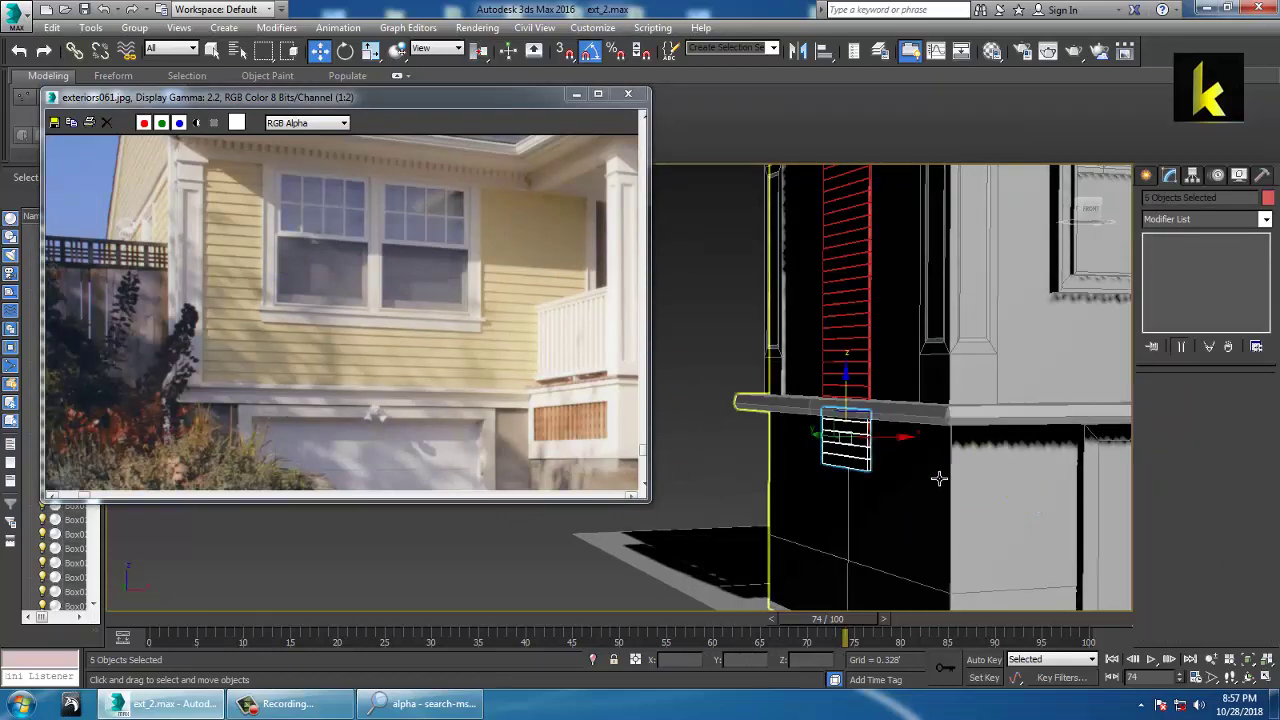
{"action": "key", "text": "Delete"}
Step: Save the scene and compare the whole house with the full reference photo
{"action": "scroll", "coordinate": [931, 480], "scroll_direction": "down", "scroll_amount": 5}
{"action": "middle_click_drag", "start_coordinate": [931, 480], "coordinate": [814, 509]}
{"action": "mouse_move", "coordinate": [916, 444]}
{"action": "middle_mouse_down", "text": "alt"}
{"action": "mouse_move", "coordinate": [951, 457]}
{"action": "mouse_move", "coordinate": [940, 450]}
{"action": "middle_mouse_up", "text": "alt"}
{"action": "middle_click_drag", "start_coordinate": [870, 292], "coordinate": [988, 490], "text": "alt"}
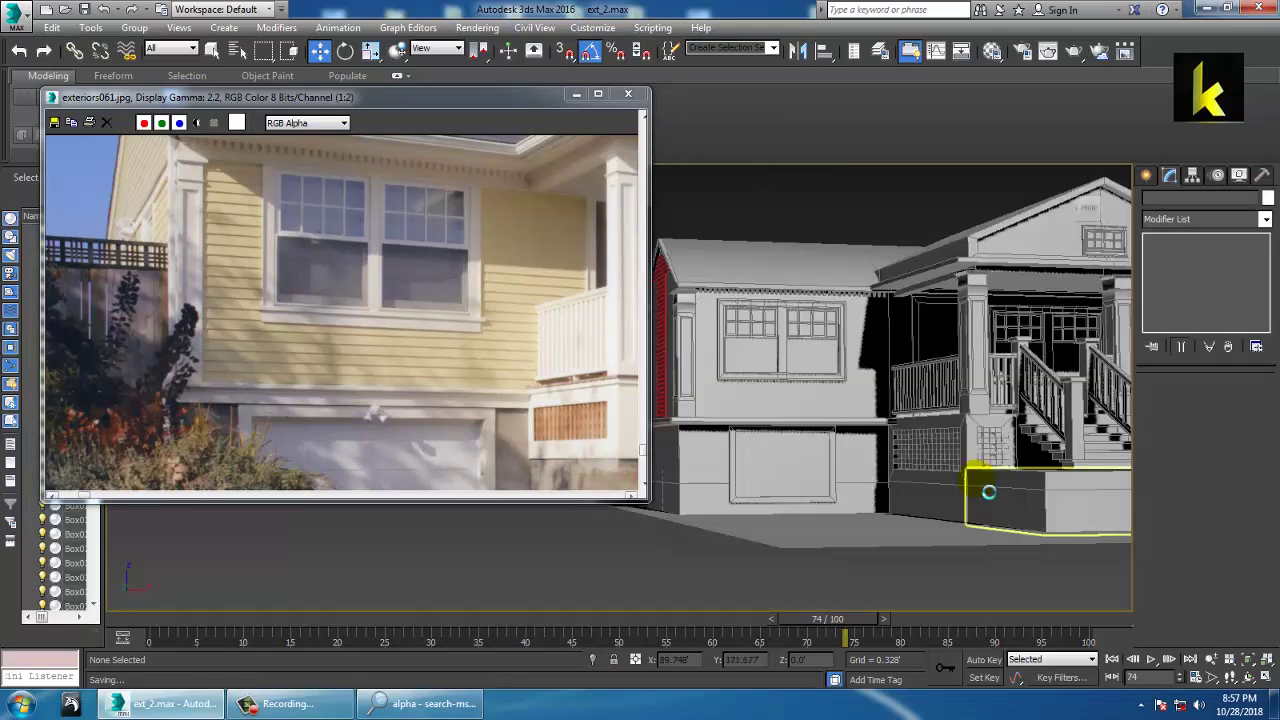
{"action": "scroll", "coordinate": [406, 286], "scroll_direction": "down", "scroll_amount": 2}
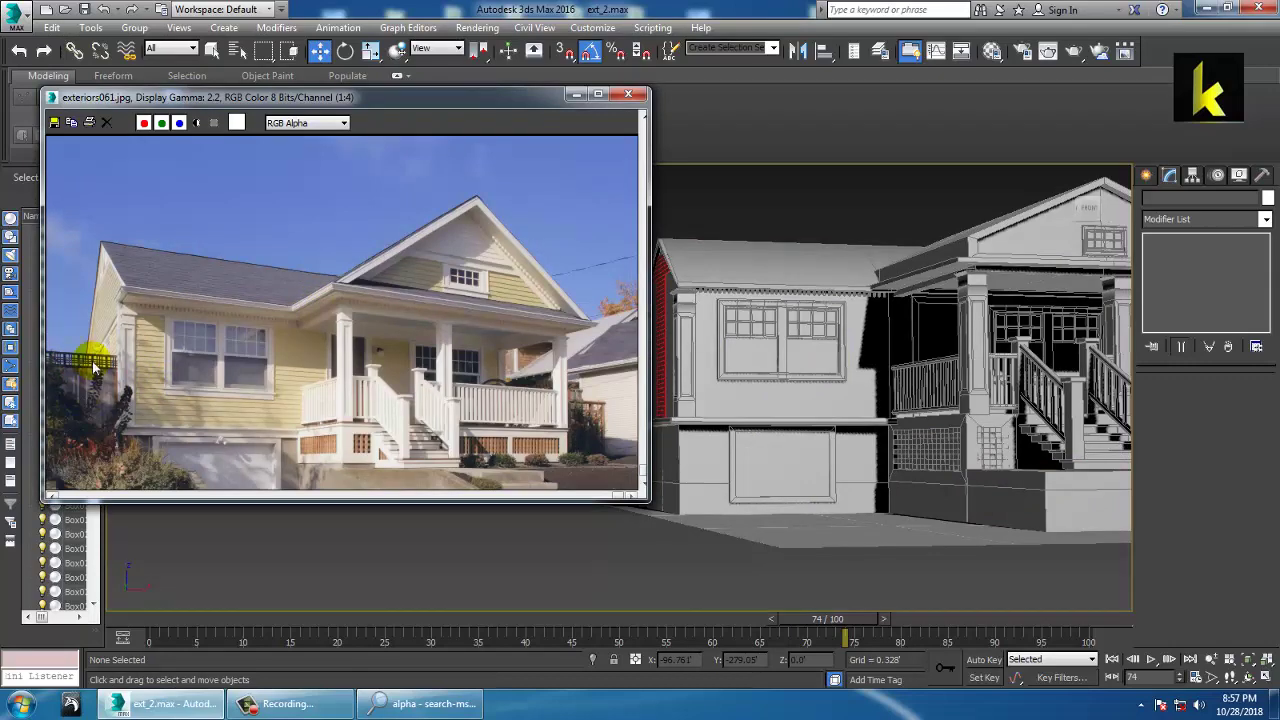
{"action": "middle_click_drag", "start_coordinate": [920, 414], "coordinate": [857, 409], "text": "alt"}
{"action": "key", "text": "alt+w"}
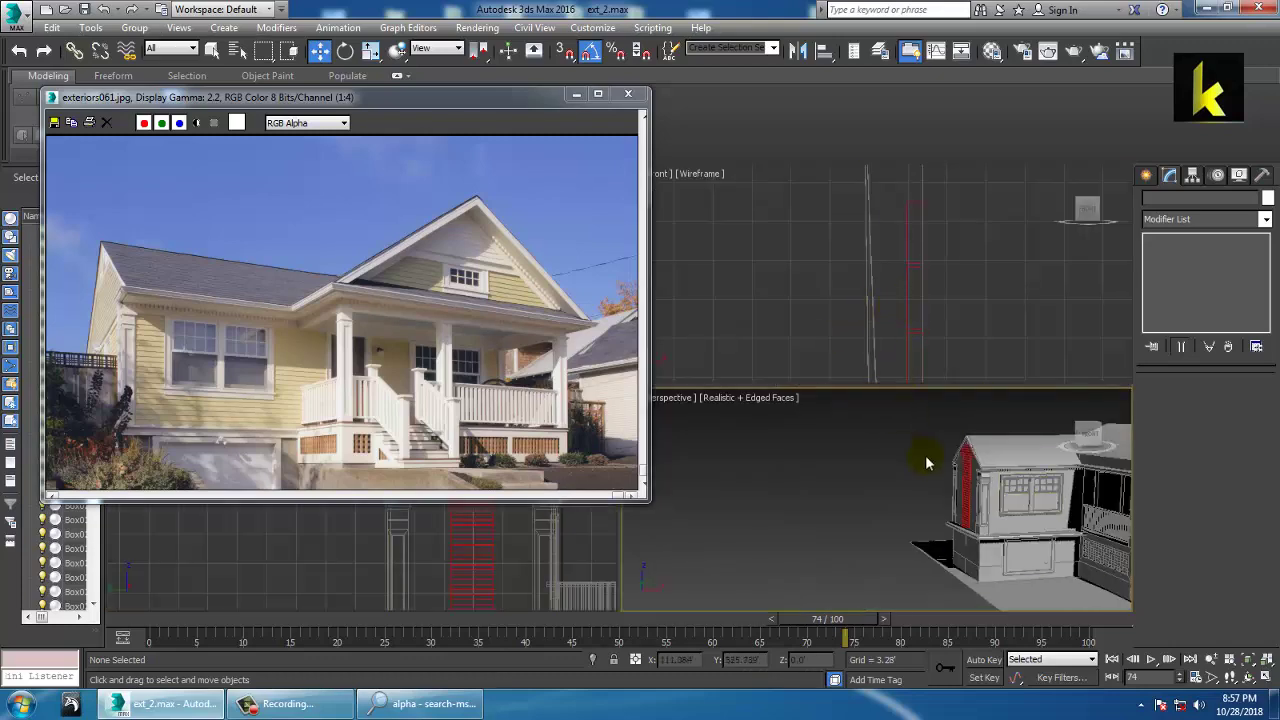
{"action": "middle_click_drag", "start_coordinate": [923, 457], "coordinate": [755, 403], "text": "alt"}
{"action": "middle_click_drag", "start_coordinate": [885, 428], "coordinate": [914, 490]}
{"action": "key", "text": "alt+w"}
{"action": "middle_click_drag", "start_coordinate": [837, 437], "coordinate": [890, 477], "text": "alt"}
Step: Scale the ground plane larger so it extends farther out beside the house
{"action": "left_click", "coordinate": [834, 515]}
{"action": "scroll", "coordinate": [834, 515], "scroll_direction": "down", "scroll_amount": 4}
{"action": "key", "text": "r"}
{"action": "middle_click_drag", "start_coordinate": [800, 474], "coordinate": [866, 518], "text": "alt"}
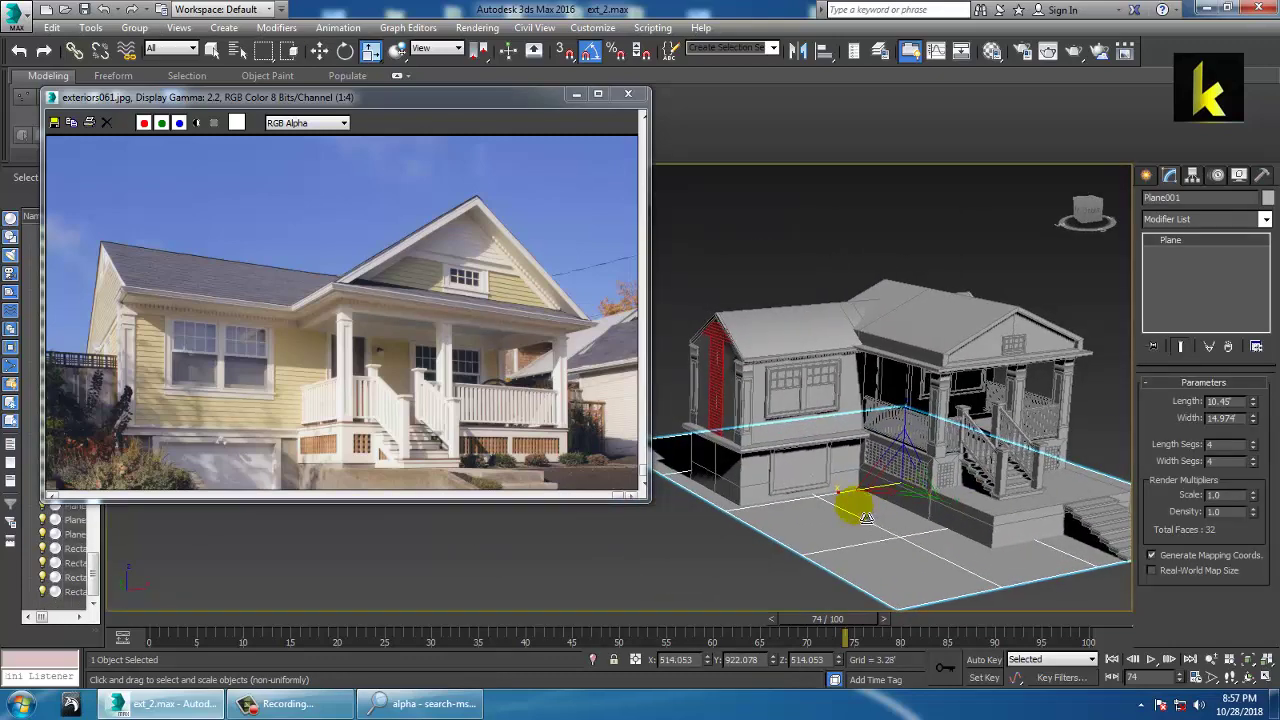
{"action": "left_click_drag", "start_coordinate": [853, 502], "coordinate": [805, 503]}
{"action": "key", "text": "w"}
{"action": "middle_click_drag", "start_coordinate": [805, 503], "coordinate": [873, 480], "text": "alt"}
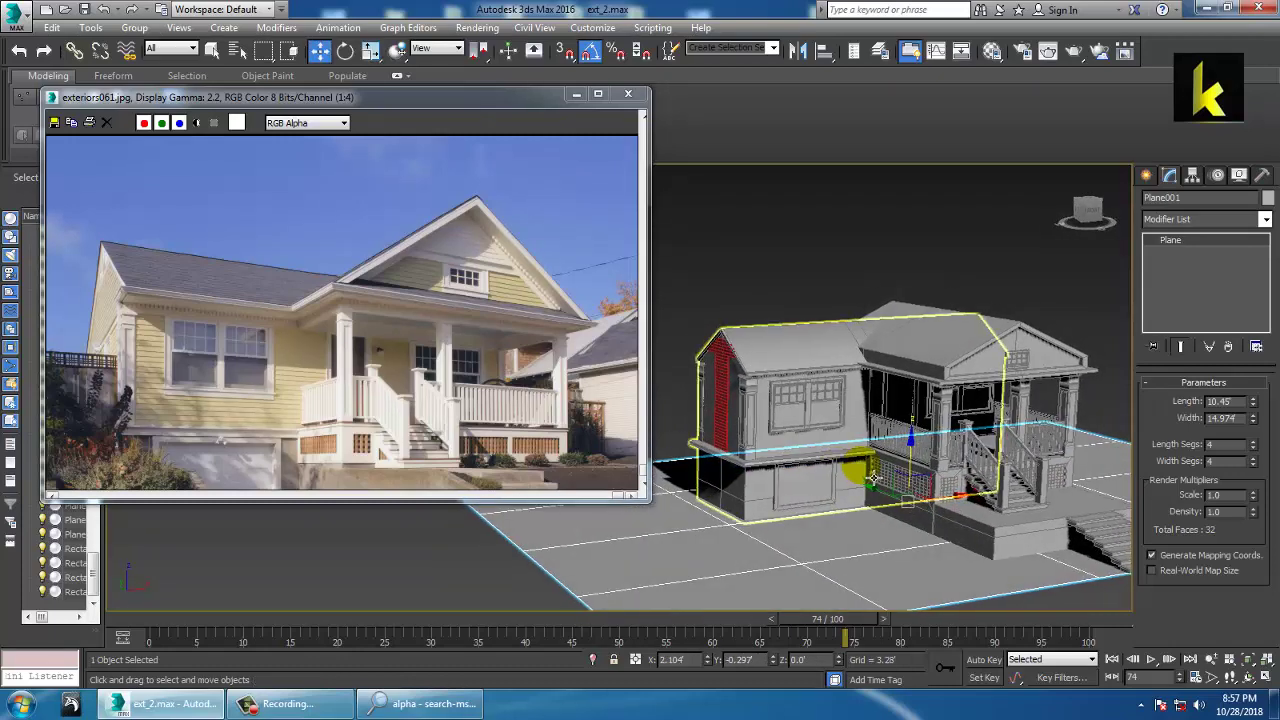
Step: Create a fence-wall box in the front view, running outward from the house's side wall and rising from the ground to window height
{"action": "left_click", "coordinate": [1146, 176]}
{"action": "left_click", "coordinate": [1174, 278]}
{"action": "key", "text": "alt+w"}
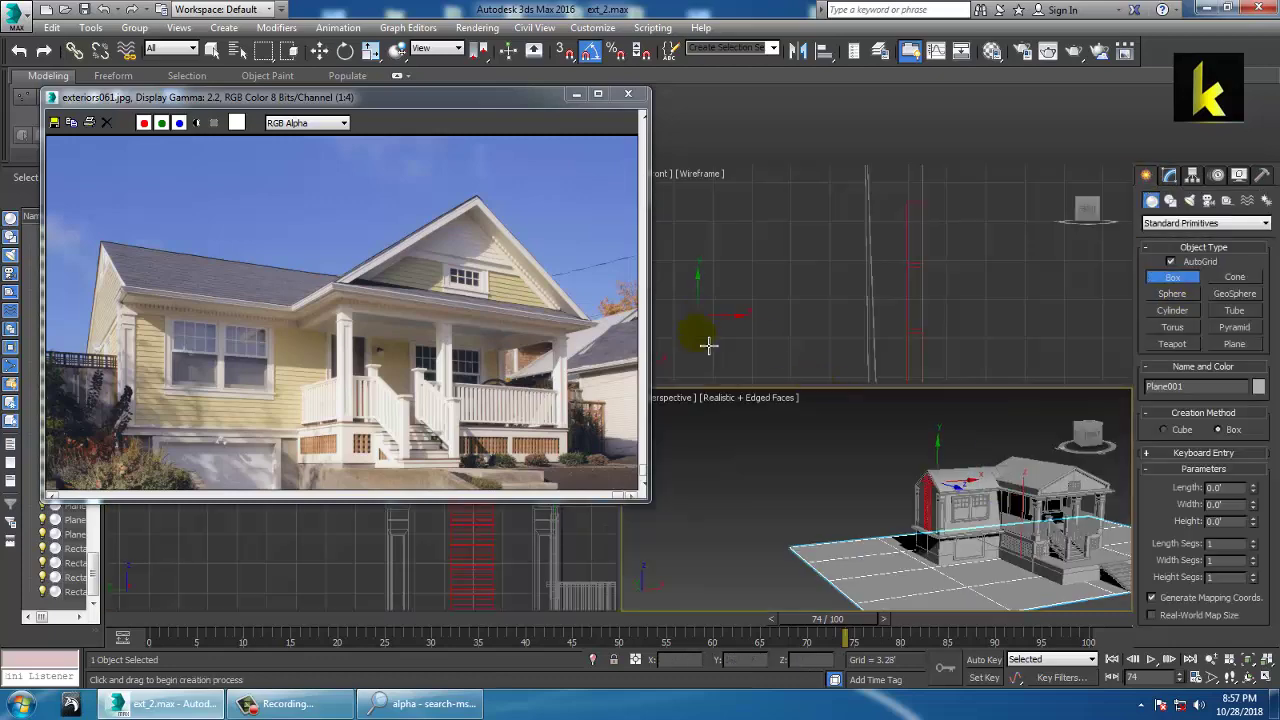
{"action": "key", "text": "alt+w"}
{"action": "key", "text": "alt+w"}
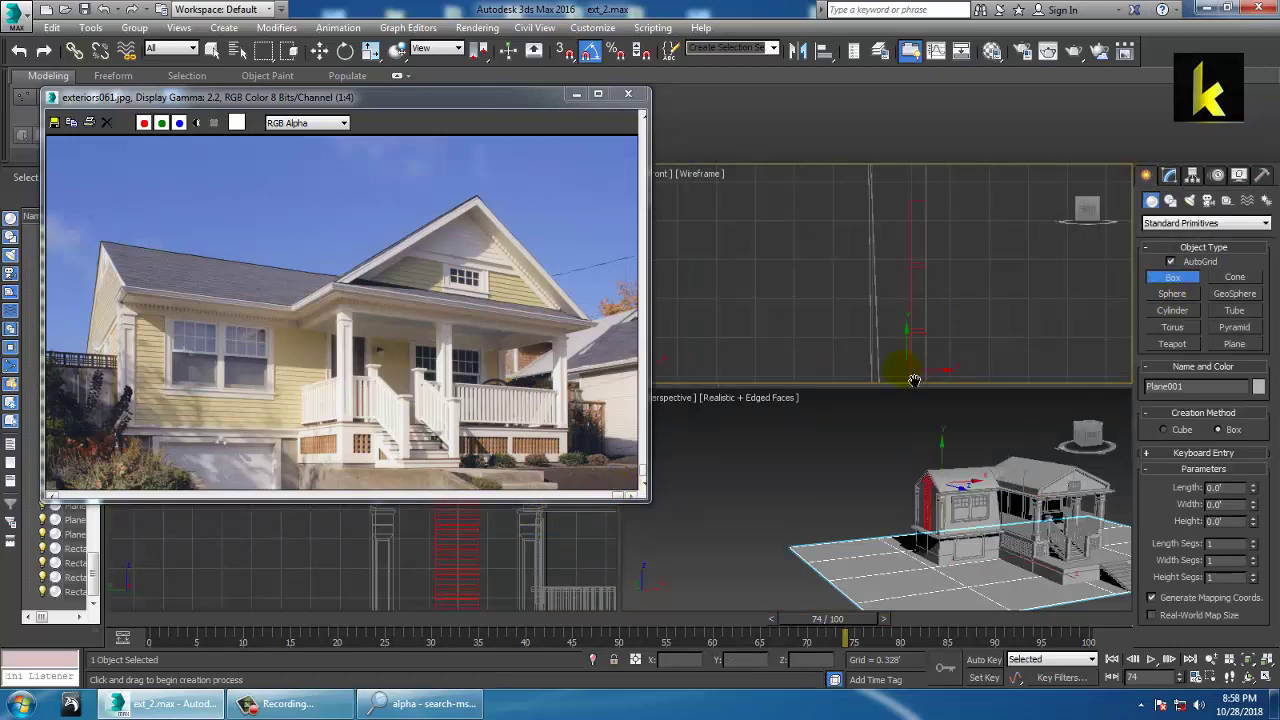
{"action": "key", "text": "alt+w"}
{"action": "scroll", "coordinate": [872, 364], "scroll_direction": "down", "scroll_amount": 10}
{"action": "middle_click_drag", "start_coordinate": [832, 369], "coordinate": [852, 268]}
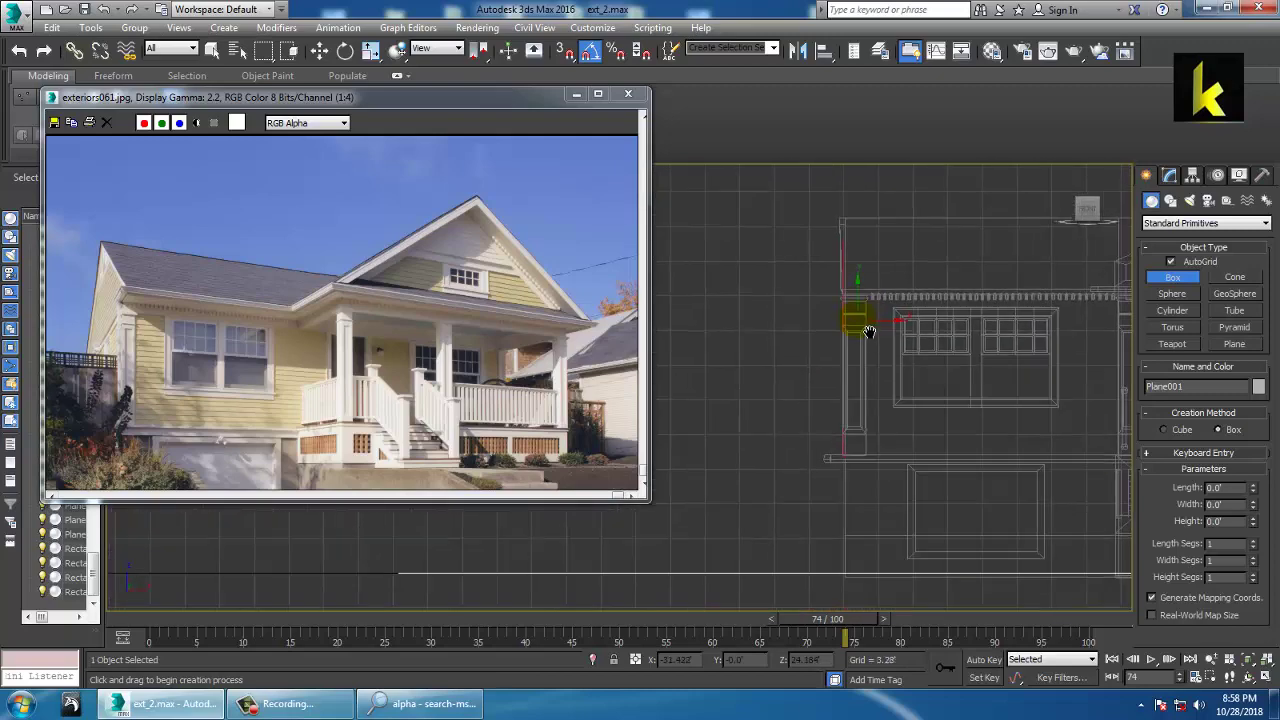
{"action": "middle_click_drag", "start_coordinate": [866, 348], "coordinate": [888, 317]}
{"action": "middle_click_drag", "start_coordinate": [884, 460], "coordinate": [925, 417]}
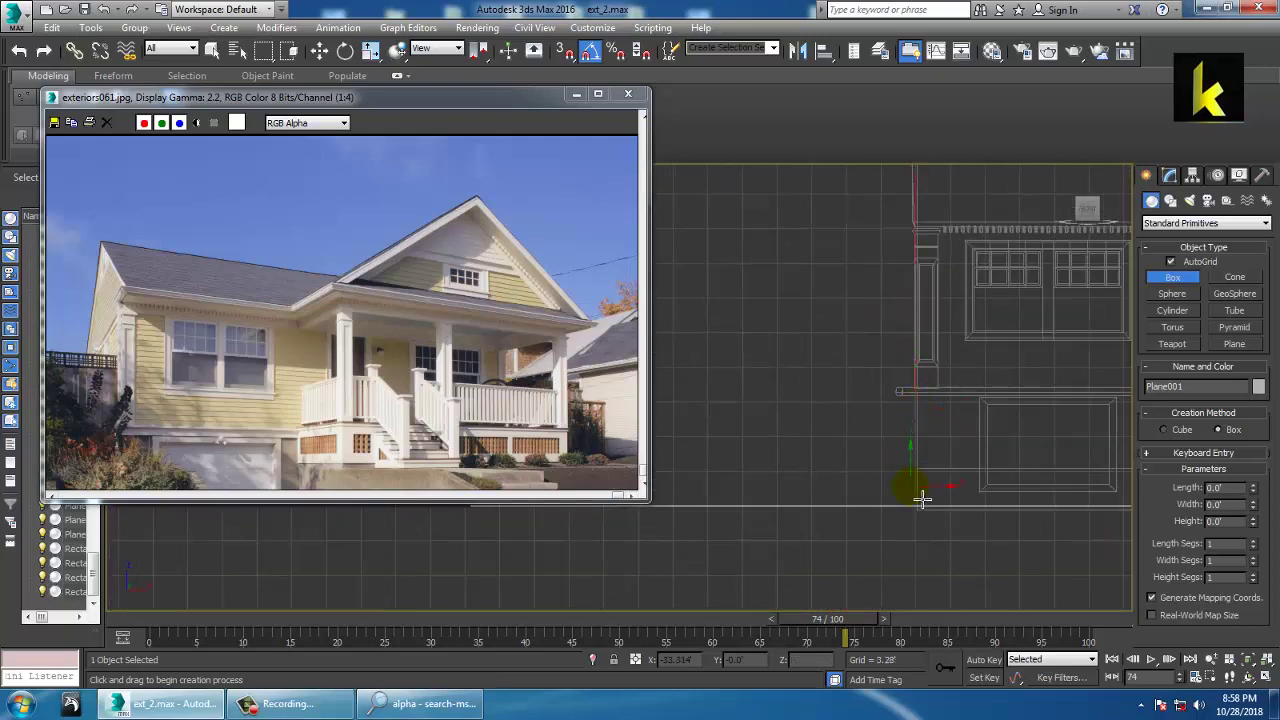
{"action": "left_click_drag", "start_coordinate": [910, 507], "coordinate": [540, 270]}
{"action": "left_click", "coordinate": [527, 248]}
{"action": "key", "text": "w"}
{"action": "key", "text": "alt+w"}
{"action": "right_click", "coordinate": [991, 514]}
{"action": "key", "text": "alt+w"}
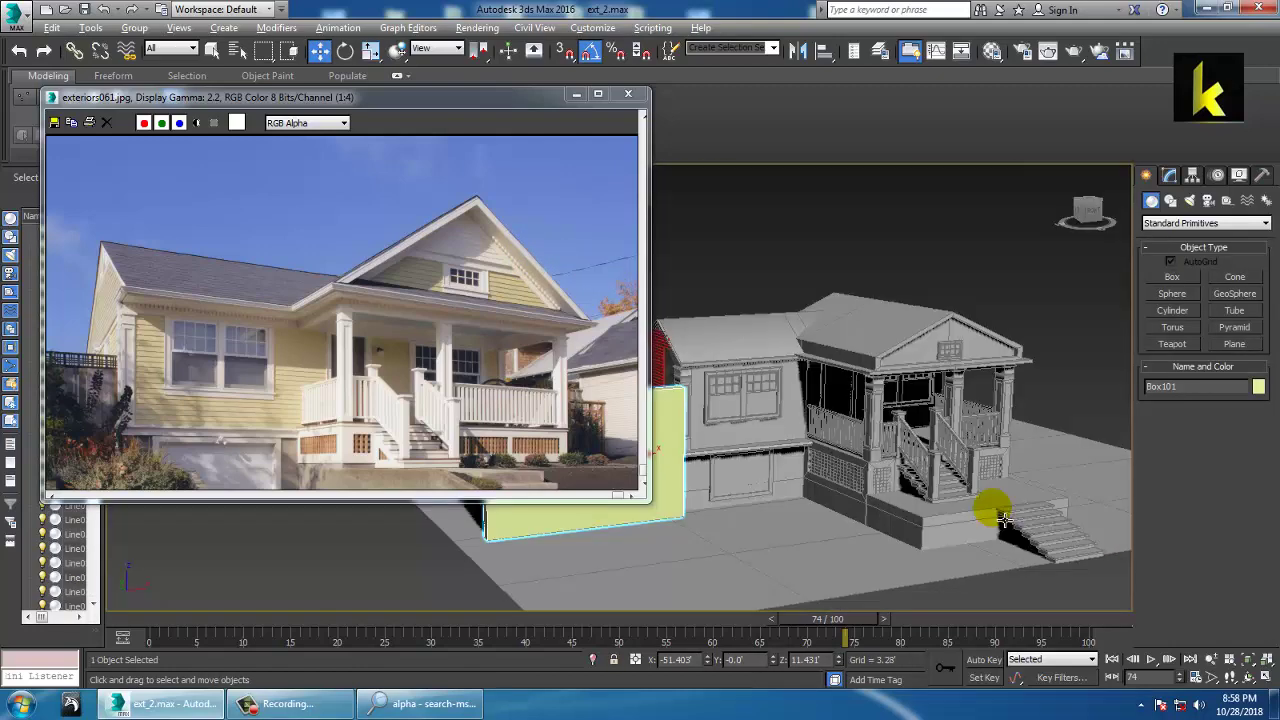
Step: Scale the new box along its thickness and move it back from the front of the house against the side wall
{"action": "middle_click_drag", "start_coordinate": [991, 514], "coordinate": [931, 497], "text": "alt"}
{"action": "scroll", "coordinate": [934, 504], "scroll_direction": "down", "scroll_amount": 5}
{"action": "key", "text": "r"}
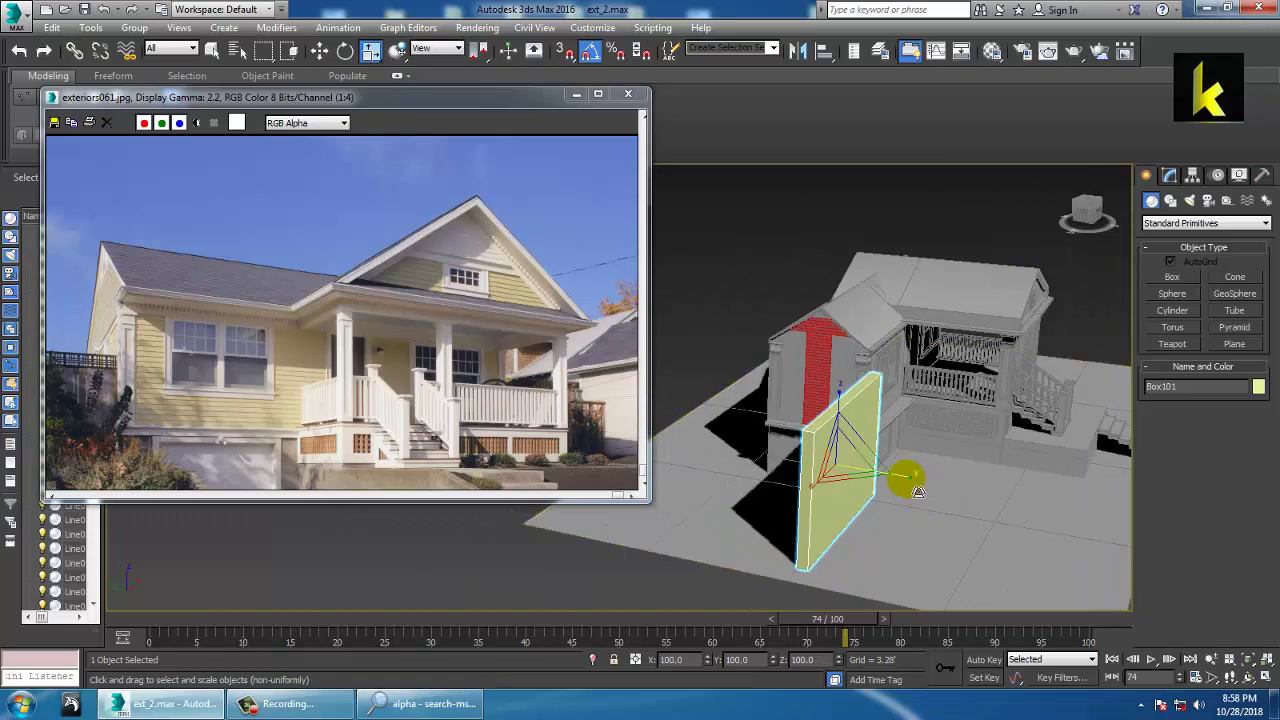
{"action": "left_click_drag", "start_coordinate": [906, 481], "coordinate": [982, 476]}
{"action": "key", "text": "w"}
{"action": "middle_click_drag", "start_coordinate": [982, 478], "coordinate": [890, 456], "text": "alt"}
{"action": "scroll", "coordinate": [890, 456], "scroll_direction": "up", "scroll_amount": 2}
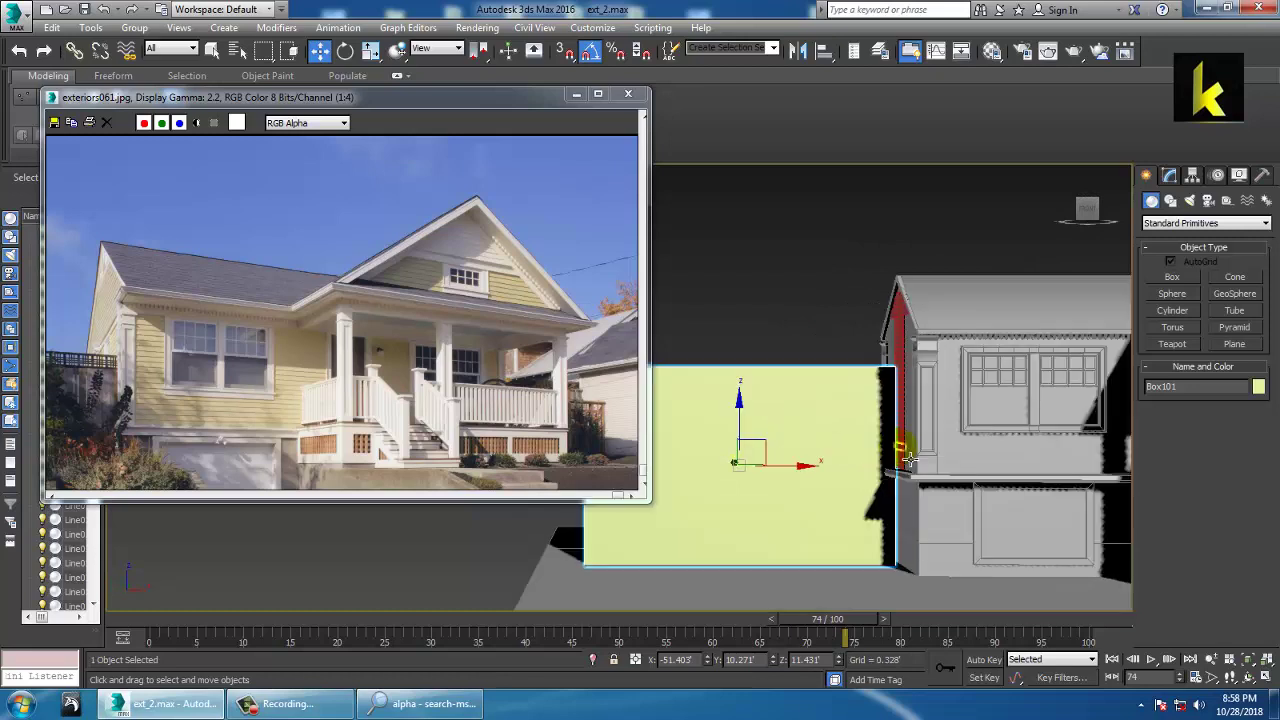
Step: Convert the new box beside the house to an editable poly
{"action": "right_click", "coordinate": [860, 392]}
{"action": "mouse_move", "coordinate": [900, 549]}
{"action": "left_click", "coordinate": [1078, 563]}
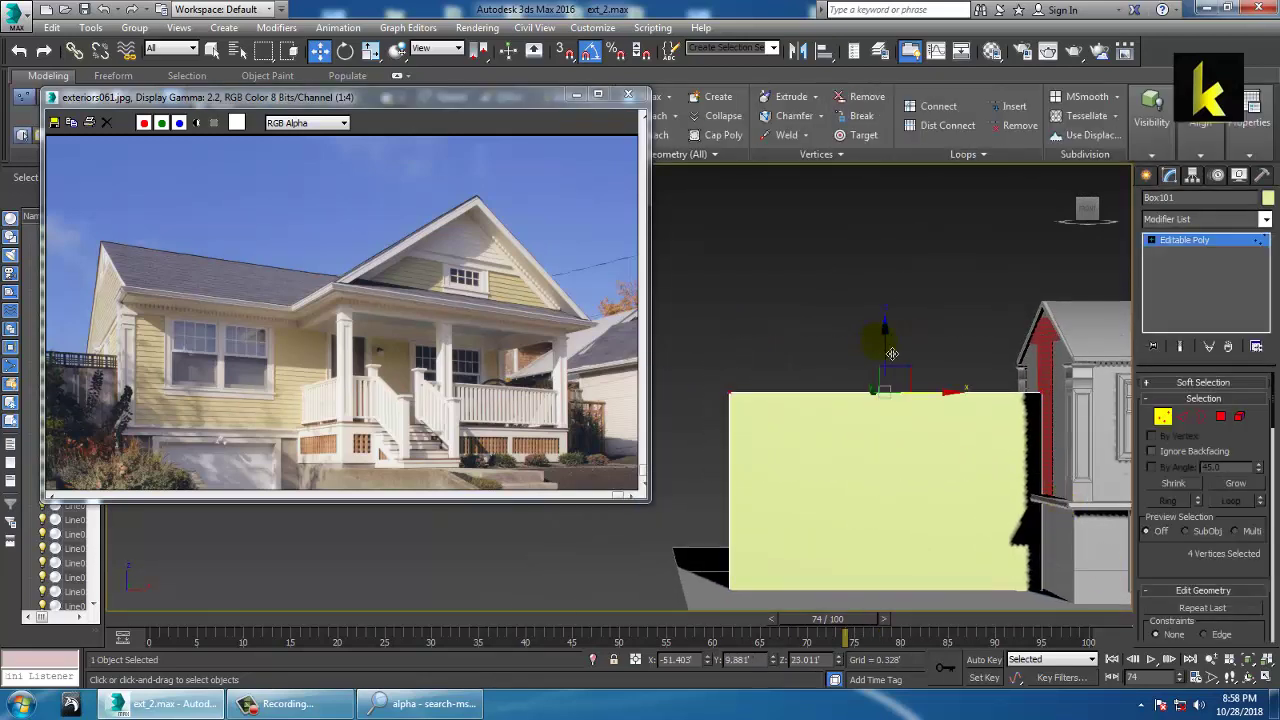
Step: Lower the fence wall's top vertices to reduce the wall's height, and leave vertex editing
{"action": "left_click_drag", "start_coordinate": [892, 353], "coordinate": [908, 391]}
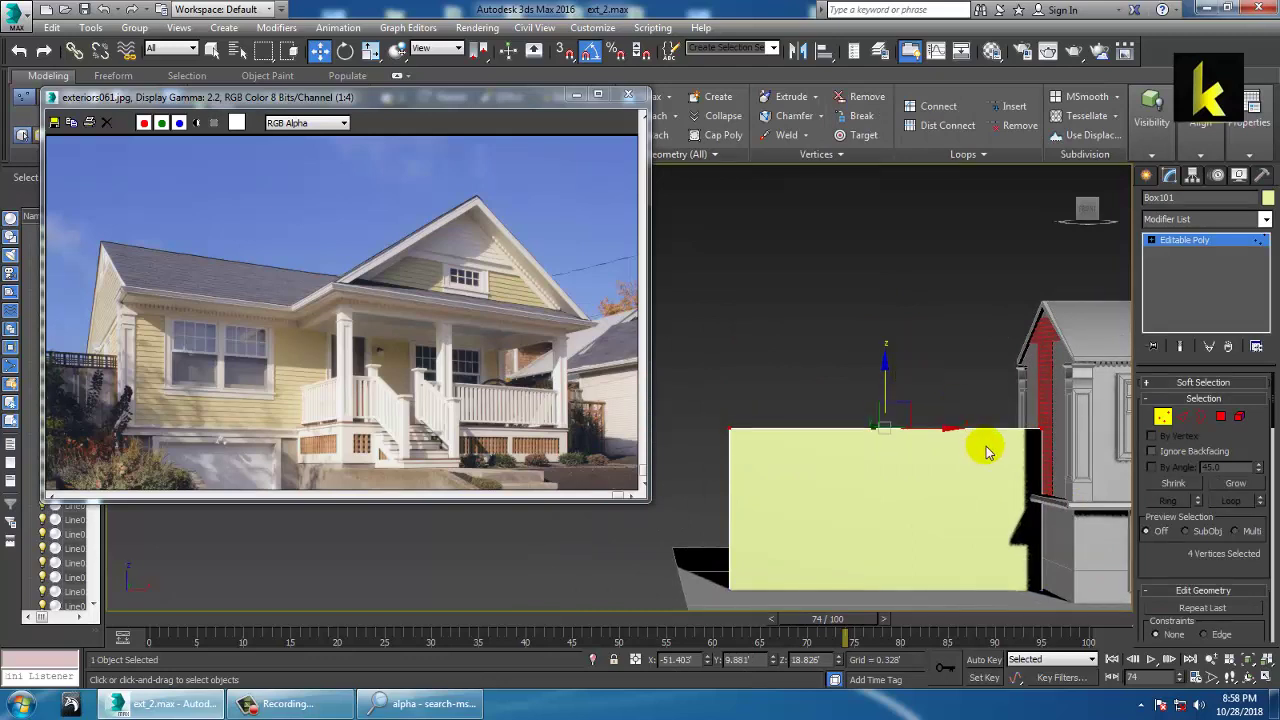
{"action": "middle_click_drag", "start_coordinate": [945, 475], "coordinate": [929, 476]}
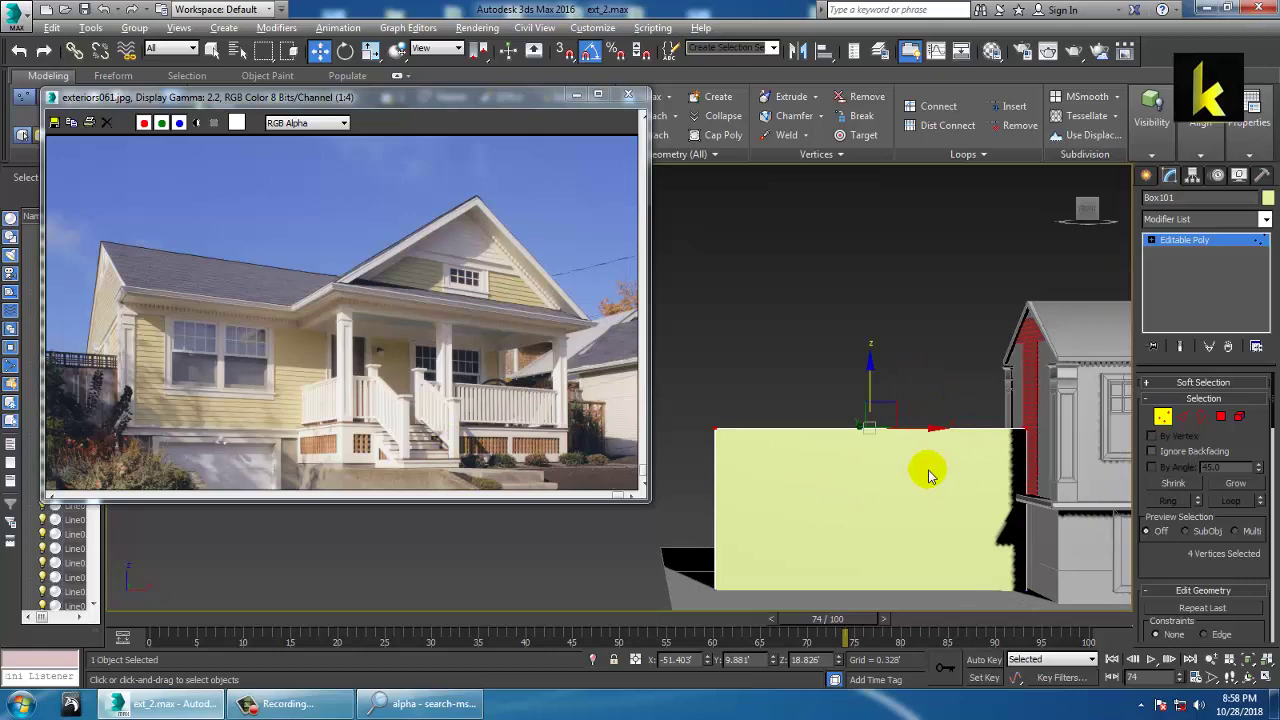
{"action": "key", "text": "alt+w"}
{"action": "right_click", "coordinate": [955, 350]}
{"action": "key", "text": "alt+w"}
{"action": "middle_click_drag", "start_coordinate": [977, 348], "coordinate": [977, 413]}
{"action": "left_click", "coordinate": [1152, 247]}
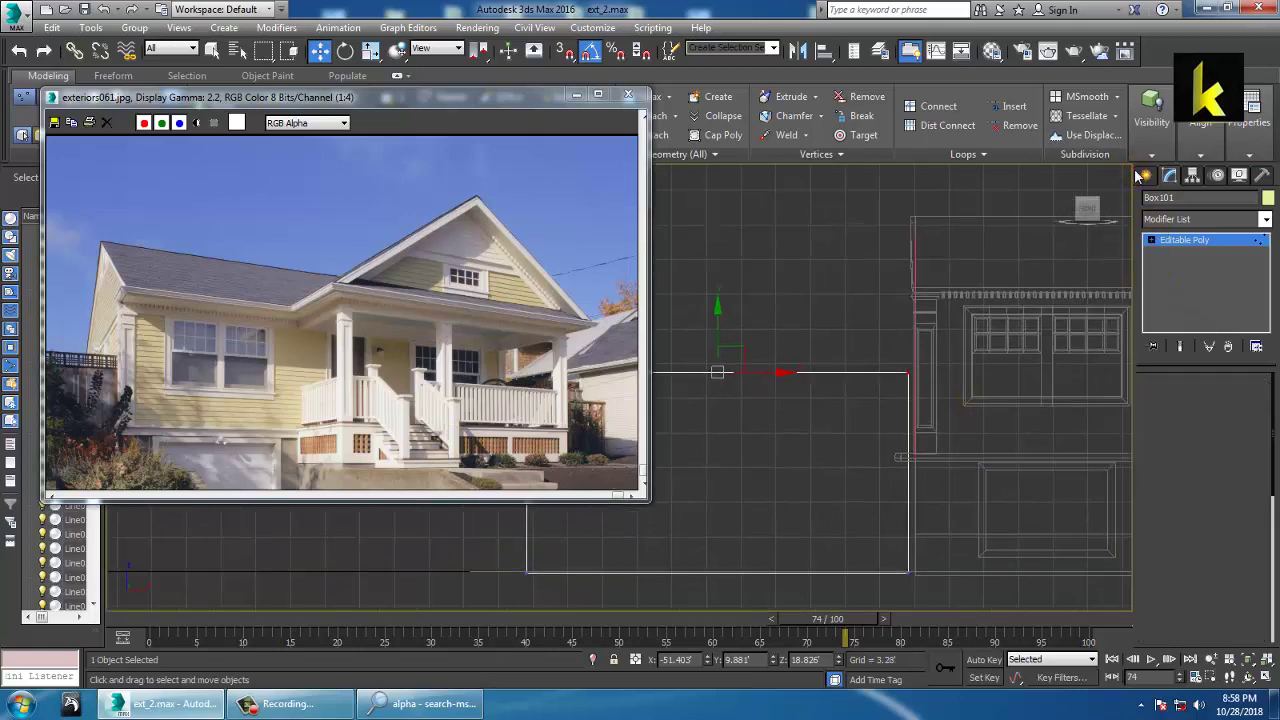
Step: Draw a vertical post line about 3.5' long at the wall's top corner beside the house in the front view
{"action": "left_click", "coordinate": [1146, 175]}
{"action": "middle_click_drag", "start_coordinate": [1063, 414], "coordinate": [1023, 425]}
{"action": "left_click", "coordinate": [1170, 200]}
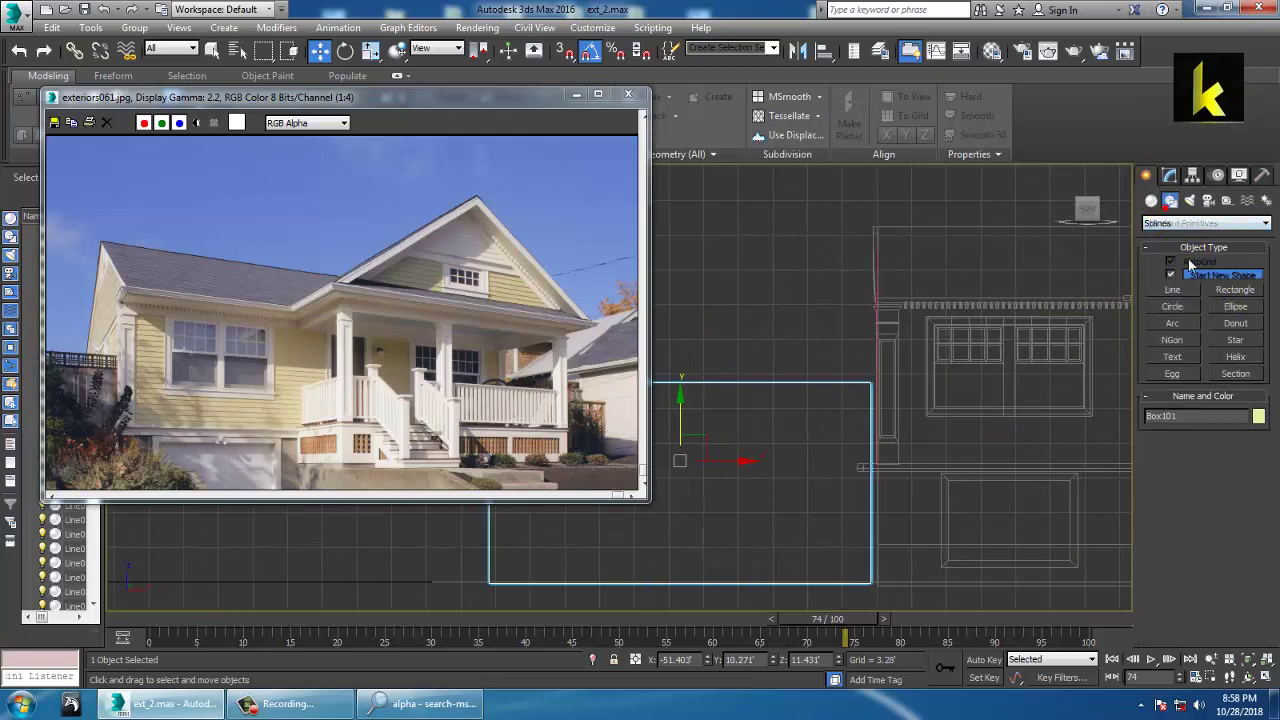
{"action": "left_click", "coordinate": [1183, 290]}
{"action": "scroll", "coordinate": [923, 420], "scroll_direction": "up", "scroll_amount": 3}
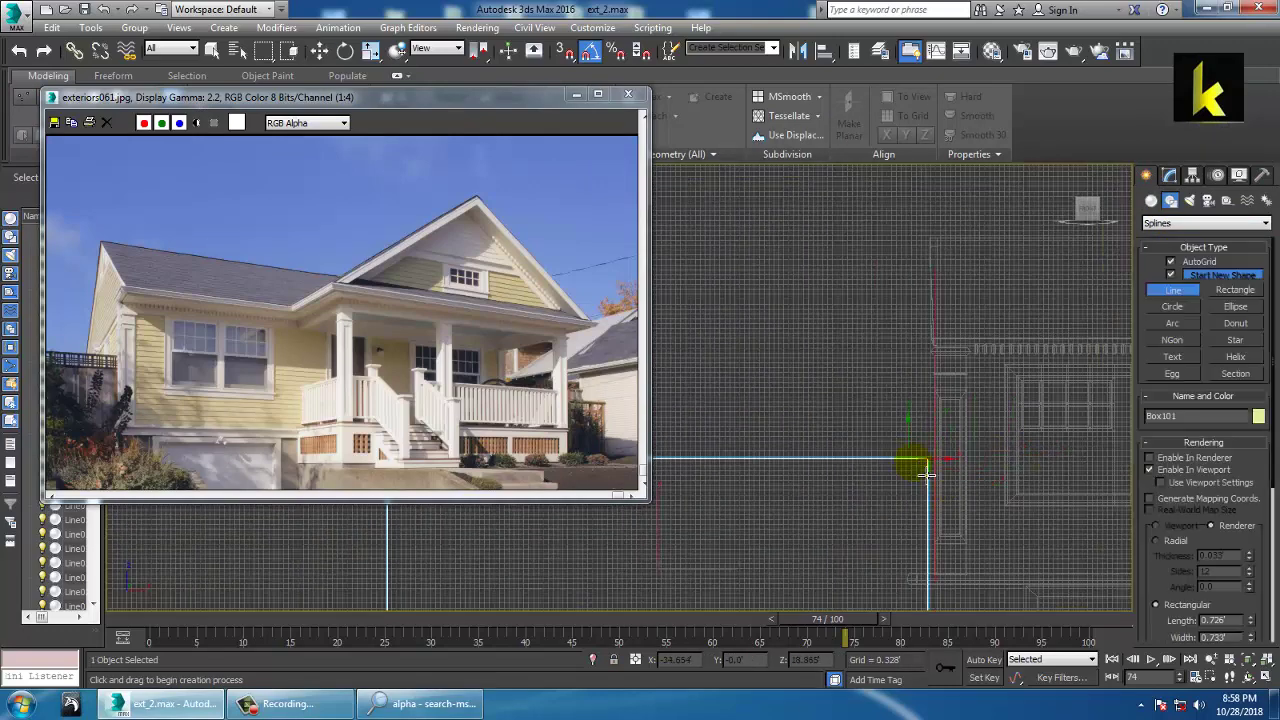
{"action": "left_click", "coordinate": [930, 420]}
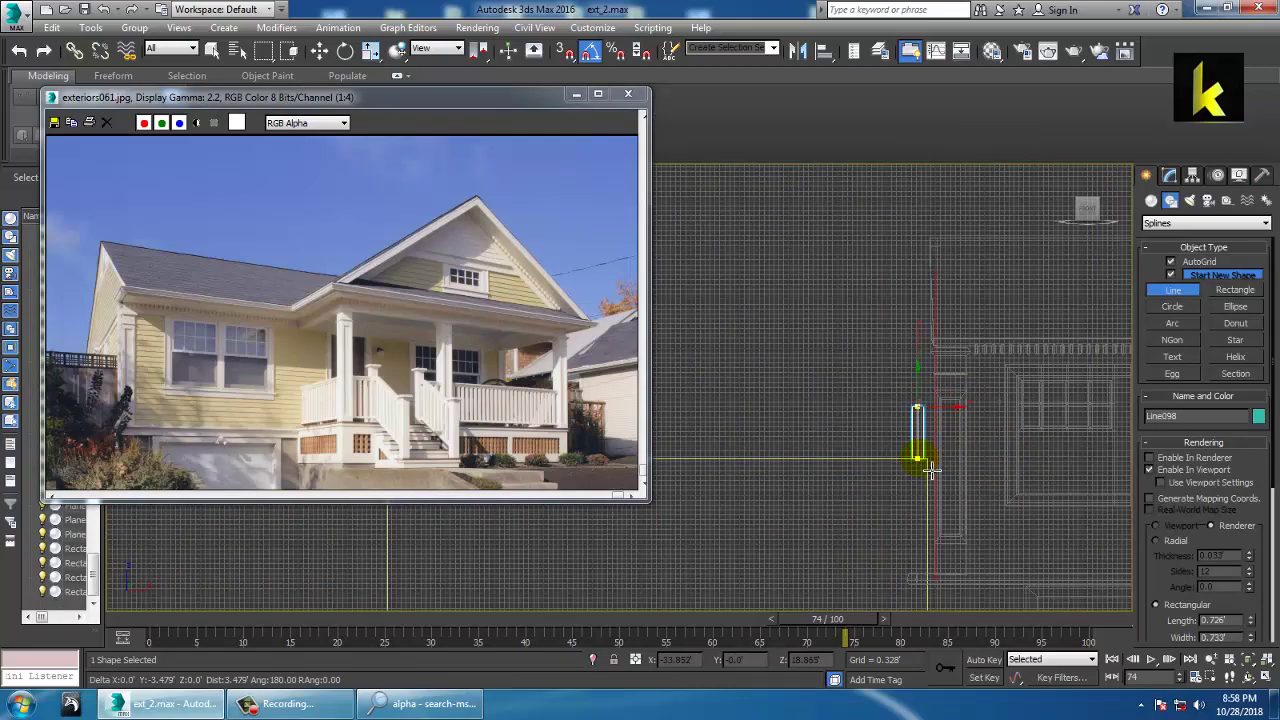
{"action": "right_click", "coordinate": [917, 456], "text": "shift"}
{"action": "left_click", "coordinate": [1170, 518]}
{"action": "key", "text": "w"}
Step: Slim the post's rectangular rendering section to a length of 0.16' and a width of 0.278'
{"action": "key", "text": "alt+w"}
{"action": "middle_click", "coordinate": [1059, 574]}
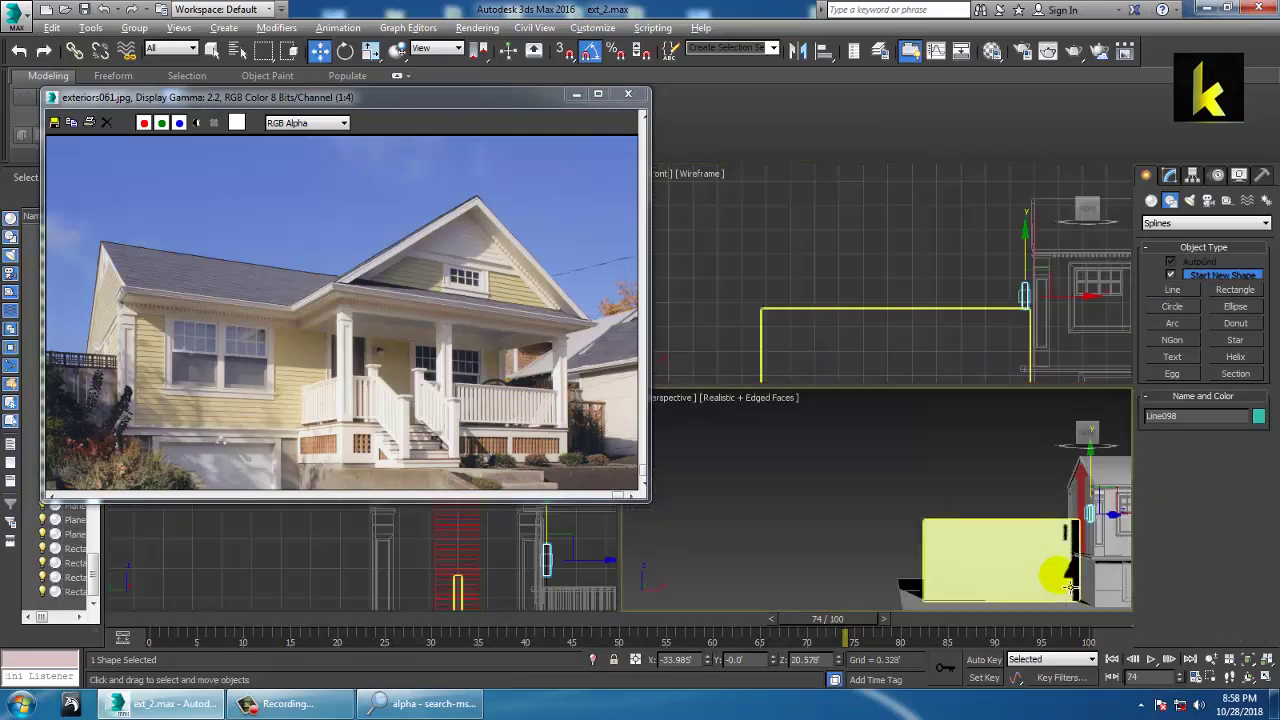
{"action": "key", "text": "alt+w"}
{"action": "key", "text": "z"}
{"action": "middle_click_drag", "start_coordinate": [969, 484], "coordinate": [987, 501], "text": "alt"}
{"action": "scroll", "coordinate": [987, 500], "scroll_direction": "down", "scroll_amount": 6}
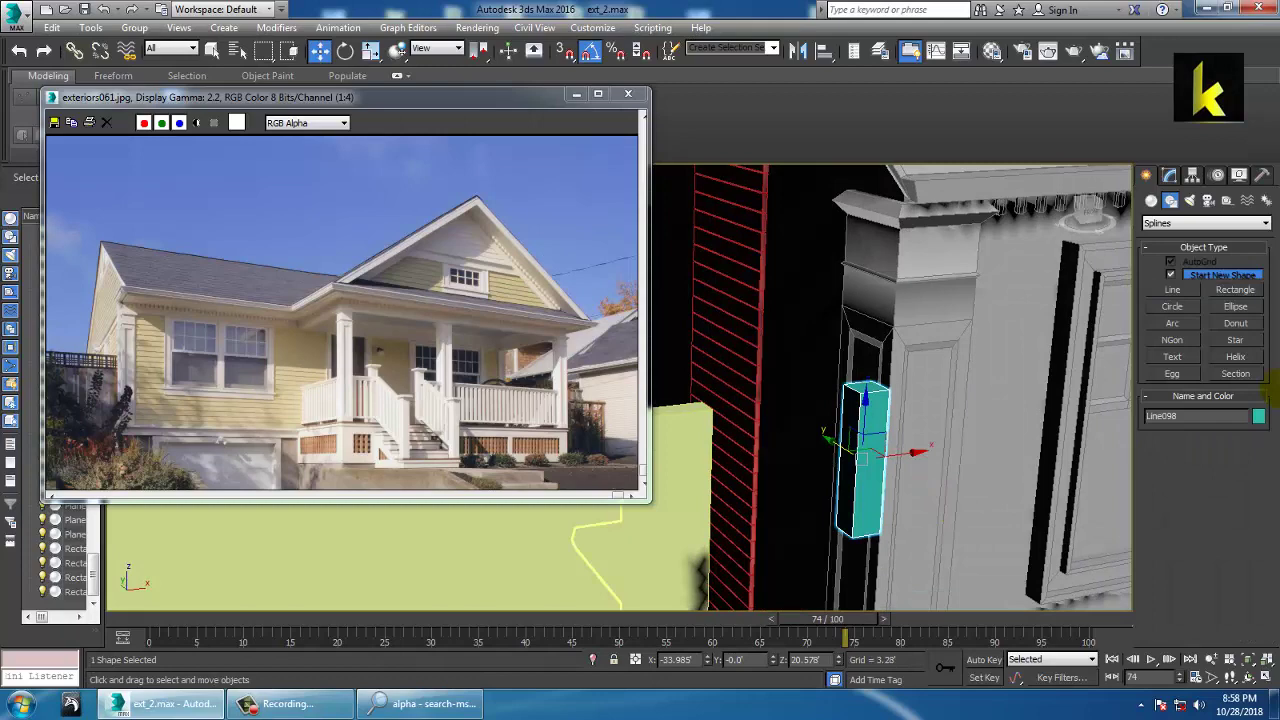
{"action": "left_click", "coordinate": [1170, 176]}
{"action": "left_click_drag", "start_coordinate": [1255, 562], "coordinate": [1276, 636]}
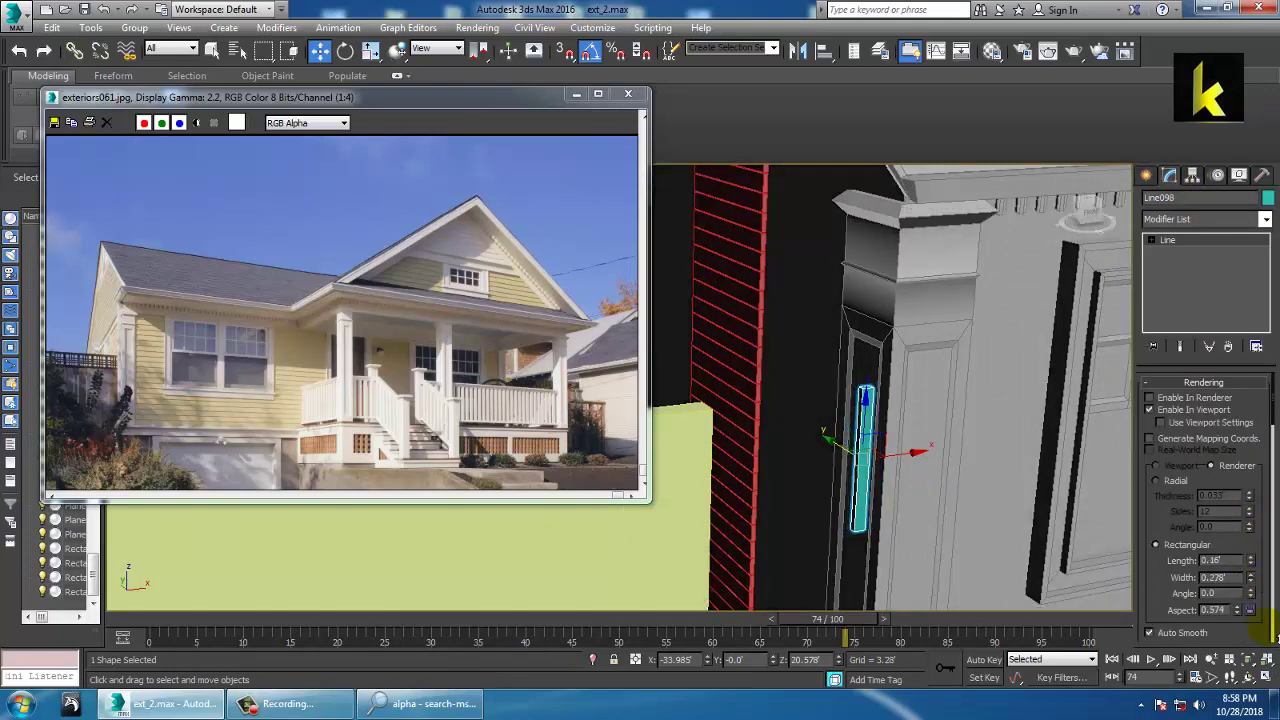
Step: Move the post back from the front of the house onto the top edge of the fence wall
{"action": "middle_click_drag", "start_coordinate": [1071, 386], "coordinate": [908, 465], "text": "alt"}
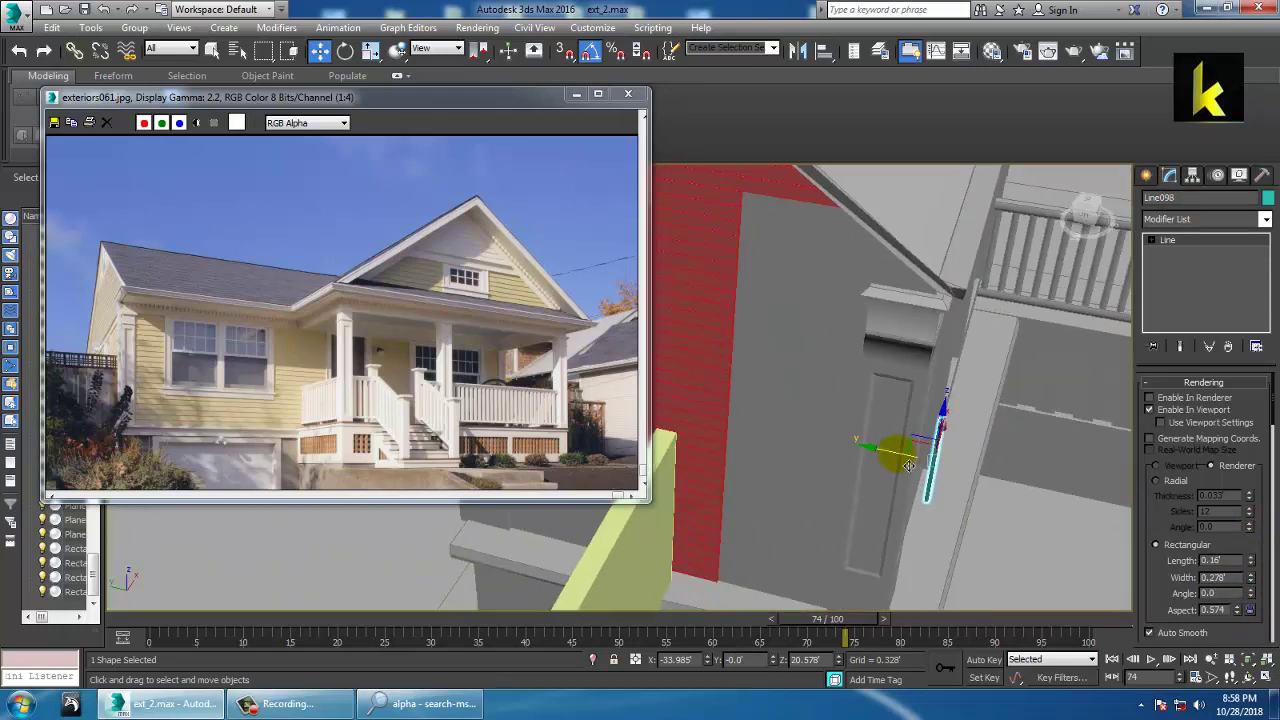
{"action": "left_click_drag", "start_coordinate": [908, 465], "coordinate": [623, 438]}
{"action": "middle_click_drag", "start_coordinate": [845, 434], "coordinate": [904, 456], "text": "alt"}
{"action": "scroll", "coordinate": [929, 420], "scroll_direction": "down", "scroll_amount": 3}
{"action": "scroll", "coordinate": [893, 409], "scroll_direction": "up", "scroll_amount": 5}
Step: Try cloning the post outward along the wall top as seven closely spaced copies
{"action": "mouse_move", "coordinate": [917, 383]}
{"action": "left_mouse_down", "text": "shift"}
{"action": "mouse_move", "coordinate": [914, 372]}
{"action": "mouse_move", "coordinate": [753, 400]}
{"action": "mouse_move", "coordinate": [768, 378]}
{"action": "left_mouse_up", "text": "shift"}
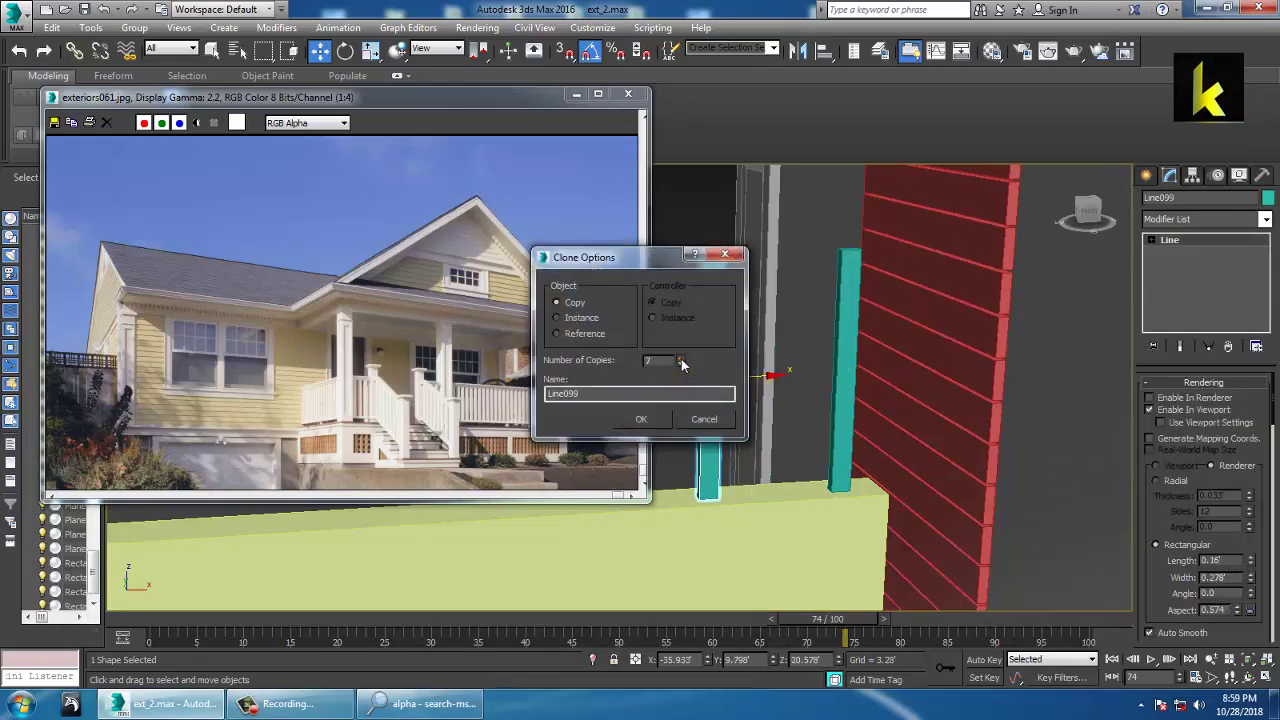
{"action": "left_click", "coordinate": [658, 425]}
{"action": "scroll", "coordinate": [809, 426], "scroll_direction": "down", "scroll_amount": 8}
{"action": "mouse_move", "coordinate": [809, 426]}
{"action": "middle_mouse_down"}
{"action": "mouse_move", "coordinate": [966, 442]}
{"action": "mouse_move", "coordinate": [867, 437]}
{"action": "middle_mouse_up"}
Step: Undo the closely spaced post copies and restore the post's move onto the wall
{"action": "key", "text": "ctrl+z"}
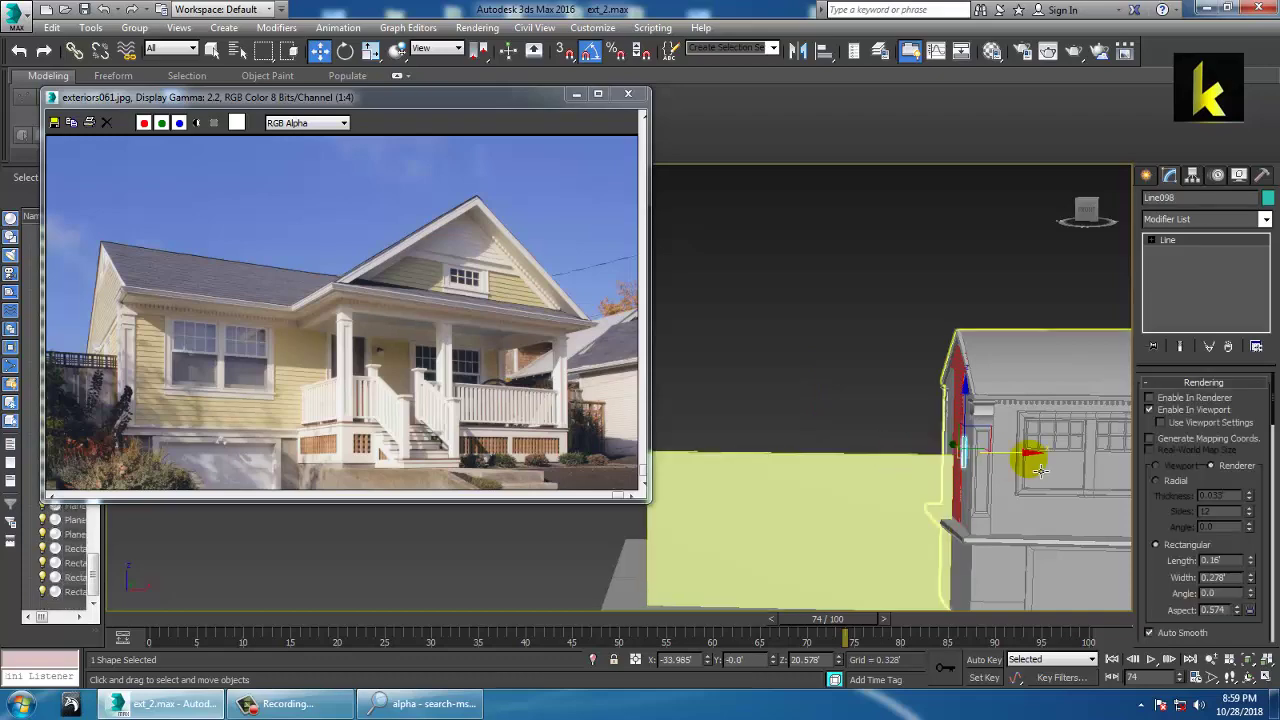
{"action": "middle_click_drag", "start_coordinate": [1031, 457], "coordinate": [1005, 512], "text": "alt"}
{"action": "left_click", "coordinate": [51, 27]}
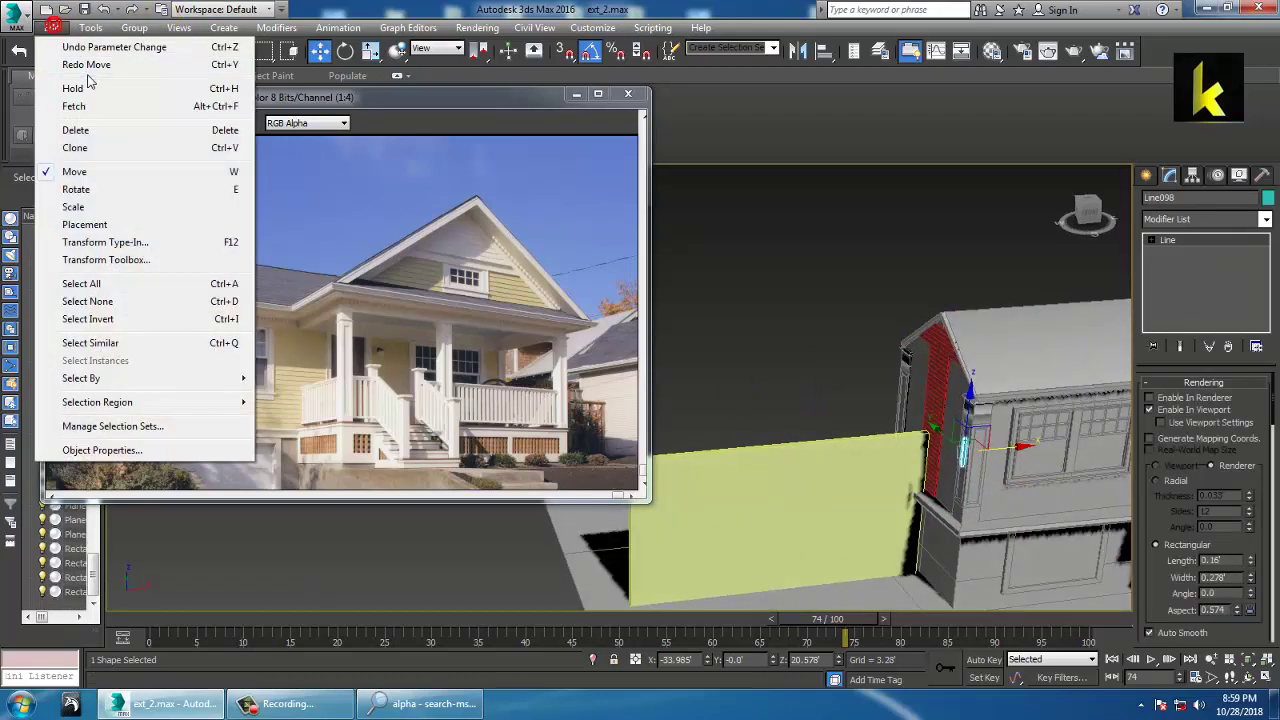
{"action": "left_click", "coordinate": [86, 64]}
Step: Clone the post outward along the wall top as seven copies spaced about 8.3' apart
{"action": "middle_click_drag", "start_coordinate": [1012, 377], "coordinate": [992, 412], "text": "alt"}
{"action": "scroll", "coordinate": [992, 414], "scroll_direction": "up", "scroll_amount": 3}
{"action": "scroll", "coordinate": [1000, 418], "scroll_direction": "up", "scroll_amount": 5}
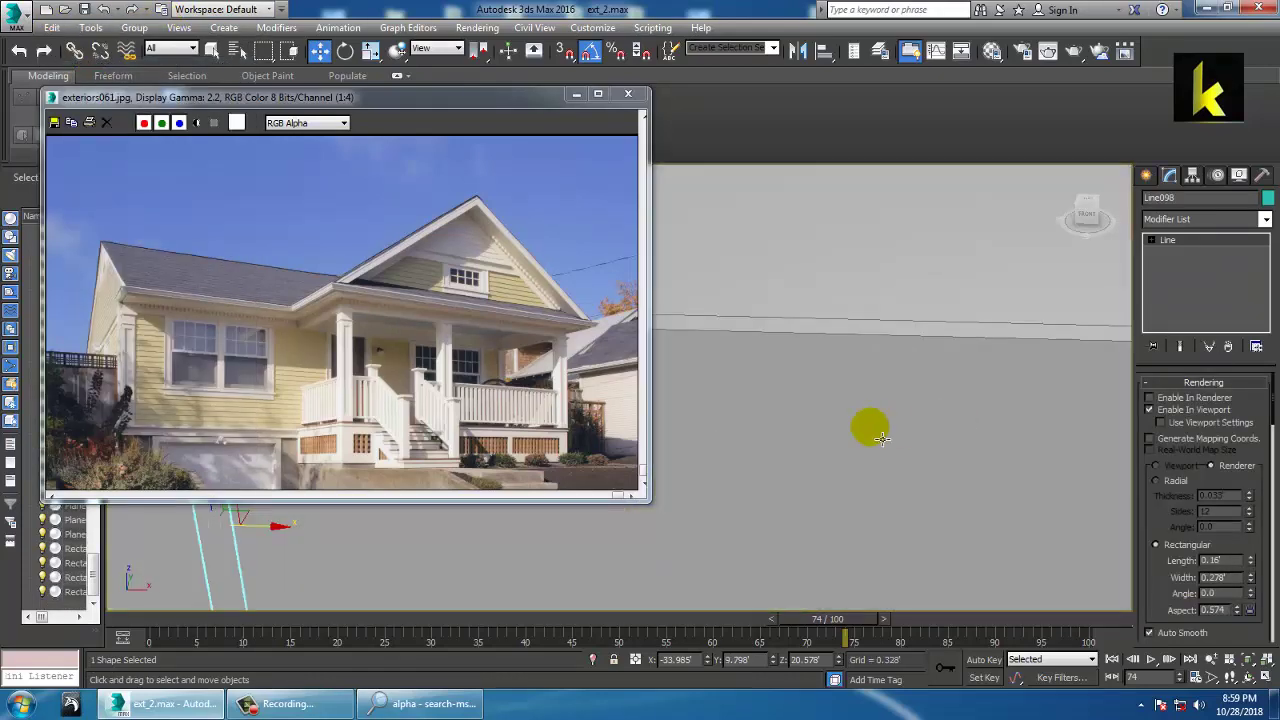
{"action": "middle_click_drag", "start_coordinate": [871, 428], "coordinate": [906, 404]}
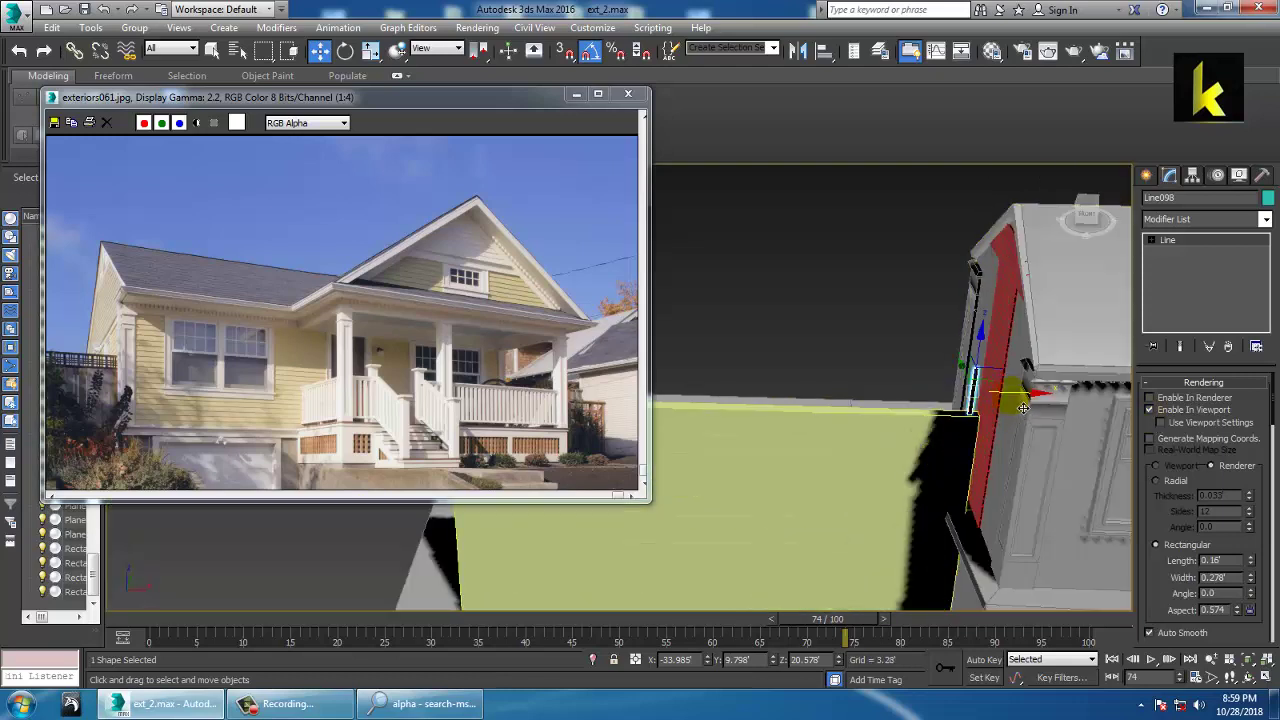
{"action": "left_click_drag", "start_coordinate": [906, 404], "coordinate": [774, 404], "text": "shift"}
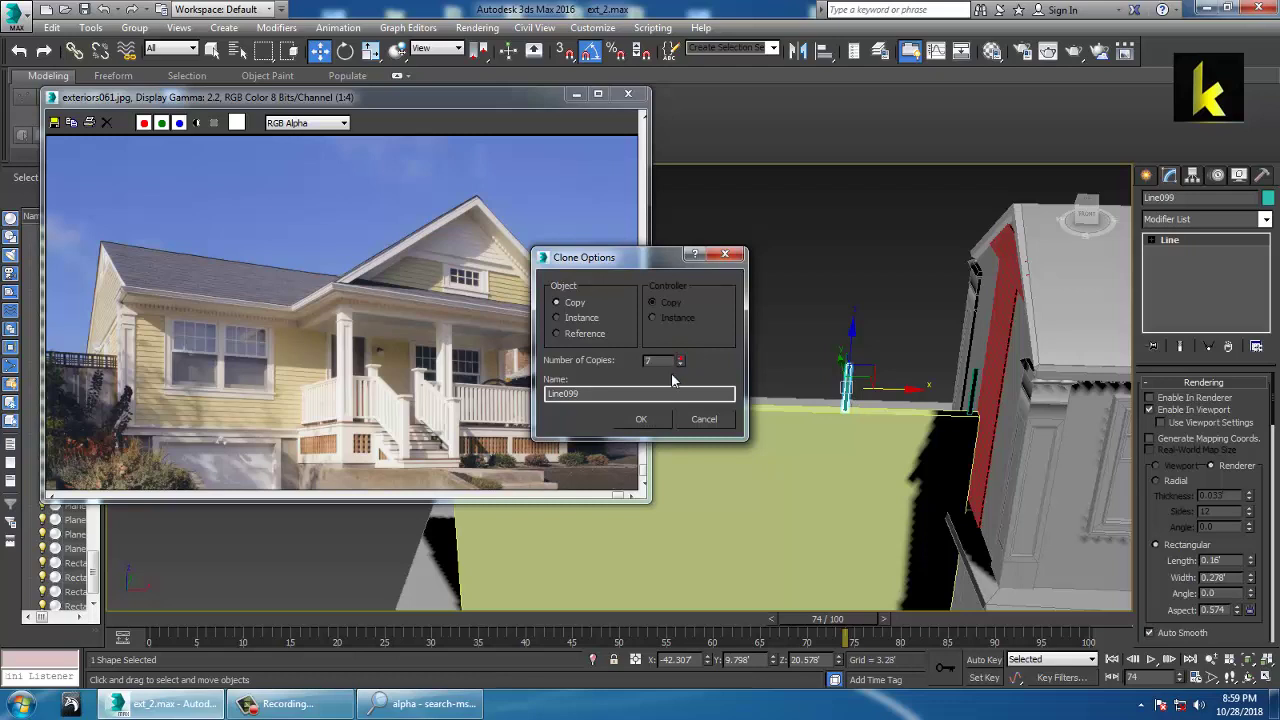
{"action": "left_click", "coordinate": [641, 420]}
Step: Delete the post copies that extend beyond the outer end of the fence wall
{"action": "mouse_move", "coordinate": [643, 423]}
{"action": "middle_mouse_down", "text": "alt"}
{"action": "mouse_move", "coordinate": [960, 346]}
{"action": "mouse_move", "coordinate": [823, 366]}
{"action": "mouse_move", "coordinate": [700, 335]}
{"action": "middle_mouse_up", "text": "alt"}
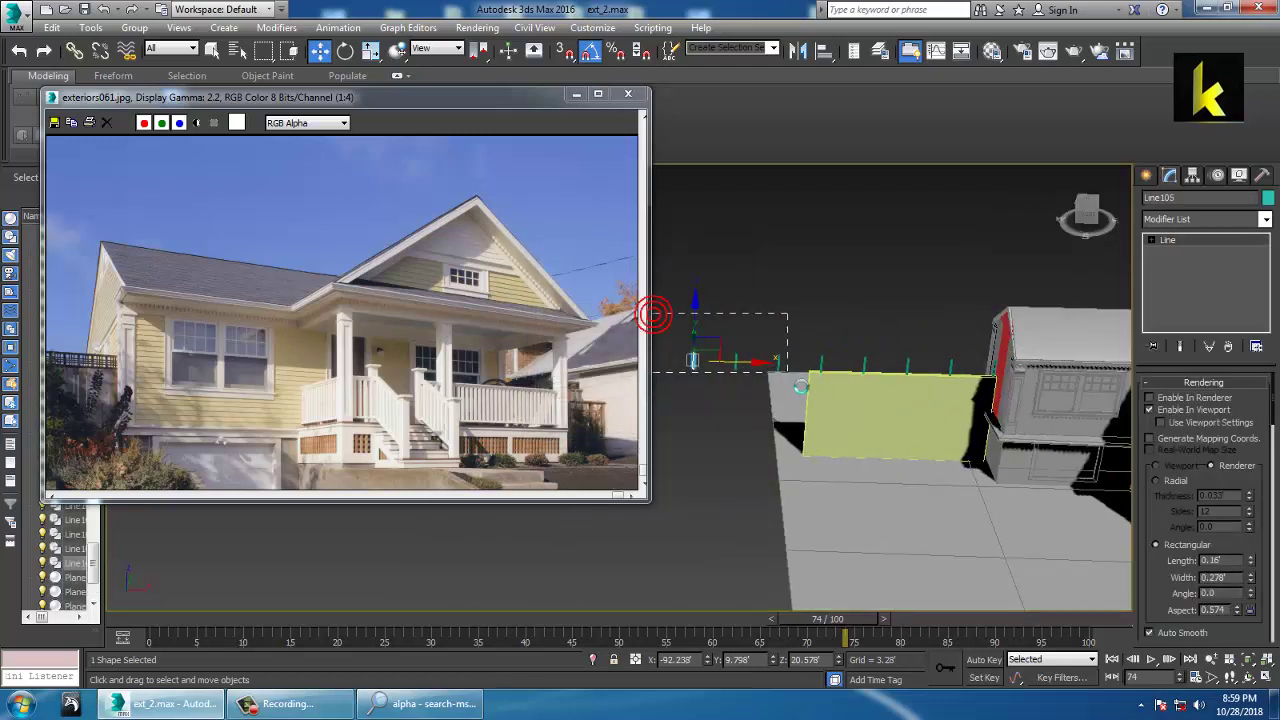
{"action": "left_click_drag", "start_coordinate": [801, 386], "coordinate": [802, 389]}
{"action": "left_click", "coordinate": [797, 456], "text": "alt"}
{"action": "key", "text": "Delete"}
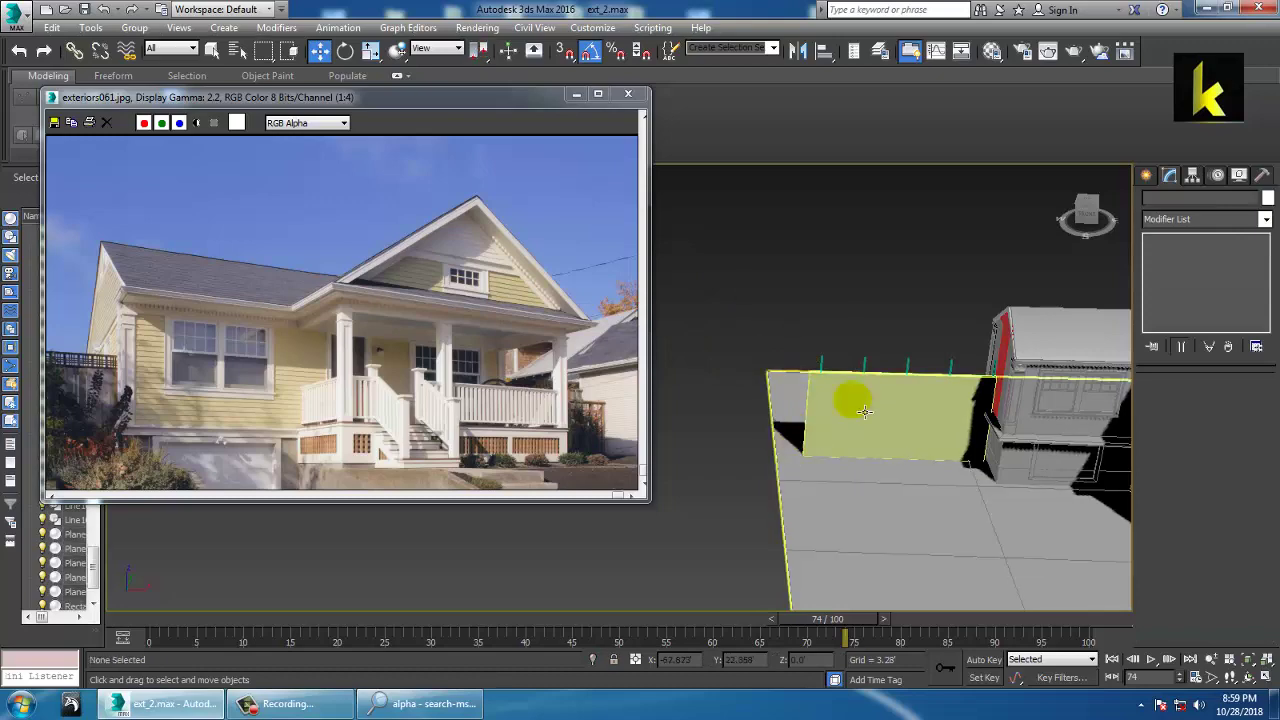
Step: Draw a horizontal rail line about 33.8' long across the posts, from the outermost post to the house side
{"action": "key", "text": "alt+w"}
{"action": "left_click", "coordinate": [1023, 257]}
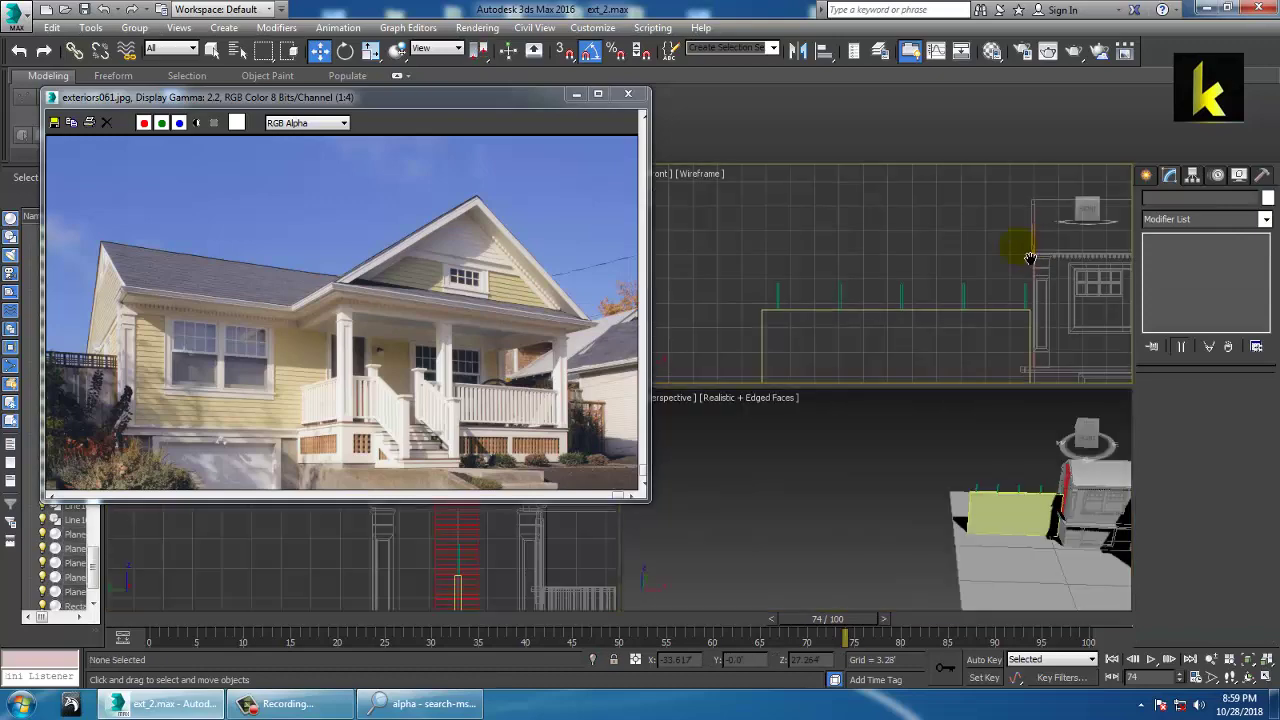
{"action": "key", "text": "alt+w"}
{"action": "scroll", "coordinate": [1000, 303], "scroll_direction": "down", "scroll_amount": 4}
{"action": "left_click", "coordinate": [1146, 177]}
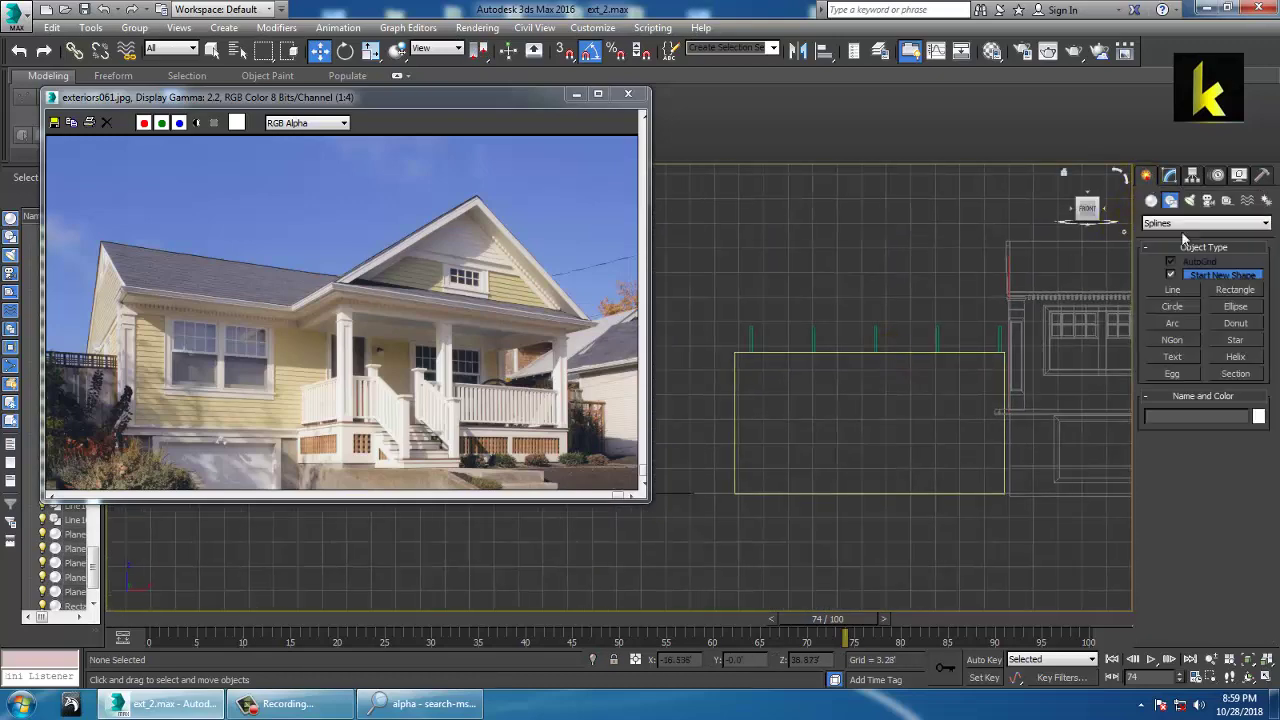
{"action": "left_click", "coordinate": [1176, 290]}
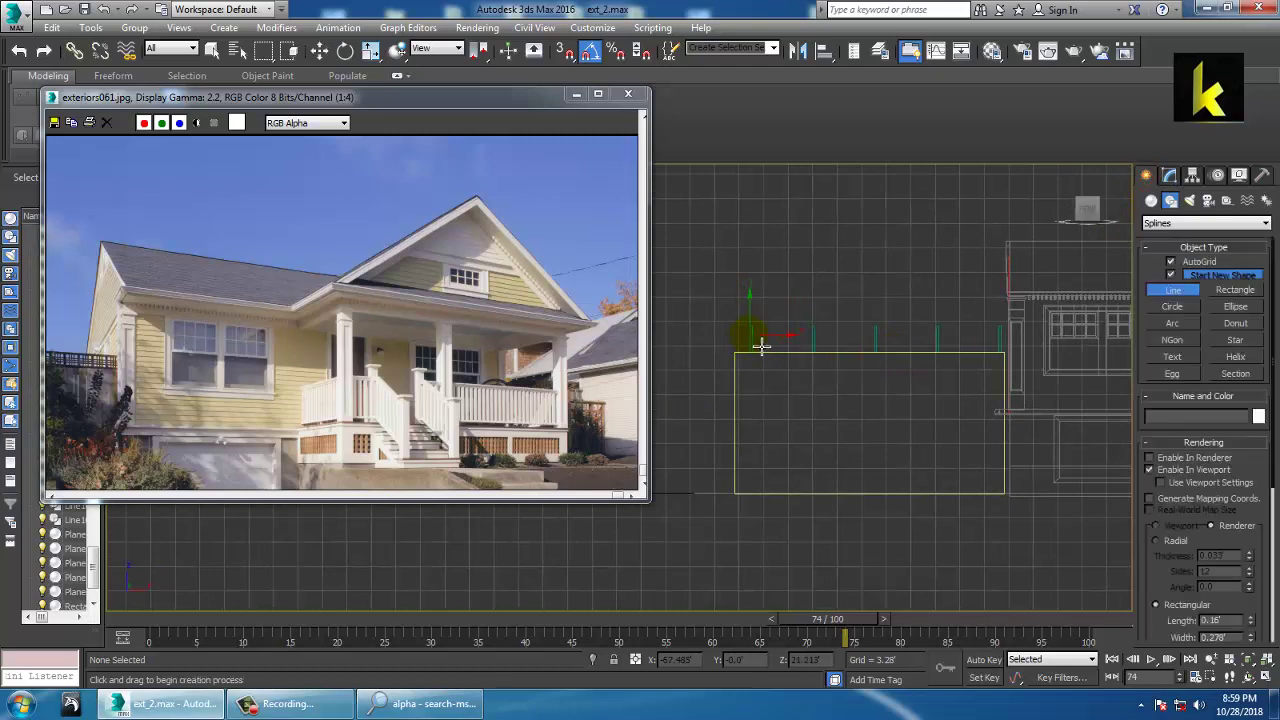
{"action": "left_click", "coordinate": [761, 345]}
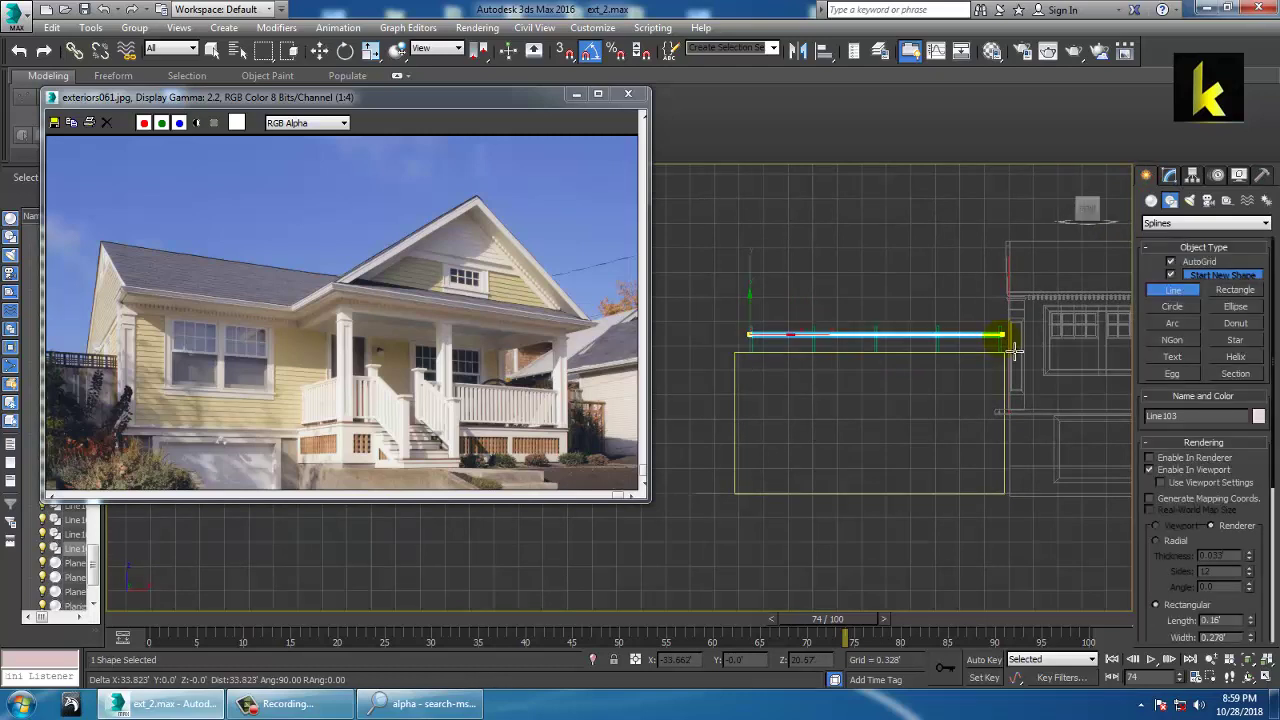
{"action": "left_click", "coordinate": [1010, 350]}
{"action": "right_click", "coordinate": [1008, 348]}
{"action": "right_click", "coordinate": [1005, 347]}
Step: Move the rail back from the front of the house into line with the posts on the wall
{"action": "key", "text": "alt+w"}
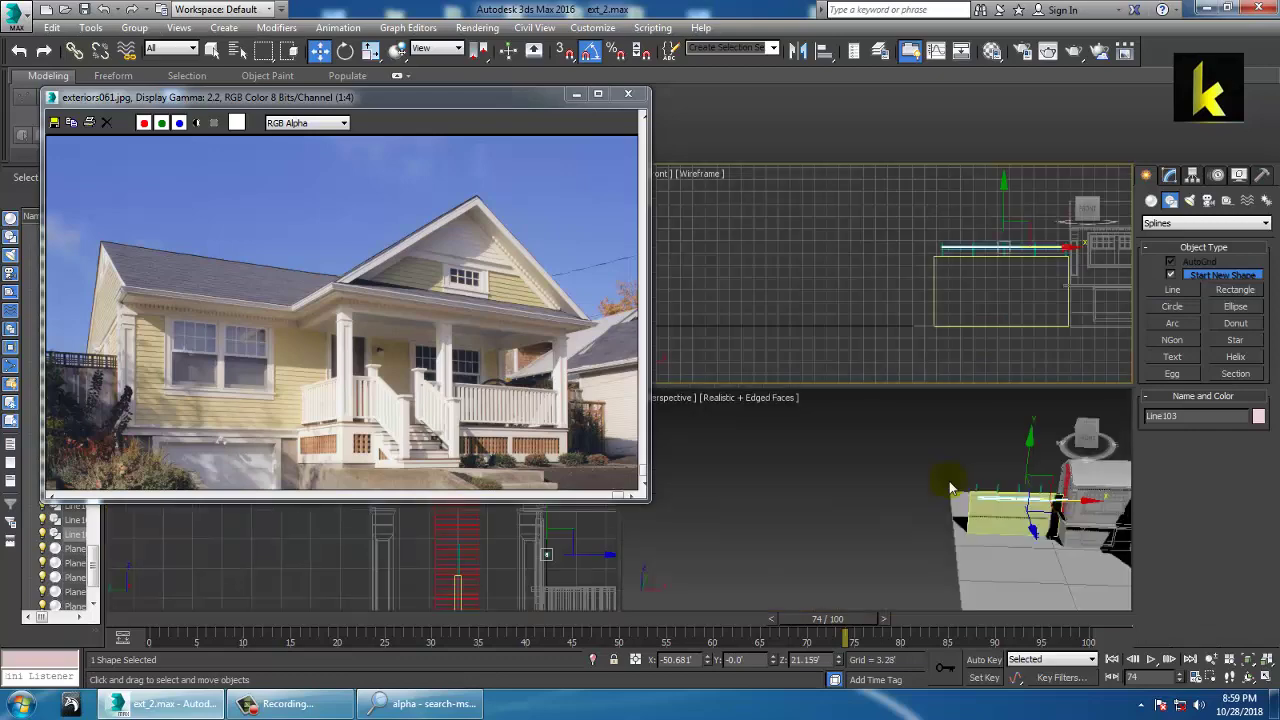
{"action": "middle_click", "coordinate": [950, 490]}
{"action": "key", "text": "z"}
{"action": "key", "text": "alt+w"}
{"action": "scroll", "coordinate": [924, 492], "scroll_direction": "down", "scroll_amount": 5}
{"action": "middle_click_drag", "start_coordinate": [924, 492], "coordinate": [942, 445], "text": "alt"}
{"action": "scroll", "coordinate": [965, 438], "scroll_direction": "up", "scroll_amount": 5}
{"action": "key", "text": "r"}
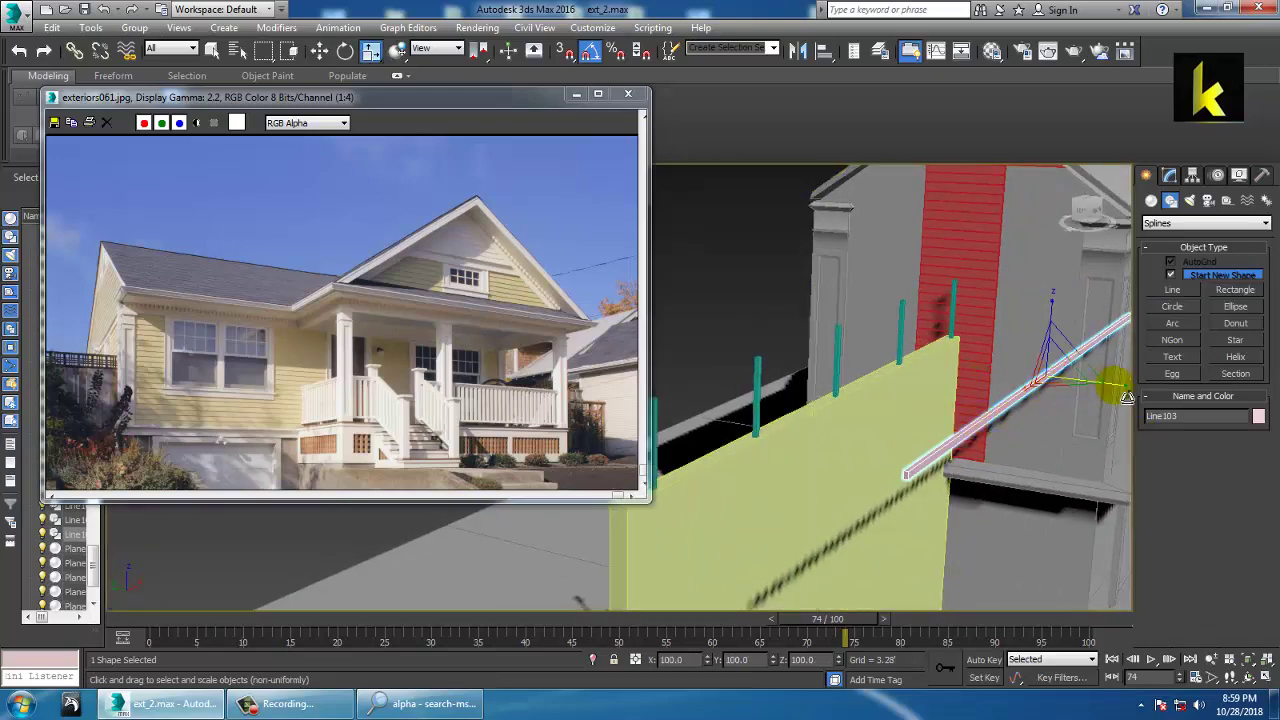
{"action": "key", "text": "w"}
{"action": "left_click_drag", "start_coordinate": [1009, 383], "coordinate": [802, 352]}
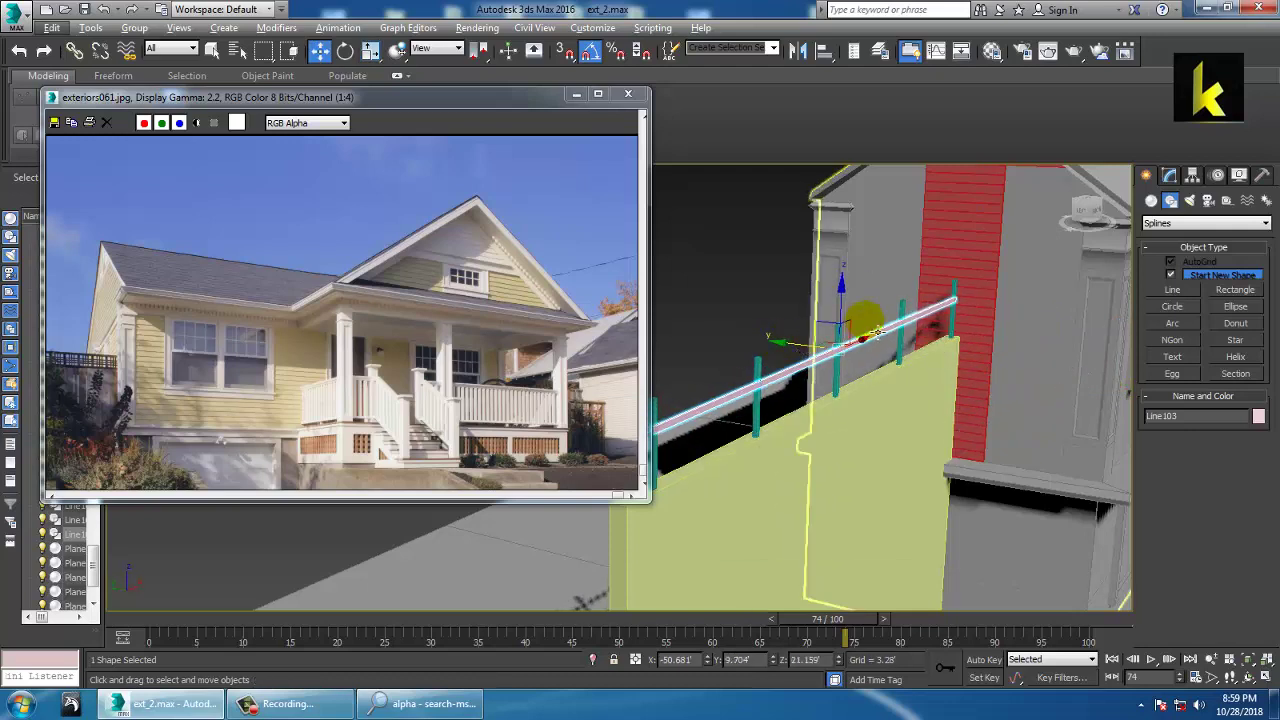
Step: Fine-tune the rail's depth in the left view so it sits within the thickness of the posts
{"action": "key", "text": "z"}
{"action": "key", "text": "alt+w"}
{"action": "right_click", "coordinate": [541, 585]}
{"action": "key", "text": "alt+w"}
{"action": "key", "text": "z"}
{"action": "middle_click_drag", "start_coordinate": [735, 390], "coordinate": [900, 440]}
{"action": "scroll", "coordinate": [872, 438], "scroll_direction": "down", "scroll_amount": 8}
{"action": "left_click_drag", "start_coordinate": [911, 442], "coordinate": [885, 431]}
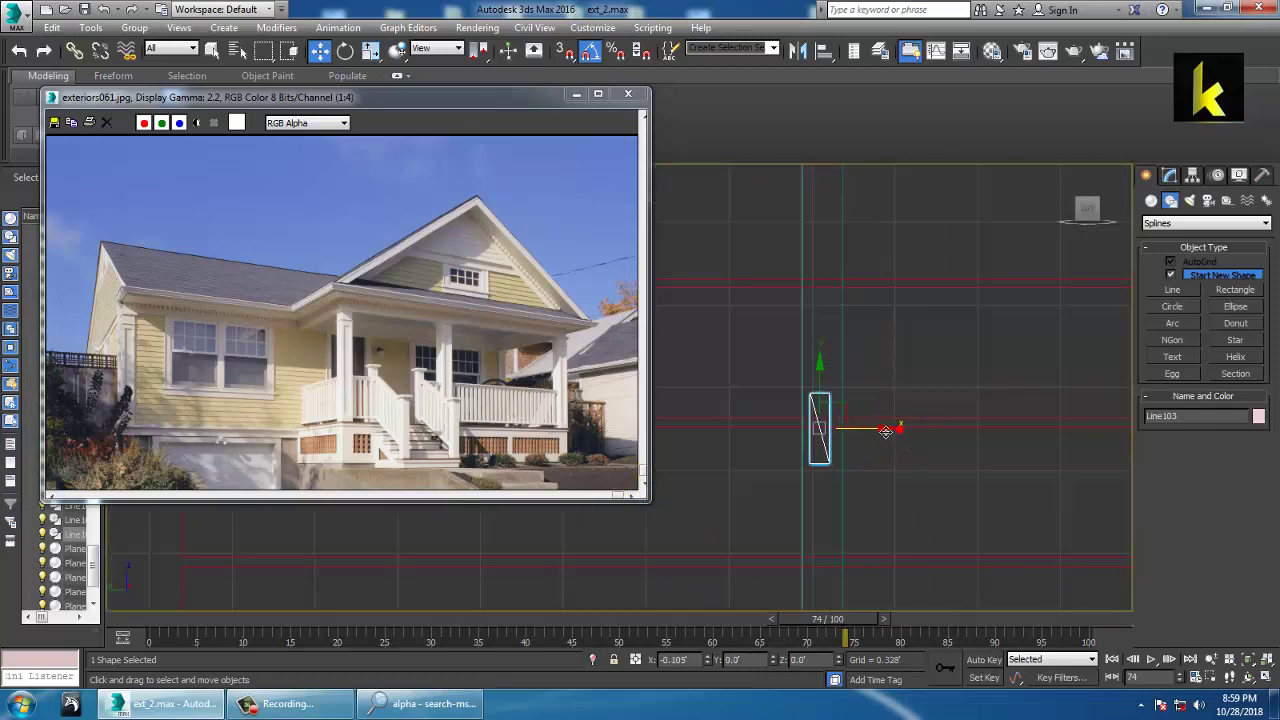
Step: Raise the horizontal rail to the top of the posts at a height of 22.6'
{"action": "key", "text": "alt+w"}
{"action": "right_click", "coordinate": [897, 493]}
{"action": "key", "text": "alt+w"}
{"action": "middle_click_drag", "start_coordinate": [897, 493], "coordinate": [920, 431], "text": "alt"}
{"action": "scroll", "coordinate": [905, 431], "scroll_direction": "down", "scroll_amount": 4}
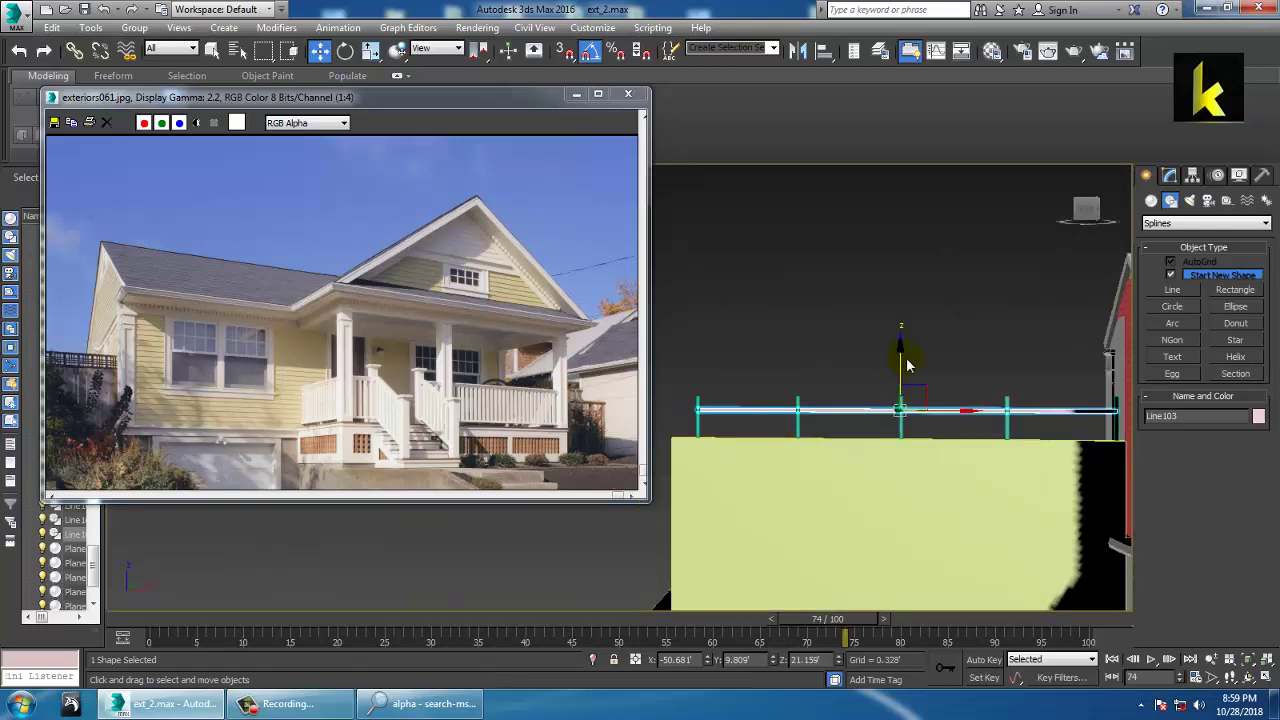
{"action": "key", "text": "alt+w"}
{"action": "middle_click", "coordinate": [966, 251]}
{"action": "key", "text": "alt+w"}
{"action": "scroll", "coordinate": [1012, 350], "scroll_direction": "down", "scroll_amount": 3}
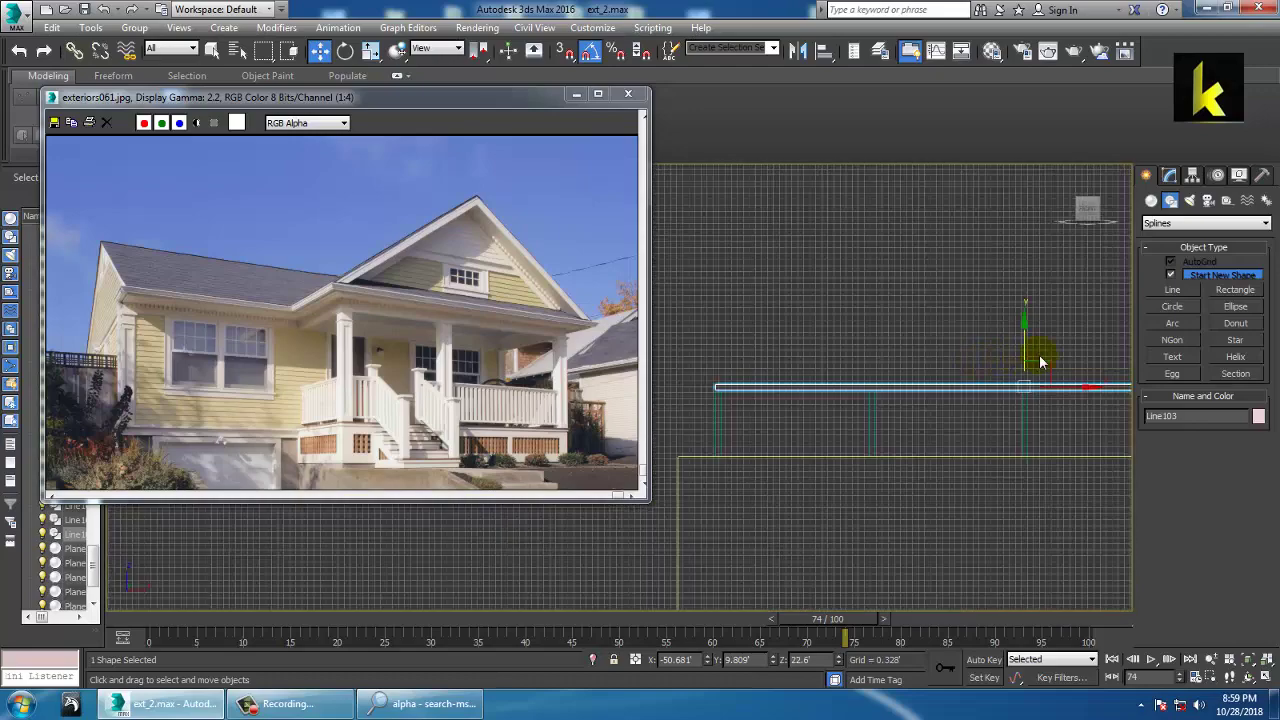
Step: Copy the top rail downward and scale the copy vertically to about 48% to make a thinner rail
{"action": "middle_click_drag", "start_coordinate": [1032, 403], "coordinate": [985, 395]}
{"action": "mouse_move", "coordinate": [956, 353]}
{"action": "left_mouse_down", "text": "shift"}
{"action": "mouse_move", "coordinate": [950, 372]}
{"action": "mouse_move", "coordinate": [928, 362]}
{"action": "left_mouse_up", "text": "shift"}
{"action": "left_click", "coordinate": [659, 421]}
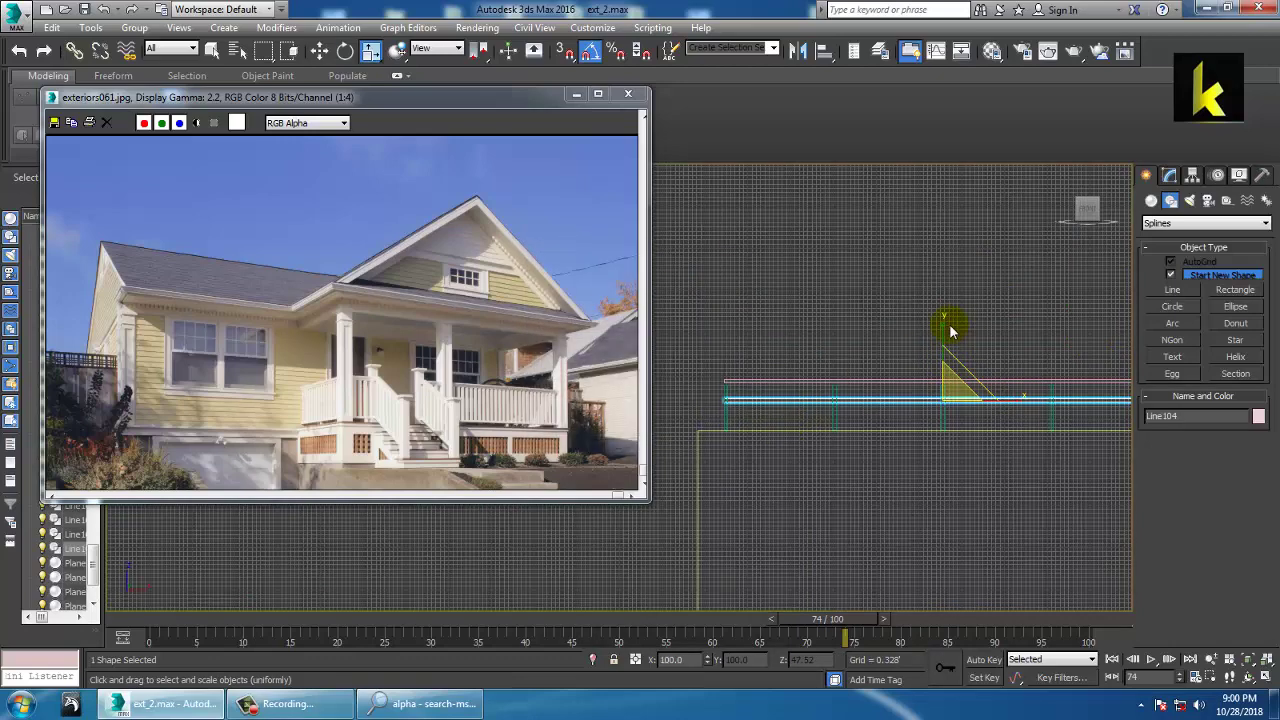
{"action": "key", "text": "r"}
Step: Clone the thin rail downward as four evenly spaced copies and delete the lowest one
{"action": "key", "text": "w"}
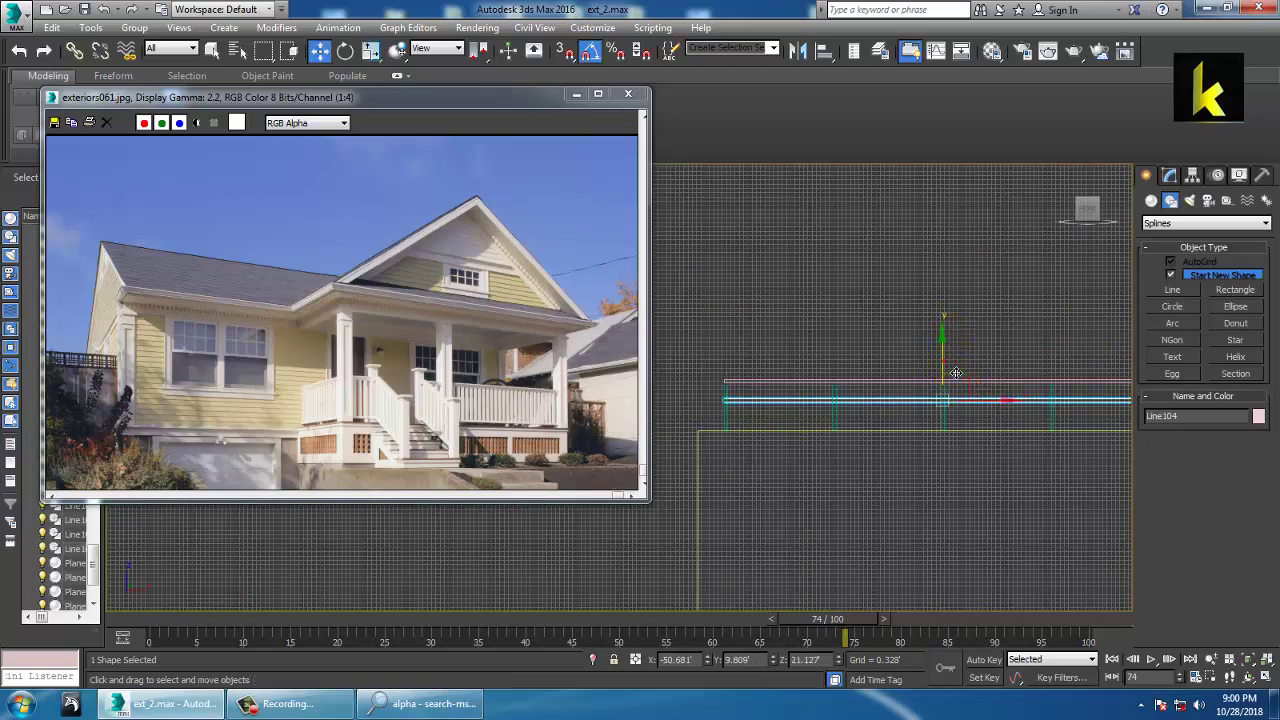
{"action": "left_click_drag", "start_coordinate": [956, 373], "coordinate": [965, 385]}
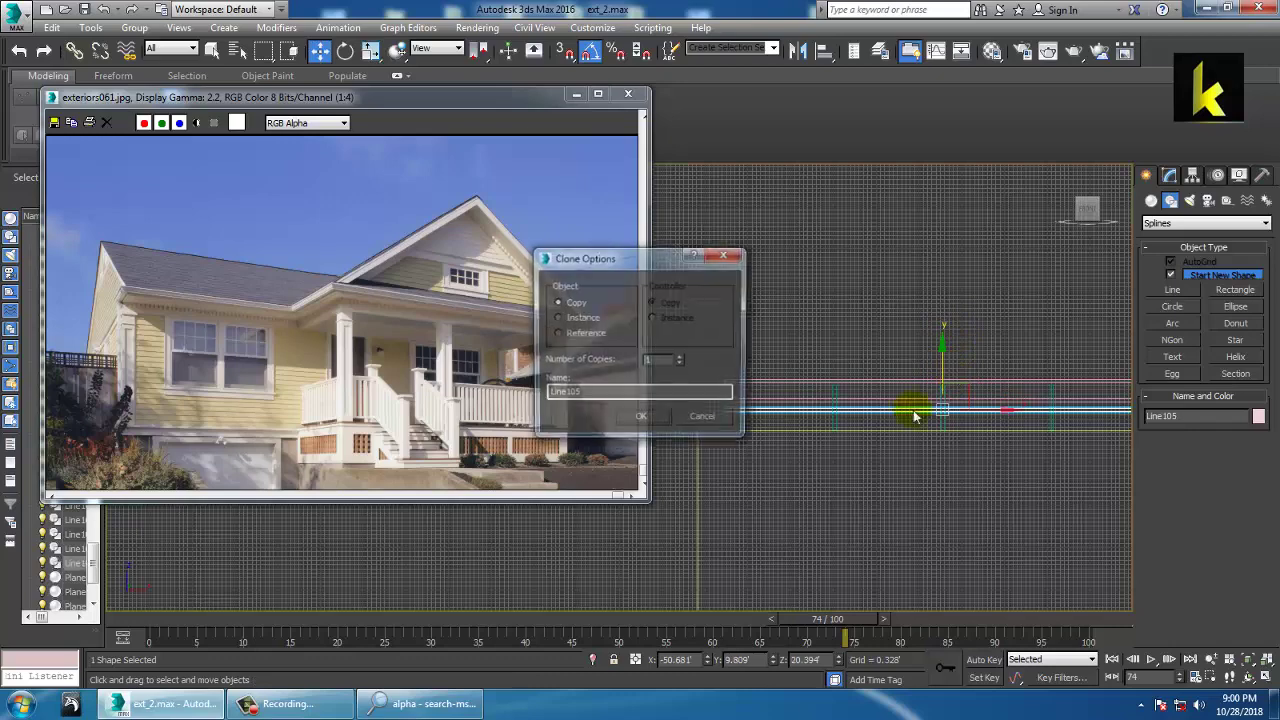
{"action": "left_click", "coordinate": [681, 358]}
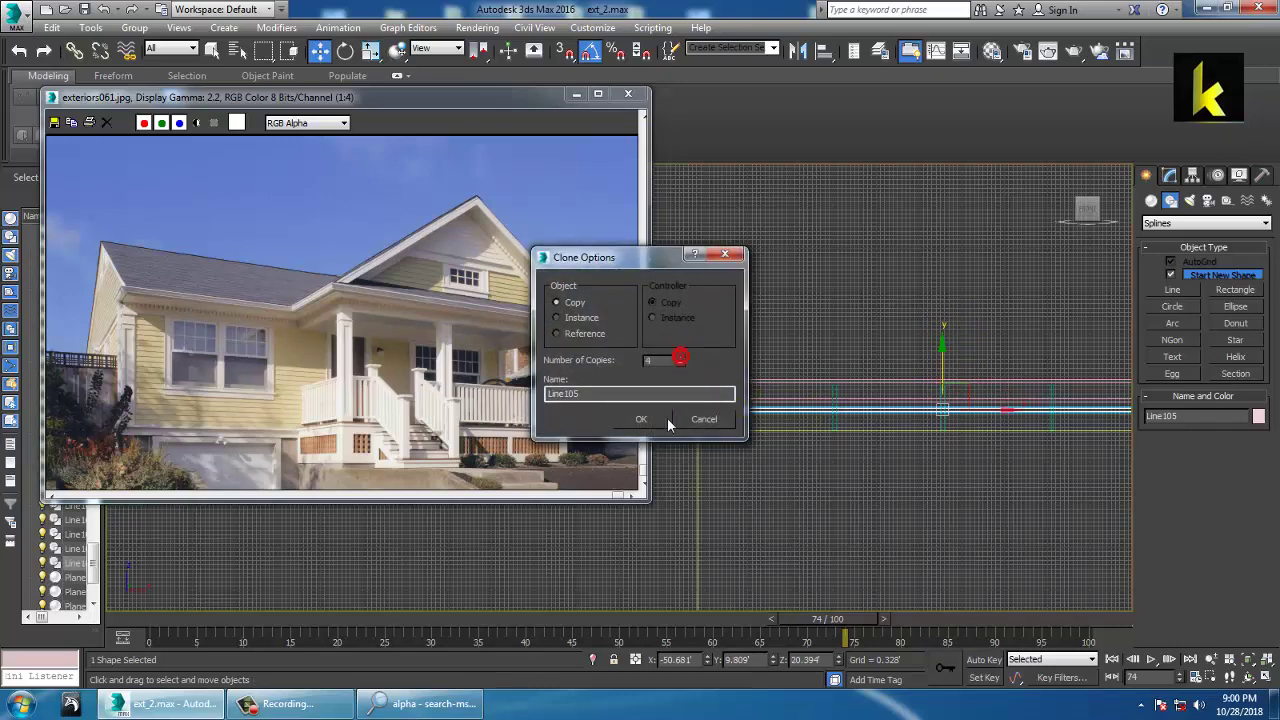
{"action": "left_click", "coordinate": [641, 419]}
{"action": "key", "text": "Delete"}
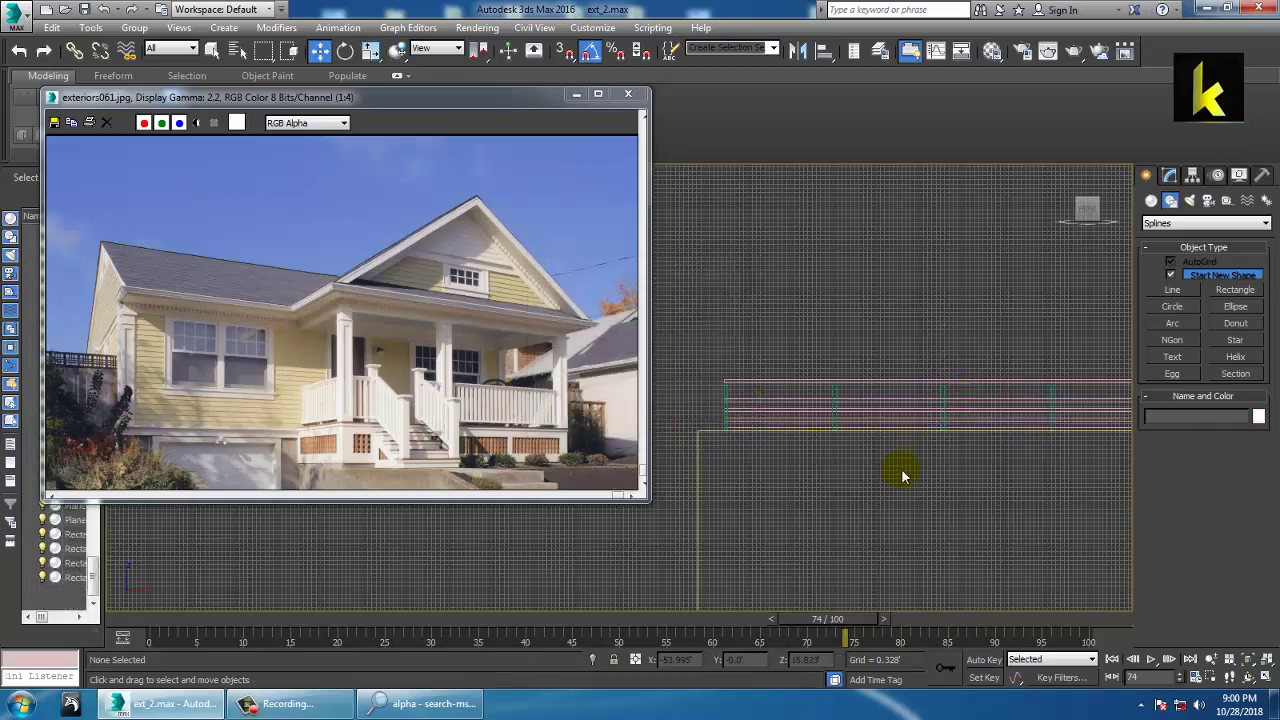
{"action": "key", "text": "alt+w"}
{"action": "right_click", "coordinate": [1007, 543]}
{"action": "key", "text": "alt+w"}
{"action": "scroll", "coordinate": [997, 547], "scroll_direction": "down", "scroll_amount": 6}
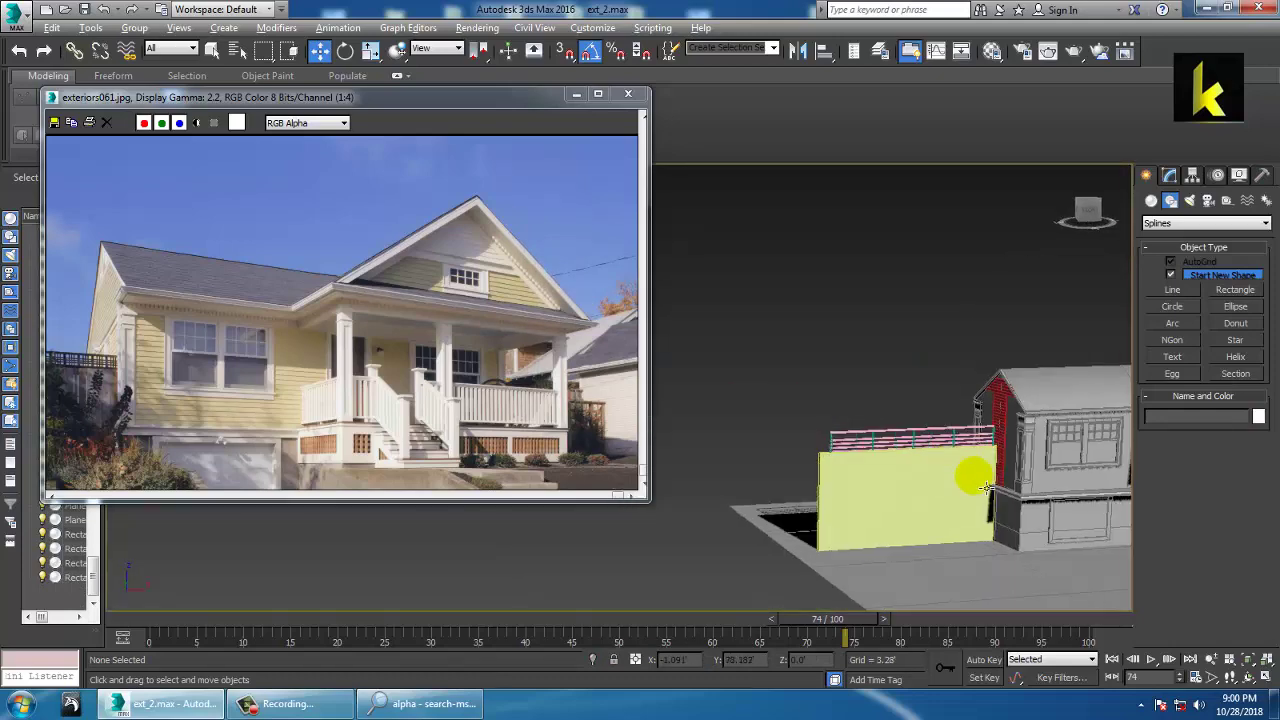
{"action": "left_click", "coordinate": [1180, 222]}
{"action": "left_click", "coordinate": [1180, 237]}
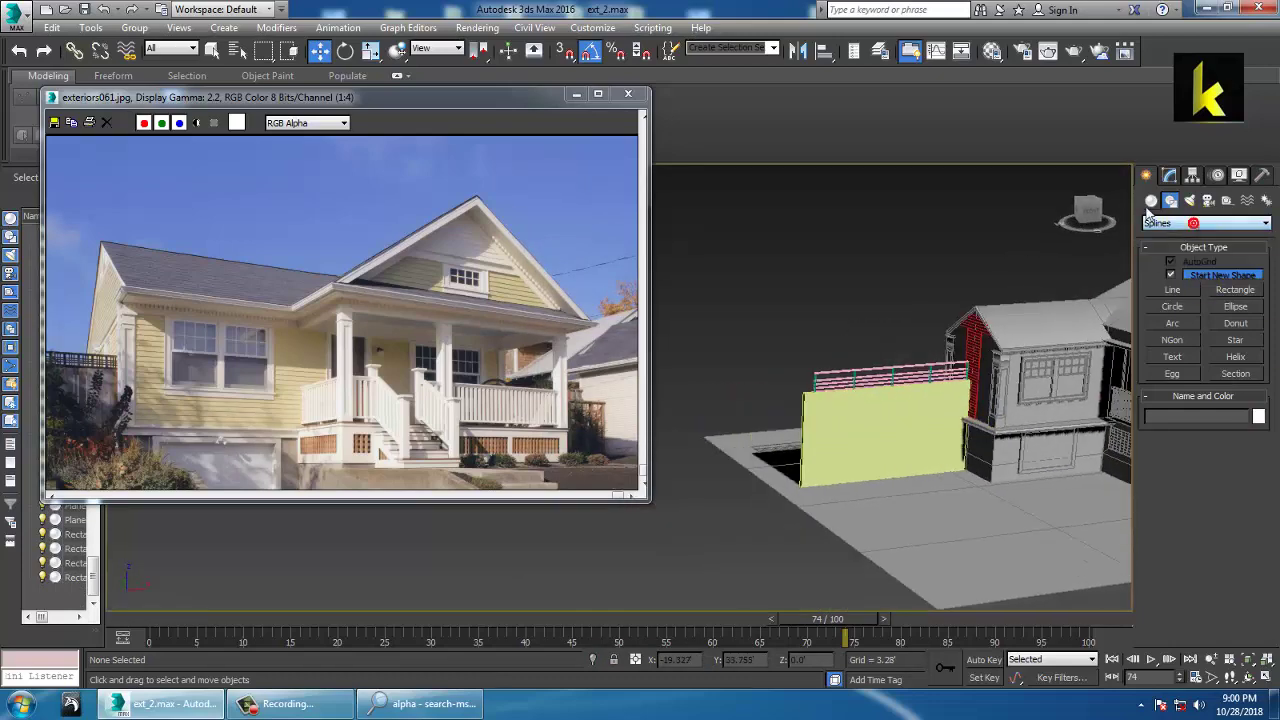
Step: Try to draw an AEC Extended railing on the ground in front of the house
{"action": "left_click", "coordinate": [1184, 224]}
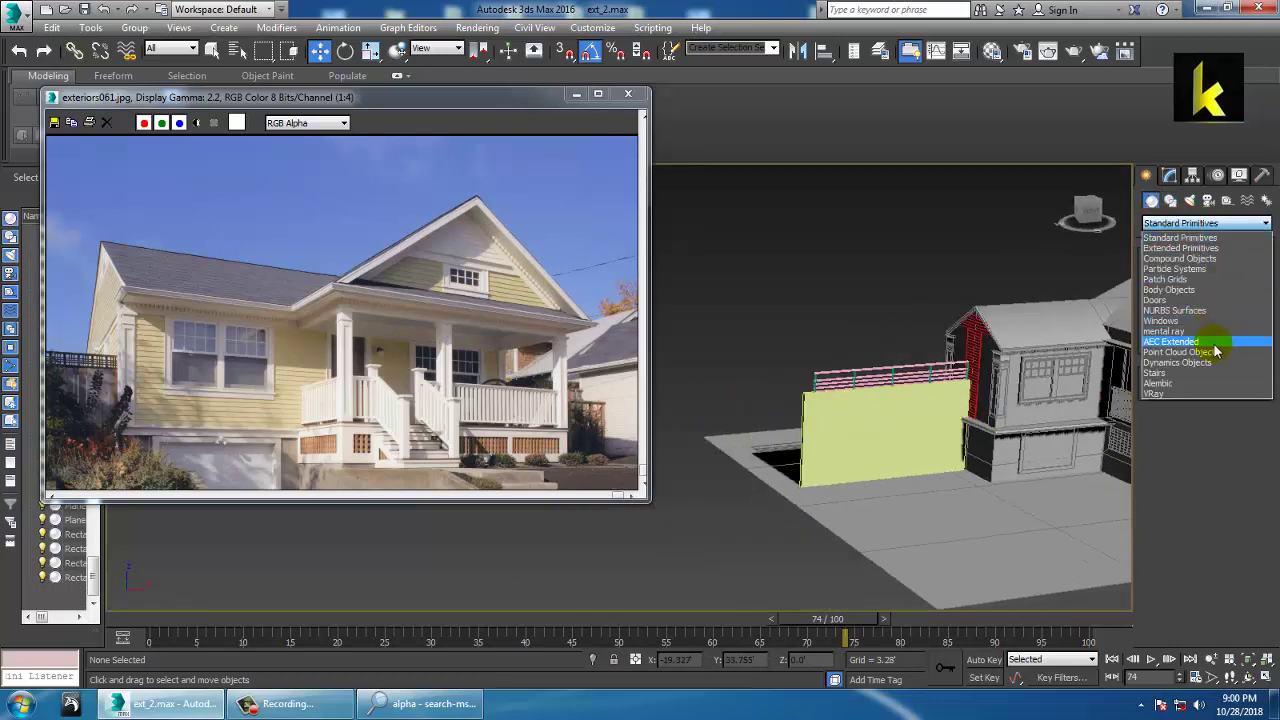
{"action": "left_click", "coordinate": [1215, 344]}
{"action": "left_click", "coordinate": [1245, 281]}
{"action": "middle_click_drag", "start_coordinate": [806, 461], "coordinate": [598, 438]}
{"action": "left_click_drag", "start_coordinate": [690, 525], "coordinate": [823, 527]}
{"action": "left_click", "coordinate": [798, 504]}
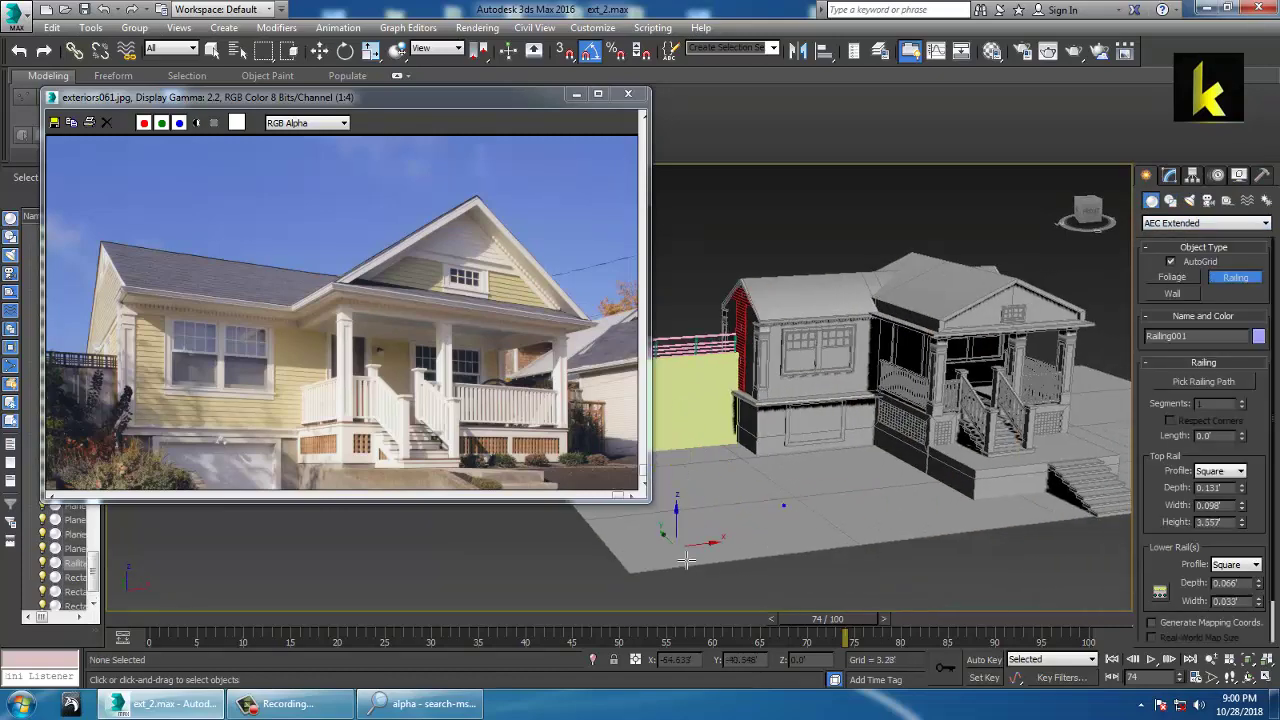
{"action": "left_click_drag", "start_coordinate": [666, 546], "coordinate": [824, 524]}
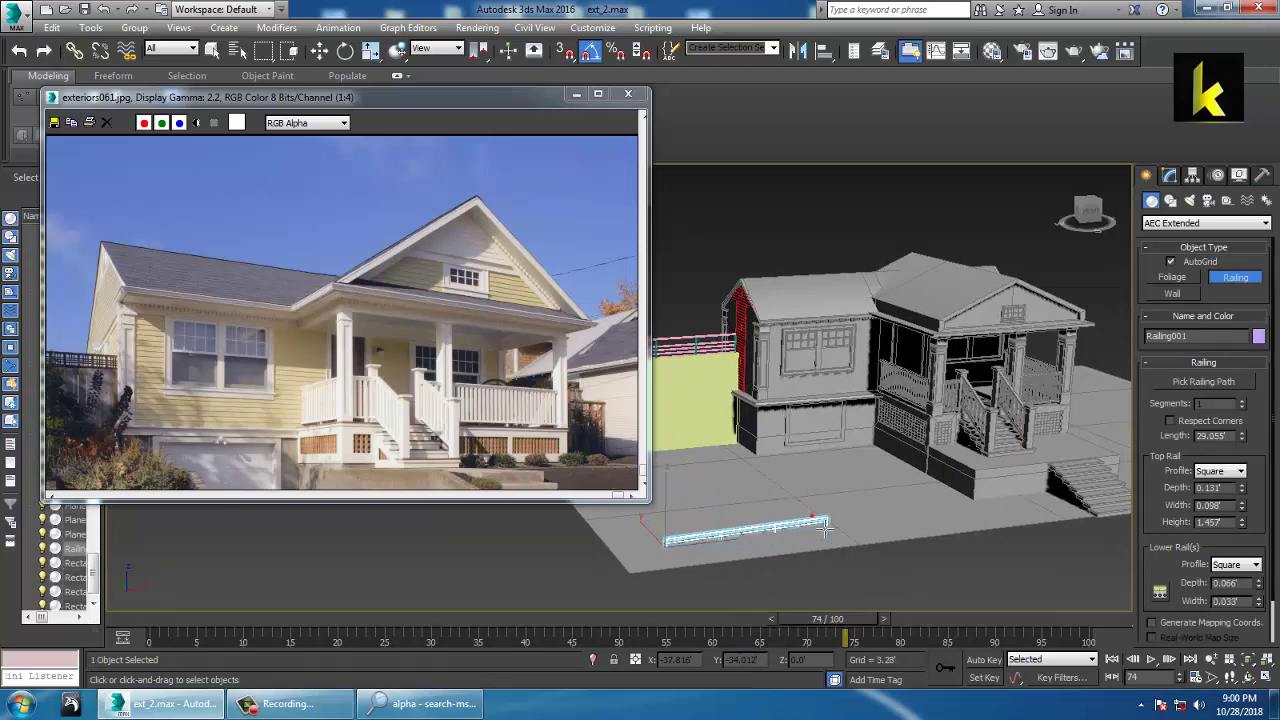
{"action": "key", "text": "ctrl+z"}
{"action": "mouse_move", "coordinate": [697, 554]}
{"action": "left_mouse_down"}
{"action": "mouse_move", "coordinate": [886, 551]}
{"action": "mouse_move", "coordinate": [922, 538]}
{"action": "mouse_move", "coordinate": [915, 526]}
{"action": "left_mouse_up"}
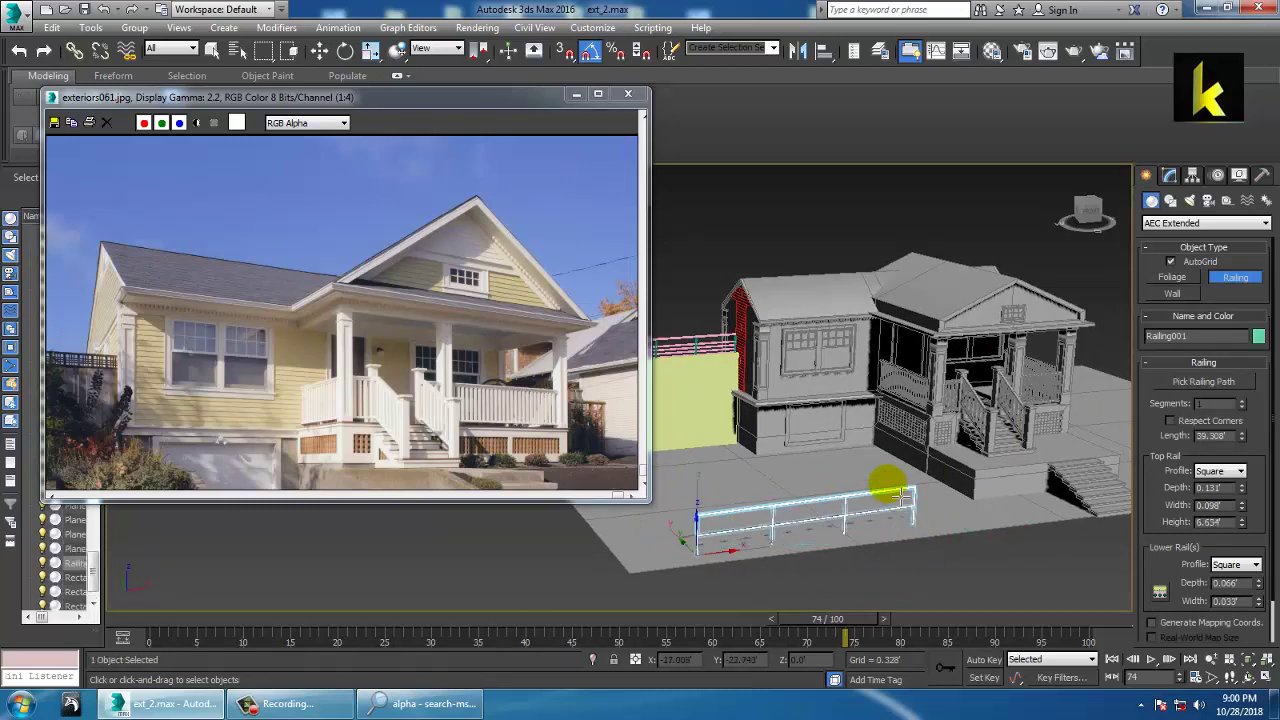
{"action": "right_click", "coordinate": [894, 491]}
Step: Move the vertices at the fence wall's free end inward to line up with the end post
{"action": "mouse_move", "coordinate": [894, 491]}
{"action": "middle_mouse_down", "text": "alt"}
{"action": "mouse_move", "coordinate": [975, 462]}
{"action": "mouse_move", "coordinate": [883, 478]}
{"action": "middle_mouse_up", "text": "alt"}
{"action": "middle_click_drag", "start_coordinate": [805, 487], "coordinate": [876, 489], "text": "alt"}
{"action": "scroll", "coordinate": [875, 508], "scroll_direction": "up", "scroll_amount": 3}
{"action": "left_click", "coordinate": [871, 509]}
{"action": "left_click", "coordinate": [876, 489]}
{"action": "key", "text": "1"}
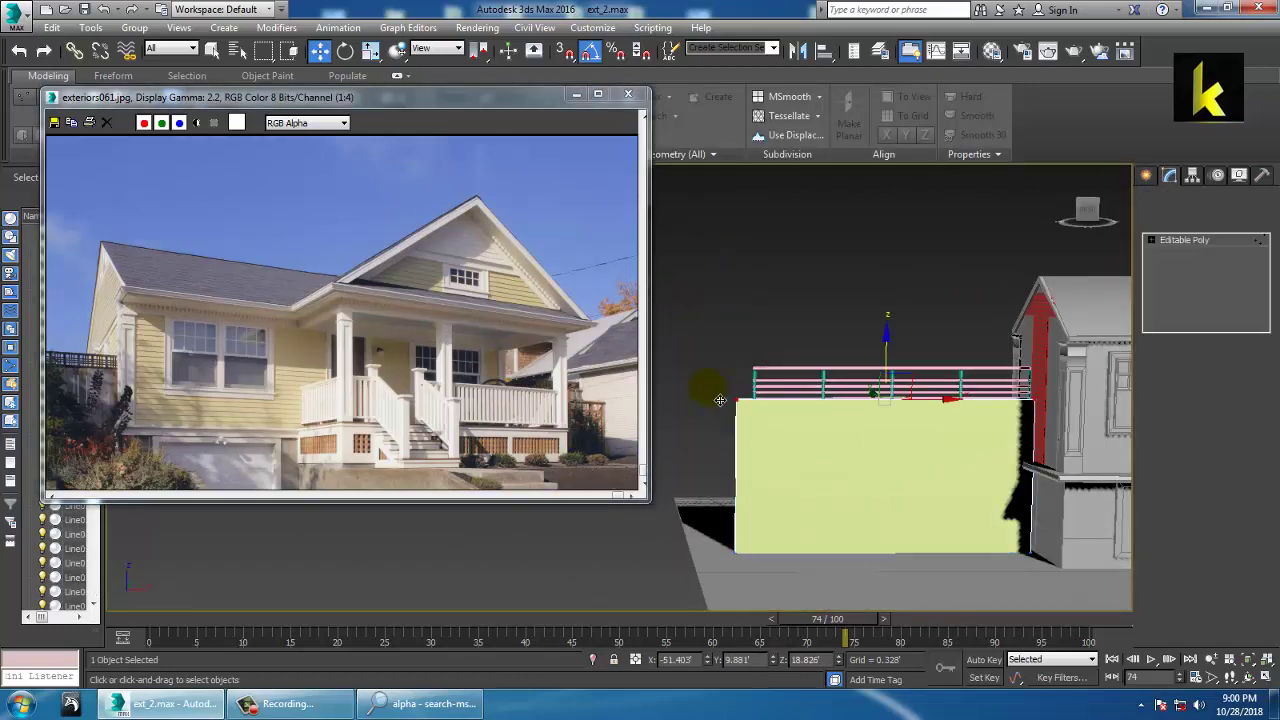
{"action": "left_click_drag", "start_coordinate": [680, 362], "coordinate": [825, 486]}
{"action": "key", "text": "ctrl+a"}
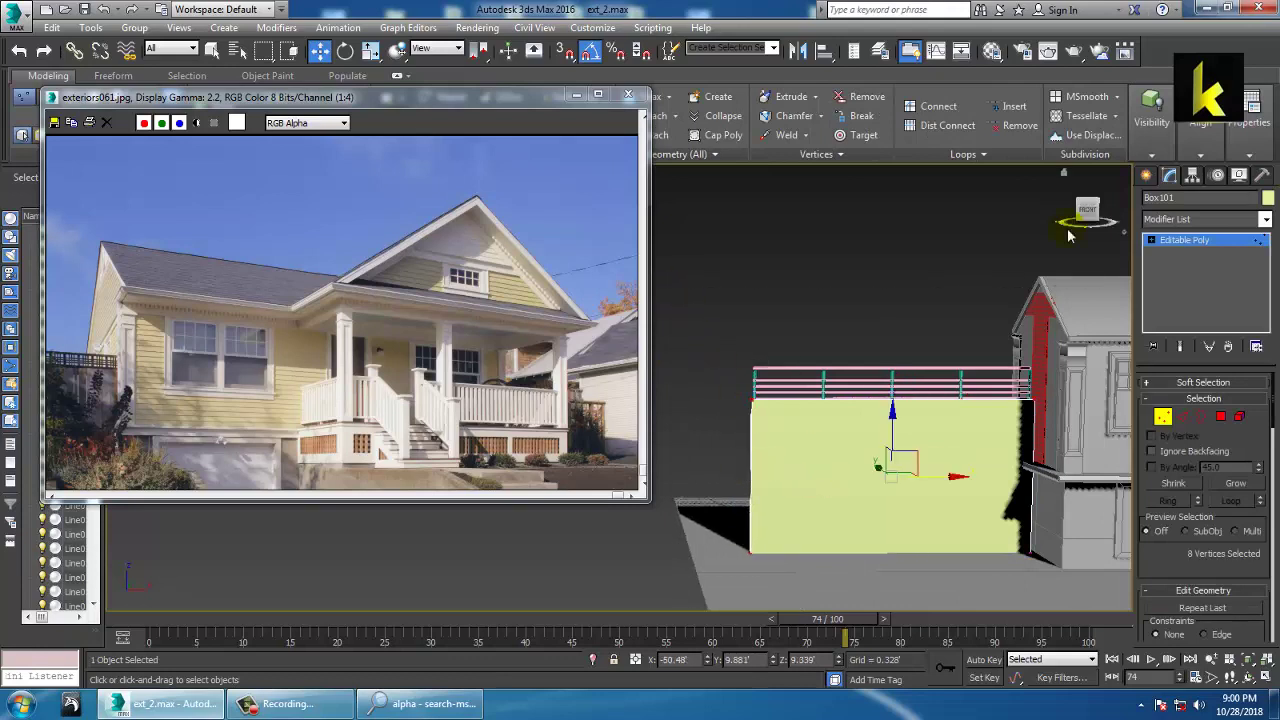
{"action": "left_click", "coordinate": [1171, 240]}
Step: Change the object color of the fence wall, posts and rails to the grey used on the house
{"action": "key", "text": "ctrl+a"}
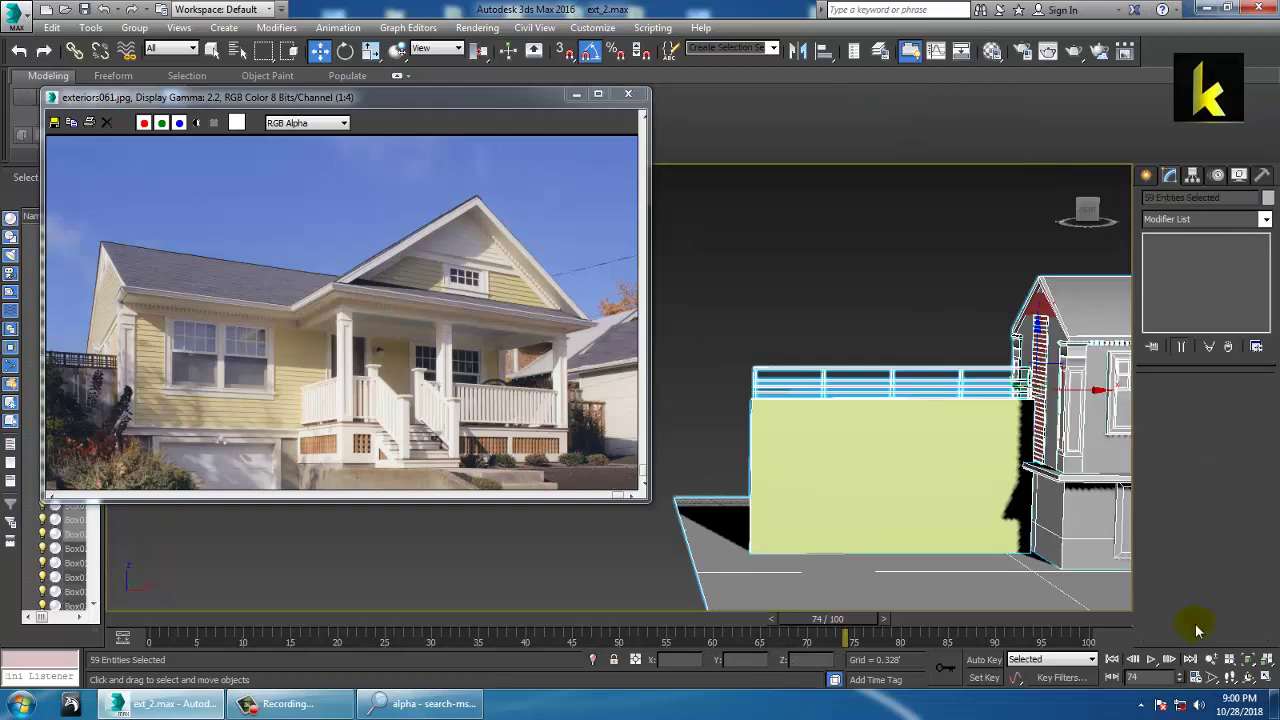
{"action": "left_click", "coordinate": [1267, 199]}
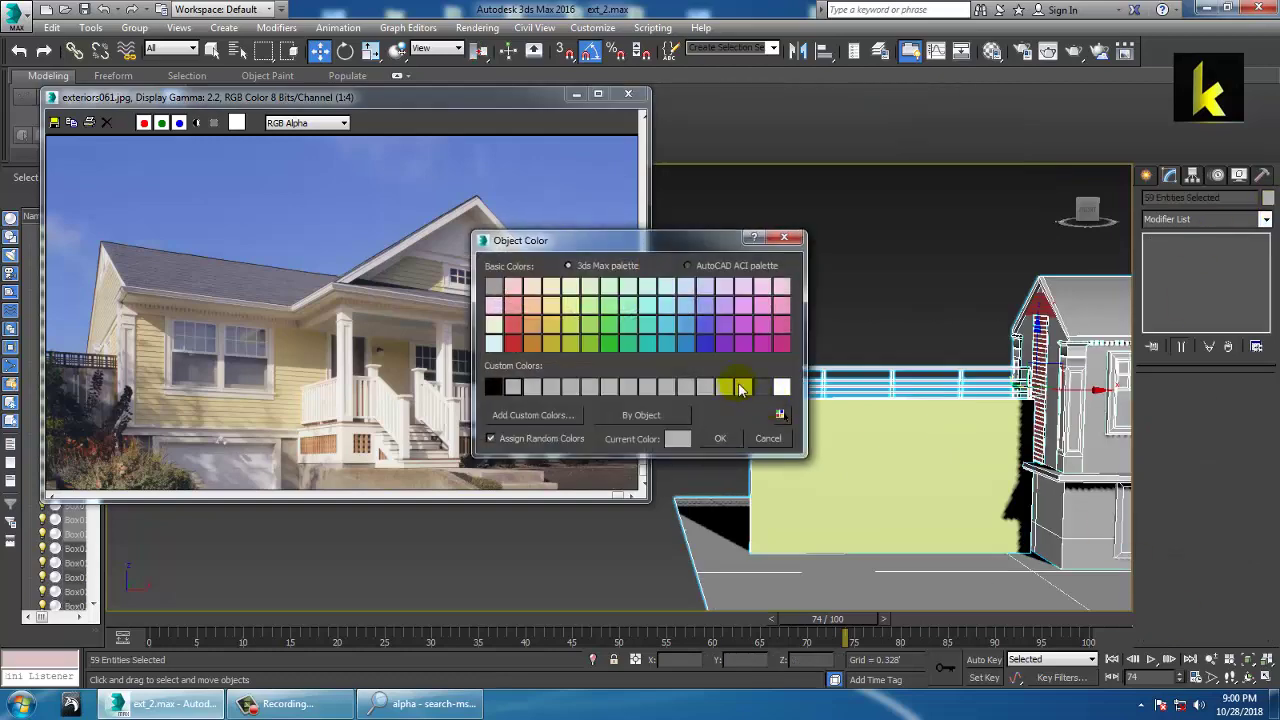
{"action": "left_click", "coordinate": [722, 440]}
Step: Select the fence wall with its posts and rails, without the ground, and copy them along X to the opposite side of the house
{"action": "middle_click_drag", "start_coordinate": [962, 457], "coordinate": [808, 443]}
{"action": "scroll", "coordinate": [808, 443], "scroll_direction": "down", "scroll_amount": 3}
{"action": "middle_click_drag", "start_coordinate": [672, 402], "coordinate": [709, 400], "text": "alt"}
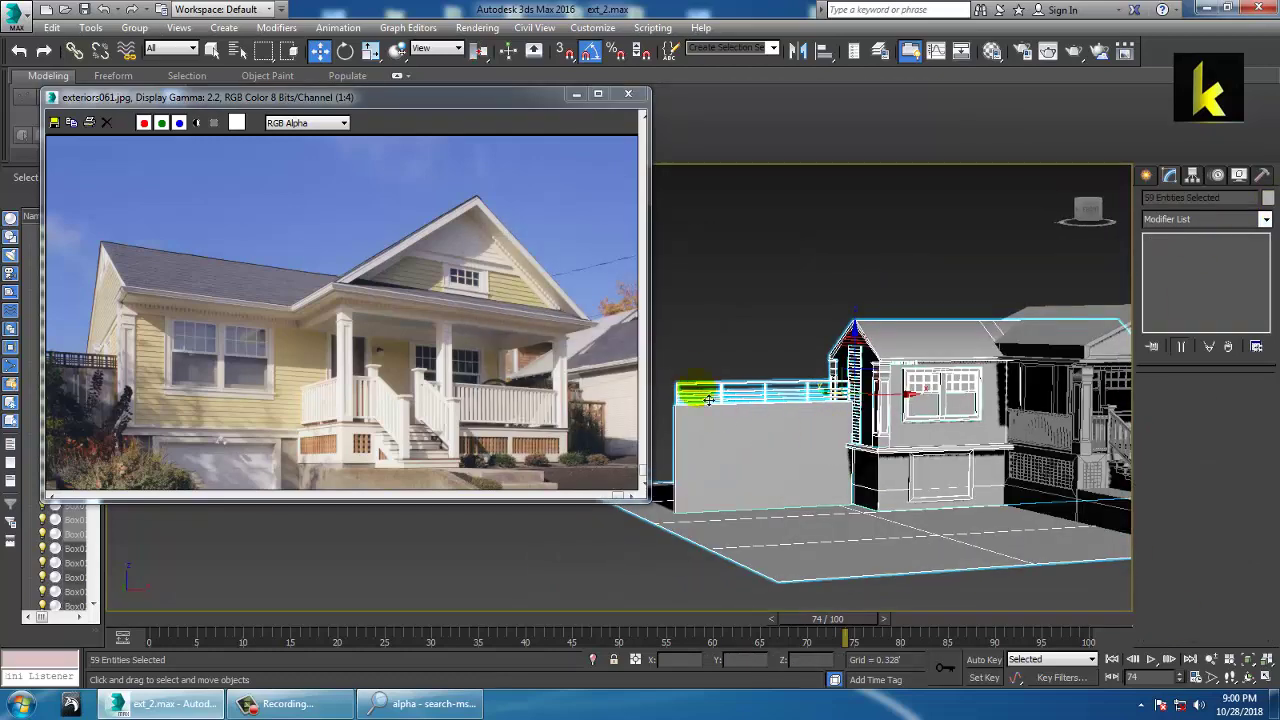
{"action": "left_click_drag", "start_coordinate": [797, 487], "coordinate": [799, 488]}
{"action": "middle_click_drag", "start_coordinate": [905, 492], "coordinate": [857, 497], "text": "alt"}
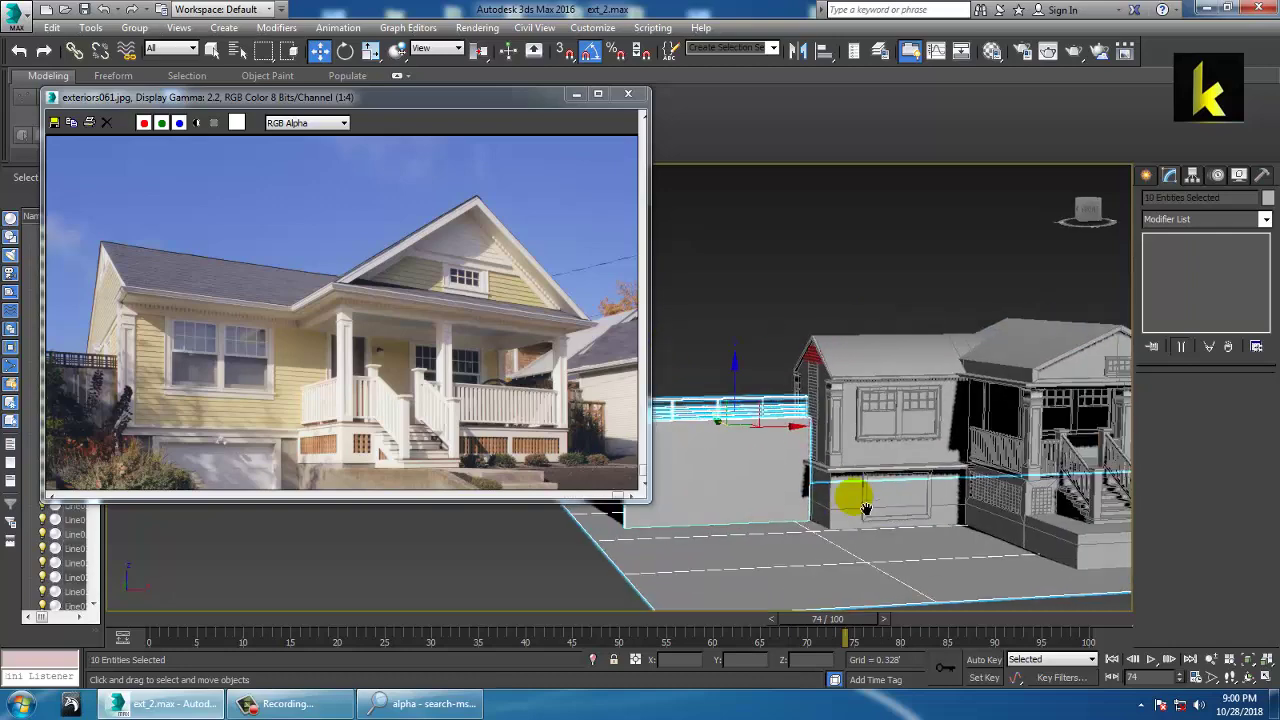
{"action": "scroll", "coordinate": [860, 508], "scroll_direction": "down", "scroll_amount": 4}
{"action": "left_click_drag", "start_coordinate": [847, 474], "coordinate": [1112, 480]}
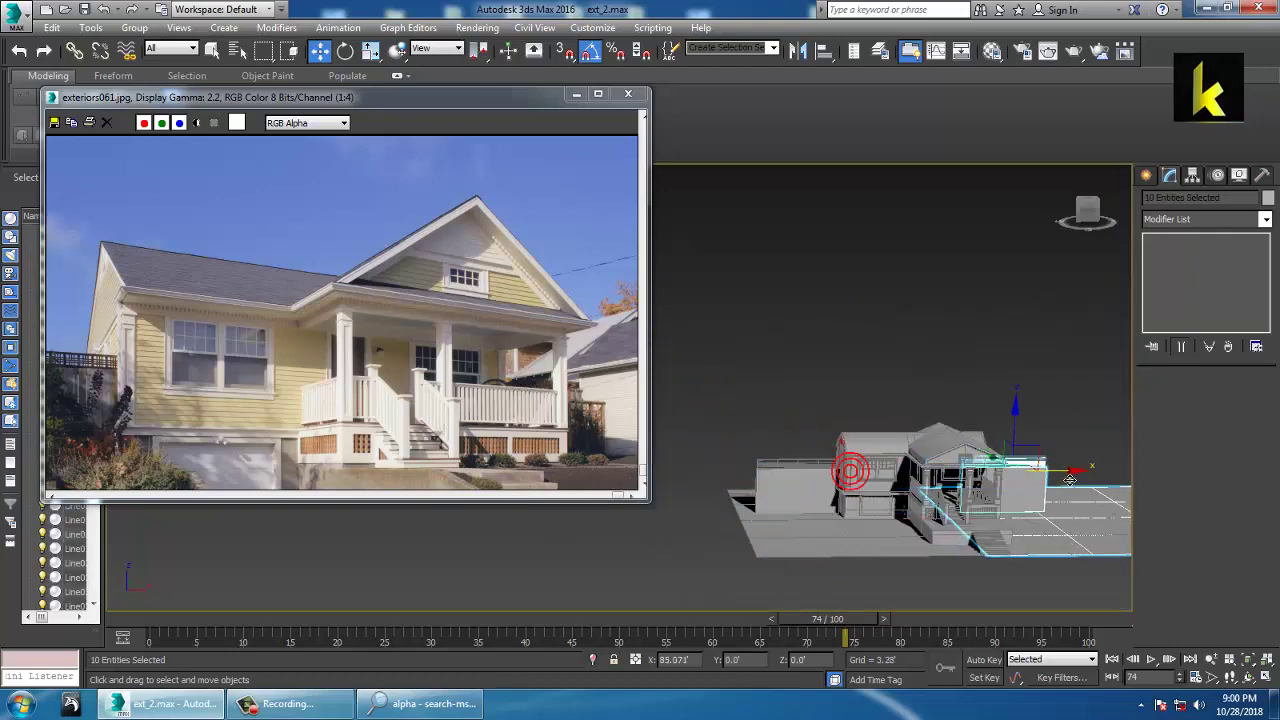
{"action": "left_click", "coordinate": [703, 419]}
{"action": "left_click", "coordinate": [850, 476], "text": "alt"}
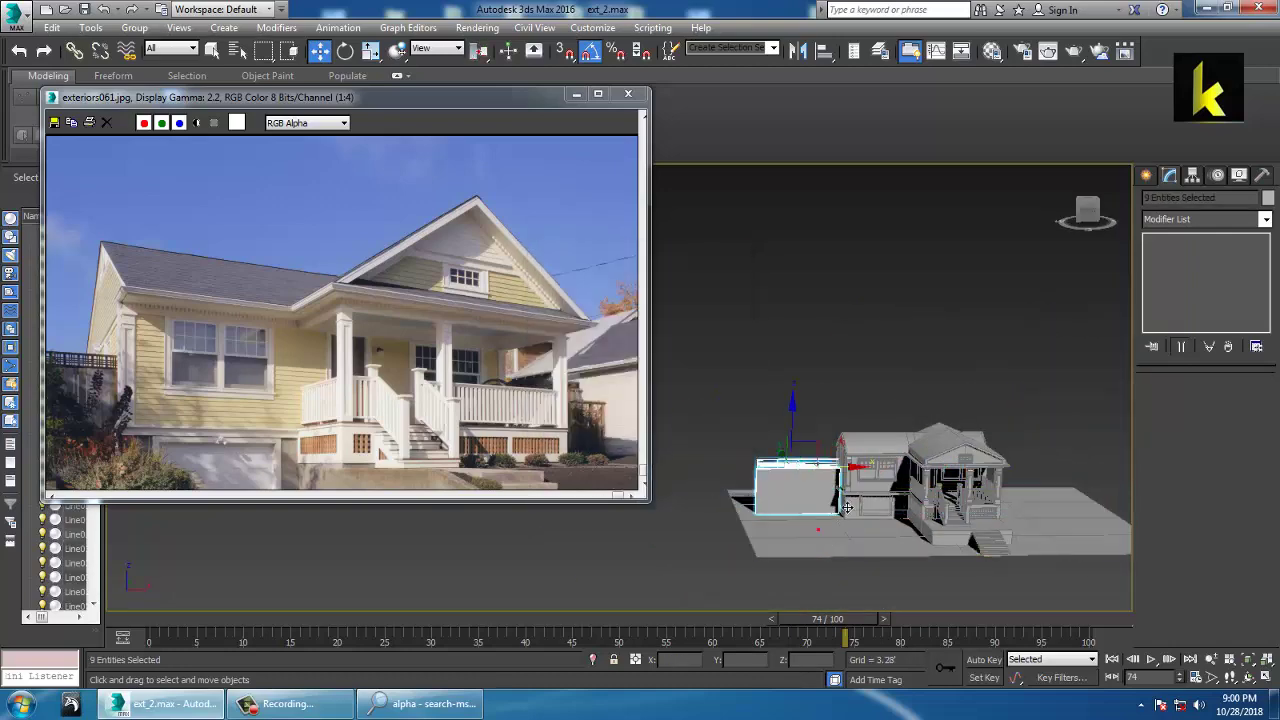
{"action": "left_click_drag", "start_coordinate": [861, 480], "coordinate": [1079, 480], "text": "shift"}
{"action": "left_click", "coordinate": [645, 417]}
Step: Nudge the copied fence wall and its railing slightly outward along X at the porch side of the house
{"action": "mouse_move", "coordinate": [820, 457]}
{"action": "middle_mouse_down"}
{"action": "mouse_move", "coordinate": [560, 503]}
{"action": "mouse_move", "coordinate": [763, 468]}
{"action": "mouse_move", "coordinate": [929, 516]}
{"action": "middle_mouse_up"}
{"action": "scroll", "coordinate": [929, 516], "scroll_direction": "up", "scroll_amount": 4}
{"action": "middle_click_drag", "start_coordinate": [888, 475], "coordinate": [934, 475]}
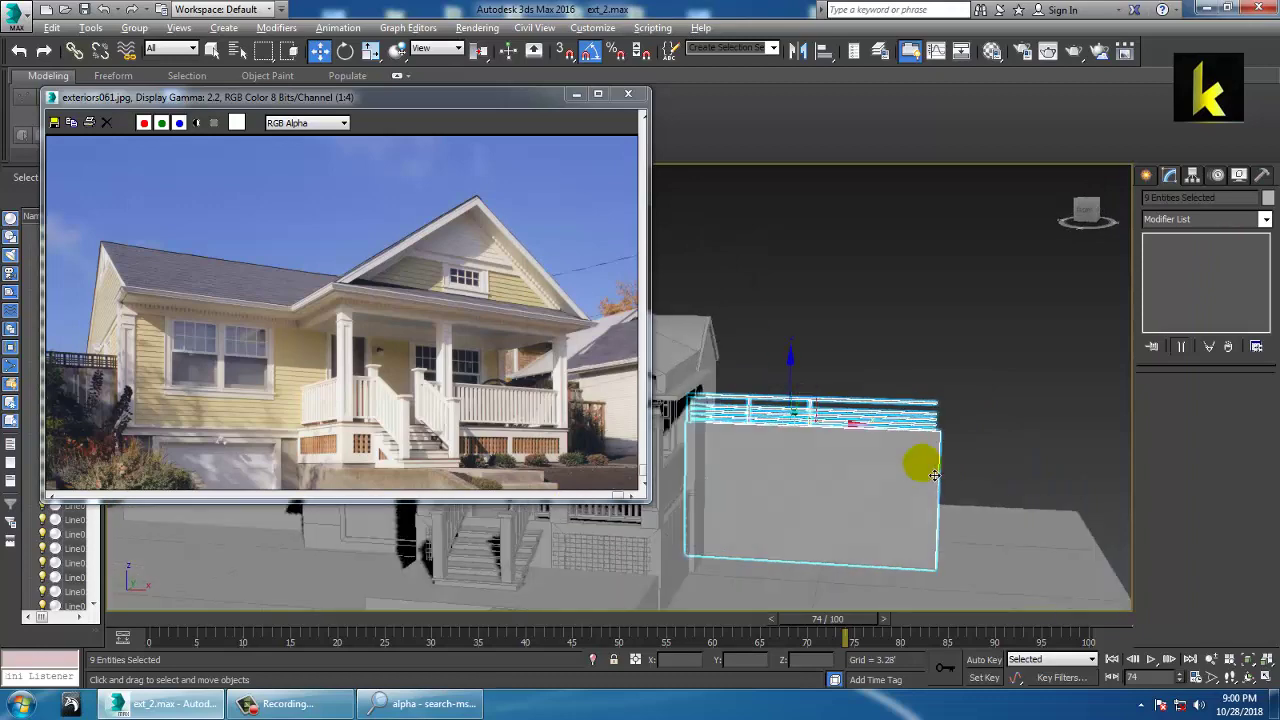
{"action": "mouse_move", "coordinate": [850, 435]}
{"action": "left_mouse_down"}
{"action": "mouse_move", "coordinate": [900, 434]}
{"action": "mouse_move", "coordinate": [868, 437]}
{"action": "left_mouse_up"}
{"action": "scroll", "coordinate": [850, 437], "scroll_direction": "down", "scroll_amount": 3}
{"action": "middle_click_drag", "start_coordinate": [749, 452], "coordinate": [975, 440], "text": "alt"}
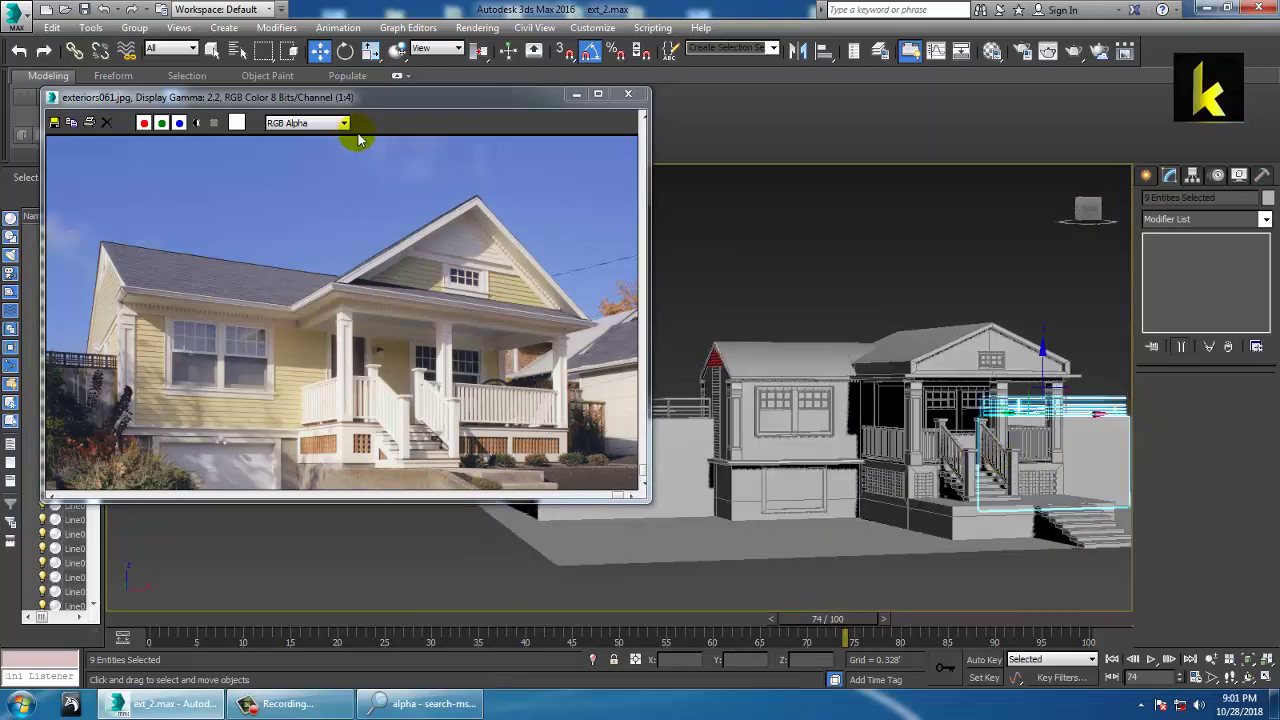
Step: Minimize the reference photo window and give all objects in the scene the same grey object color
{"action": "left_click", "coordinate": [575, 94]}
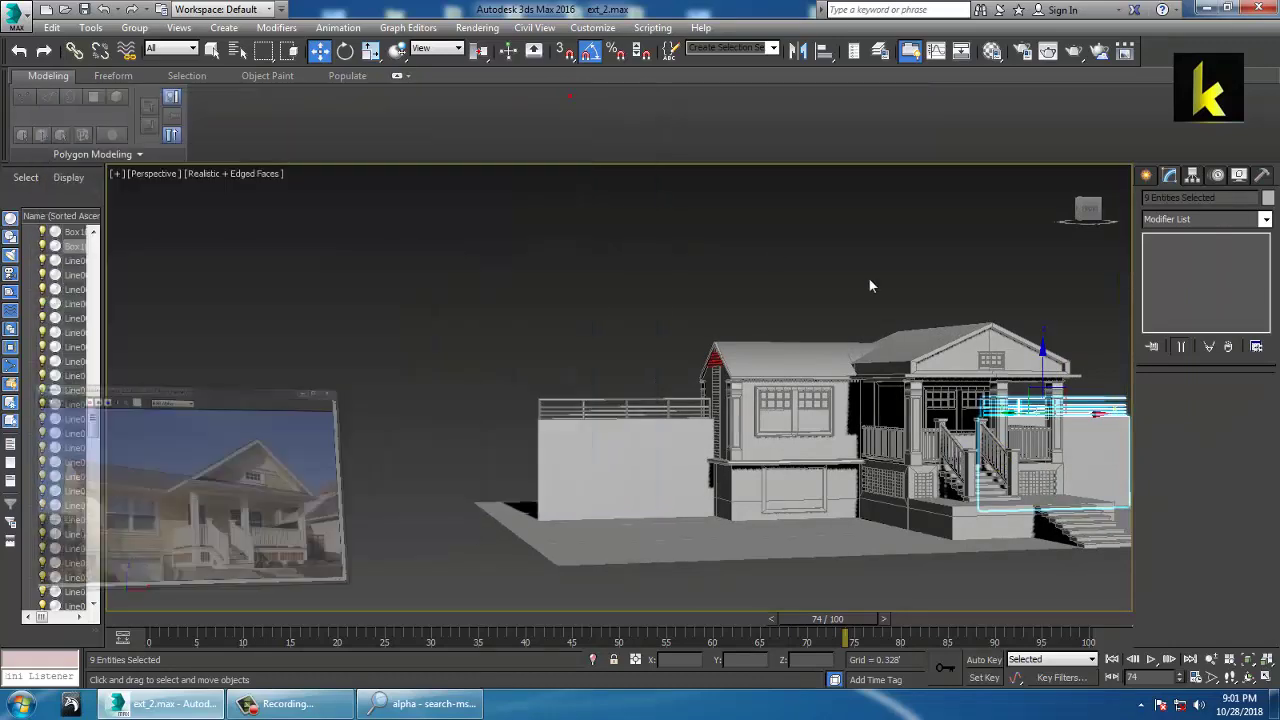
{"action": "scroll", "coordinate": [868, 277], "scroll_direction": "up", "scroll_amount": 5}
{"action": "mouse_move", "coordinate": [849, 366]}
{"action": "middle_mouse_down"}
{"action": "mouse_move", "coordinate": [836, 332]}
{"action": "mouse_move", "coordinate": [848, 352]}
{"action": "middle_mouse_up"}
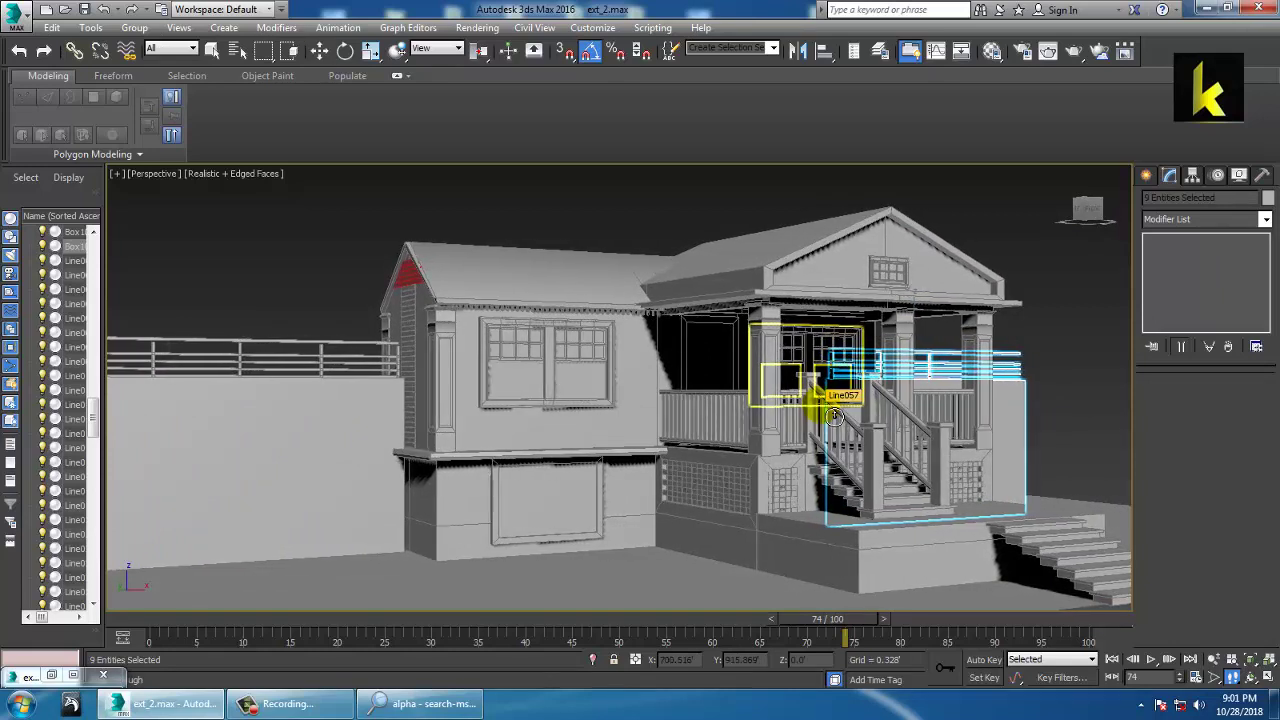
{"action": "left_click", "coordinate": [450, 234]}
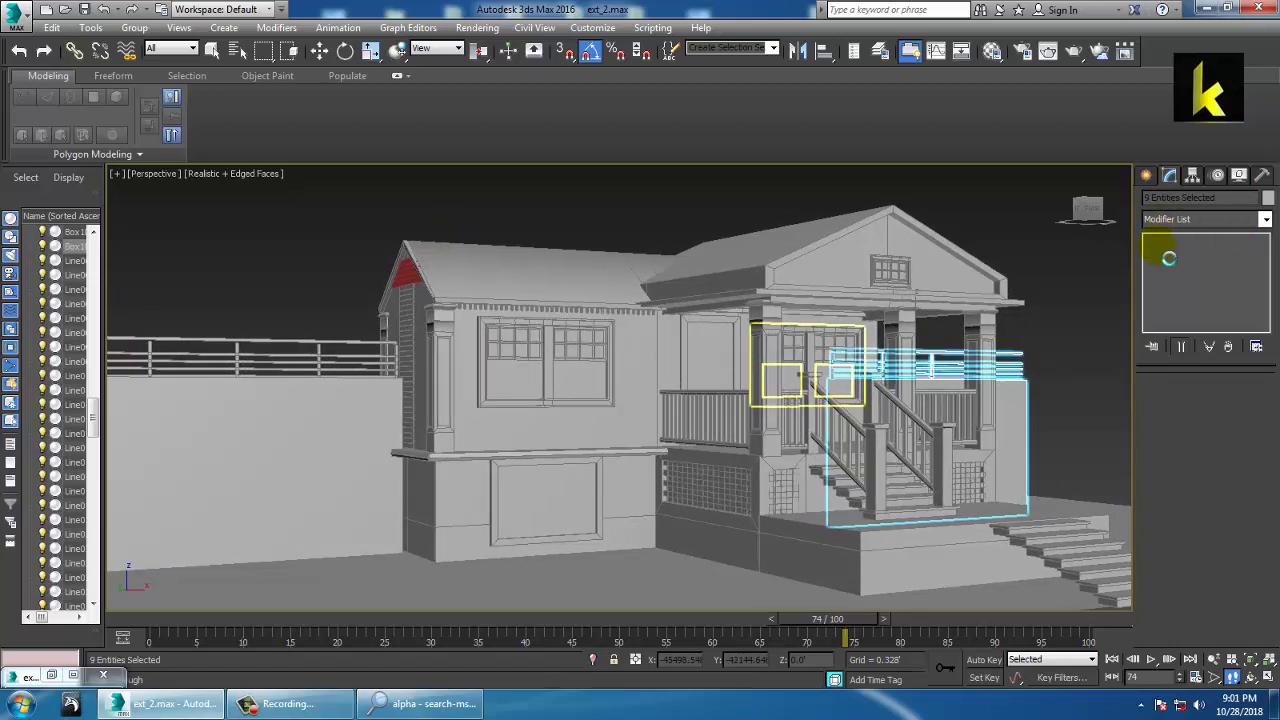
{"action": "key", "text": "ctrl+a"}
{"action": "left_click", "coordinate": [1268, 198]}
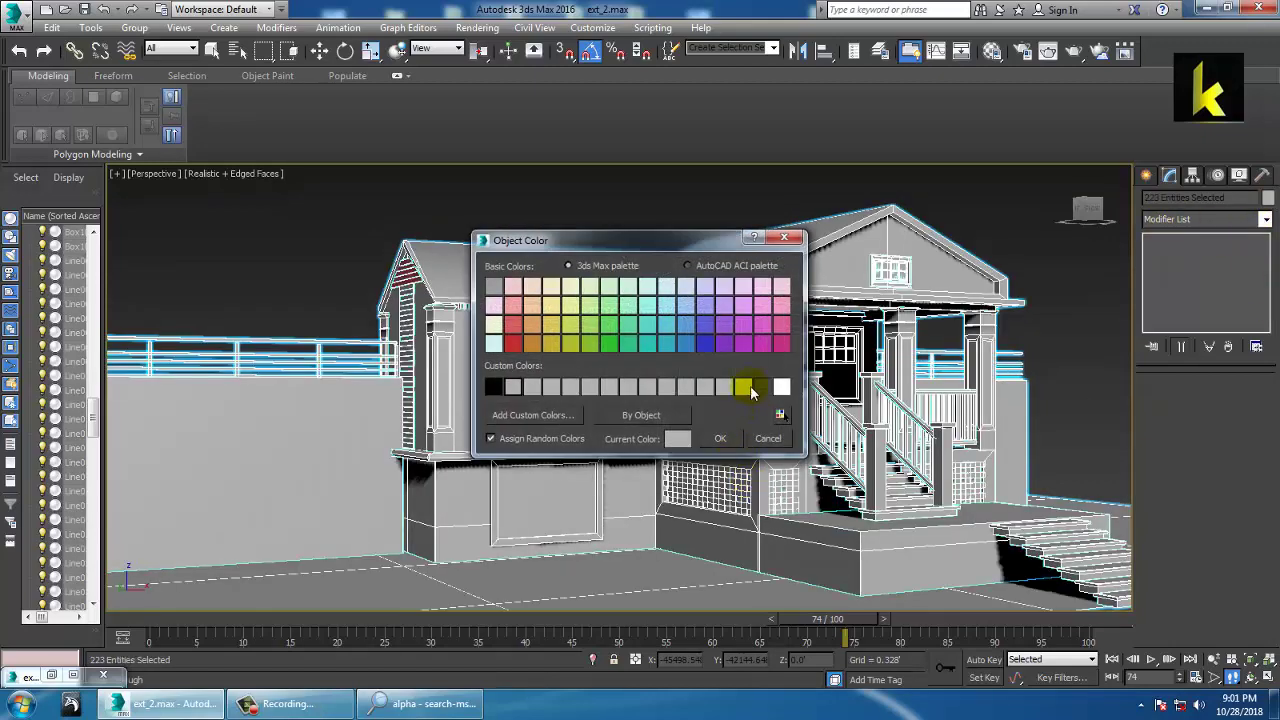
{"action": "left_click", "coordinate": [728, 440]}
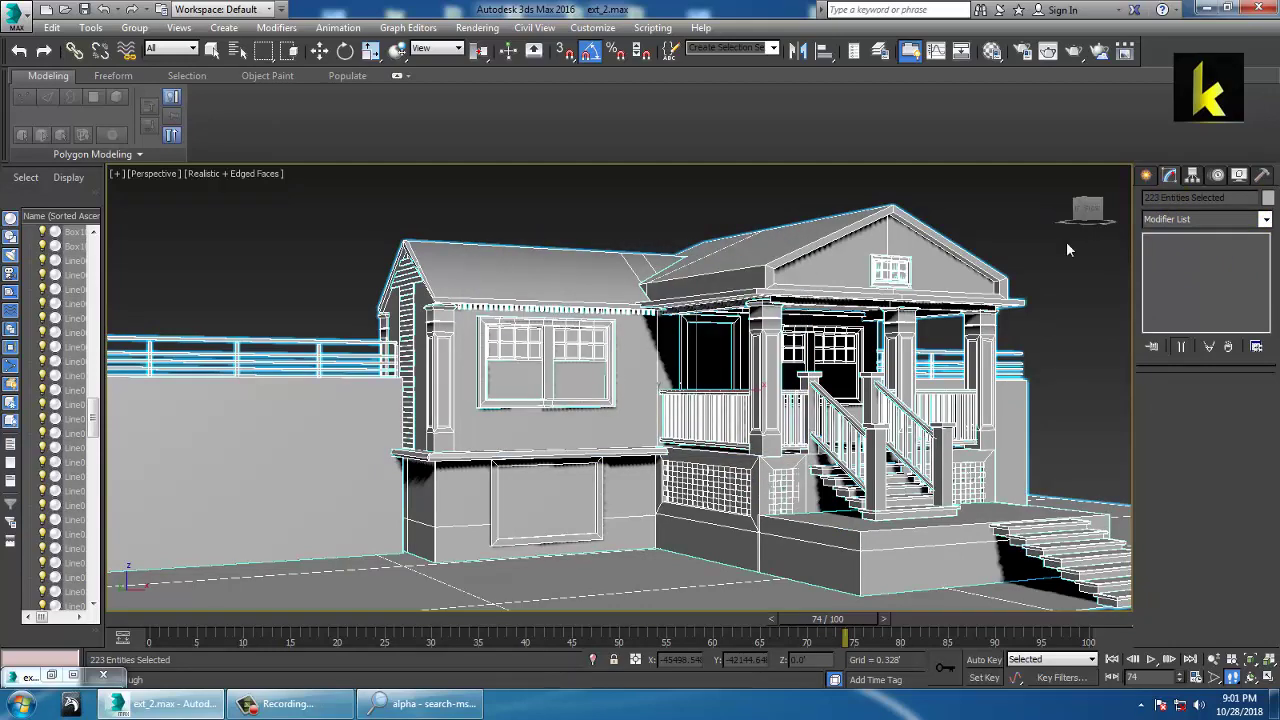
Step: Set the render output size to HDTV (video) at 1920 x 1080
{"action": "left_click_drag", "start_coordinate": [744, 189], "coordinate": [735, 186]}
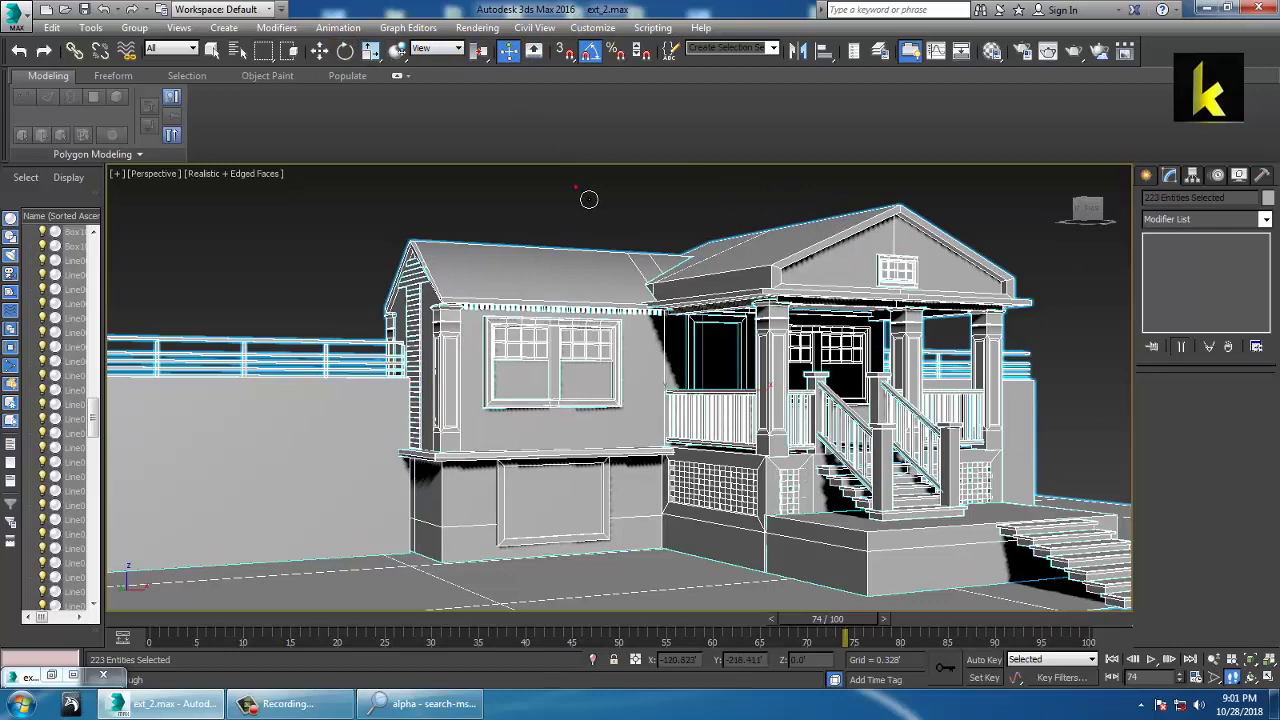
{"action": "left_click", "coordinate": [490, 29]}
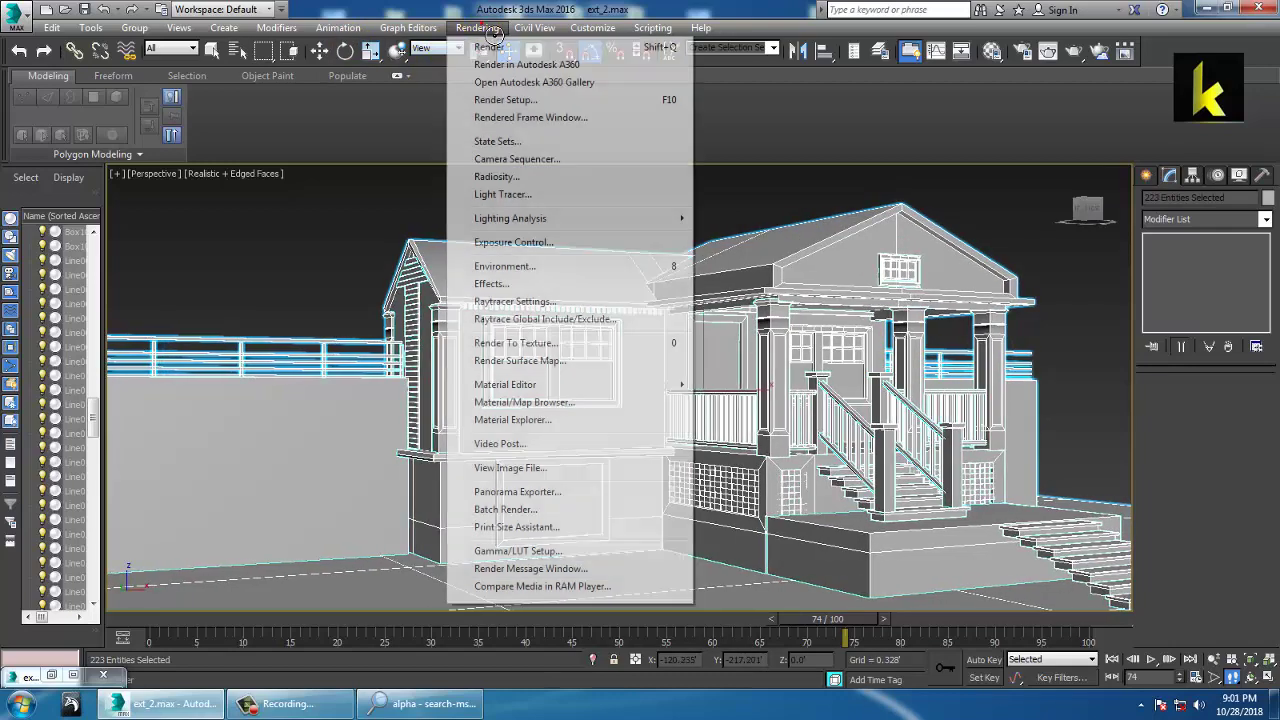
{"action": "left_click", "coordinate": [512, 100]}
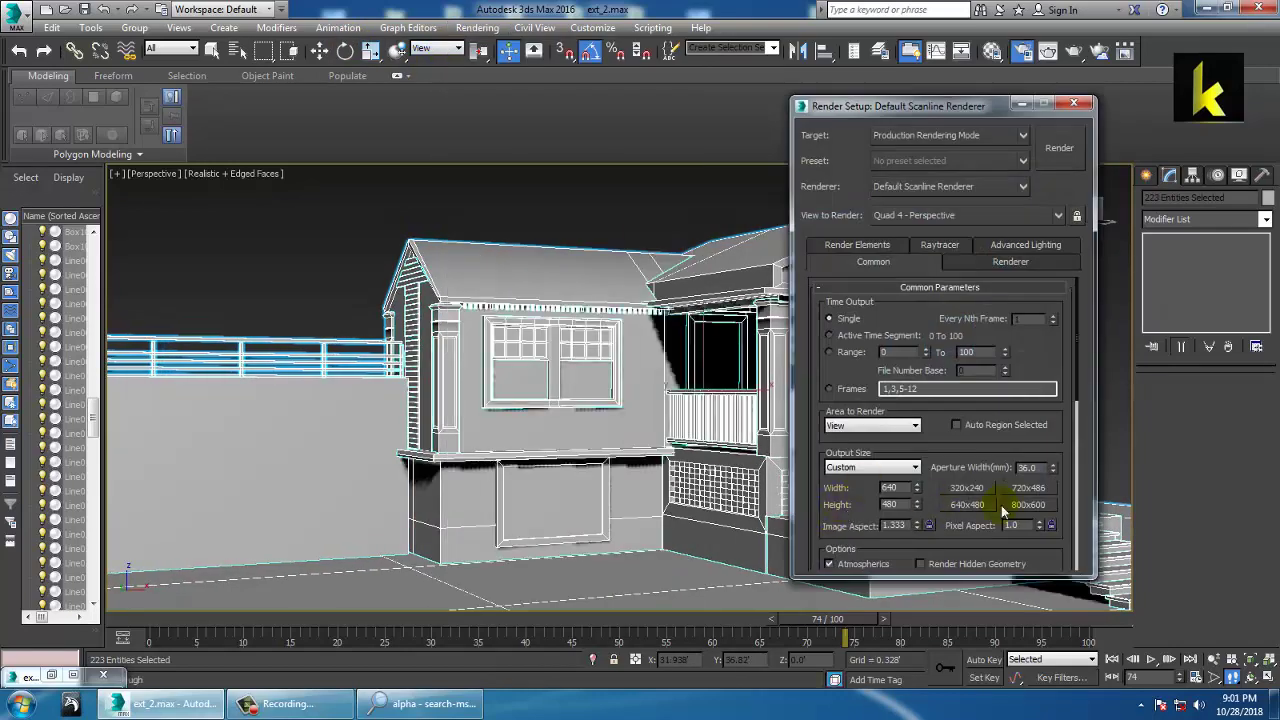
{"action": "left_click", "coordinate": [903, 467]}
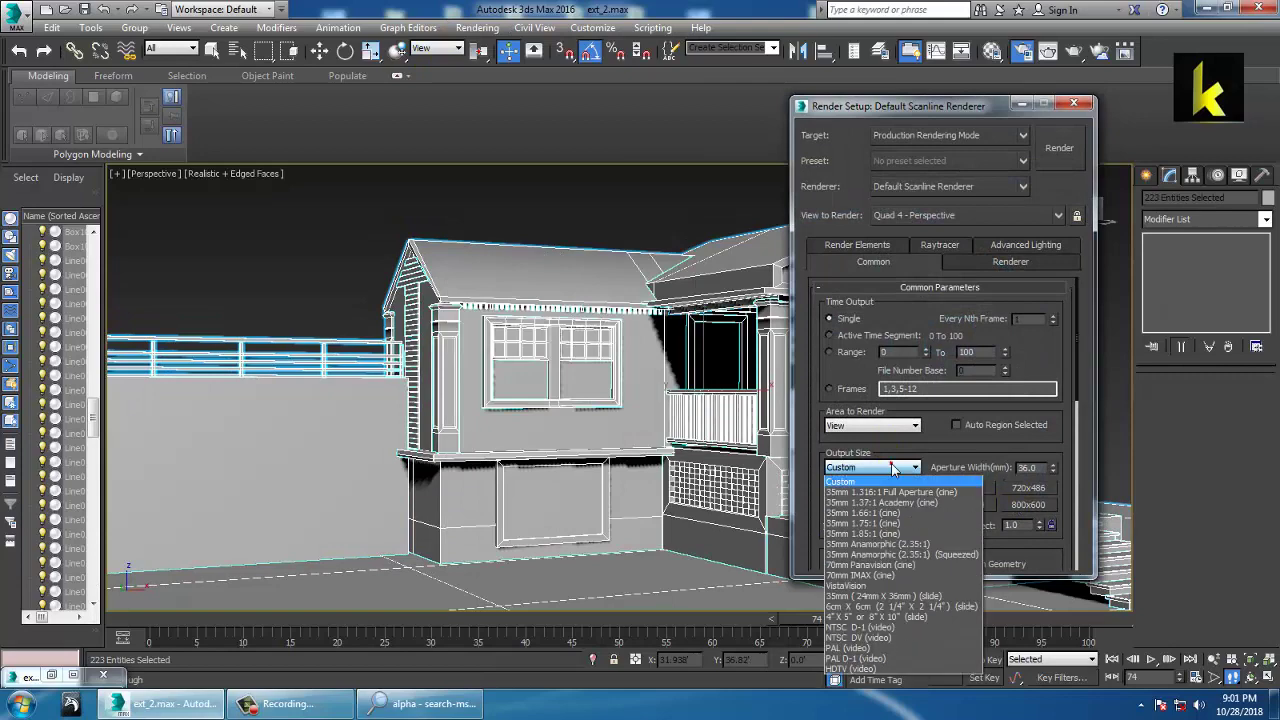
{"action": "left_click", "coordinate": [868, 664]}
{"action": "left_click_drag", "start_coordinate": [1051, 562], "coordinate": [1019, 470]}
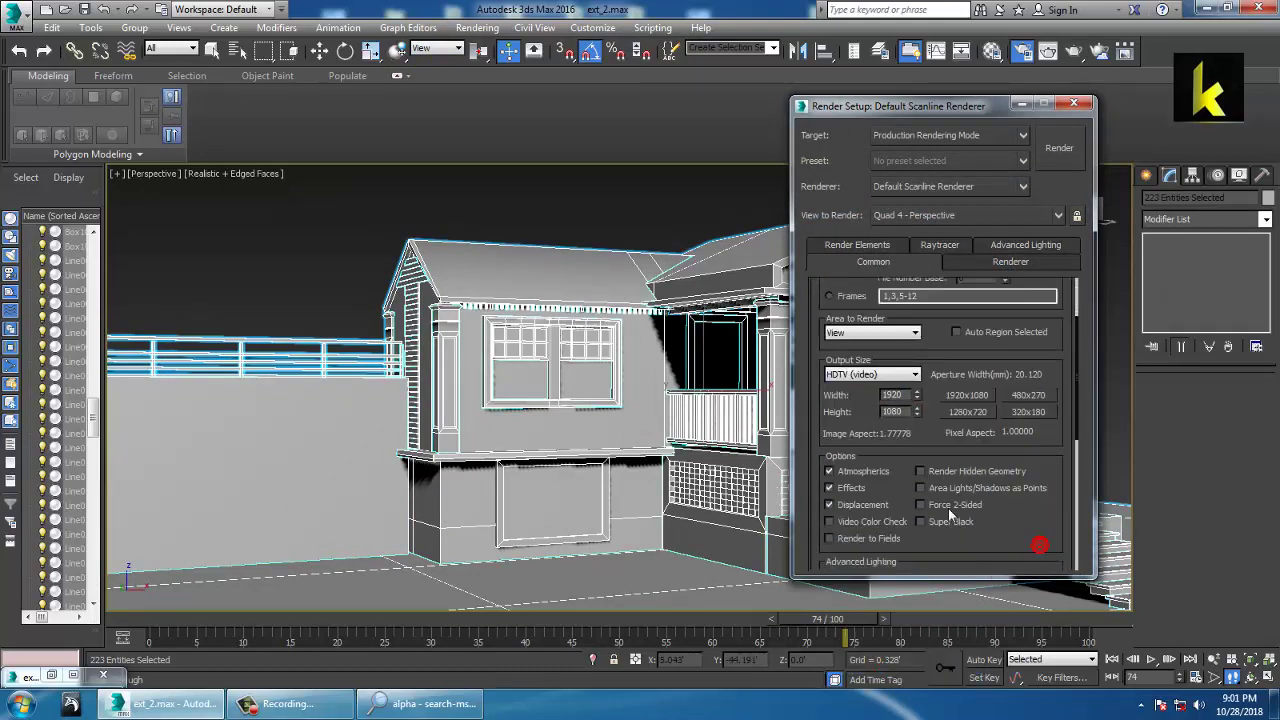
{"action": "left_click", "coordinate": [1084, 105]}
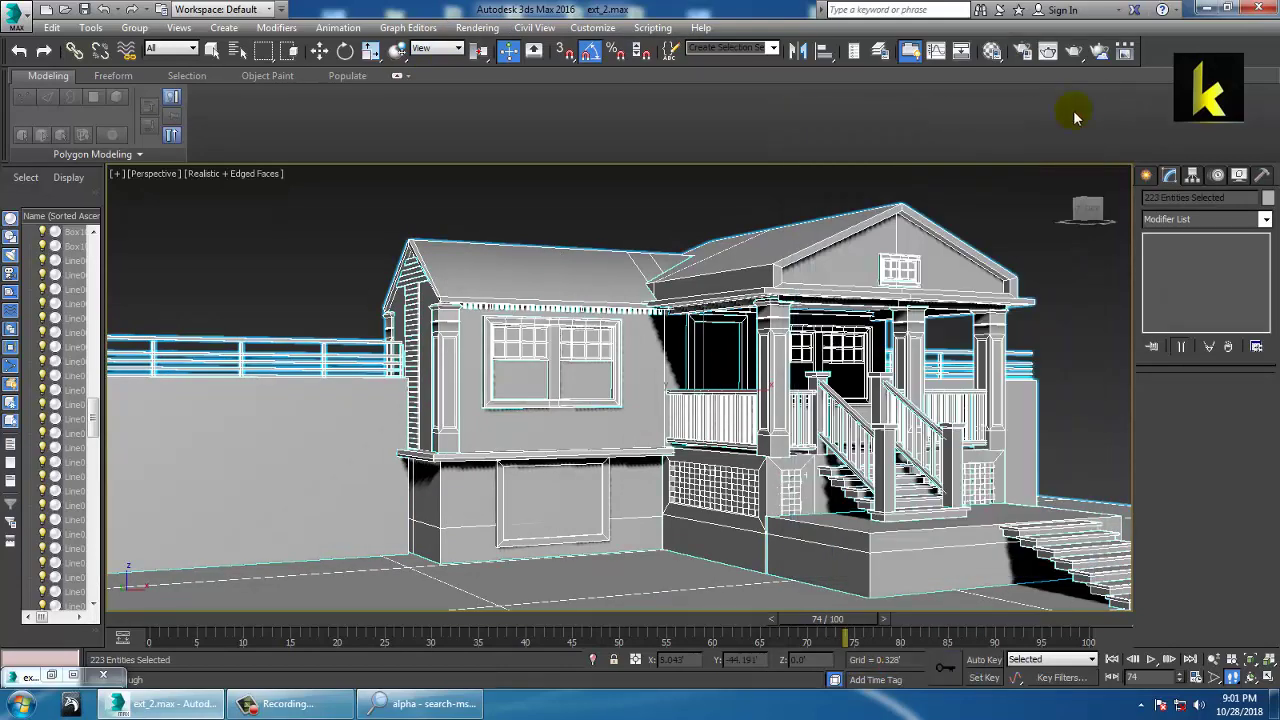
Step: Show safe frames, frame the whole house in the perspective view and create a physical camera from that view
{"action": "key", "text": "shift+f"}
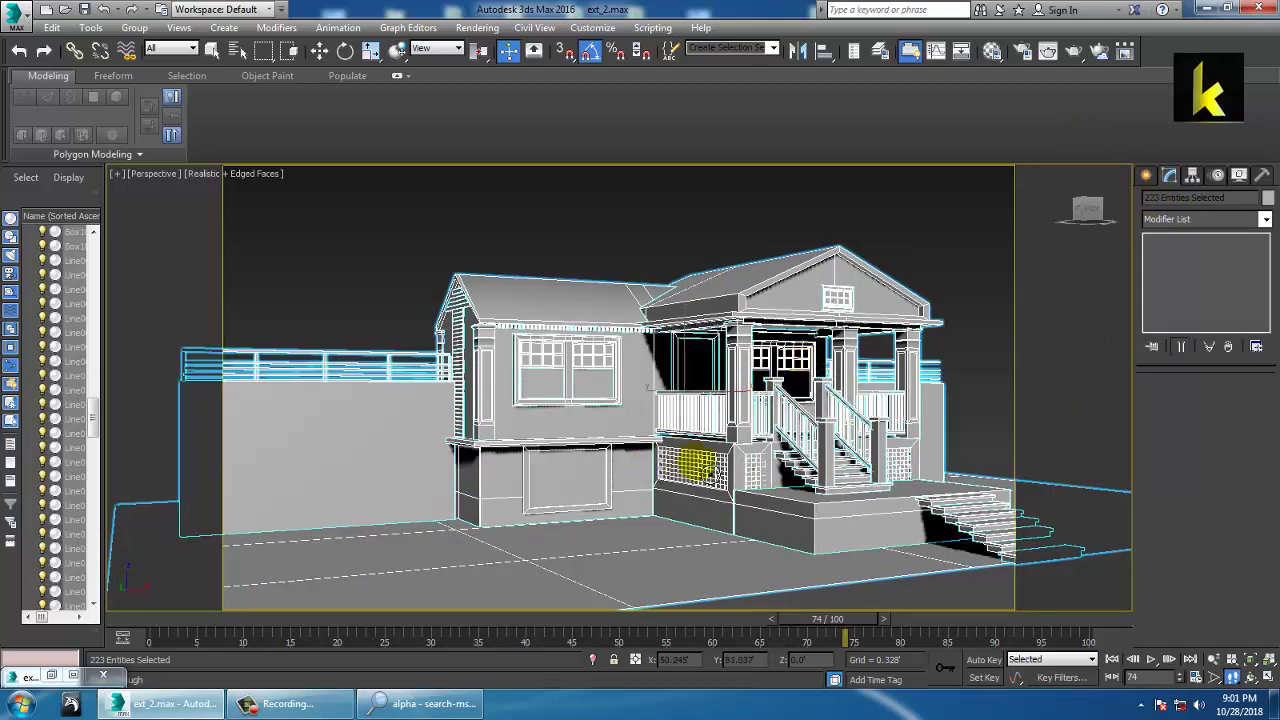
{"action": "scroll", "coordinate": [680, 460], "scroll_direction": "down", "scroll_amount": 3}
{"action": "scroll", "coordinate": [750, 450], "scroll_direction": "up", "scroll_amount": 7}
{"action": "scroll", "coordinate": [761, 462], "scroll_direction": "down", "scroll_amount": 1}
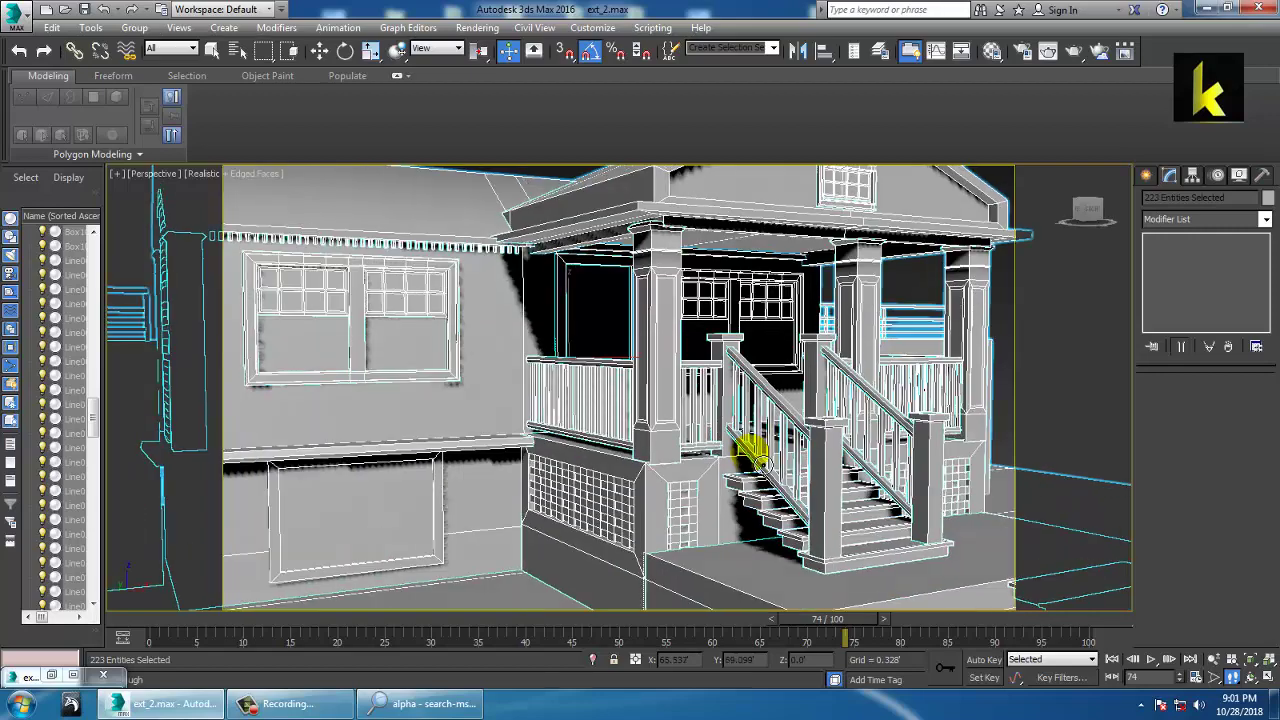
{"action": "scroll", "coordinate": [760, 462], "scroll_direction": "down", "scroll_amount": 4}
{"action": "mouse_move", "coordinate": [762, 465]}
{"action": "middle_mouse_down", "text": "alt"}
{"action": "mouse_move", "coordinate": [796, 468]}
{"action": "mouse_move", "coordinate": [741, 465]}
{"action": "mouse_move", "coordinate": [737, 446]}
{"action": "mouse_move", "coordinate": [757, 460]}
{"action": "middle_mouse_up", "text": "alt"}
{"action": "key", "text": "ctrl+c"}
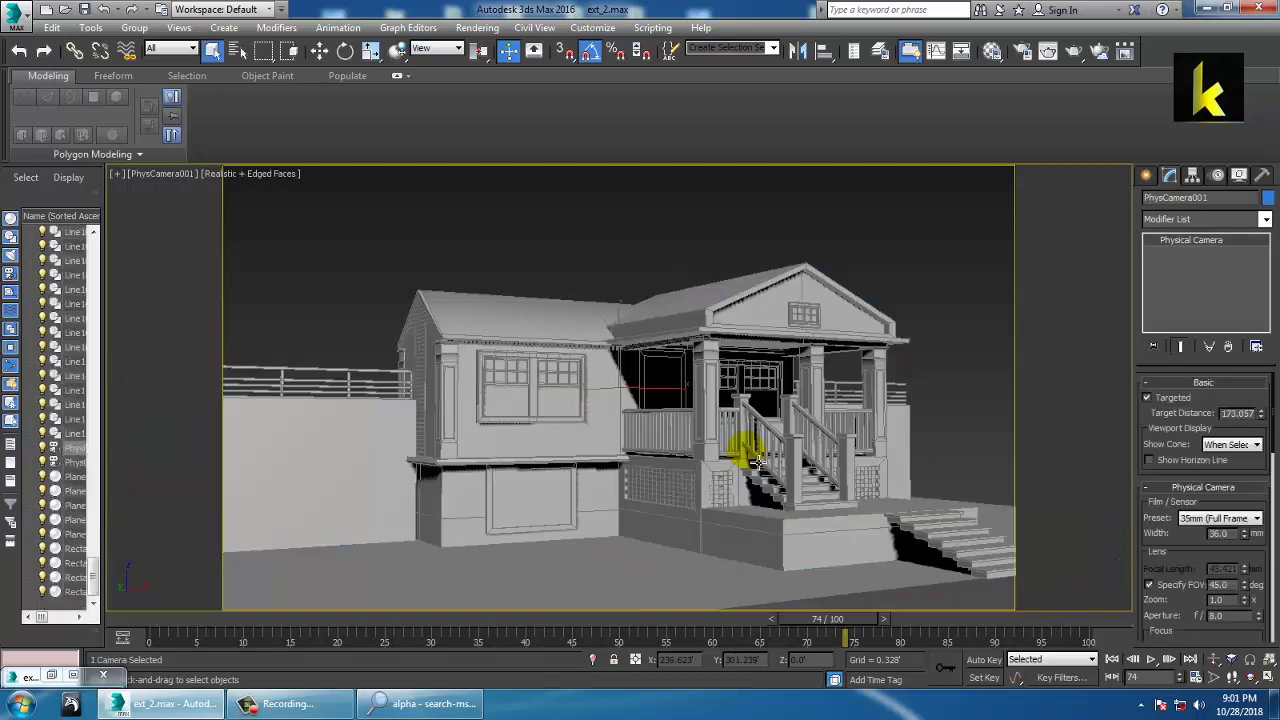
{"action": "key", "text": "Up"}
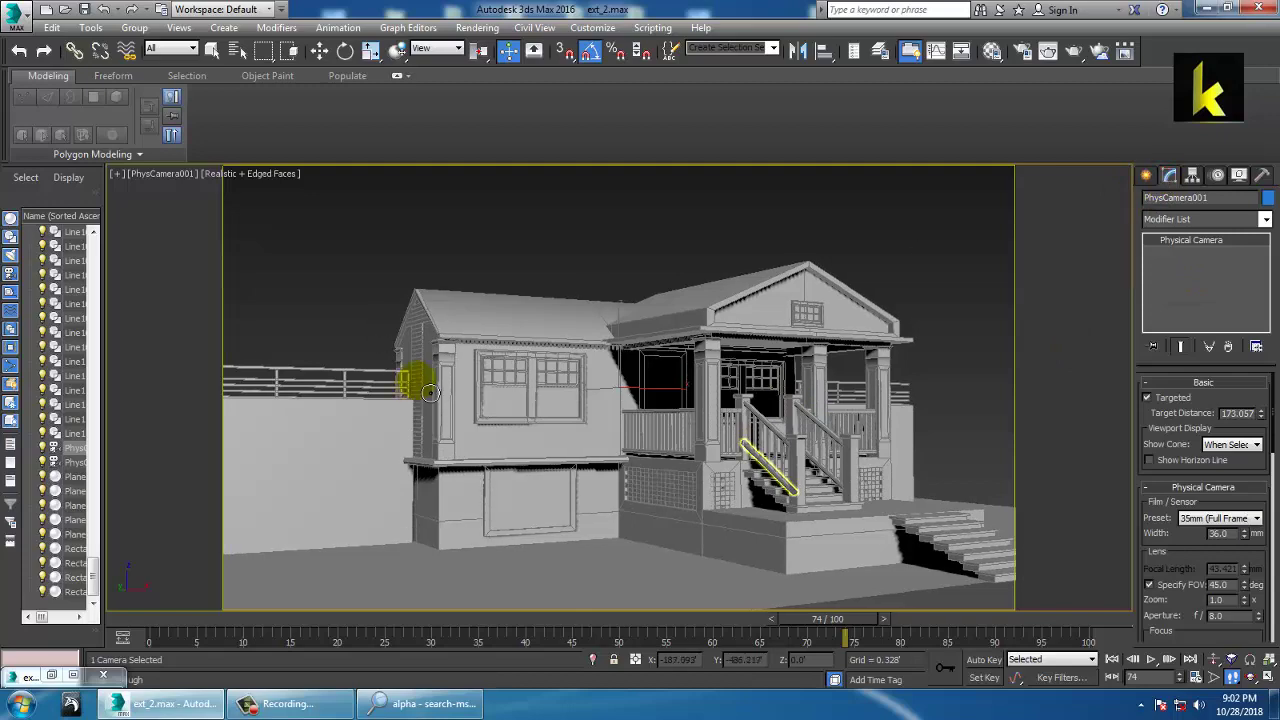
Step: Select the physical camera in the top view, ready to be moved
{"action": "key", "text": "alt+w"}
{"action": "right_click", "coordinate": [457, 528]}
{"action": "key", "text": "alt+w"}
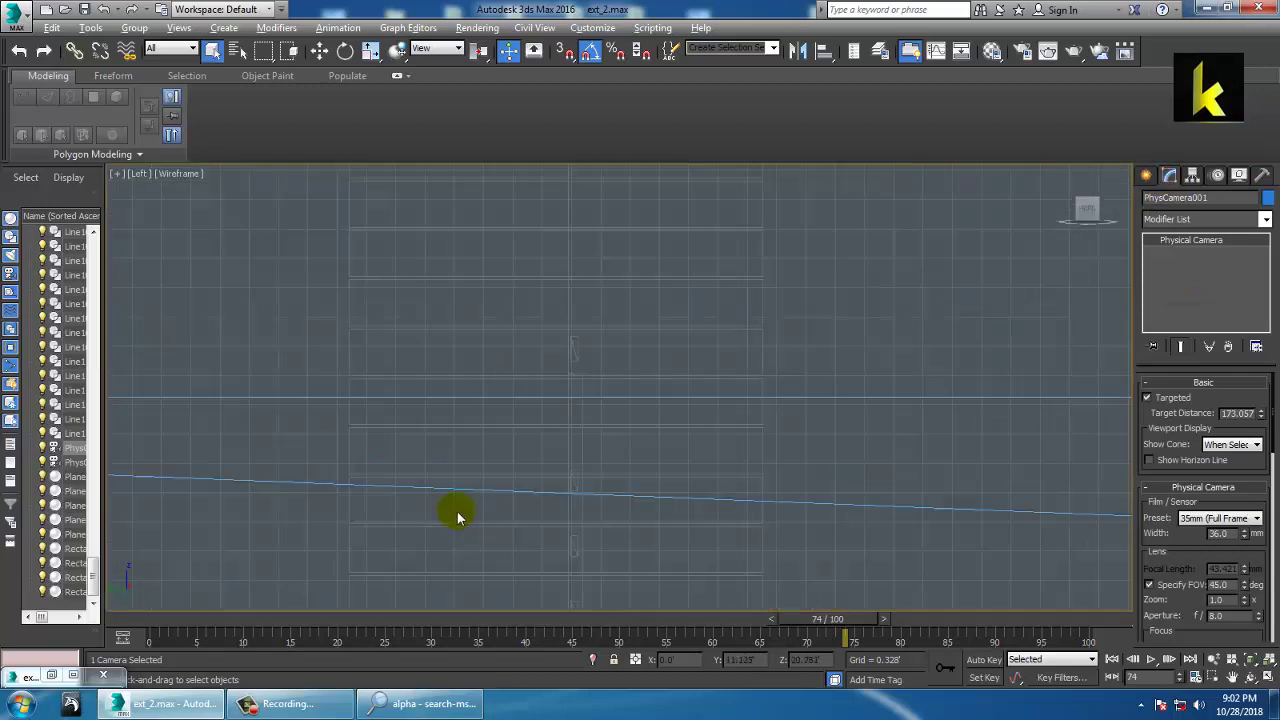
{"action": "scroll", "coordinate": [498, 511], "scroll_direction": "down", "scroll_amount": 6}
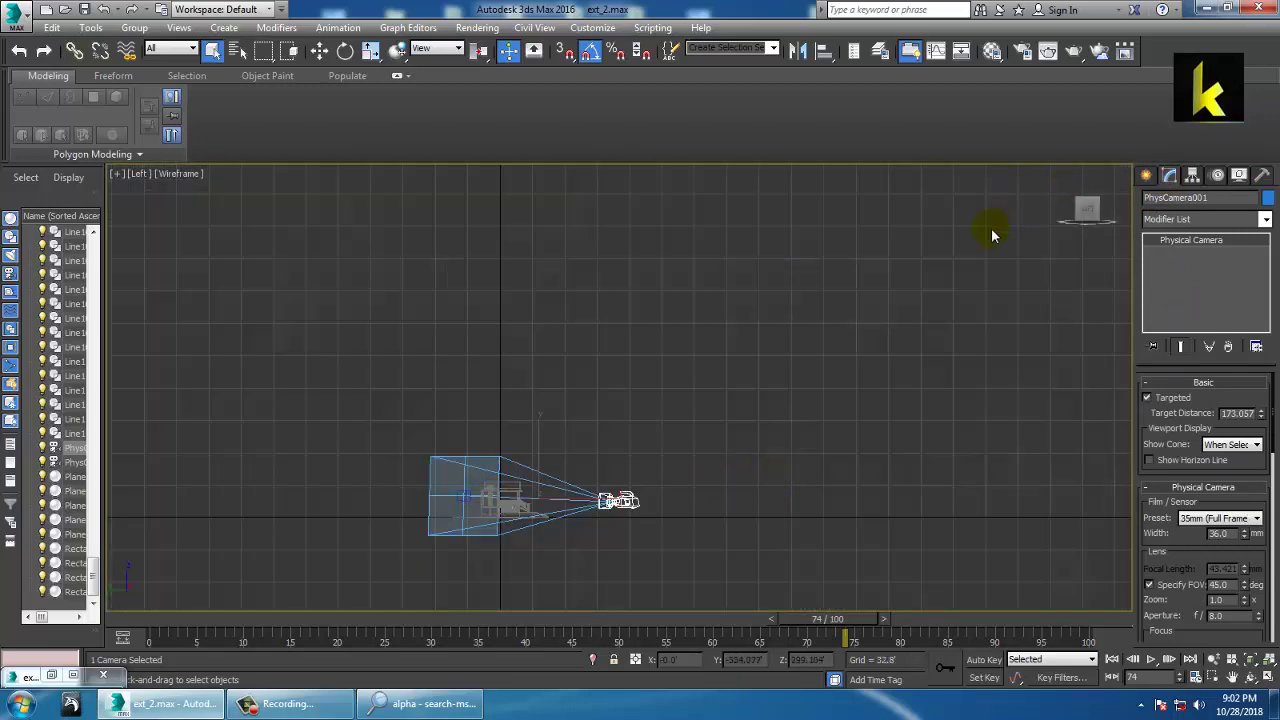
{"action": "key", "text": "w"}
{"action": "key", "text": "alt+w"}
{"action": "right_click", "coordinate": [491, 271]}
{"action": "key", "text": "alt+w"}
{"action": "scroll", "coordinate": [520, 310], "scroll_direction": "down", "scroll_amount": 4}
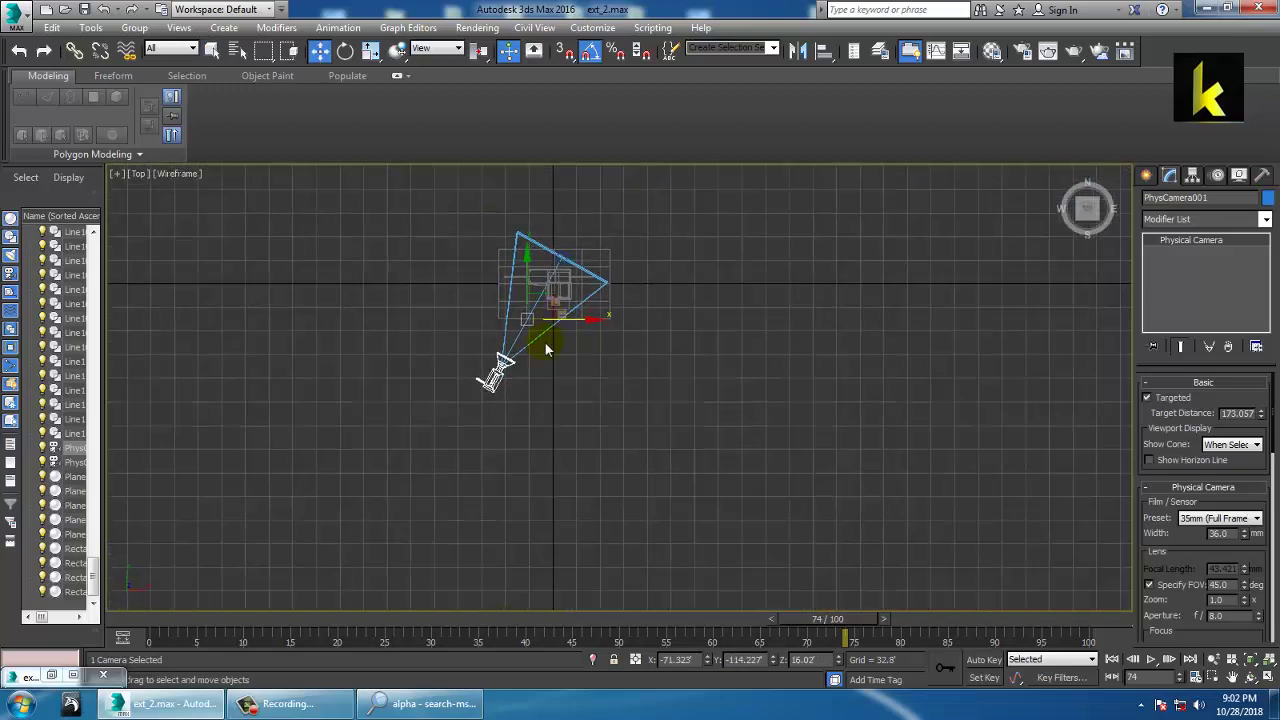
{"action": "scroll", "coordinate": [545, 349], "scroll_direction": "up", "scroll_amount": 3}
{"action": "left_click", "coordinate": [465, 410]}
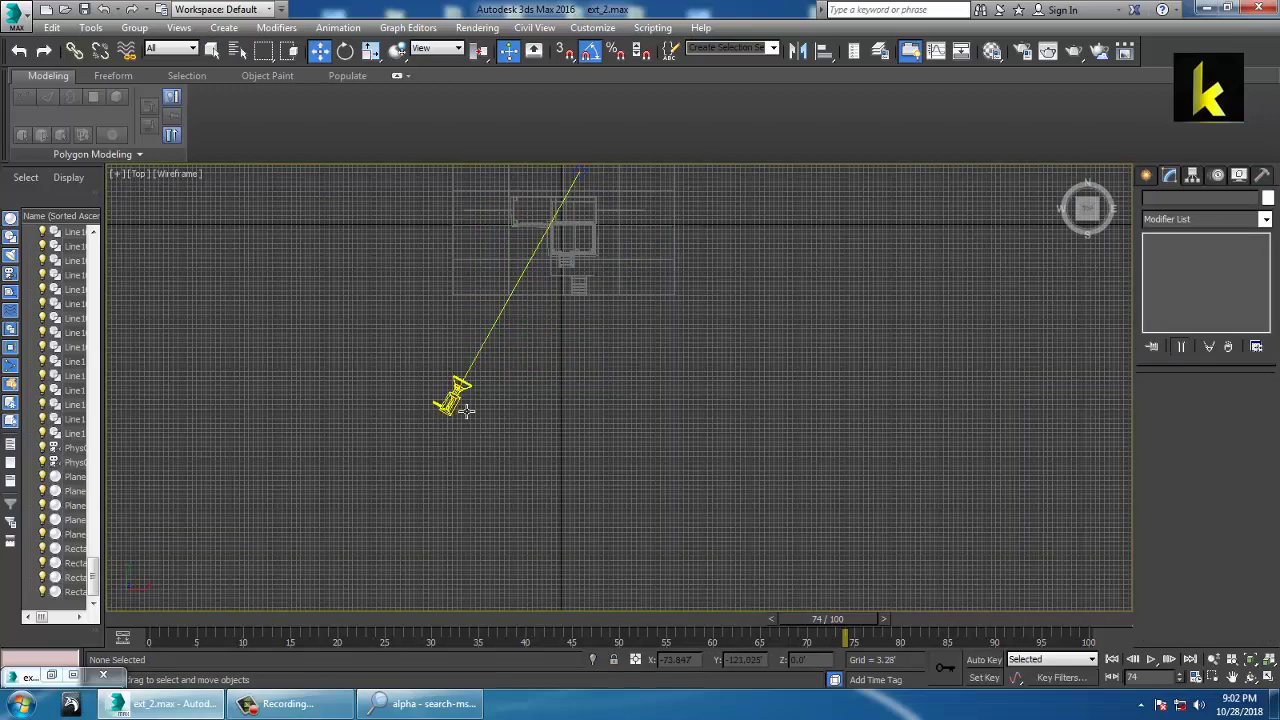
{"action": "left_click", "coordinate": [466, 409]}
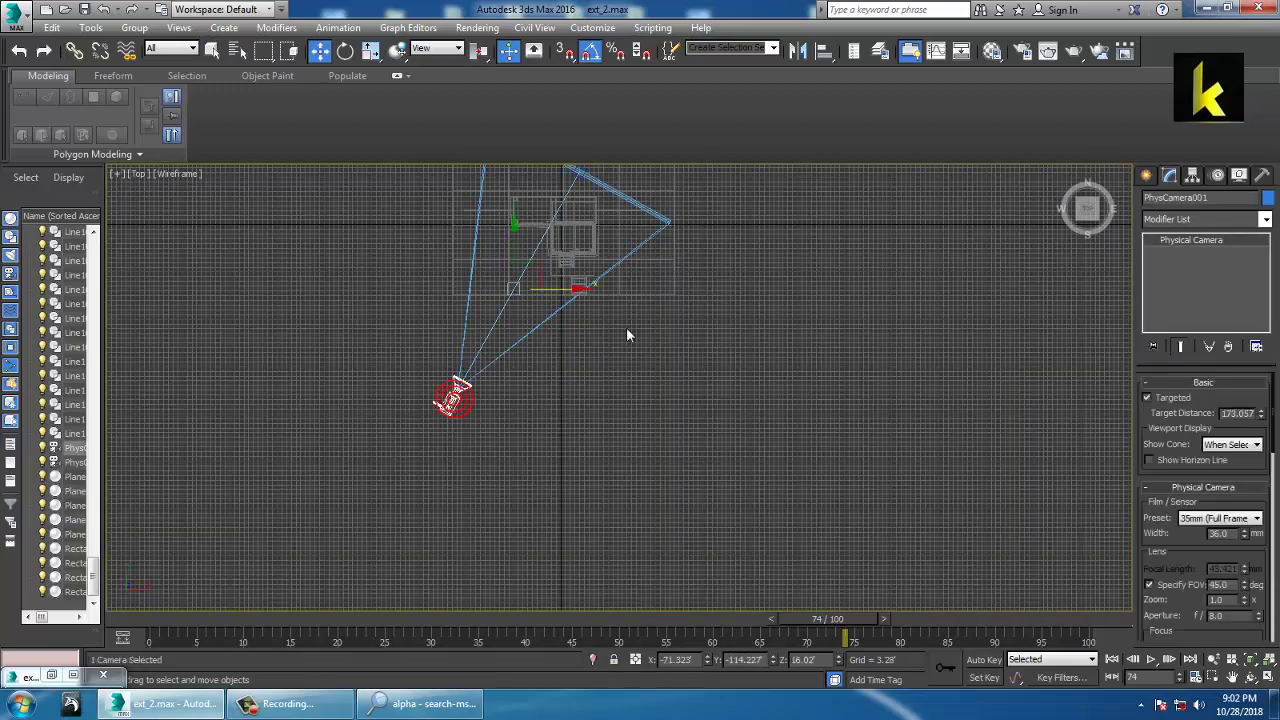
Step: Set the move reference coordinate system to Local and turn off the physical camera's Targeted option
{"action": "left_click", "coordinate": [437, 48]}
{"action": "left_click", "coordinate": [430, 108]}
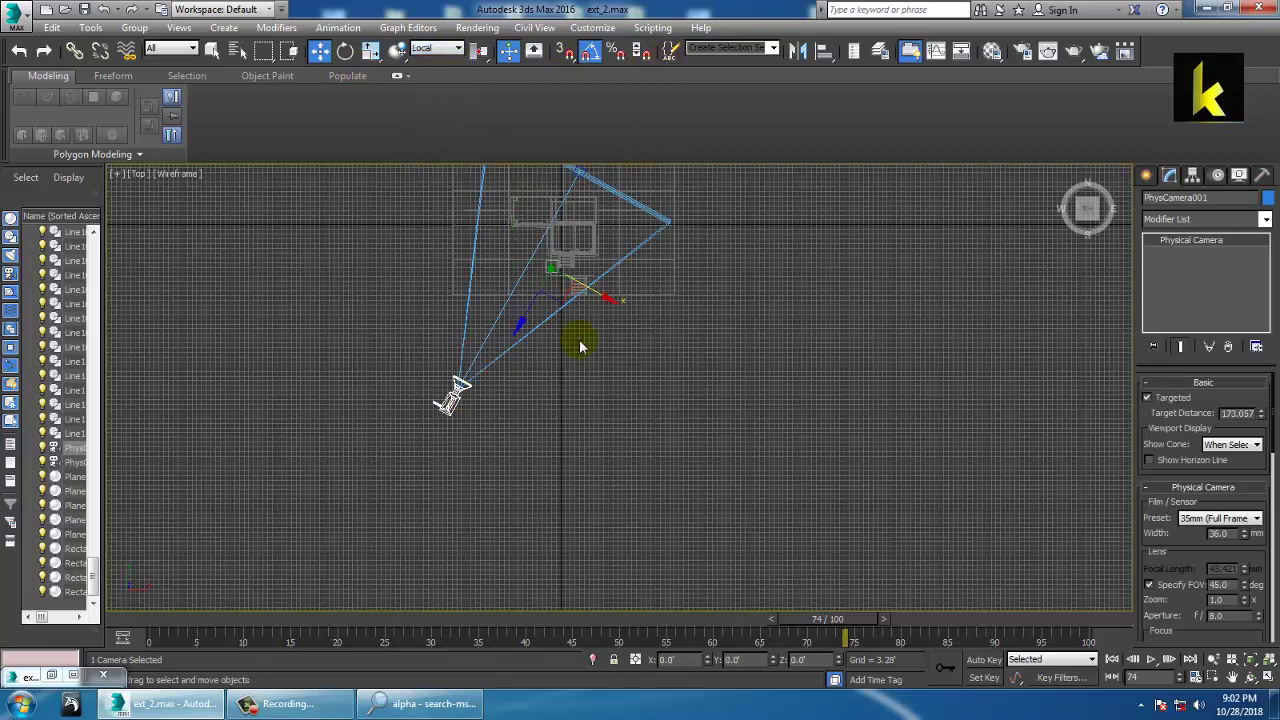
{"action": "key", "text": "alt+w"}
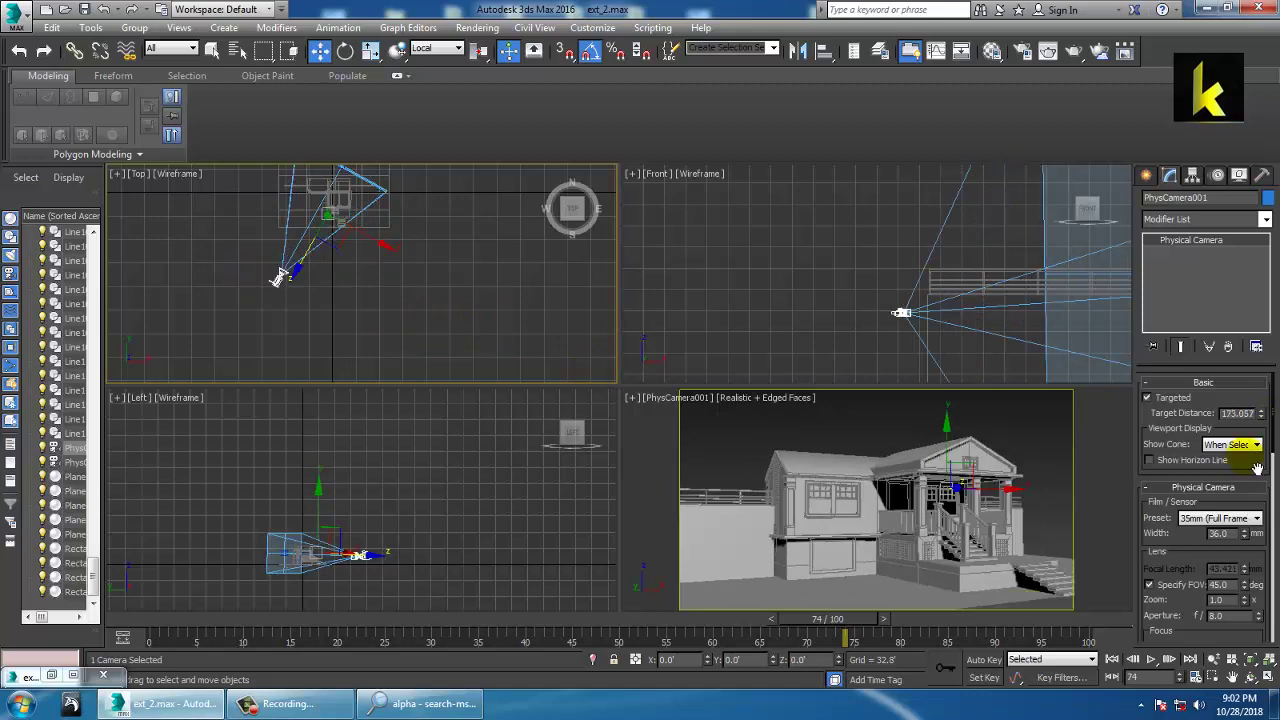
{"action": "left_click", "coordinate": [1156, 398]}
Step: Move the camera closer to the house along its local Z, shift it slightly along local X, and fine-tune the framing in the camera view
{"action": "left_click_drag", "start_coordinate": [313, 280], "coordinate": [322, 273]}
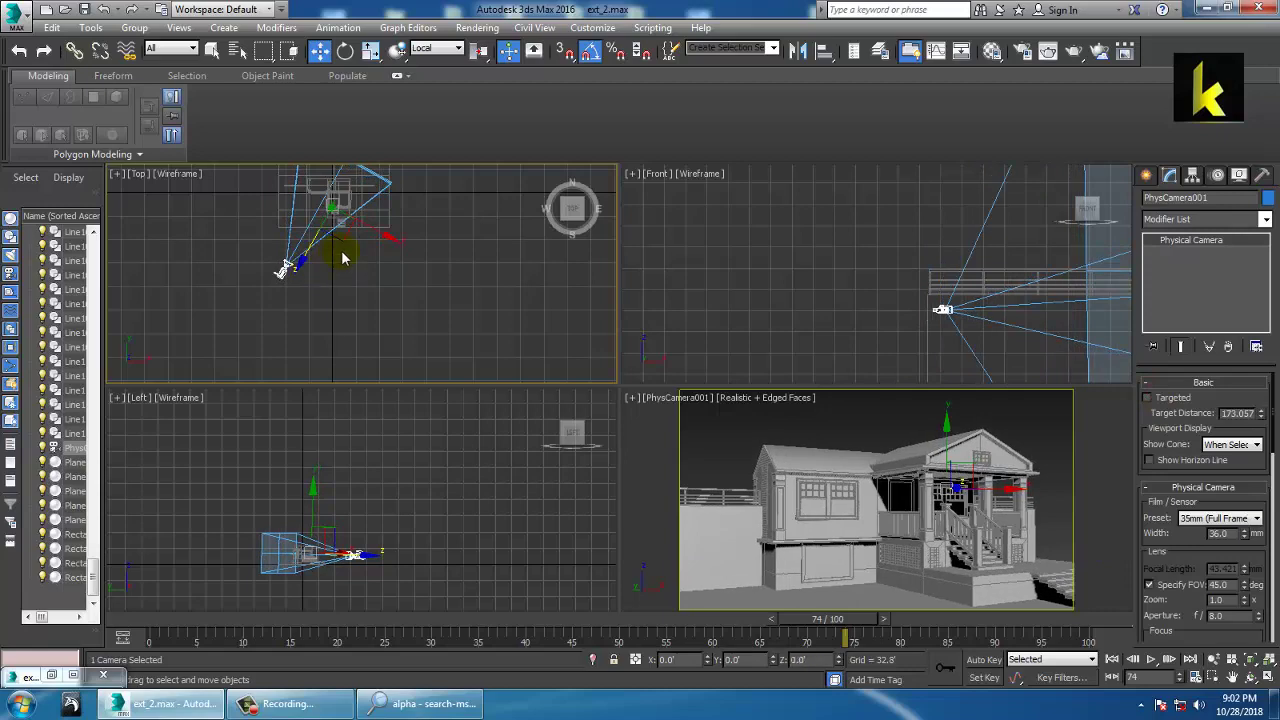
{"action": "left_click_drag", "start_coordinate": [390, 244], "coordinate": [393, 242]}
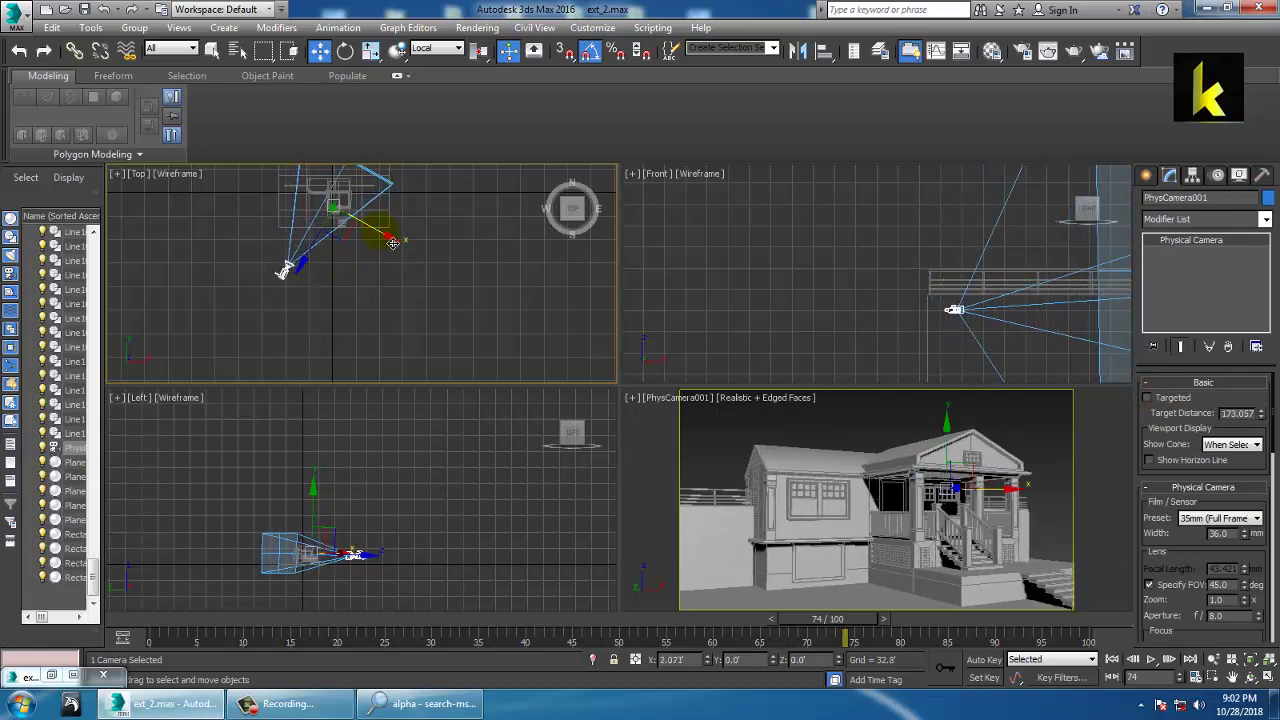
{"action": "left_click", "coordinate": [704, 418]}
{"action": "key", "text": "alt+w"}
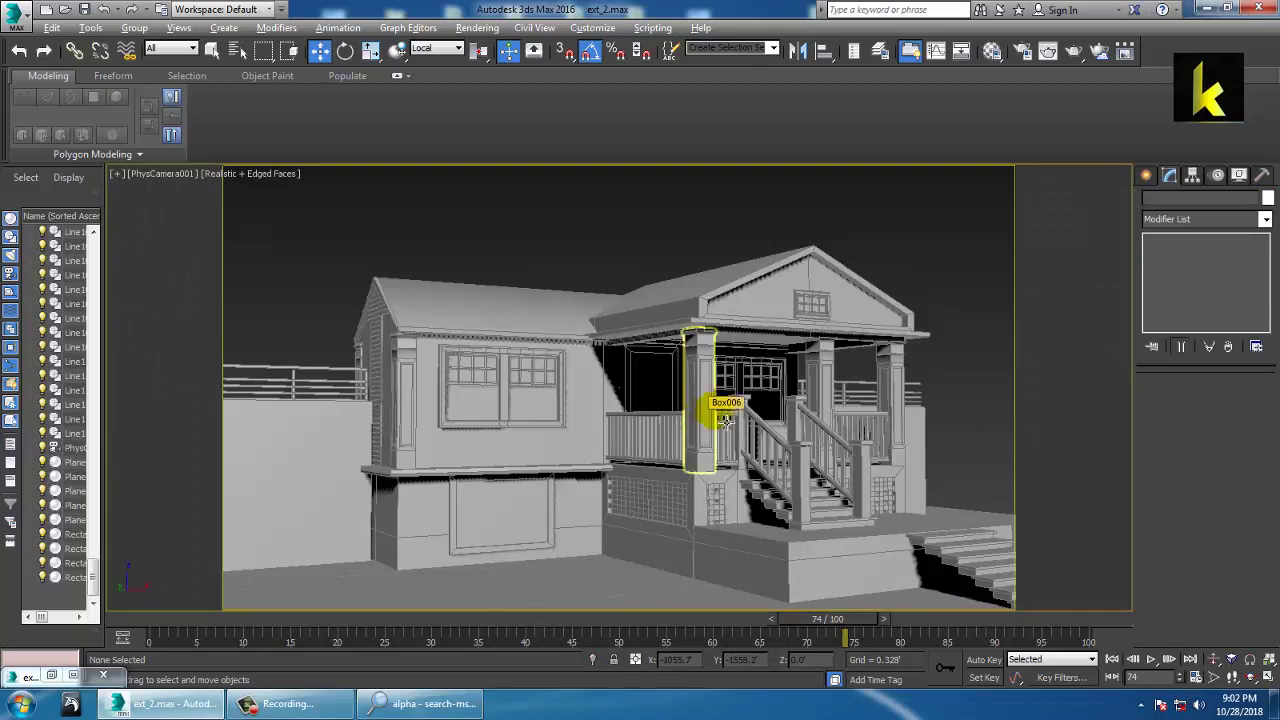
{"action": "middle_click_drag", "start_coordinate": [793, 261], "coordinate": [790, 261]}
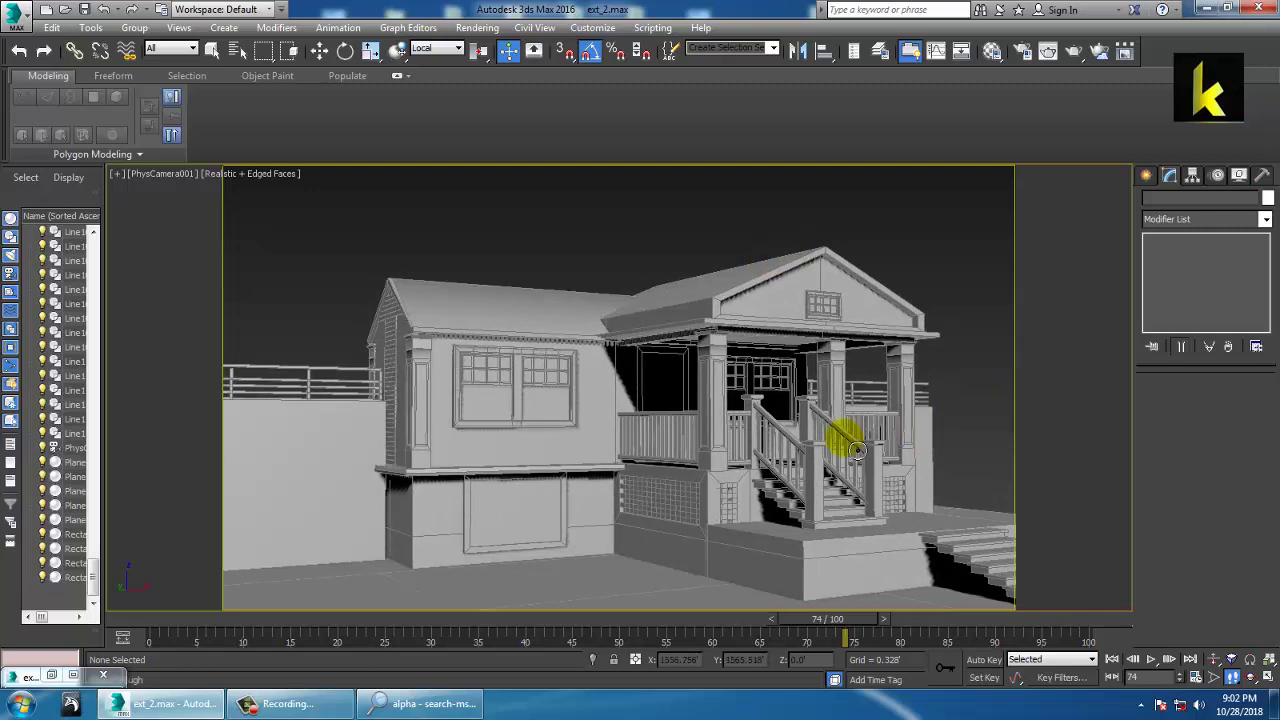
Step: Switch the camera viewport to Perspective and compare the model with the exteriors061.jpg reference photo, then minimize the photo
{"action": "key", "text": "p"}
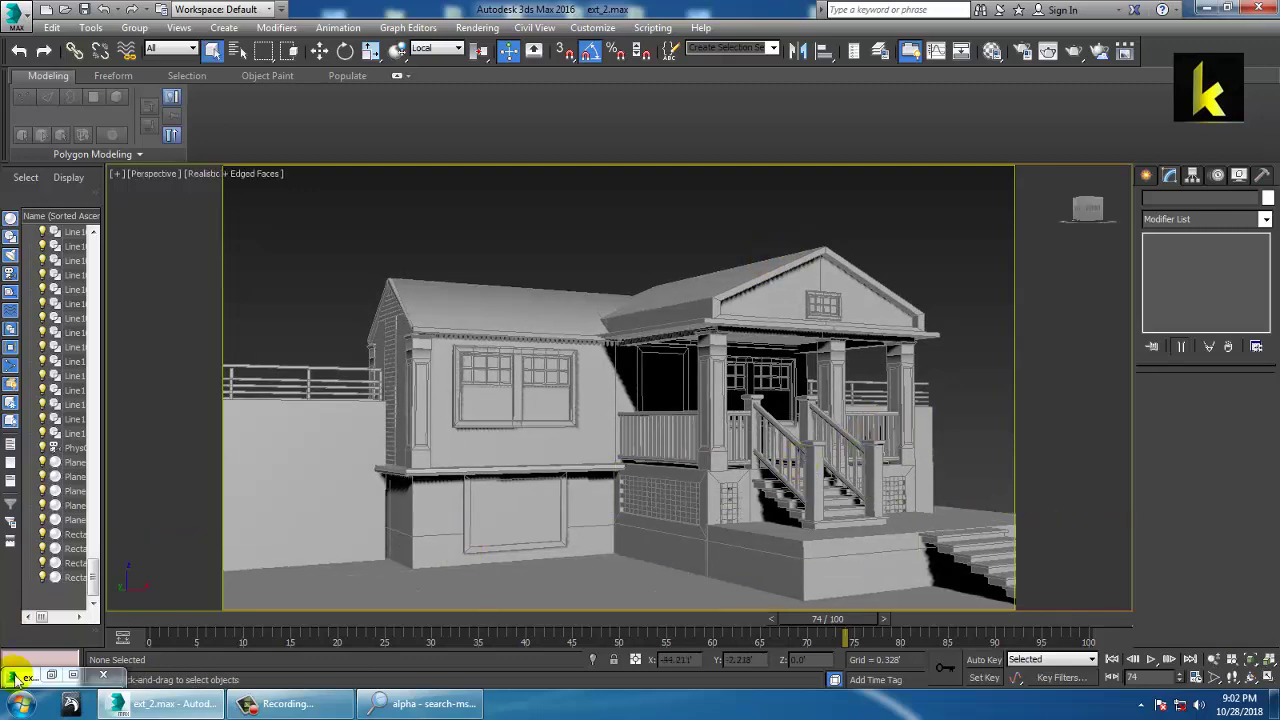
{"action": "left_click", "coordinate": [73, 675]}
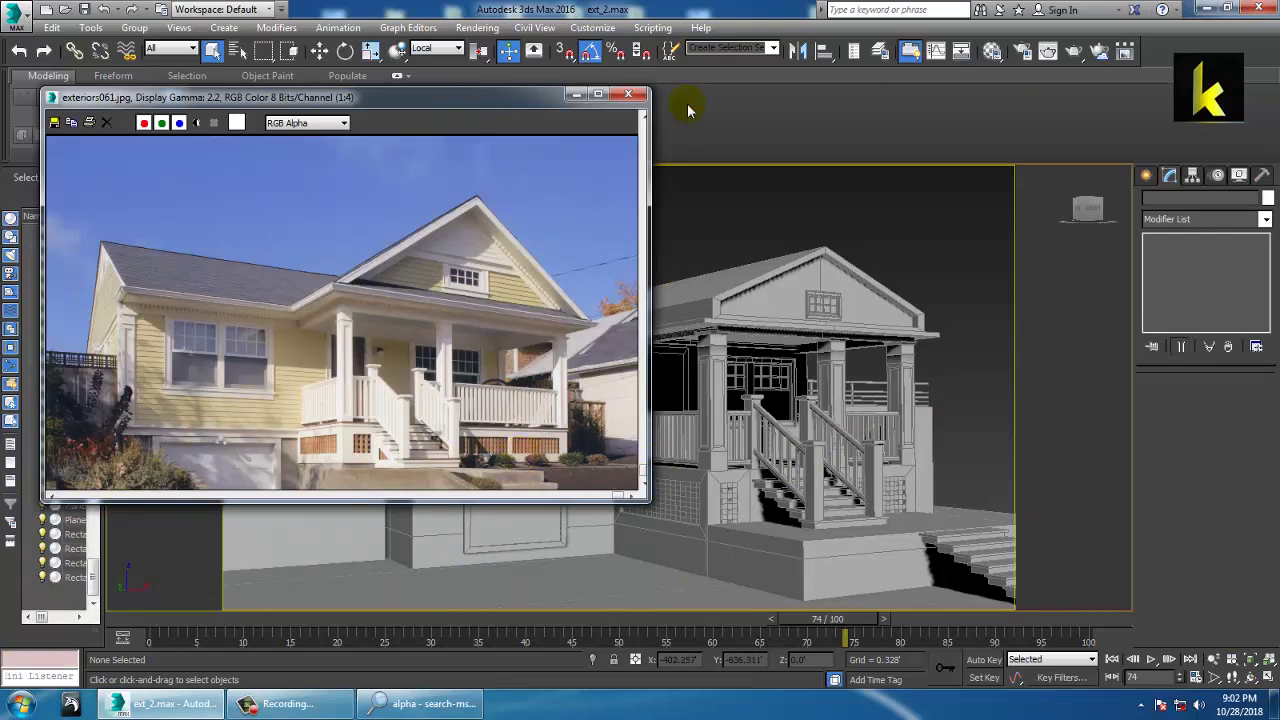
{"action": "left_click", "coordinate": [575, 95]}
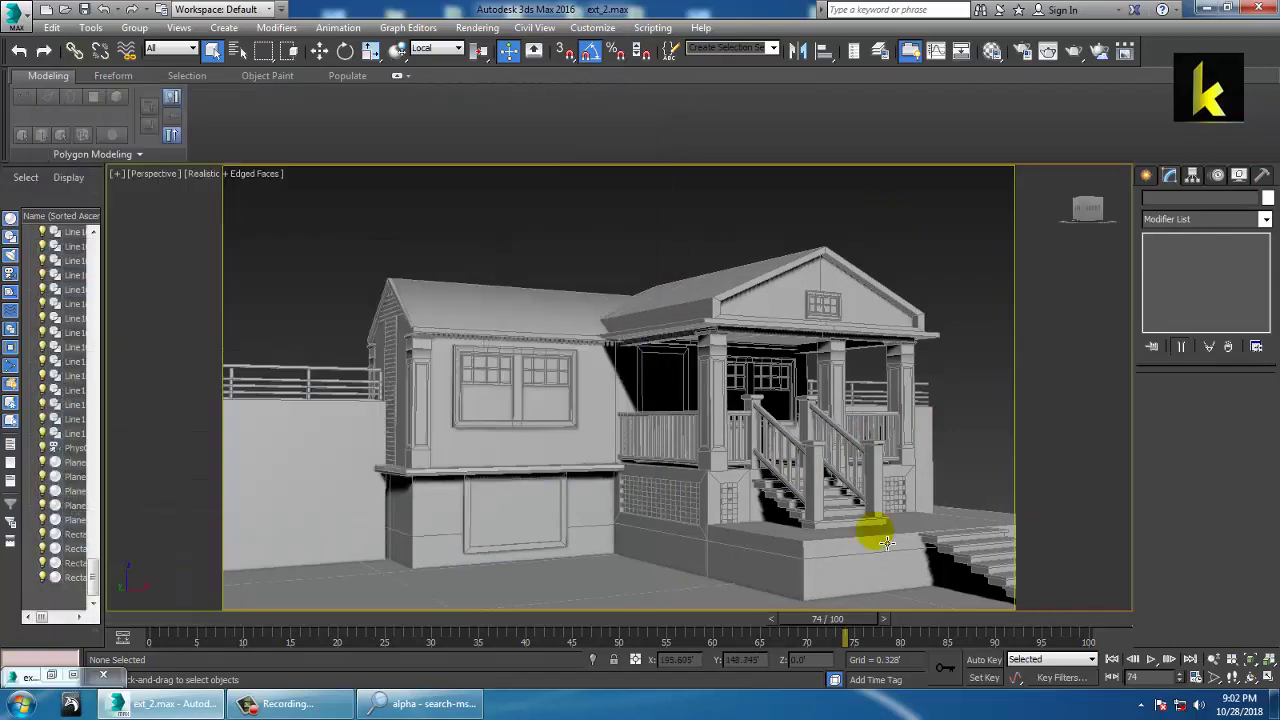
{"action": "left_click", "coordinate": [306, 708]}
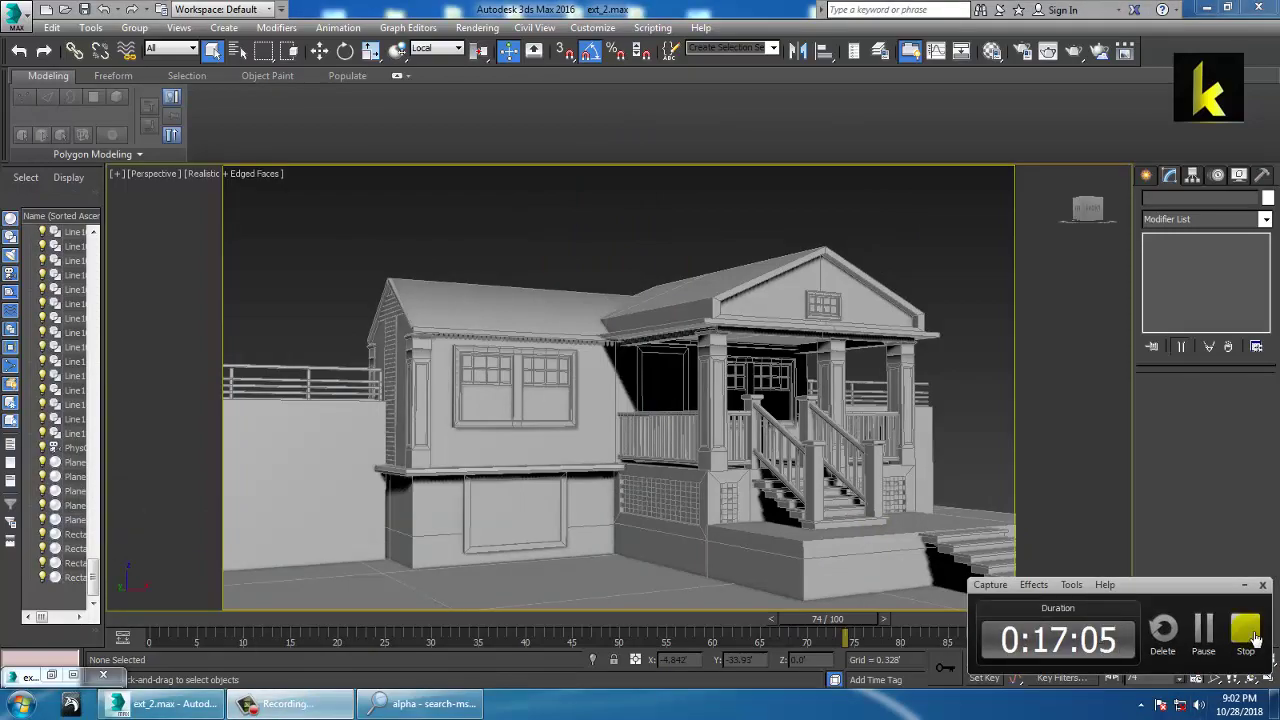
{"action": "left_click", "coordinate": [1256, 637]}
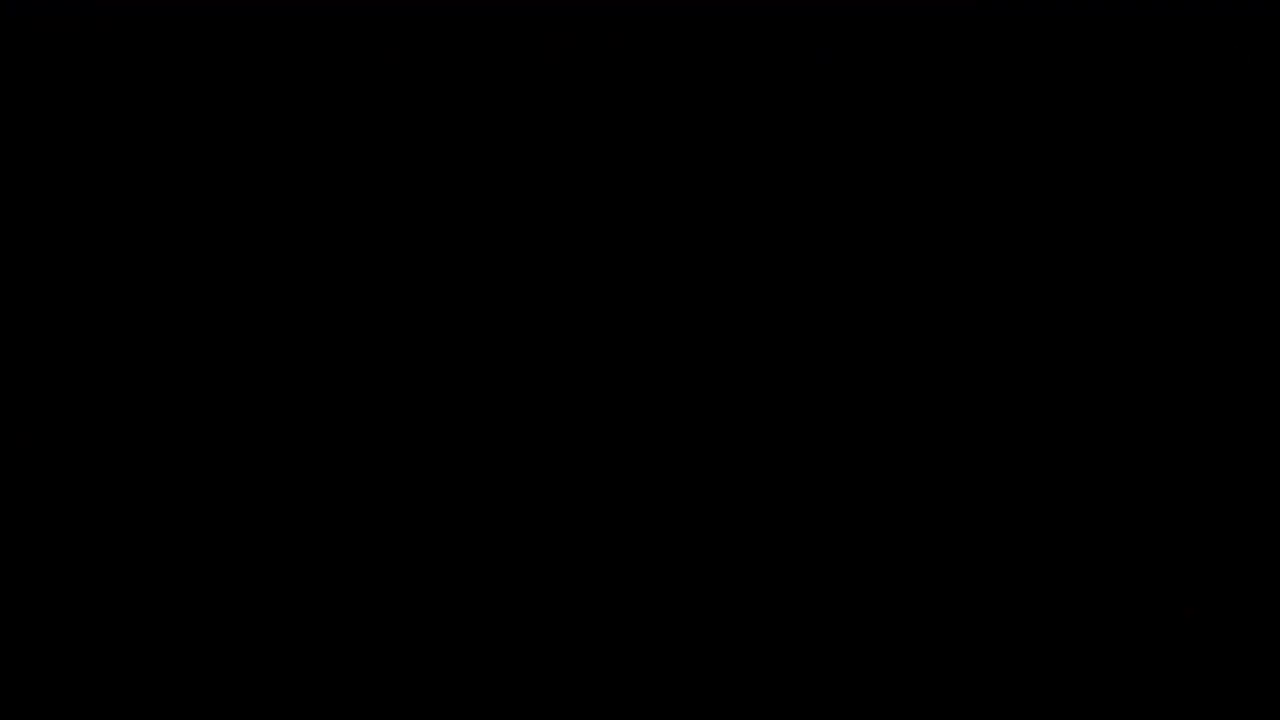